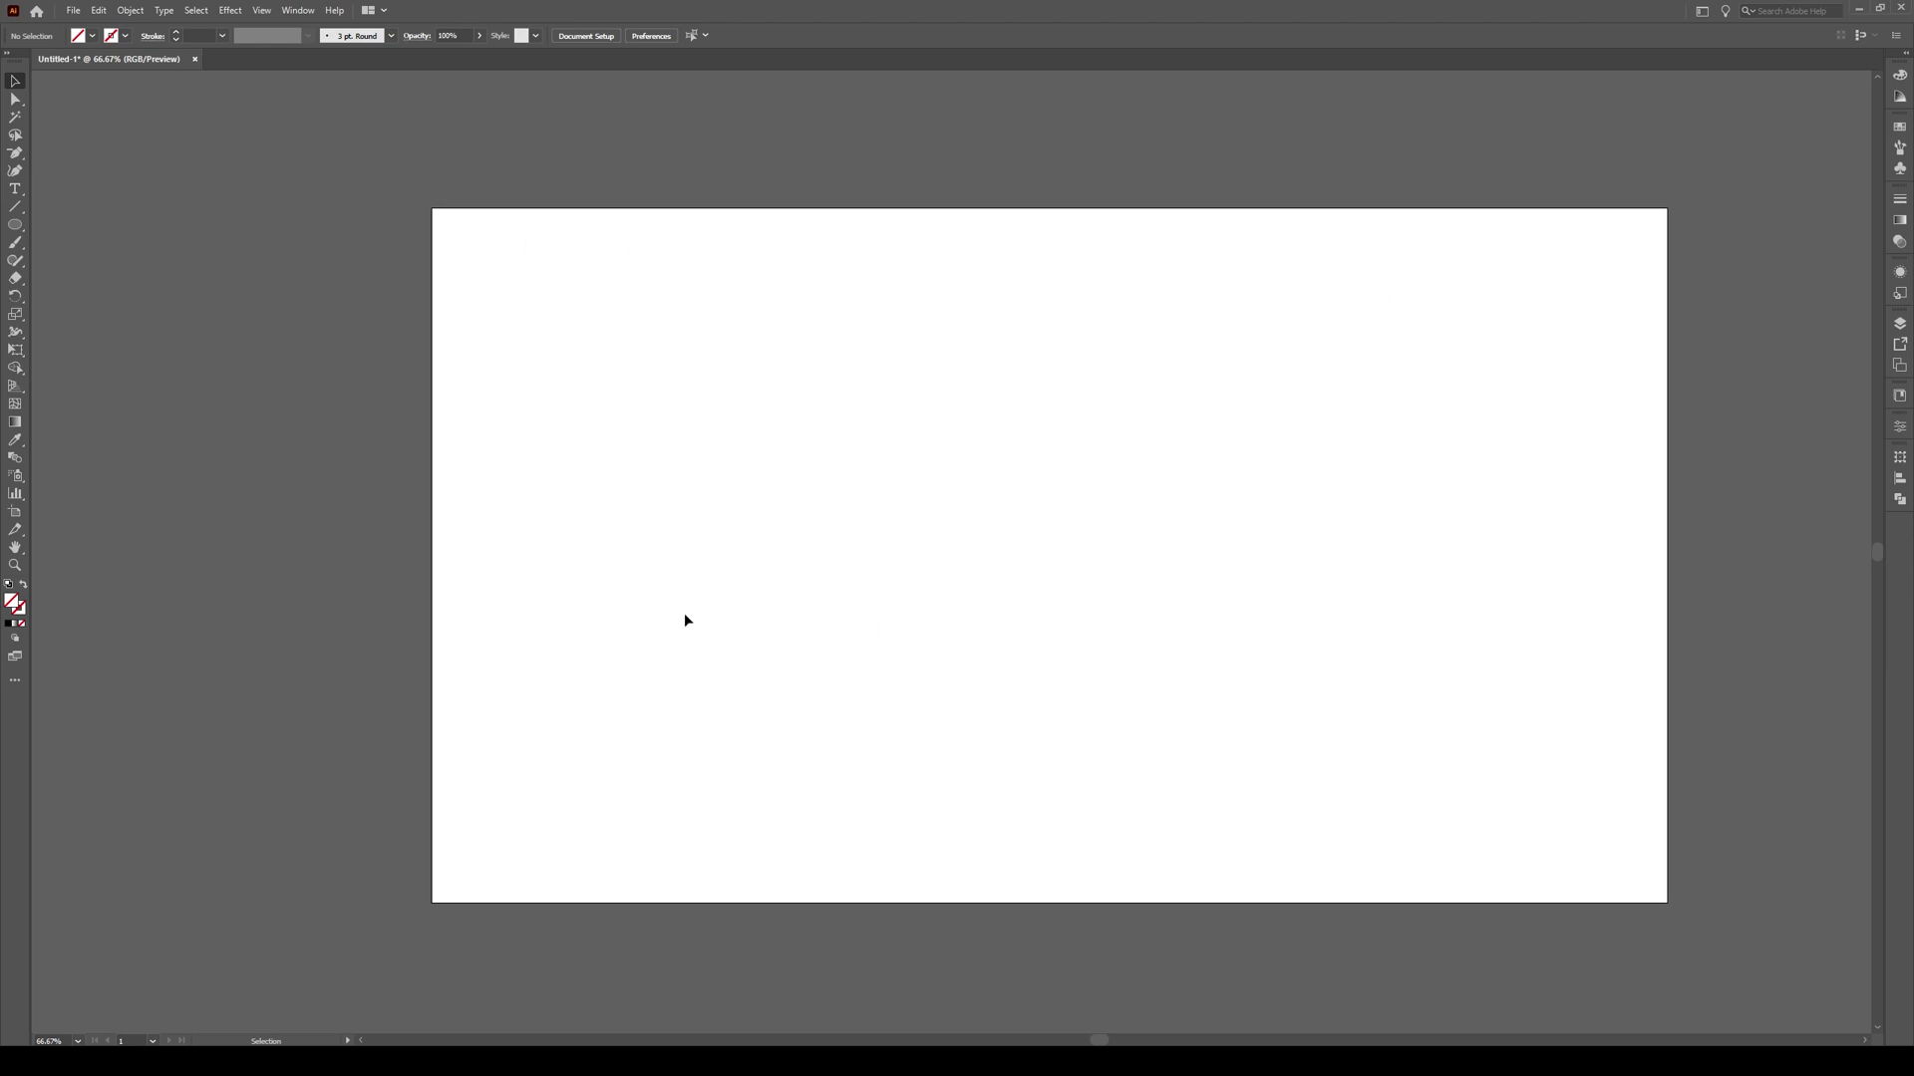
# Draw a short horizontal line with the Line Segment Tool and give it a 20 pt stroke
pyautogui.click(16, 208)
pyautogui.moveTo(1289, 497); pyautogui.dragTo(1419, 498)
pyautogui.press('v')
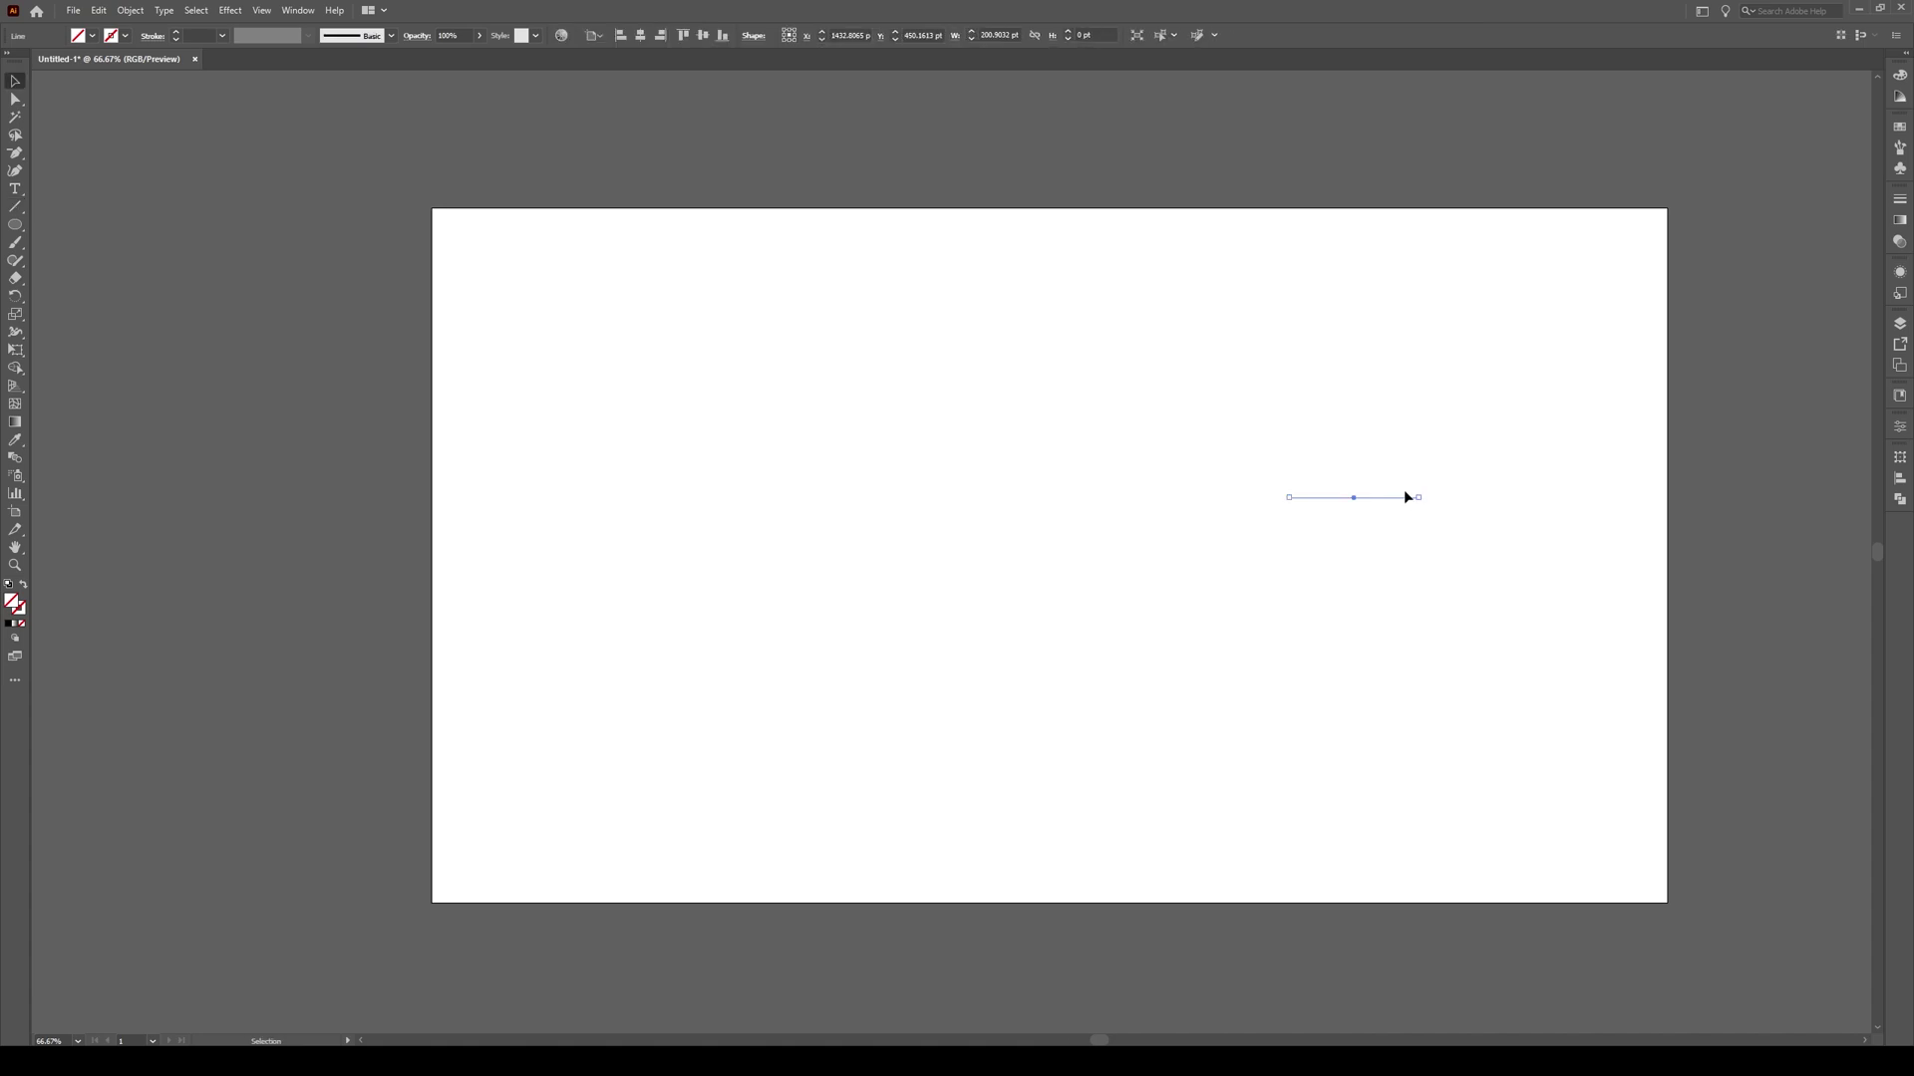
pyautogui.click(221, 36)
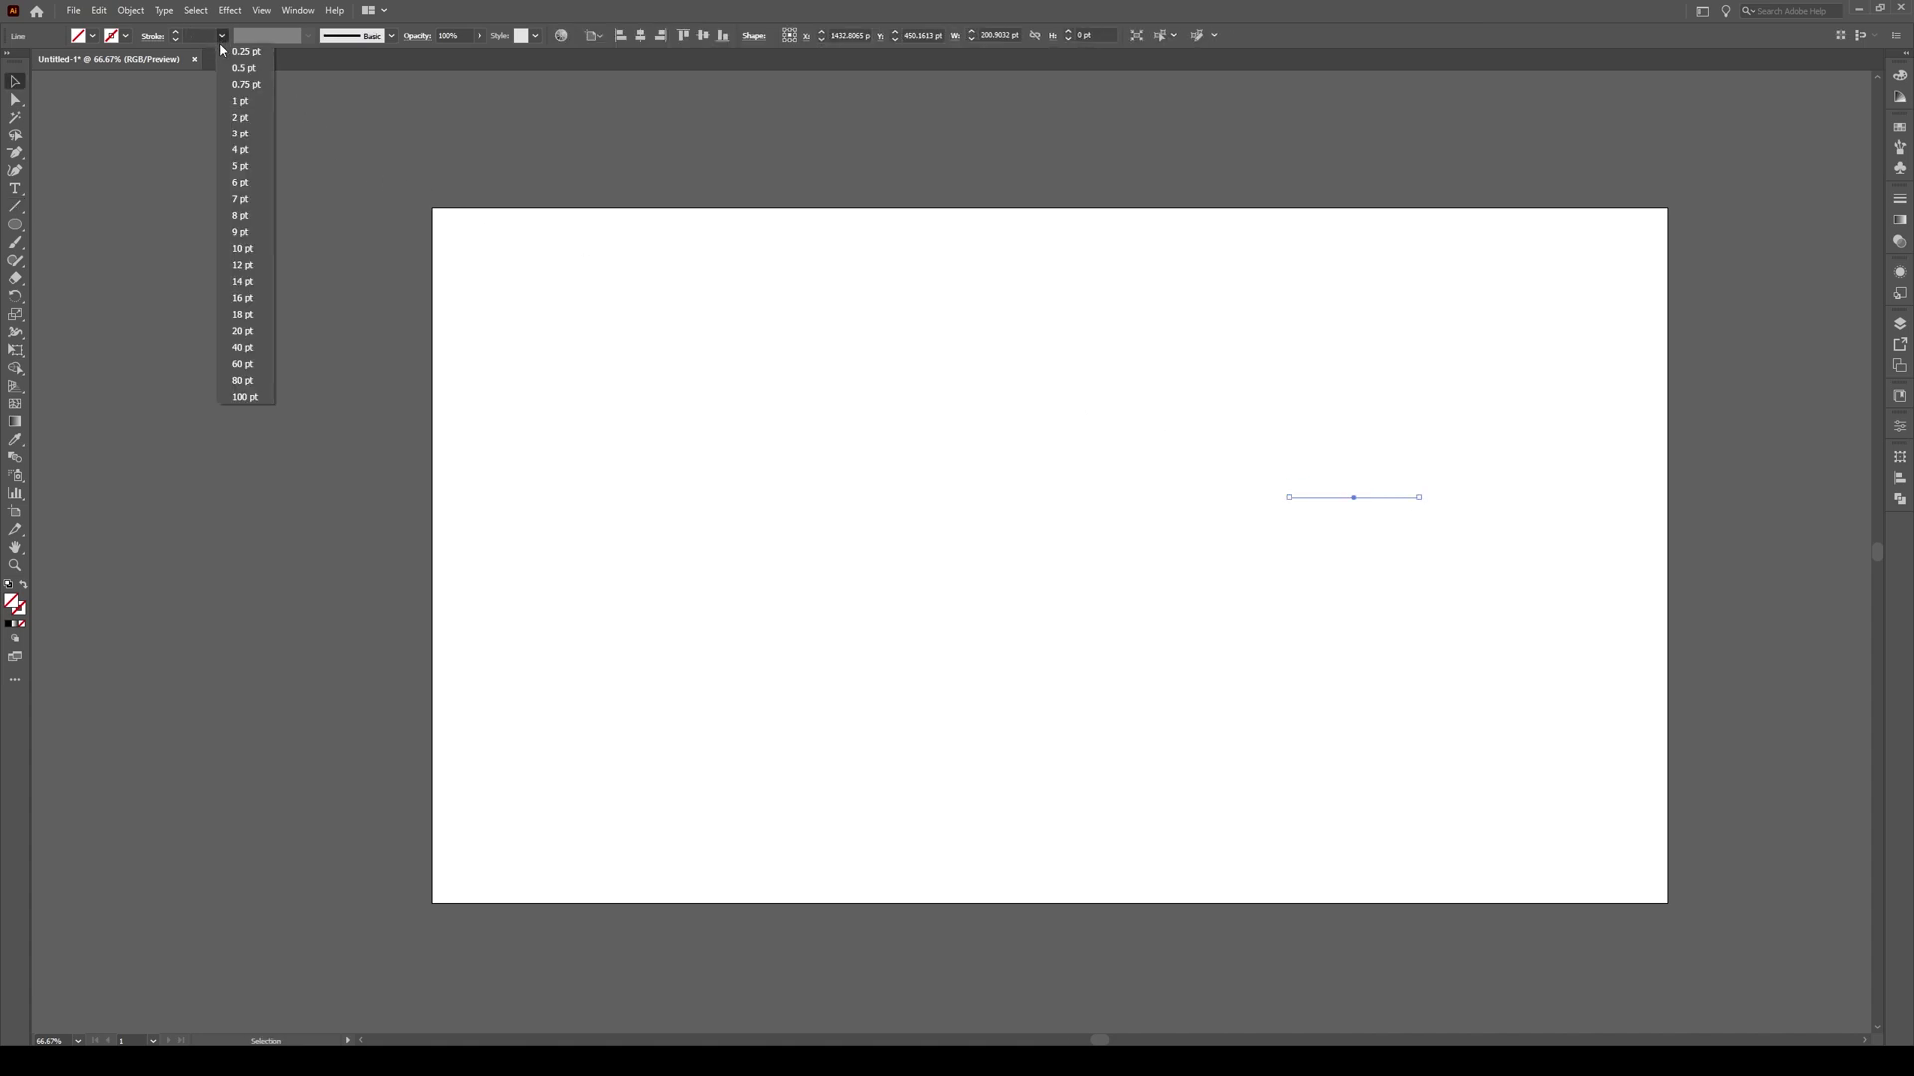
pyautogui.click(242, 330)
pyautogui.click(1387, 420)
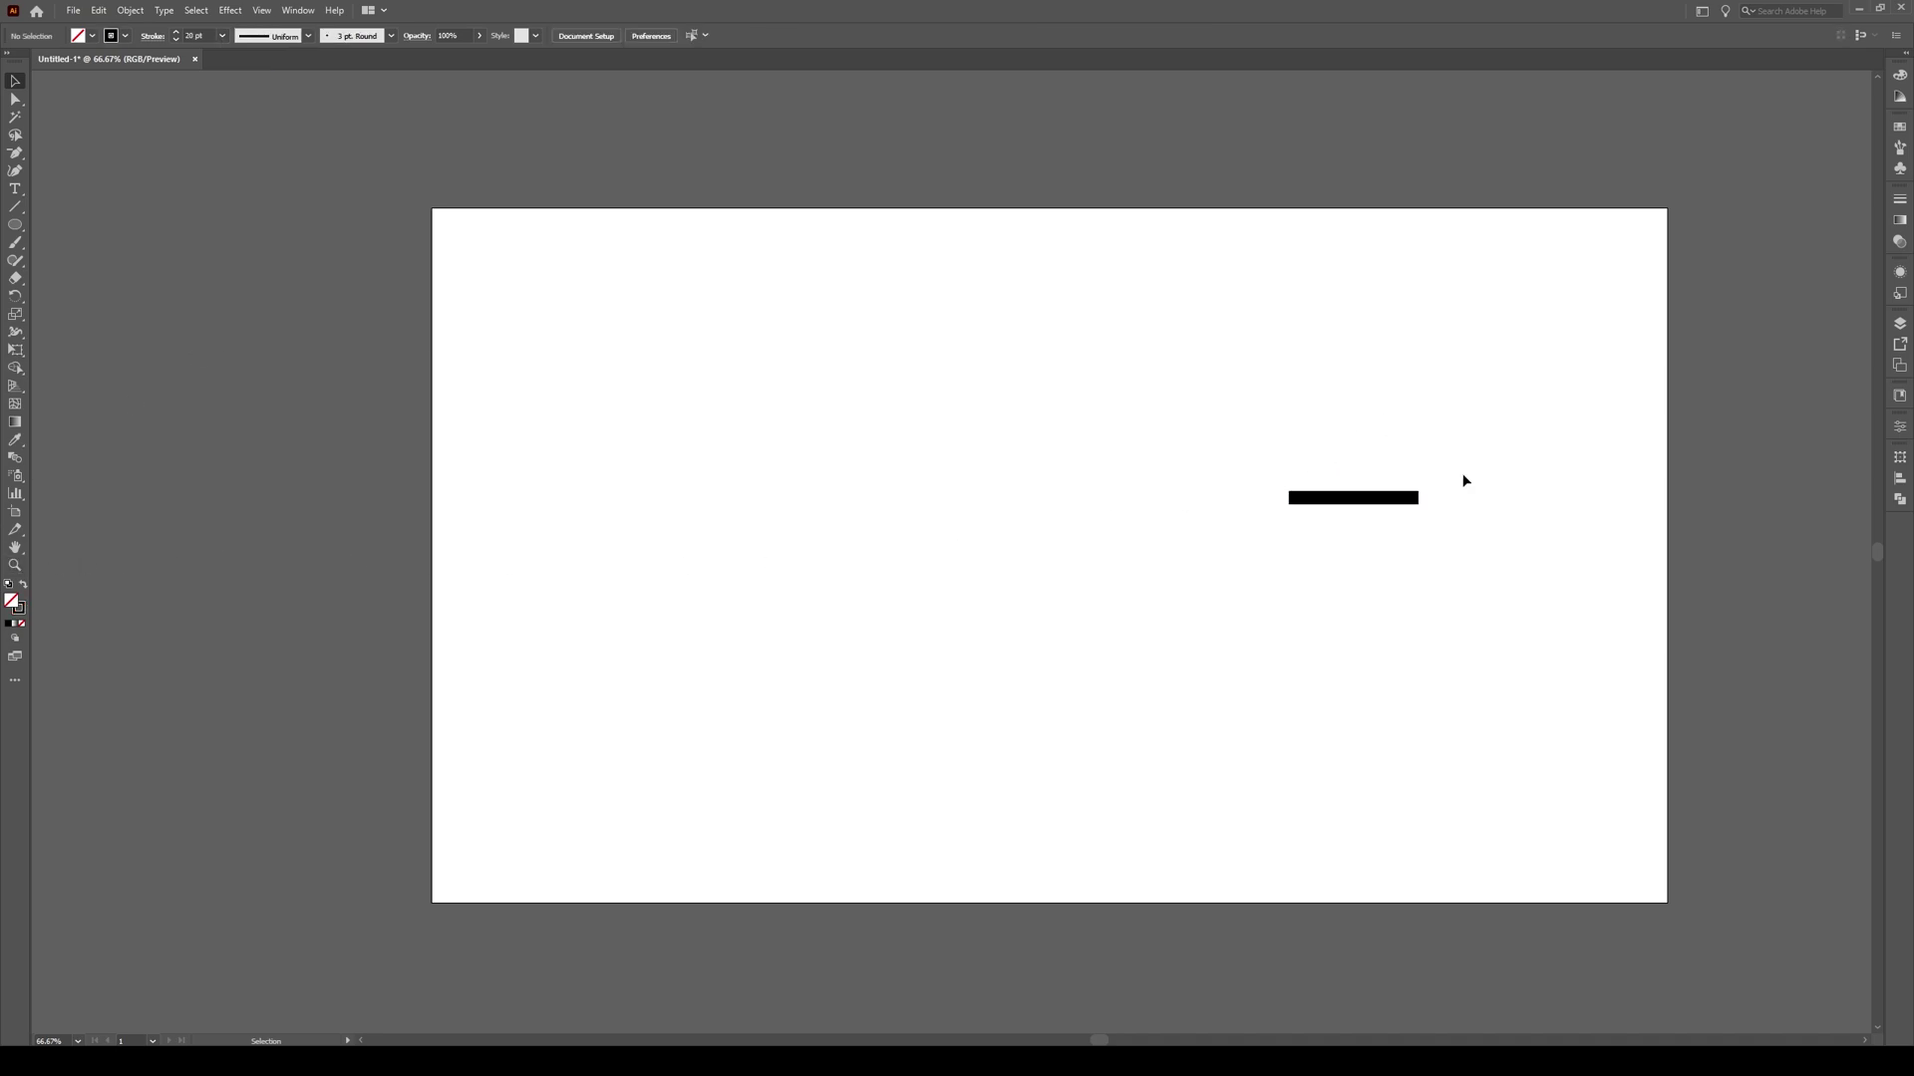
# Alt-drag a copy of the 20 pt bar upward, then repeat it with Ctrl+D into ten stripes
pyautogui.scroll(2, 1461, 478)
pyautogui.scroll(2, 1379, 458)
pyautogui.click(1282, 671)
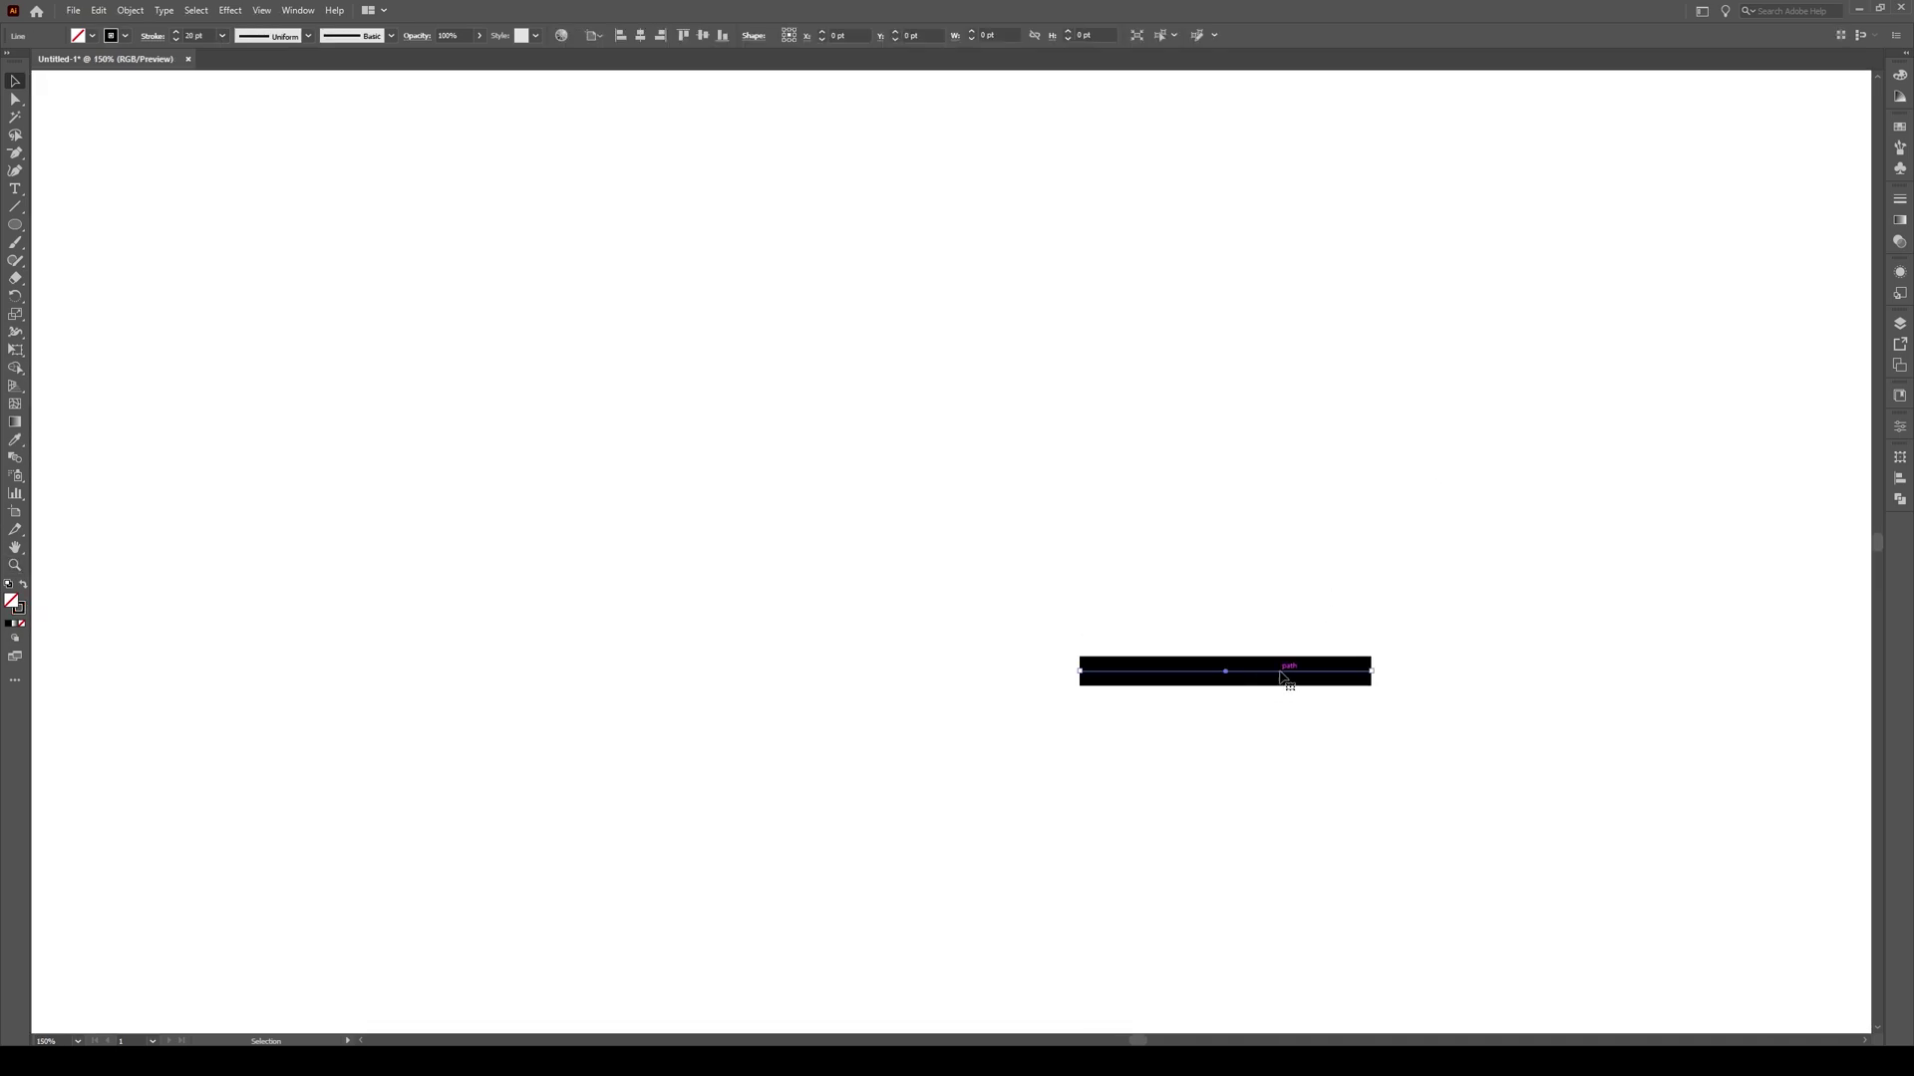
pyautogui.moveTo(1286, 671); pyautogui.dragTo(1288, 618)
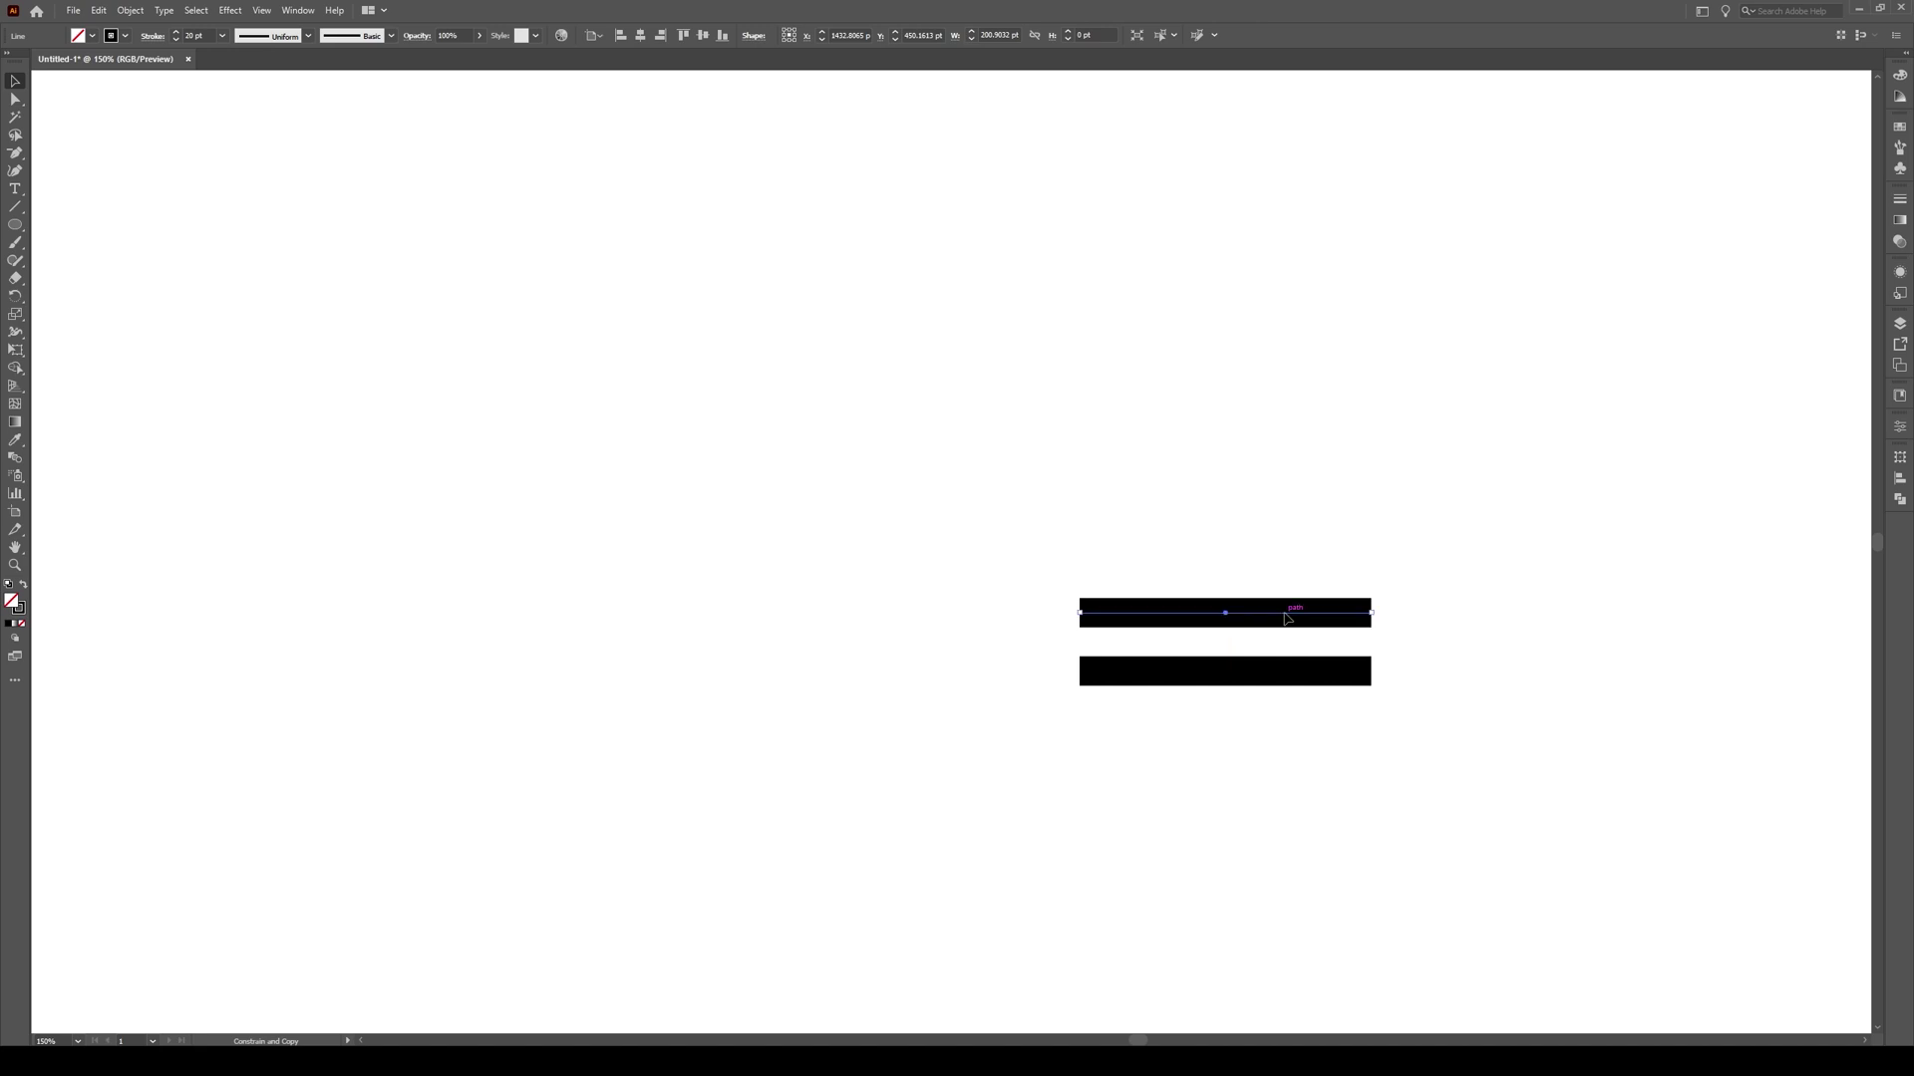
pyautogui.scroll(3, 1325, 652)
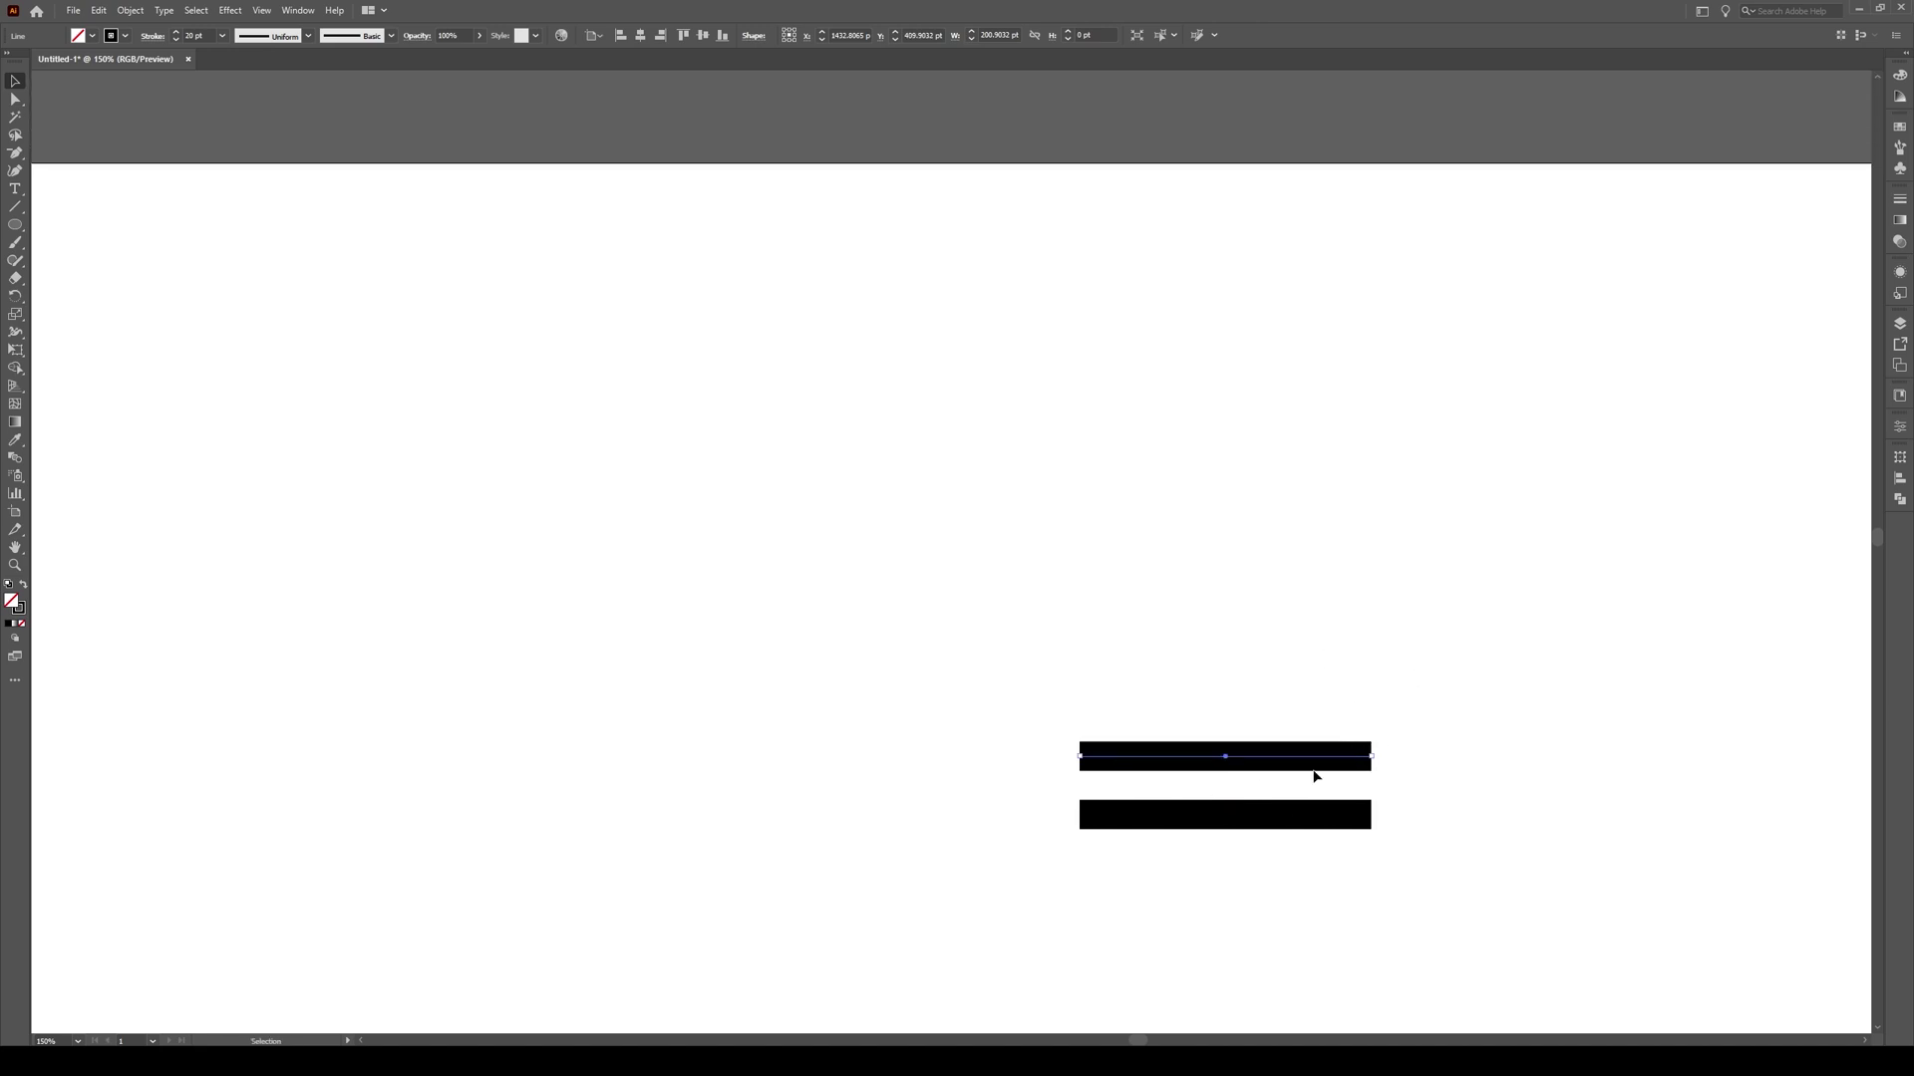
pyautogui.press('a')
pyautogui.hotkey('ctrl', 'd')
pyautogui.hotkey('ctrl', 'd')
pyautogui.hotkey('ctrl', 'd')
pyautogui.hotkey('ctrl', 'd')
pyautogui.hotkey('ctrl', 'd')
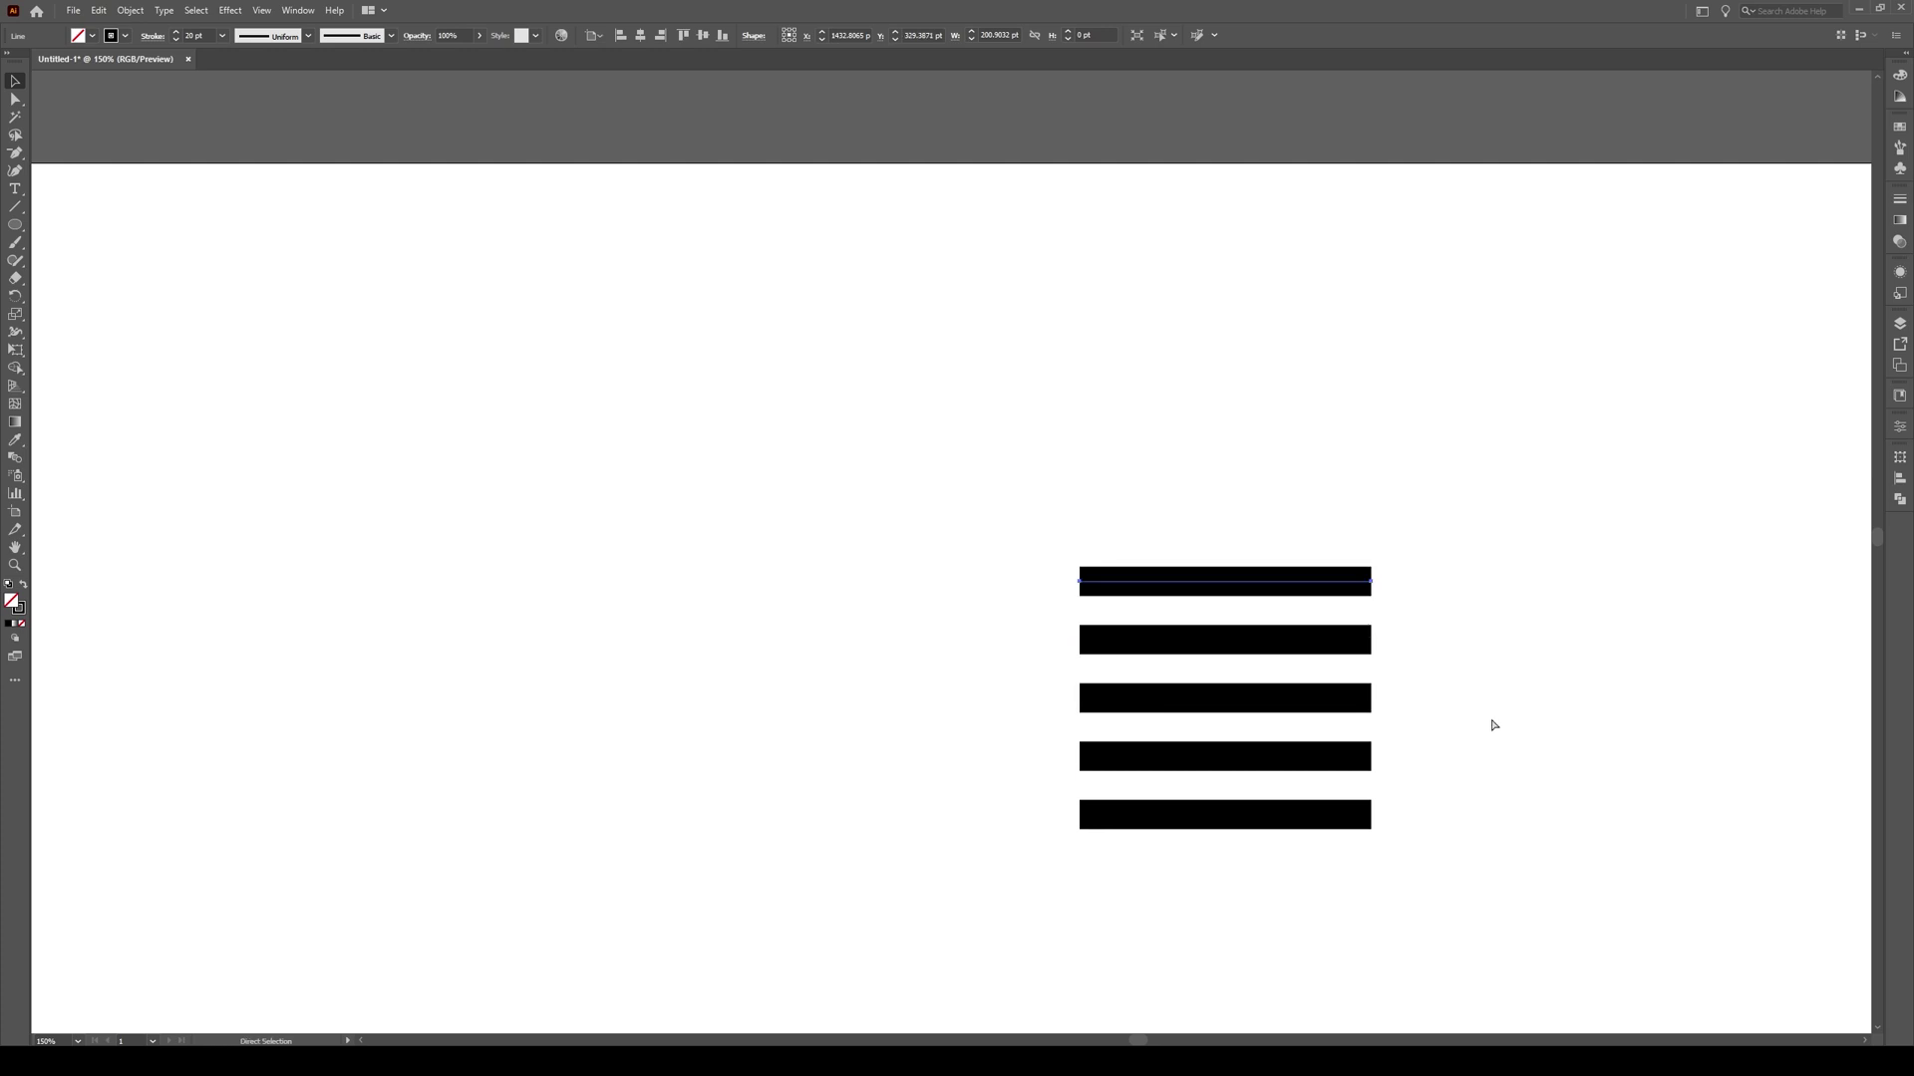
pyautogui.hotkey('ctrl', 'd')
pyautogui.hotkey('ctrl', 'd')
pyautogui.hotkey('ctrl', 'd')
pyautogui.press('v')
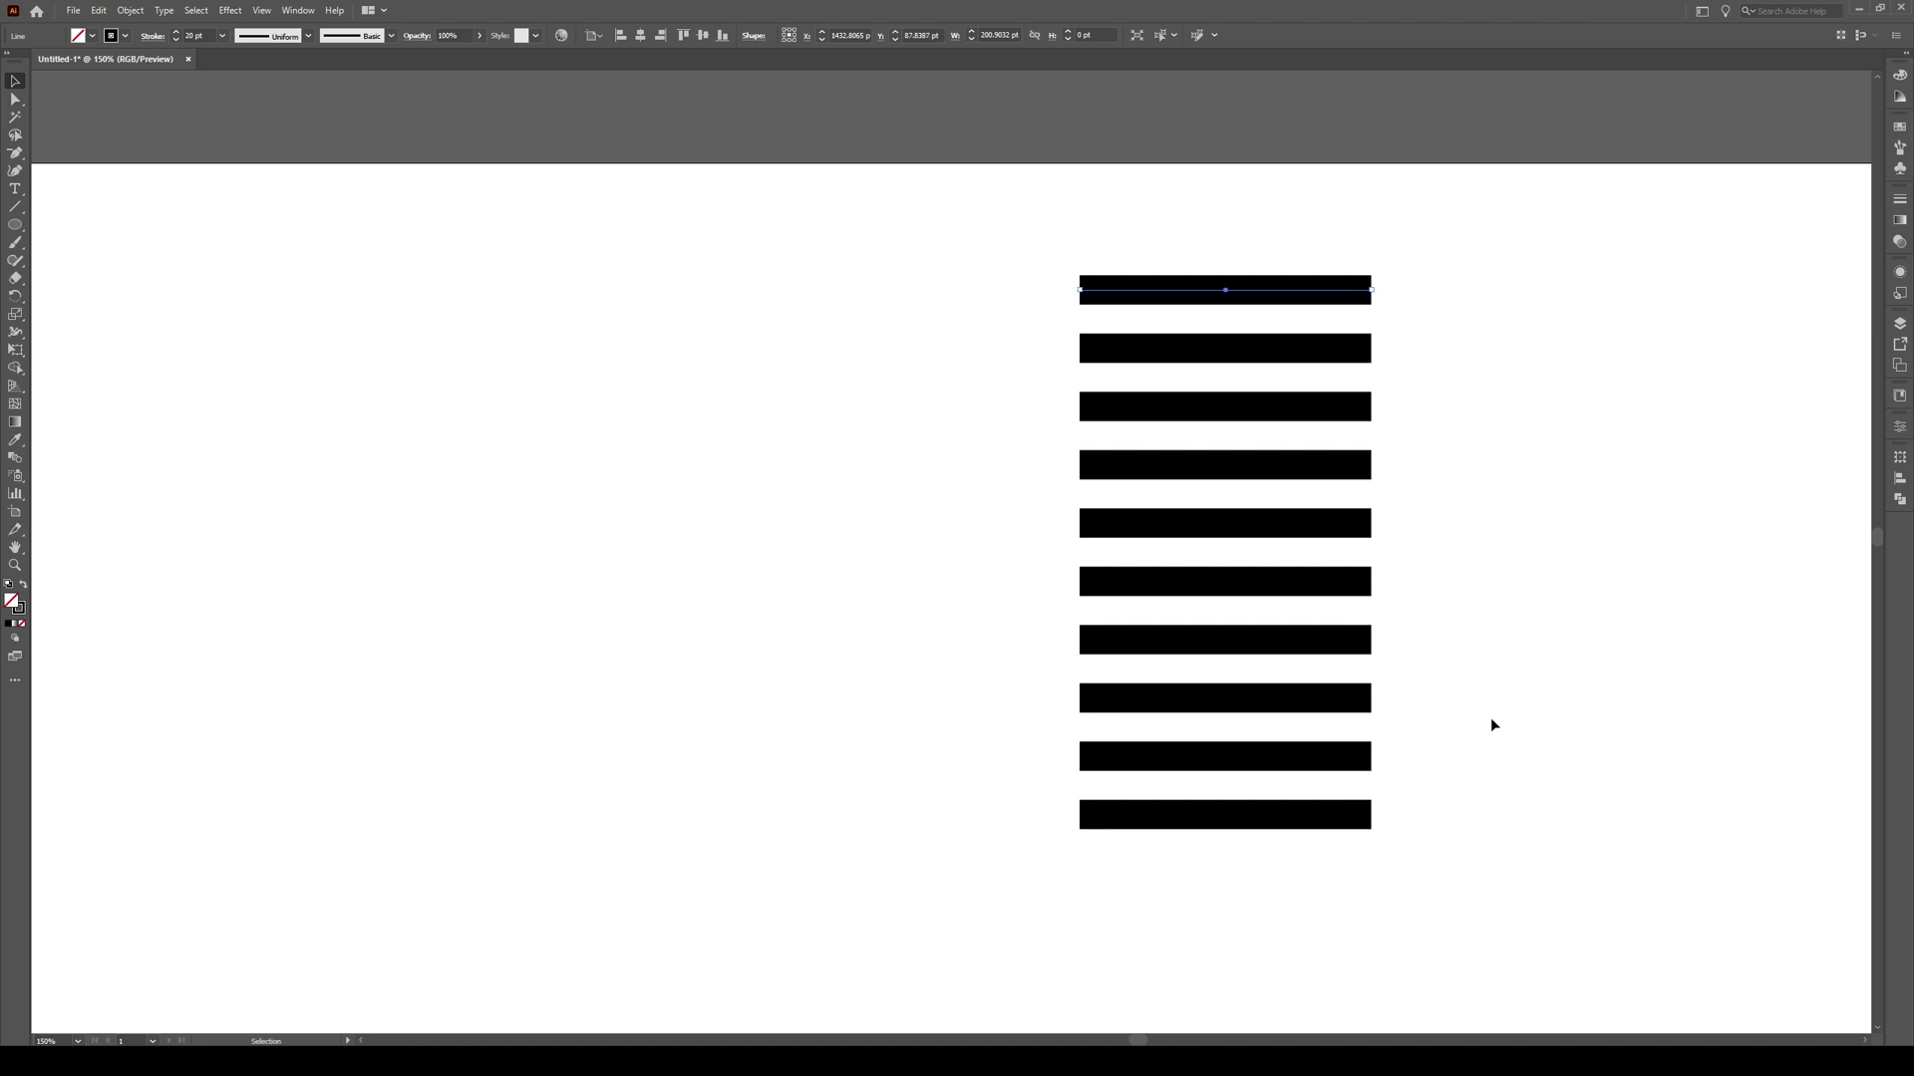
pyautogui.click(1518, 549)
pyautogui.scroll(-3, 1510, 538)
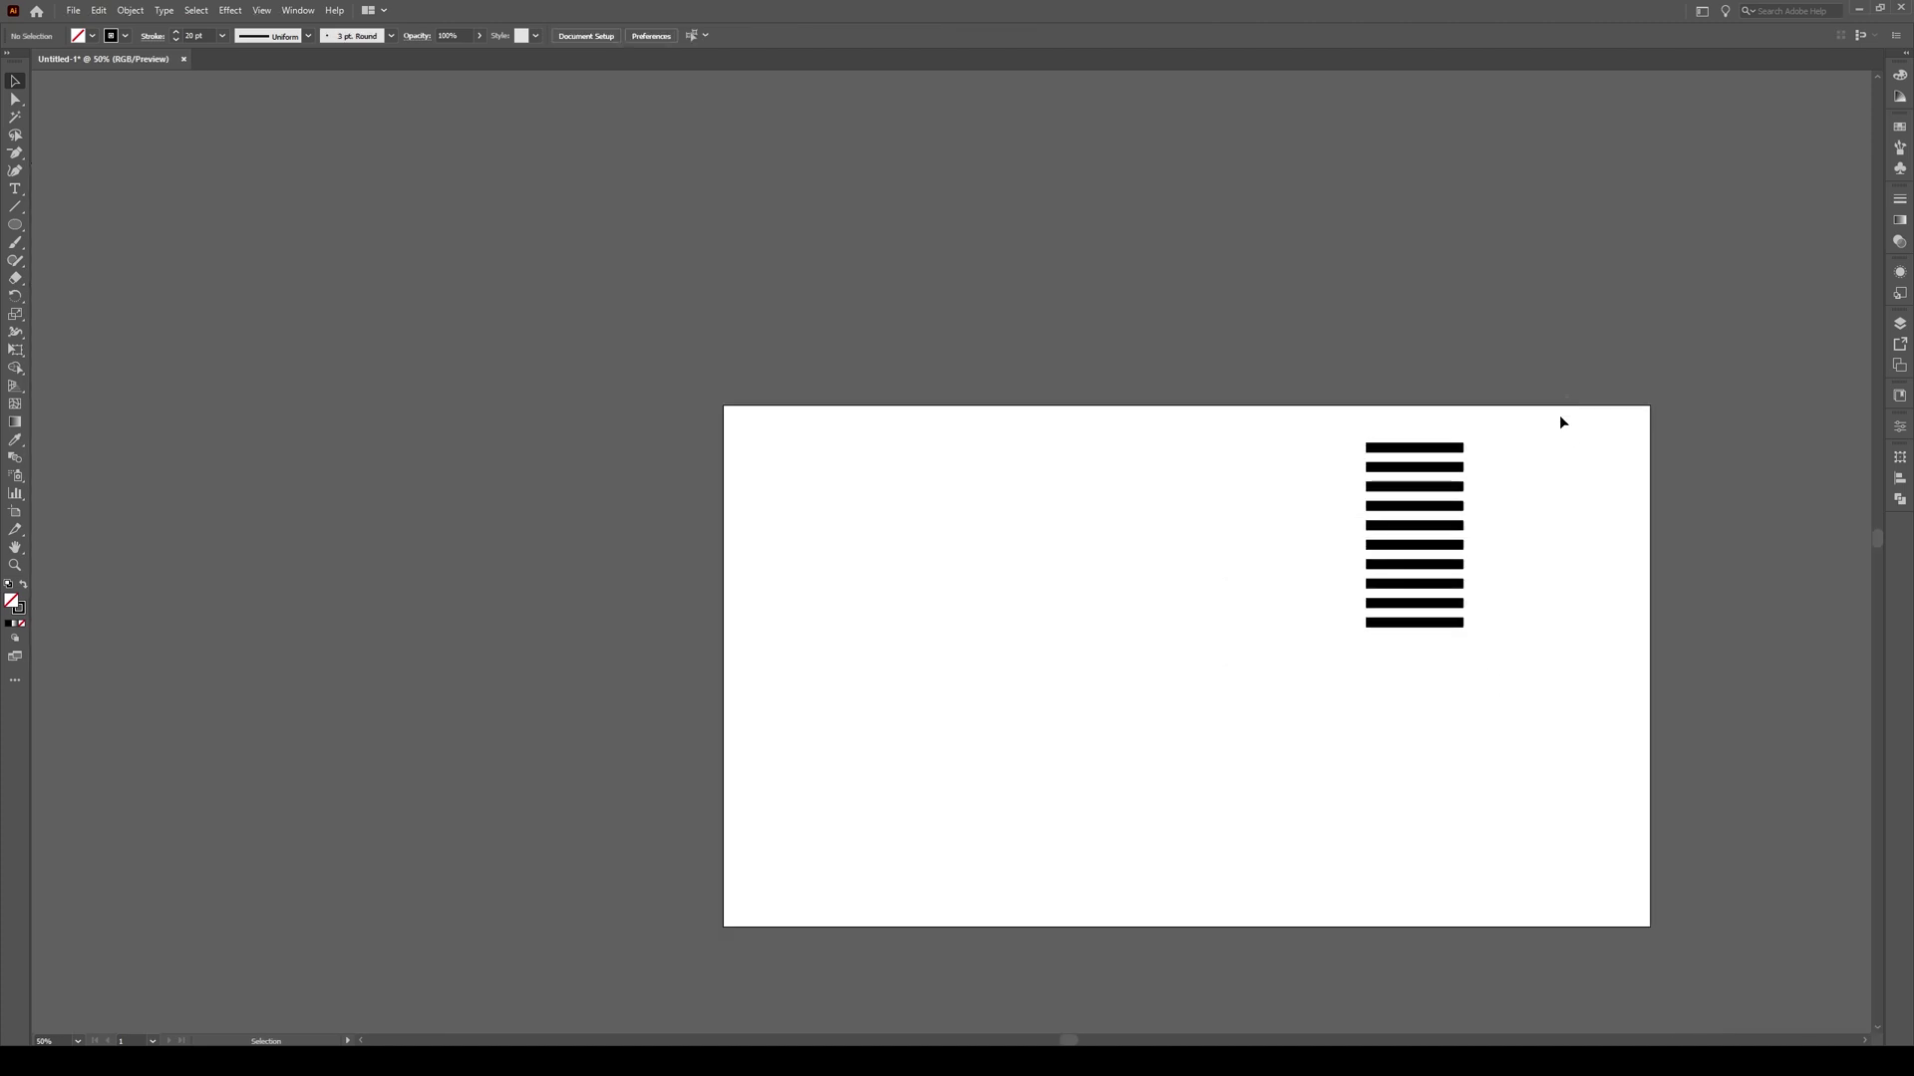
# Drag all ten stripes into the Symbols panel as a new symbol, then move the instance right
pyautogui.moveTo(1560, 421); pyautogui.dragTo(1336, 709)
pyautogui.scroll(1, 1584, 611)
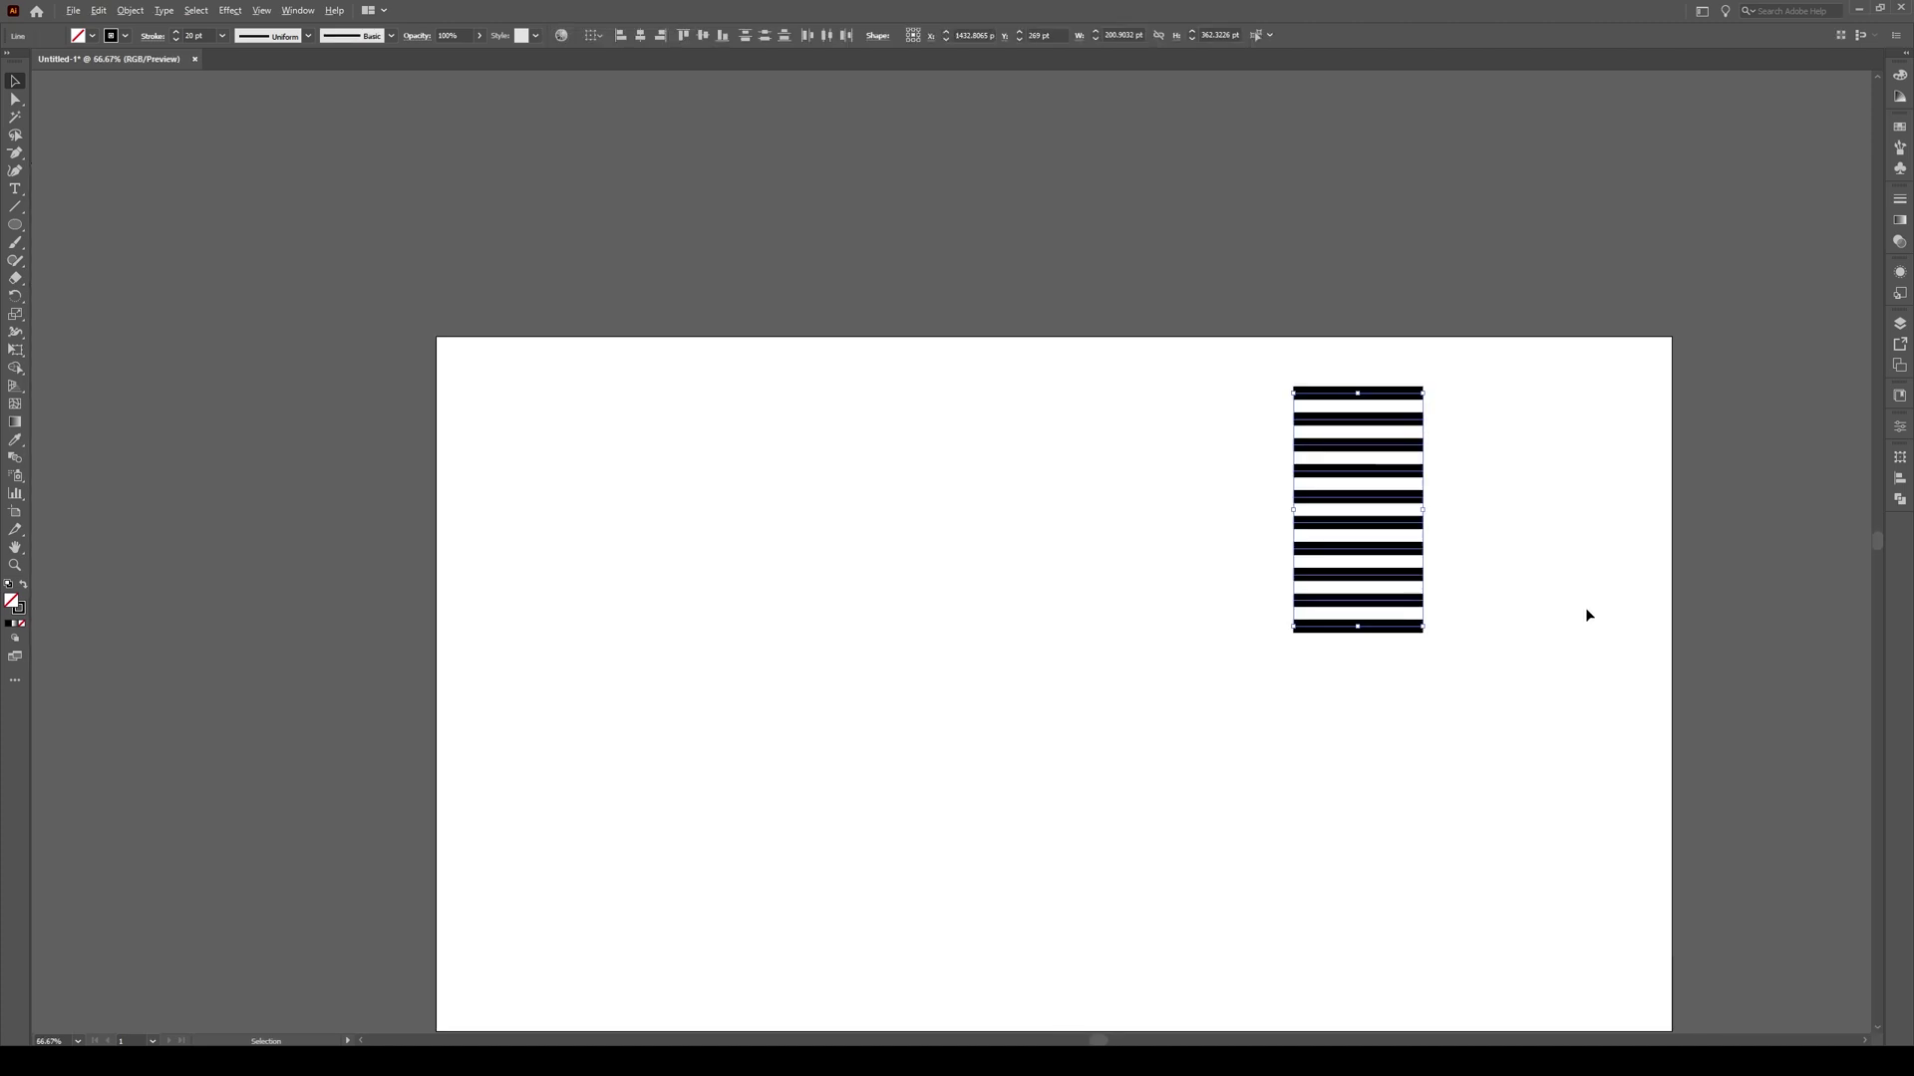
pyautogui.click(1900, 169)
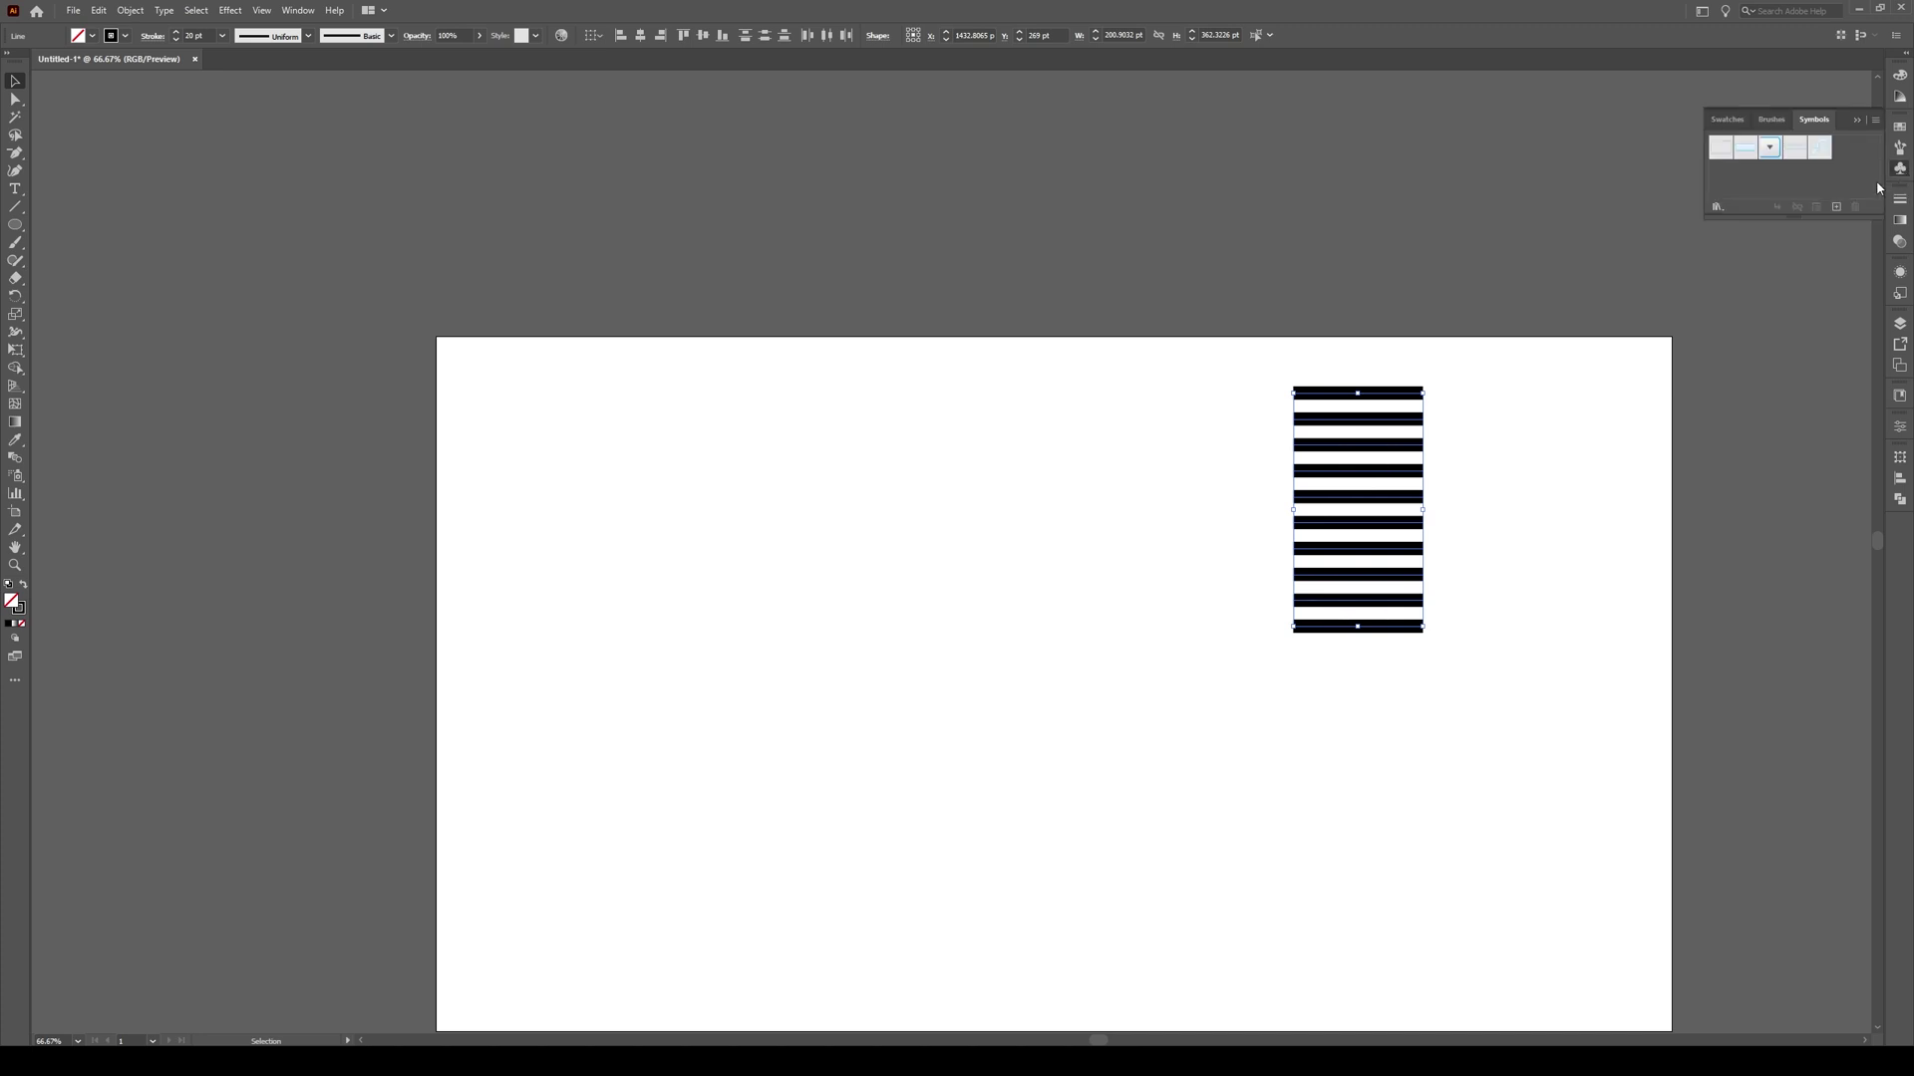
pyautogui.moveTo(1411, 439); pyautogui.dragTo(1847, 165)
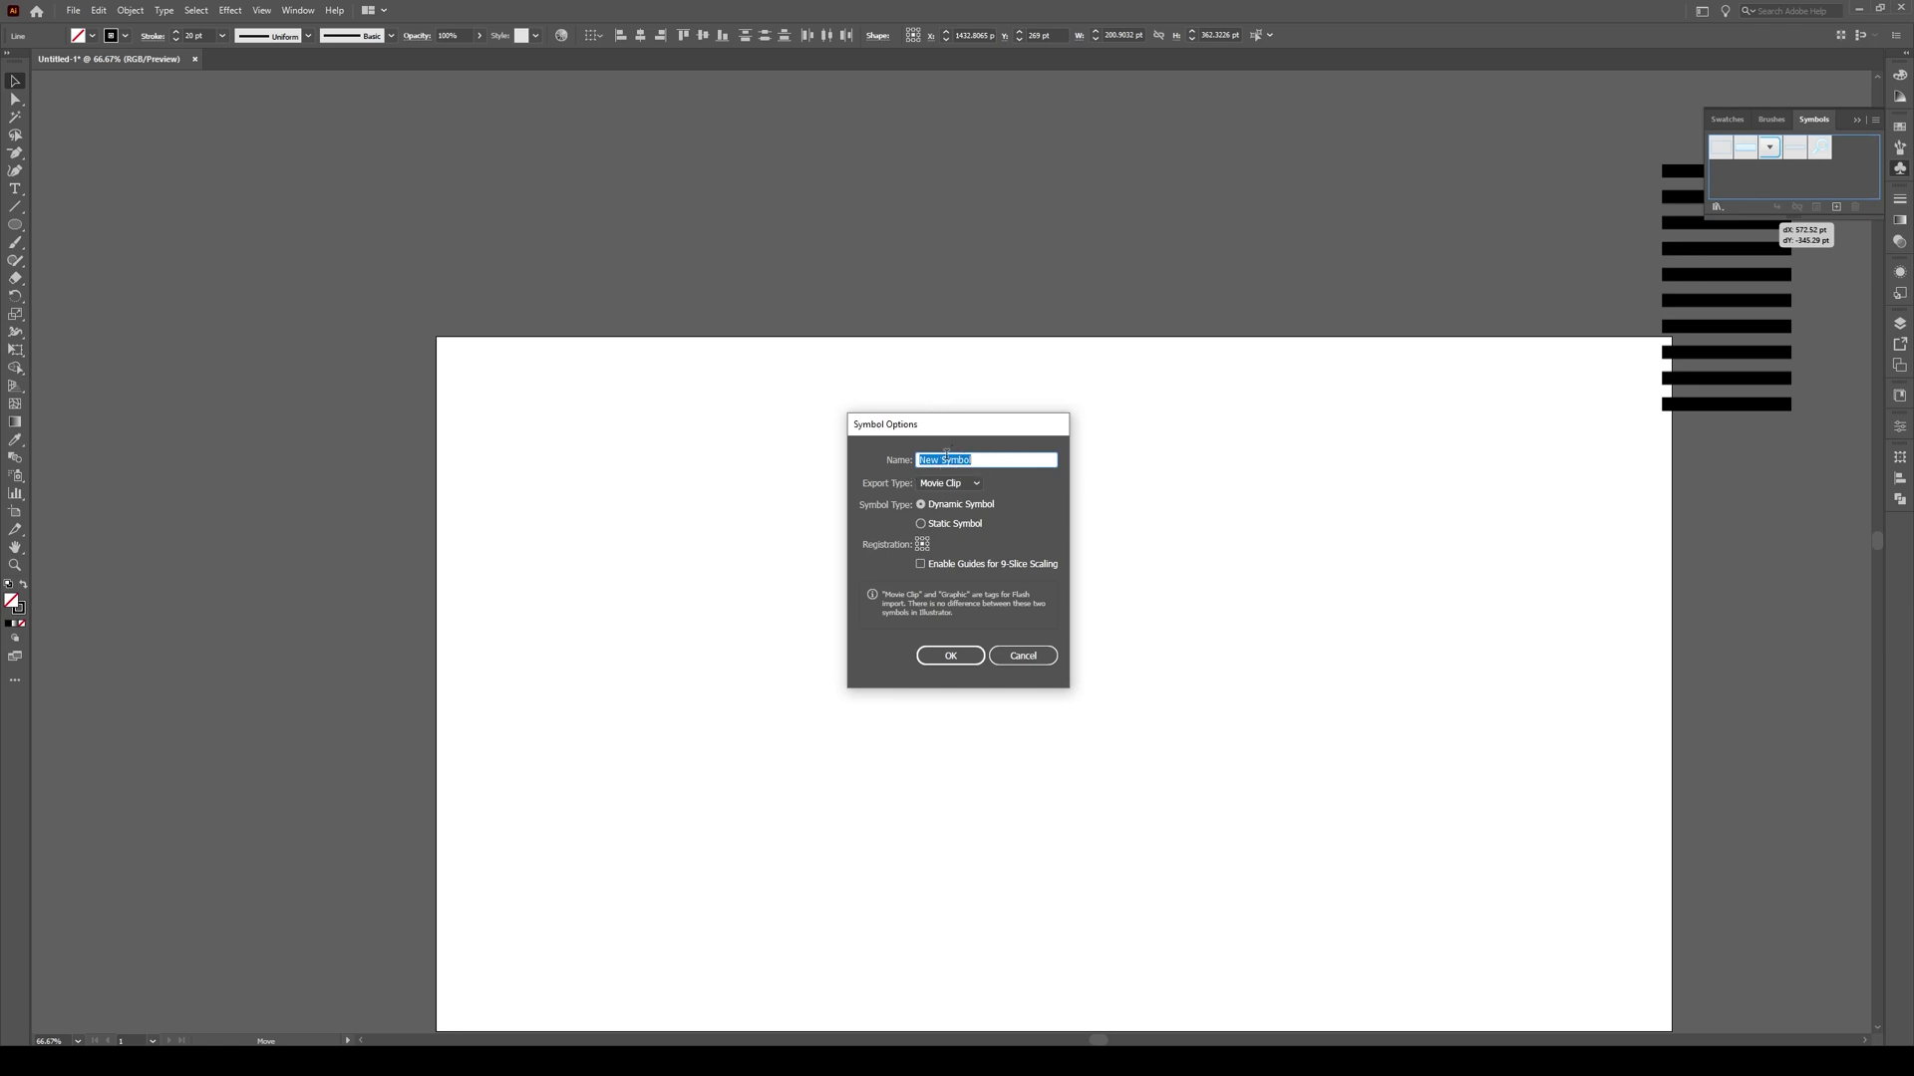
pyautogui.click(955, 655)
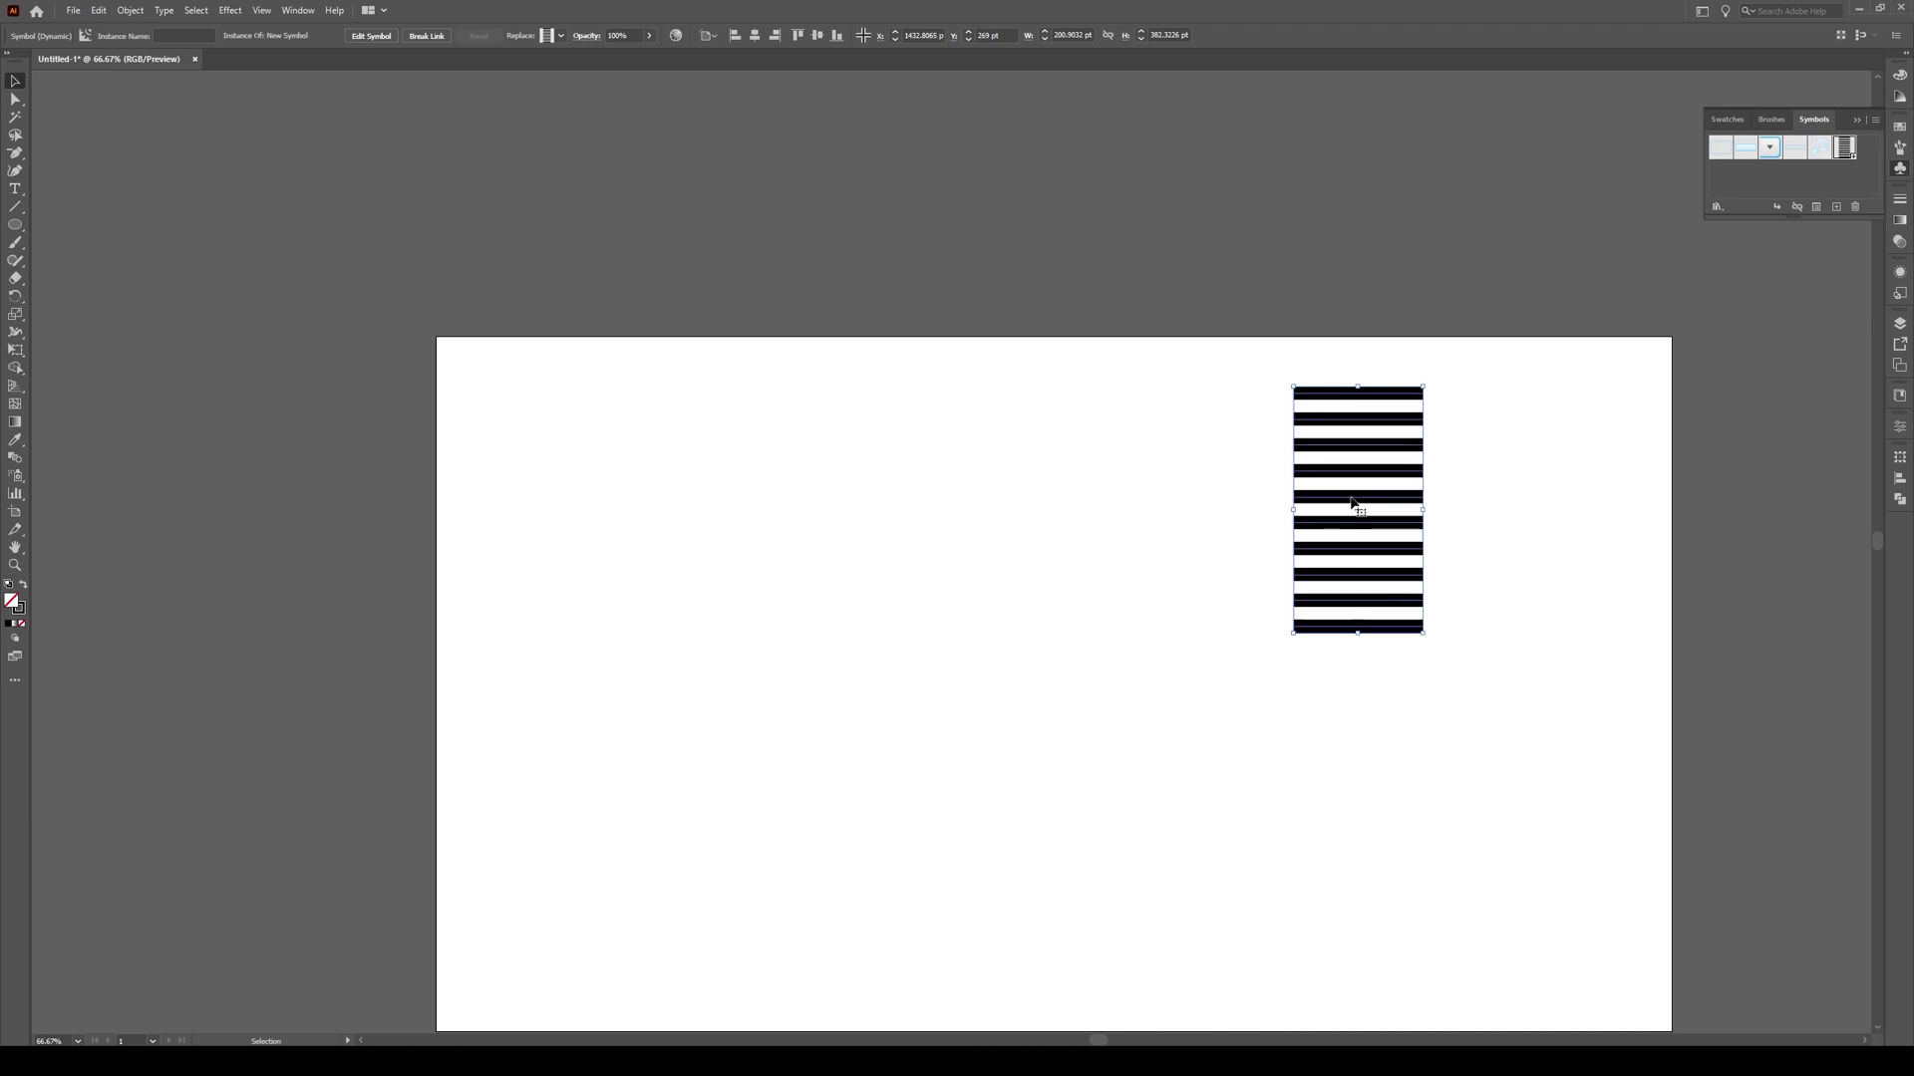
pyautogui.moveTo(1344, 502); pyautogui.dragTo(1559, 504)
pyautogui.click(1007, 535)
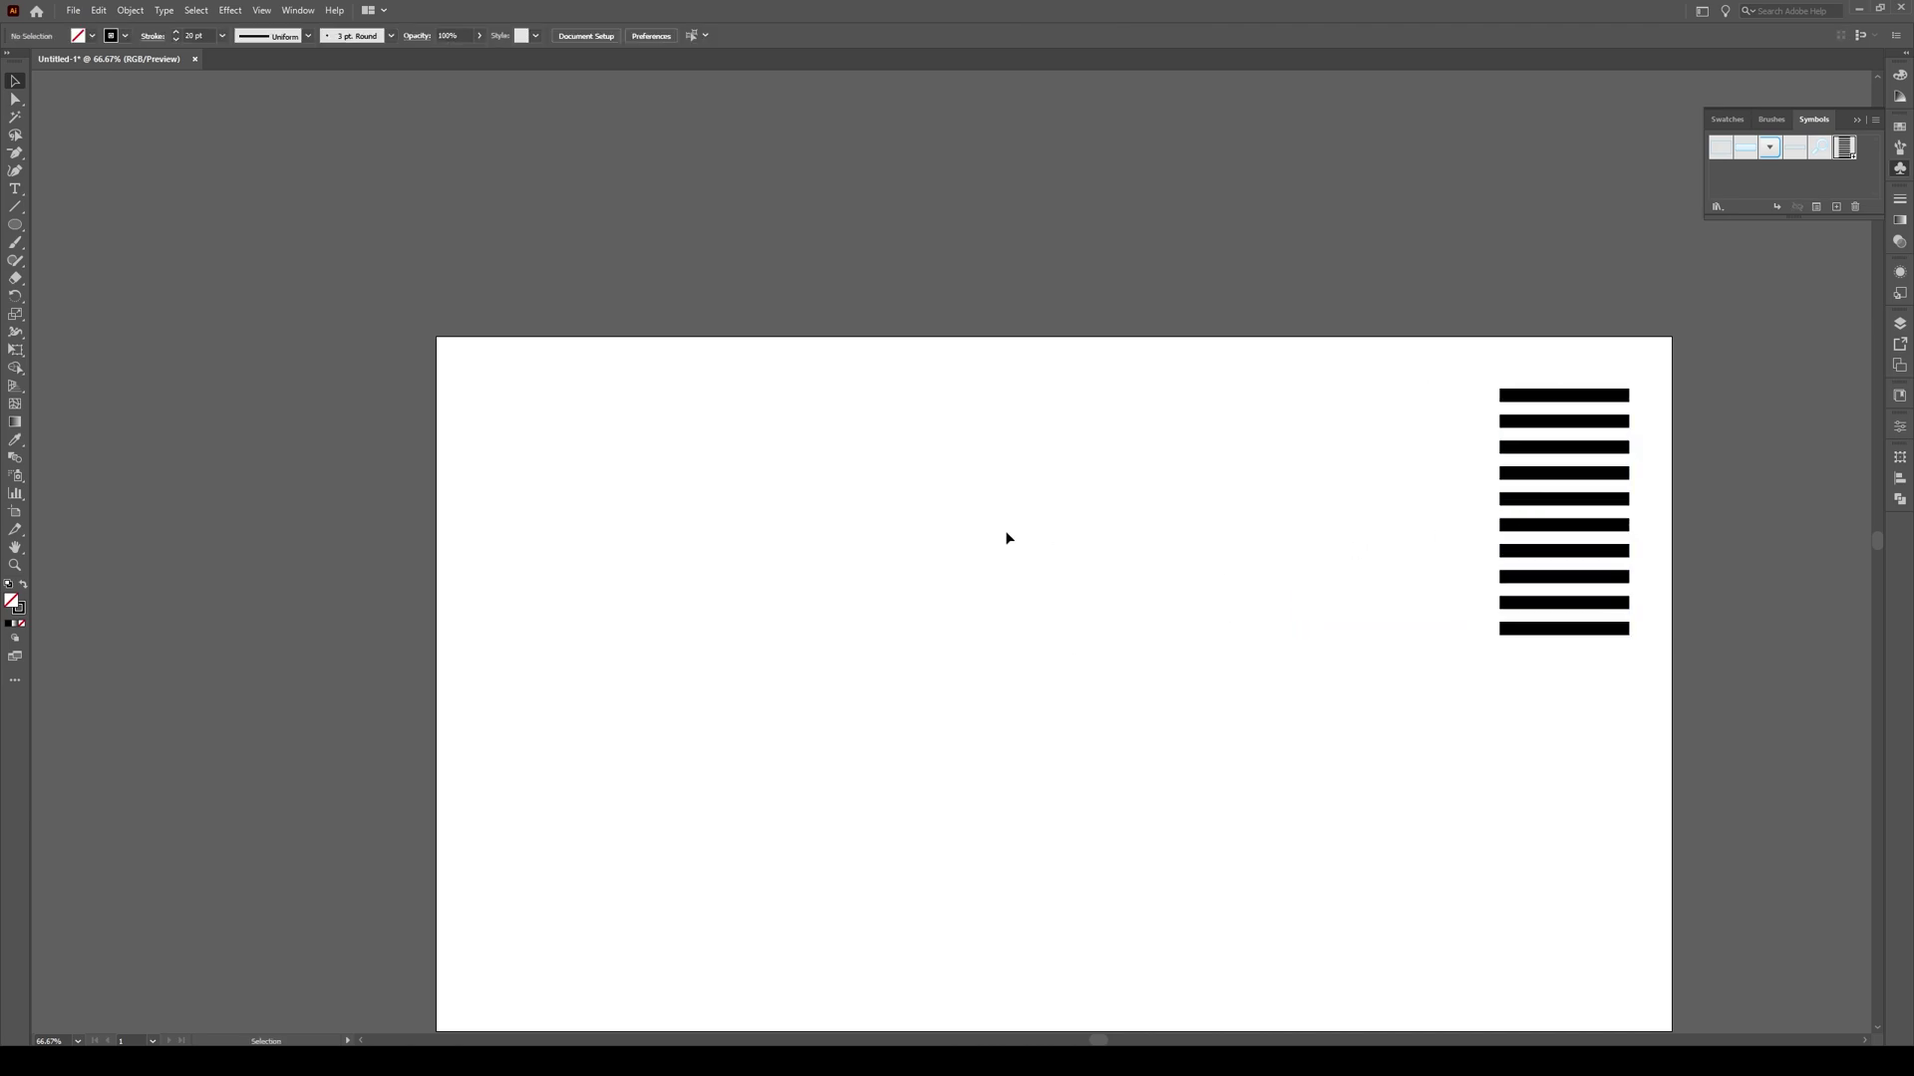
# Create a 150 pt by 150 pt circle with the Ellipse Tool
pyautogui.click(17, 228)
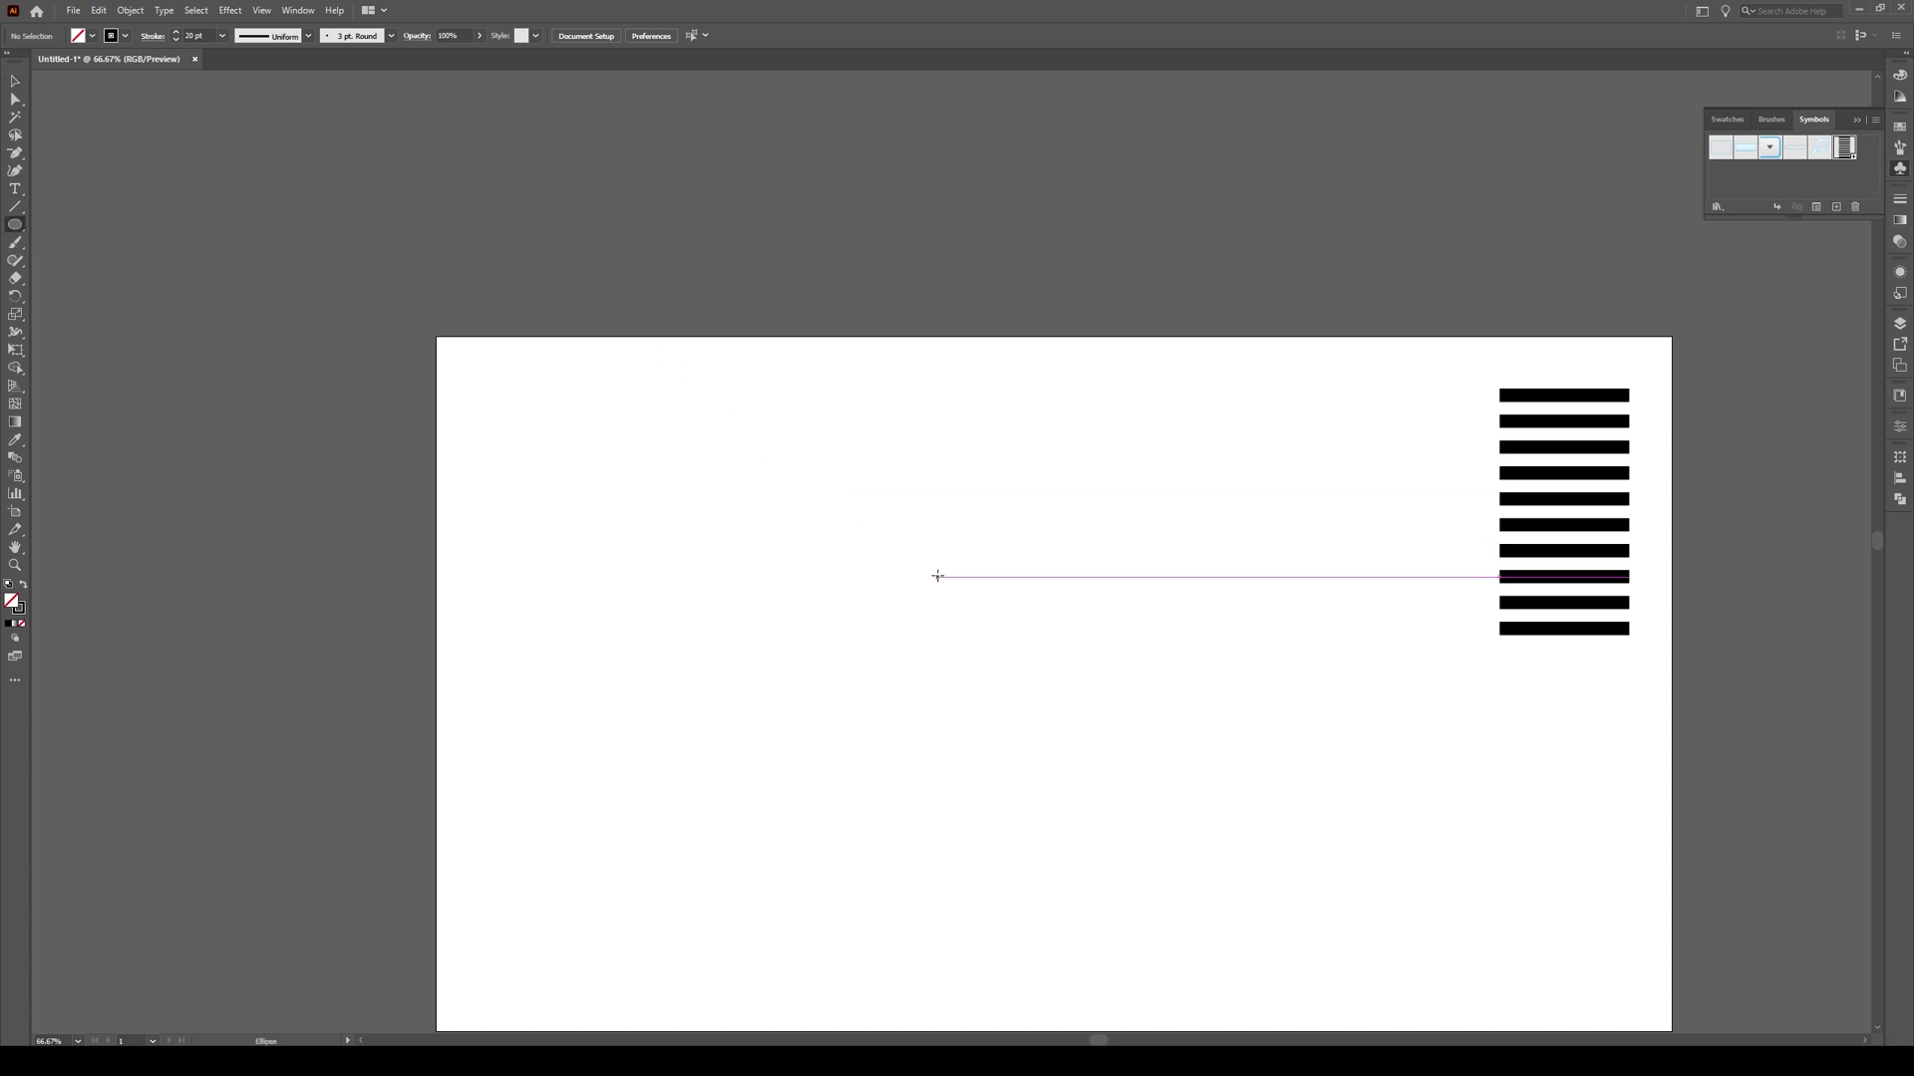
pyautogui.click(950, 630)
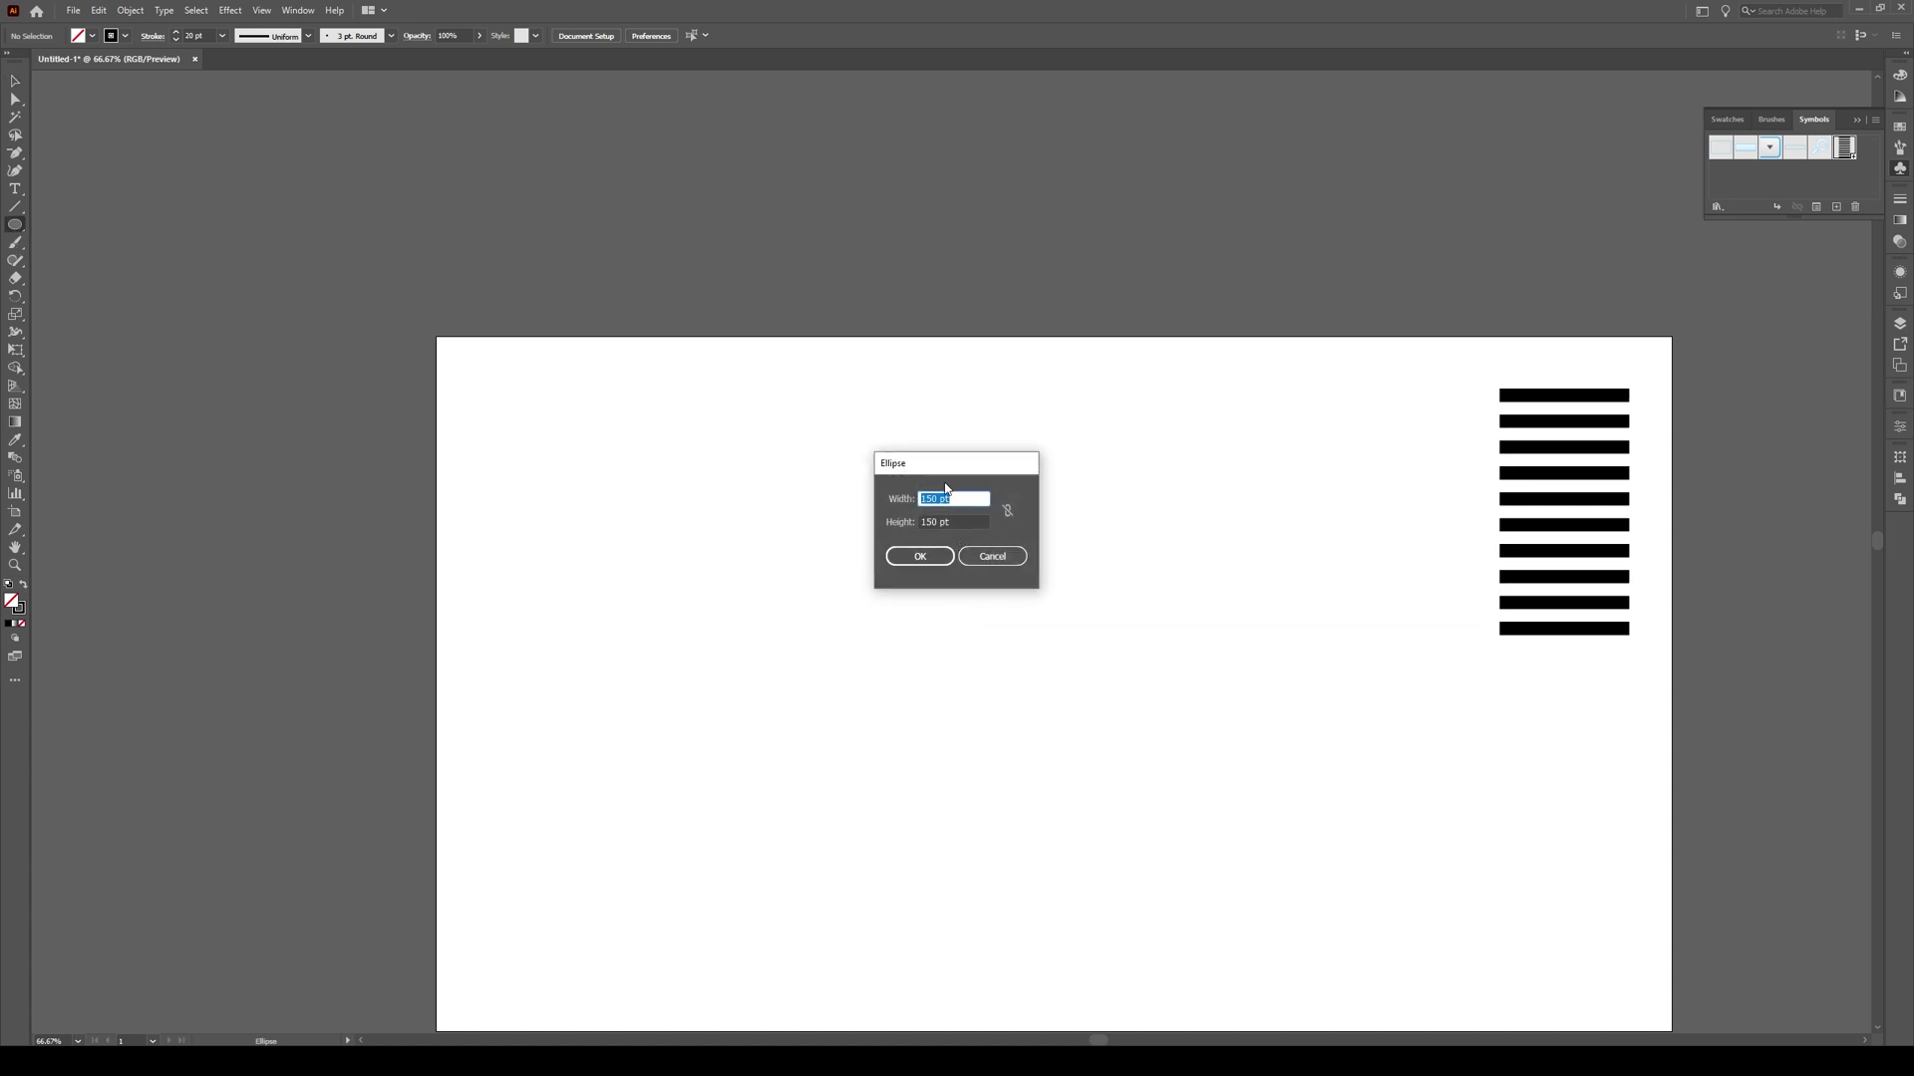
pyautogui.click(920, 556)
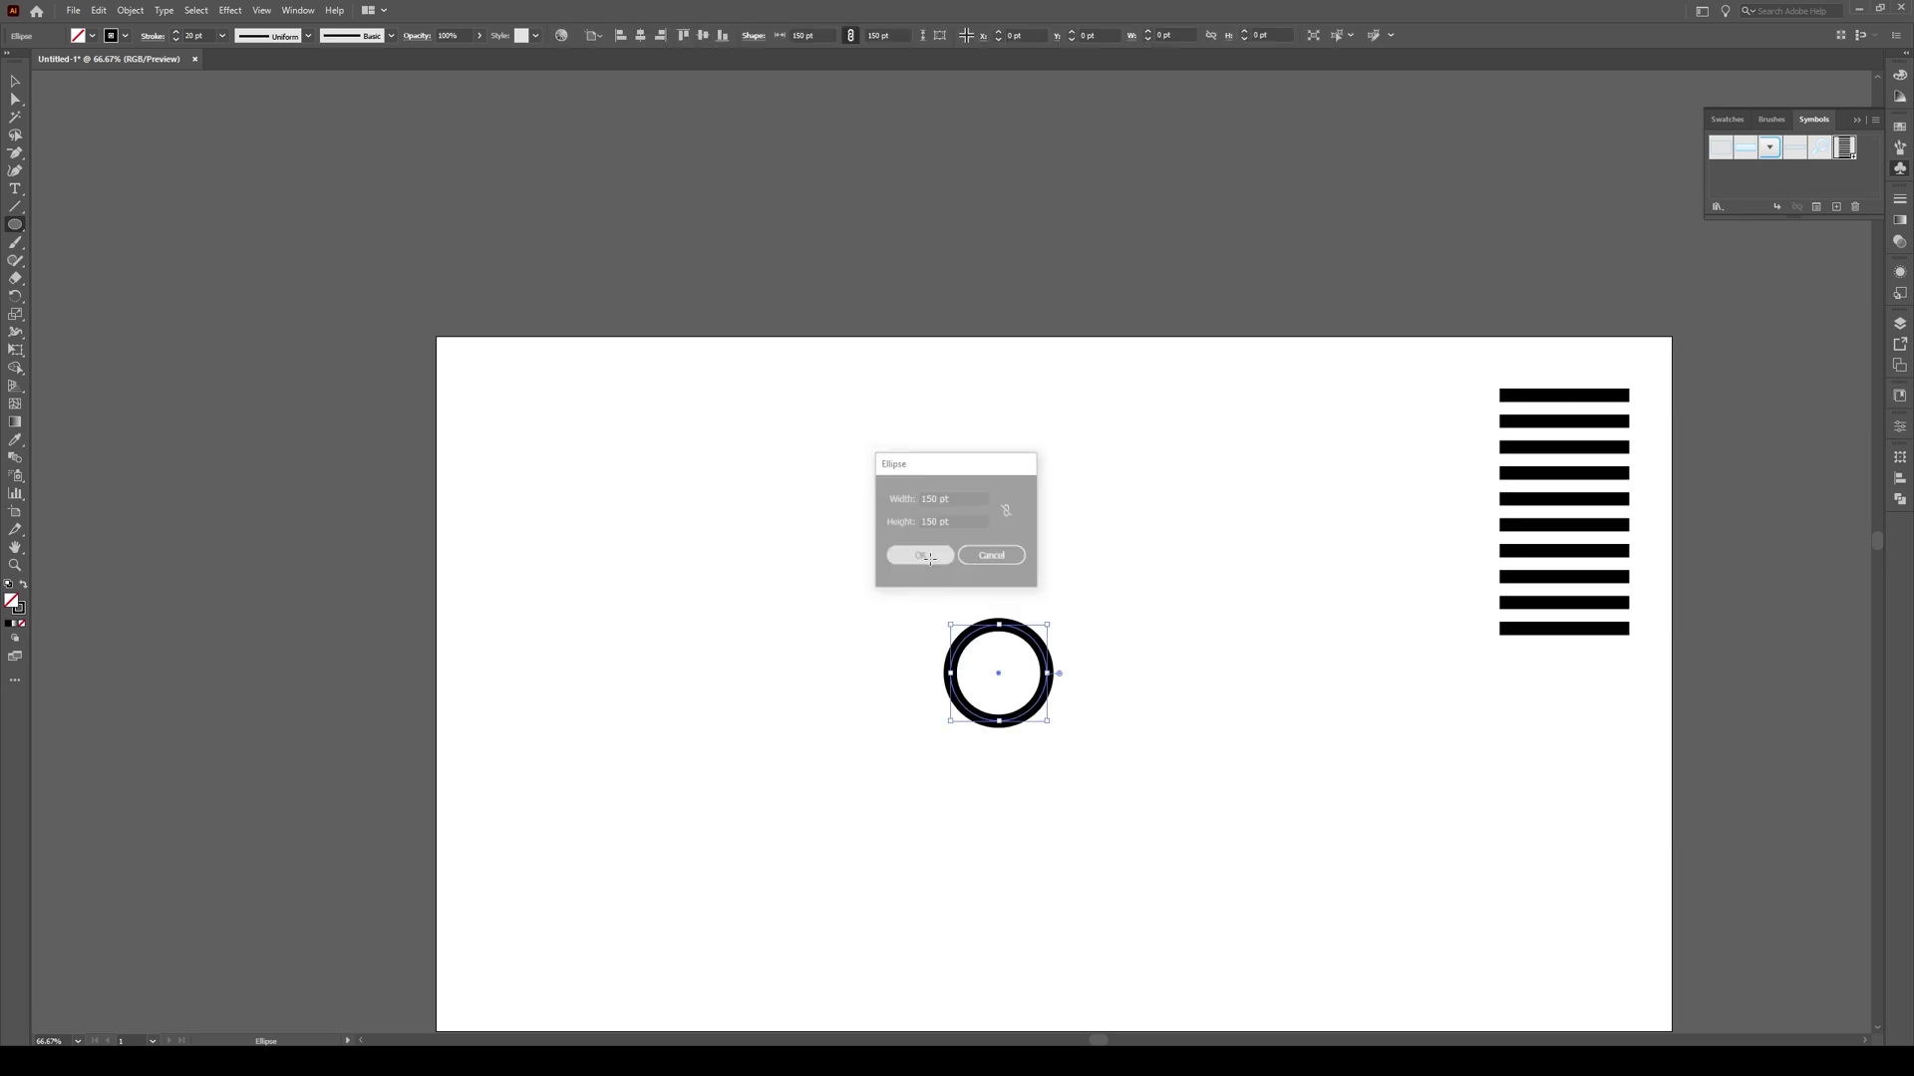
# Give the circle a light pink fill with no stroke
pyautogui.click(22, 586)
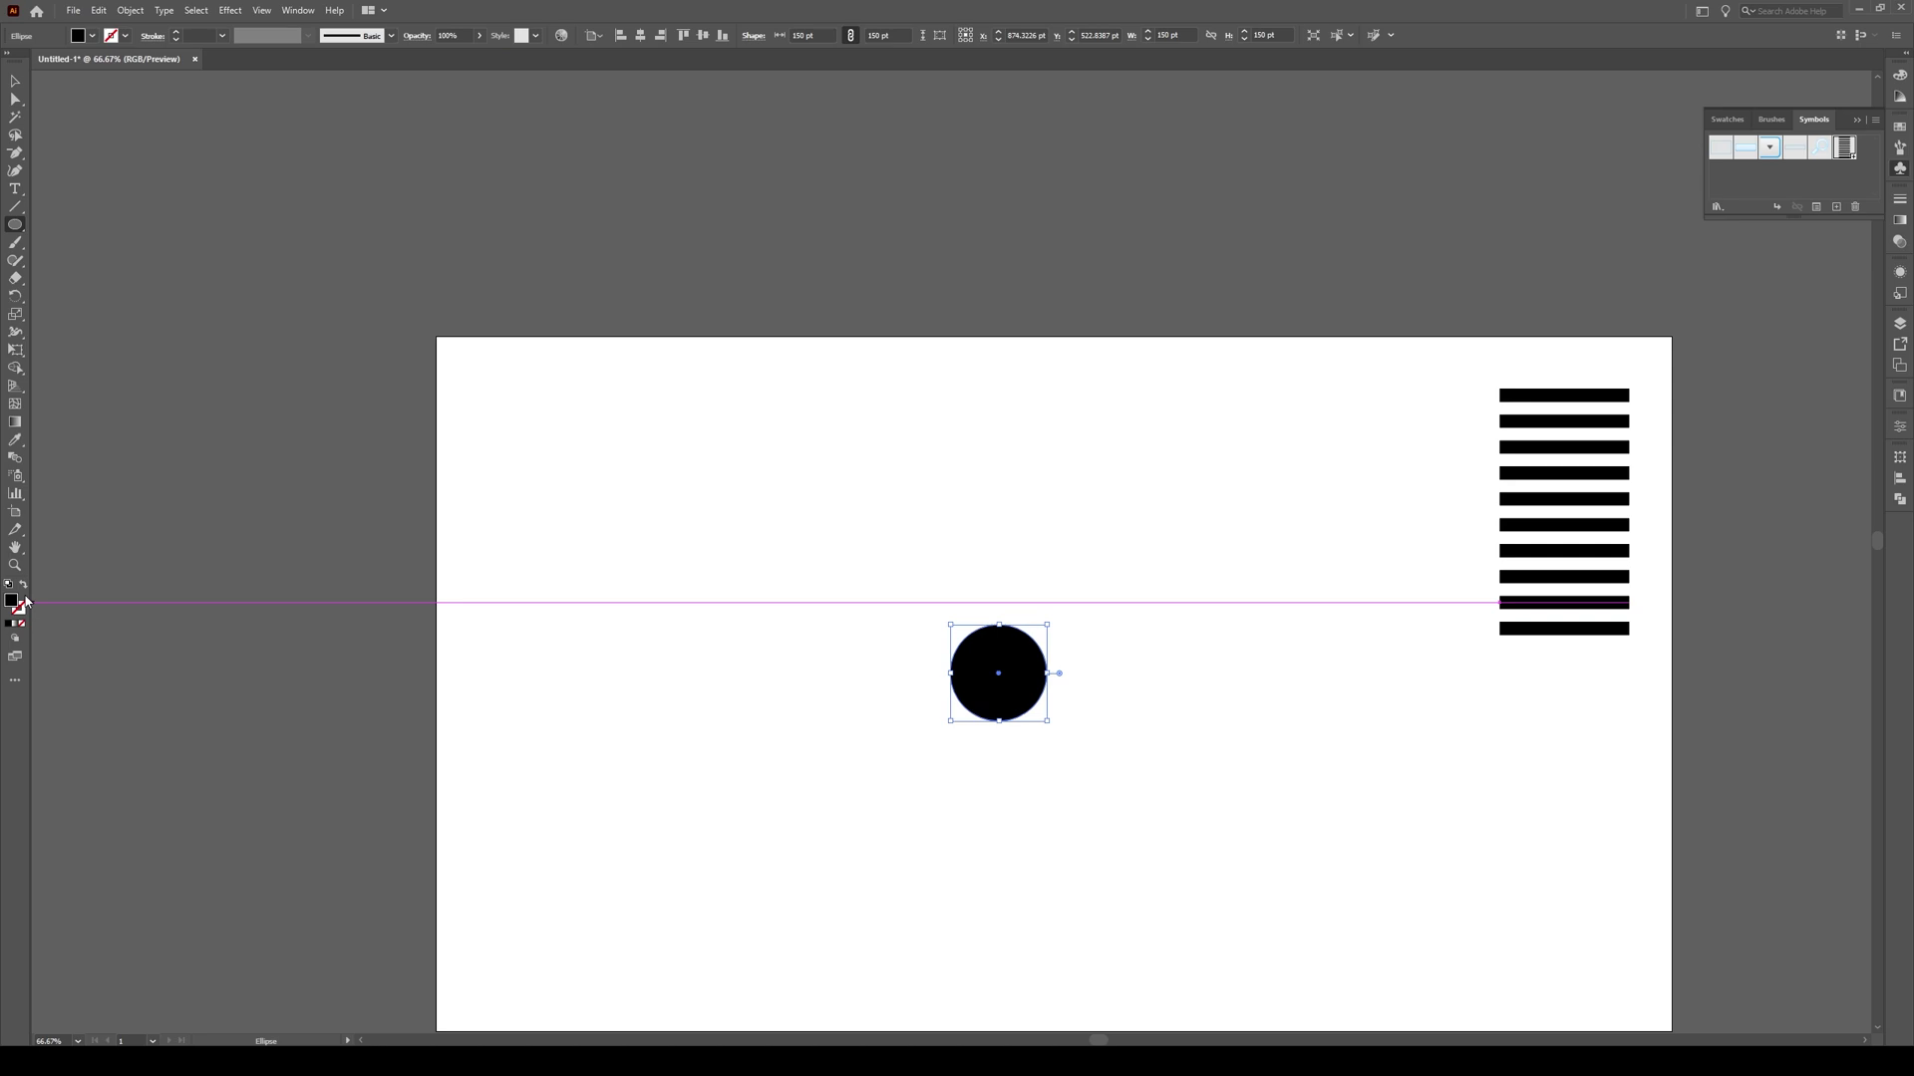
pyautogui.doubleClick(11, 599)
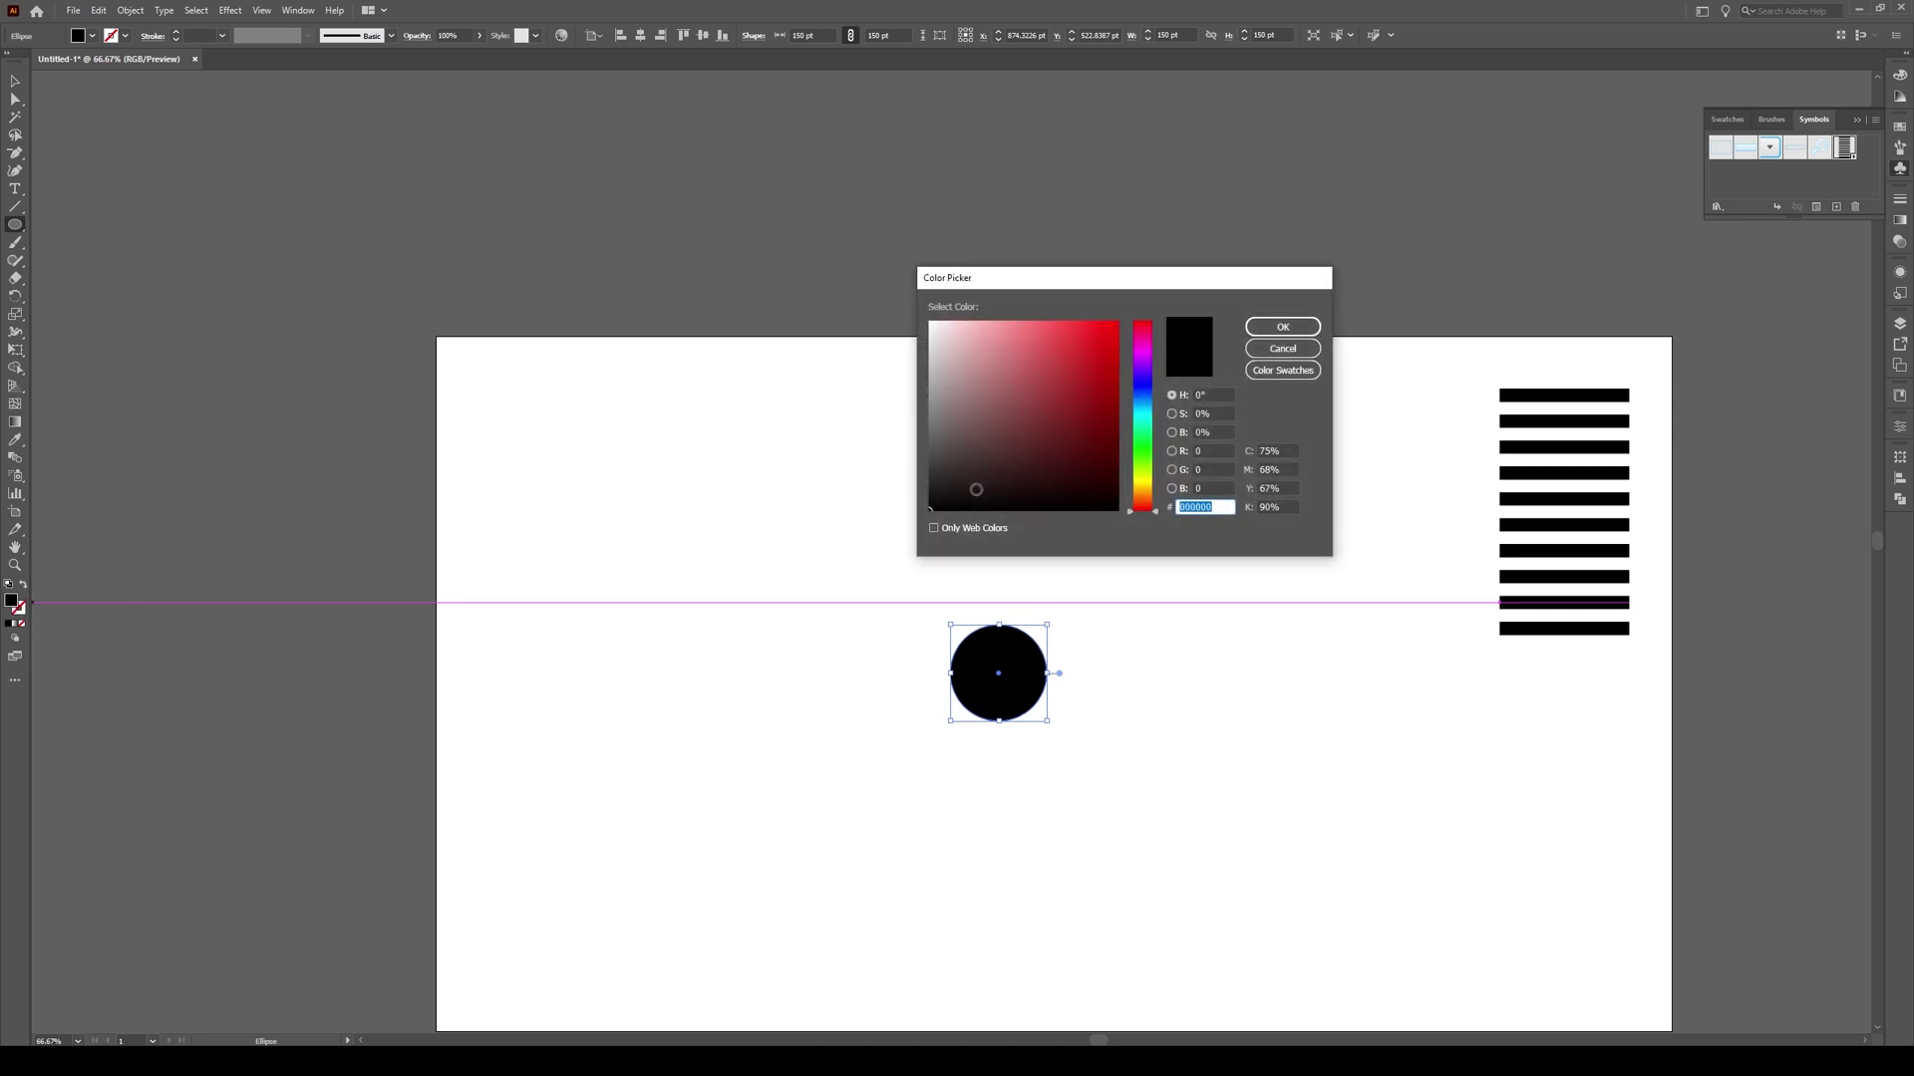
pyautogui.moveTo(978, 349); pyautogui.dragTo(987, 337)
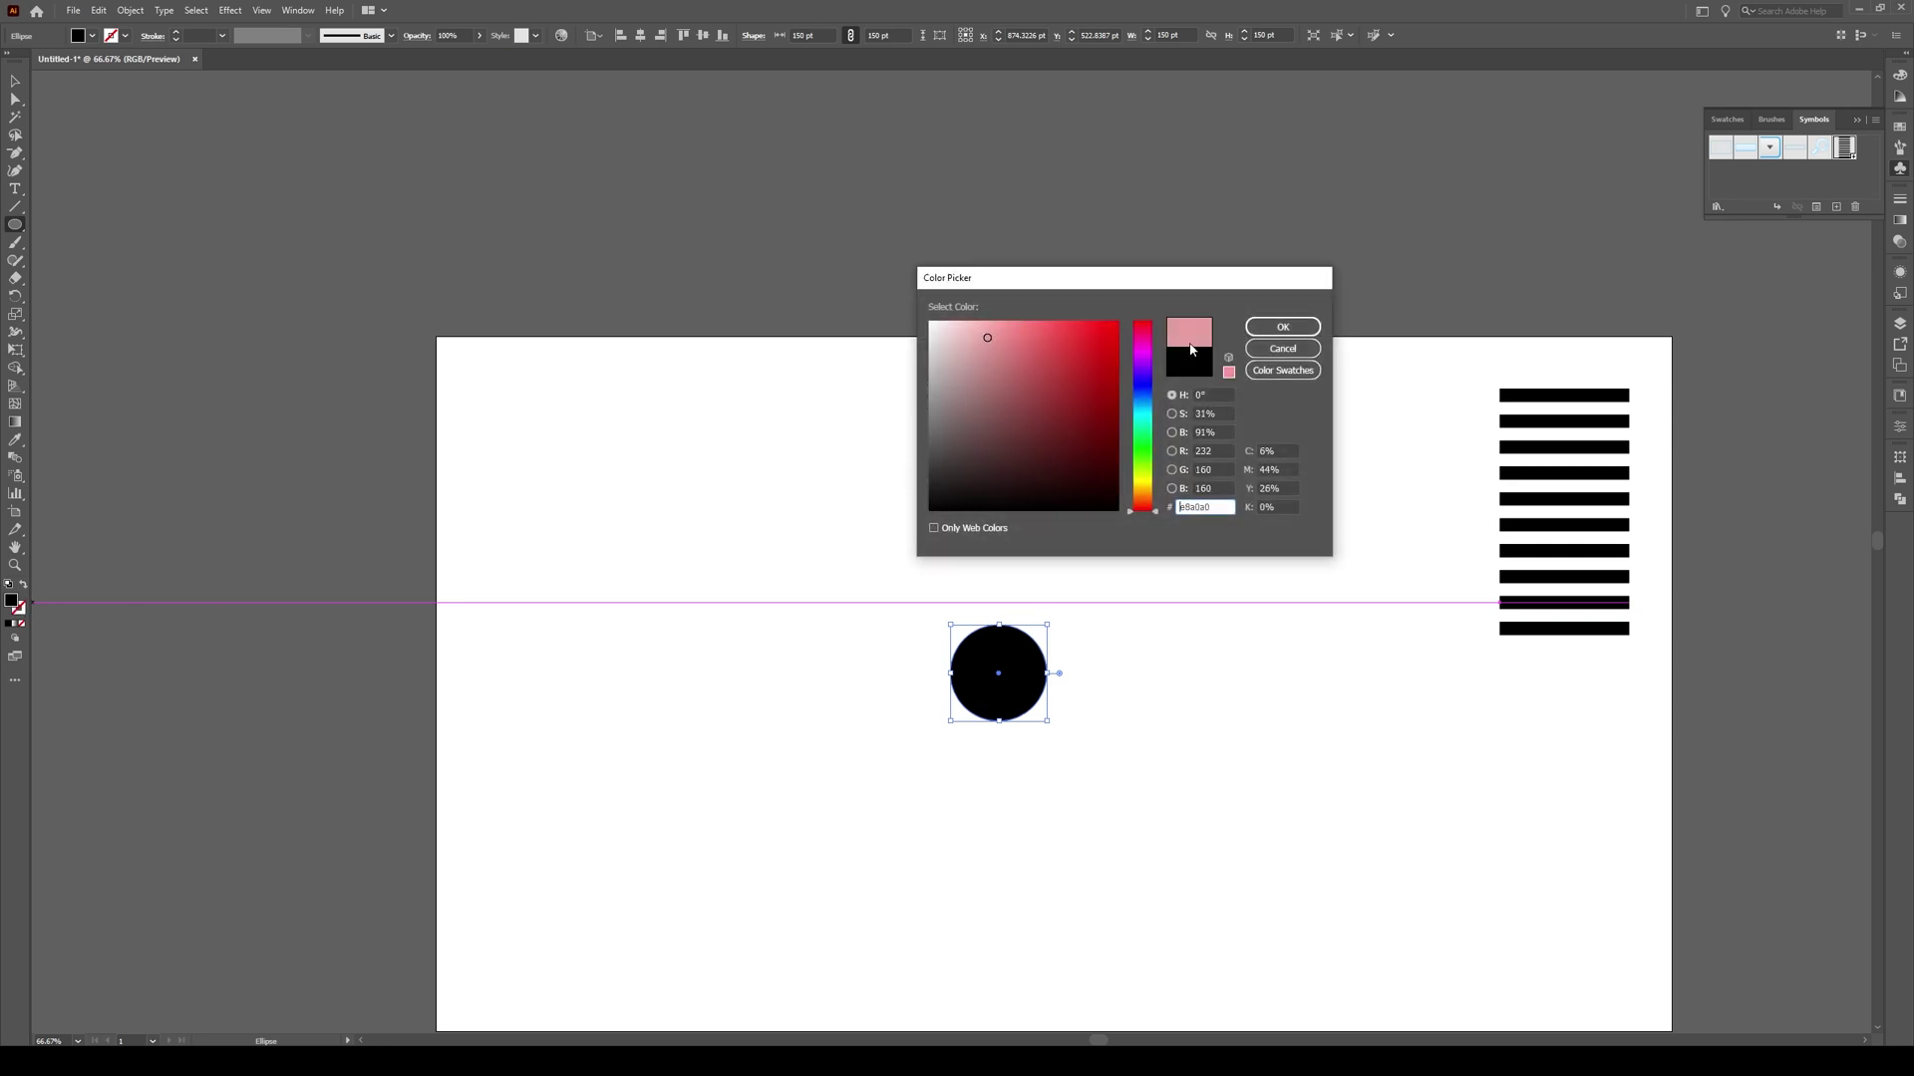
pyautogui.click(1297, 337)
pyautogui.press('v')
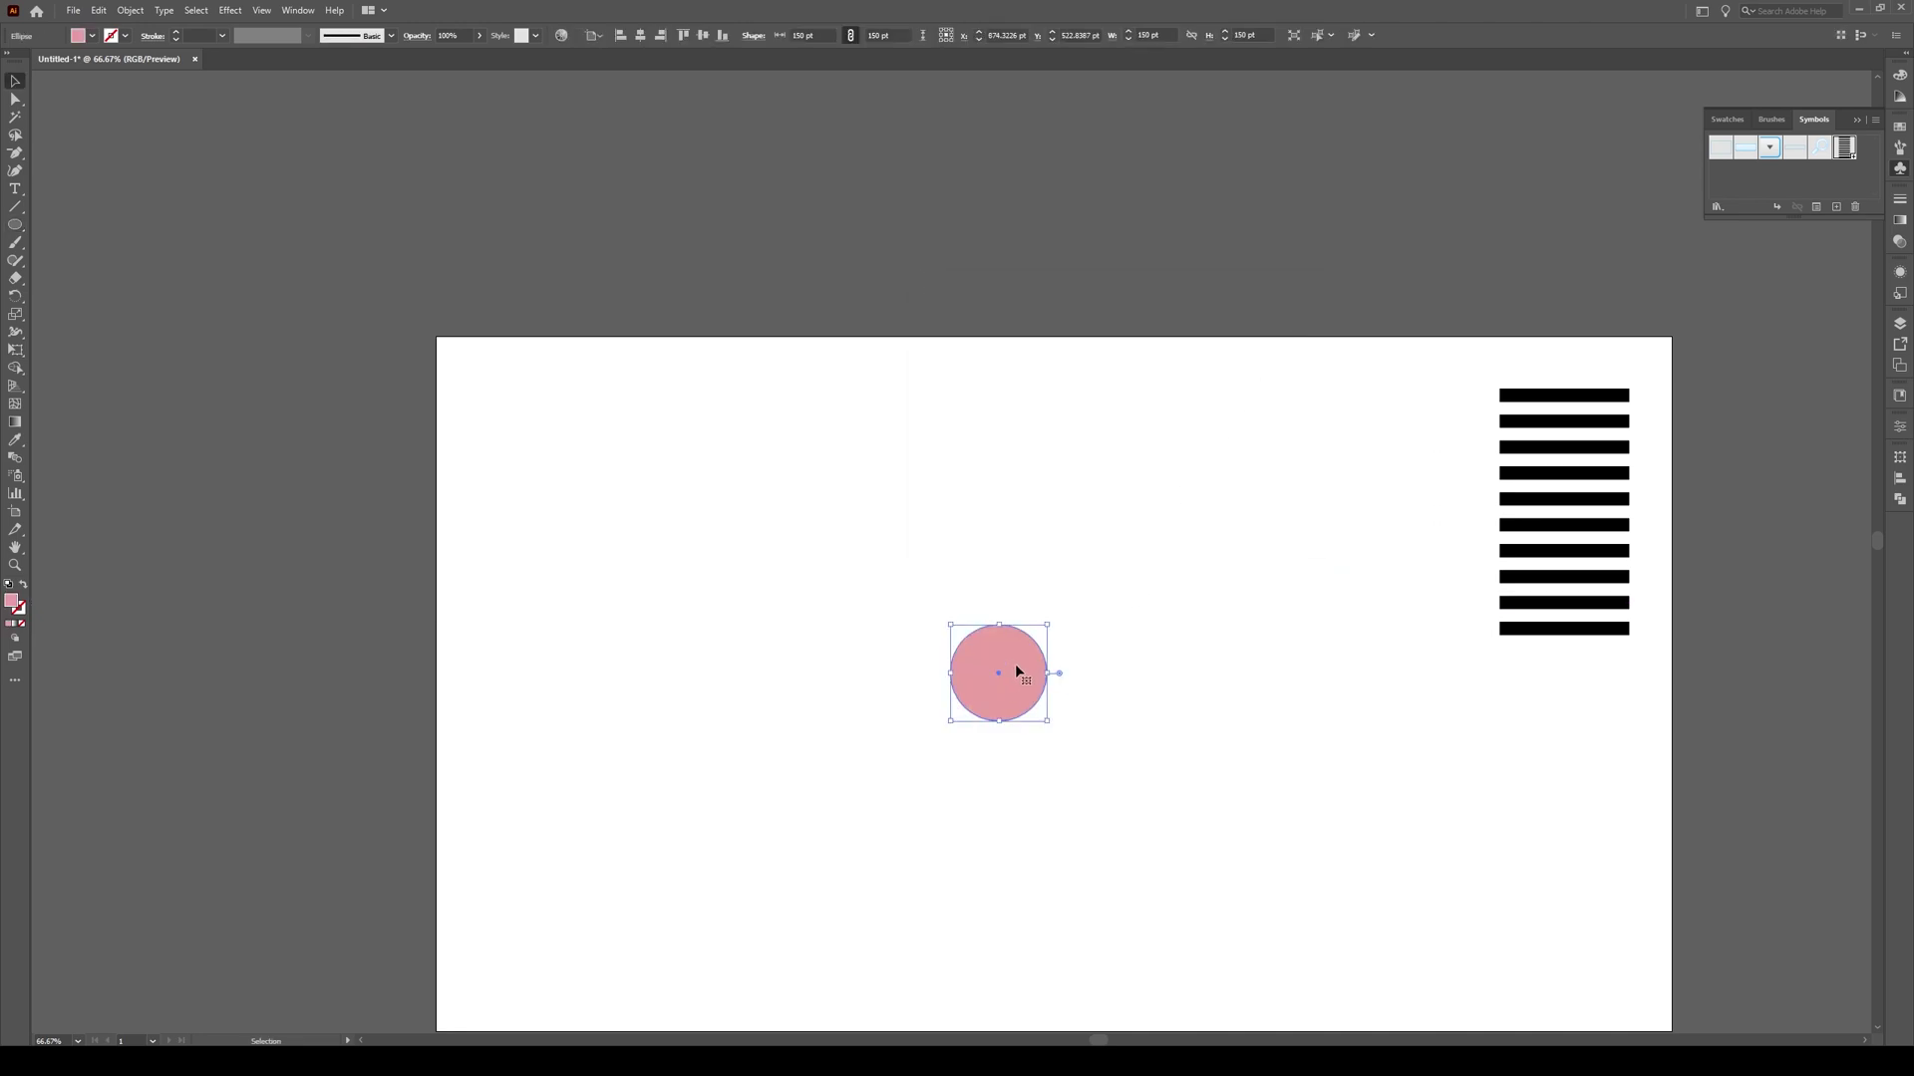
# Apply Effect > 3D > Revolve to the circle and set the Y and Z rotations to 0°
pyautogui.click(231, 11)
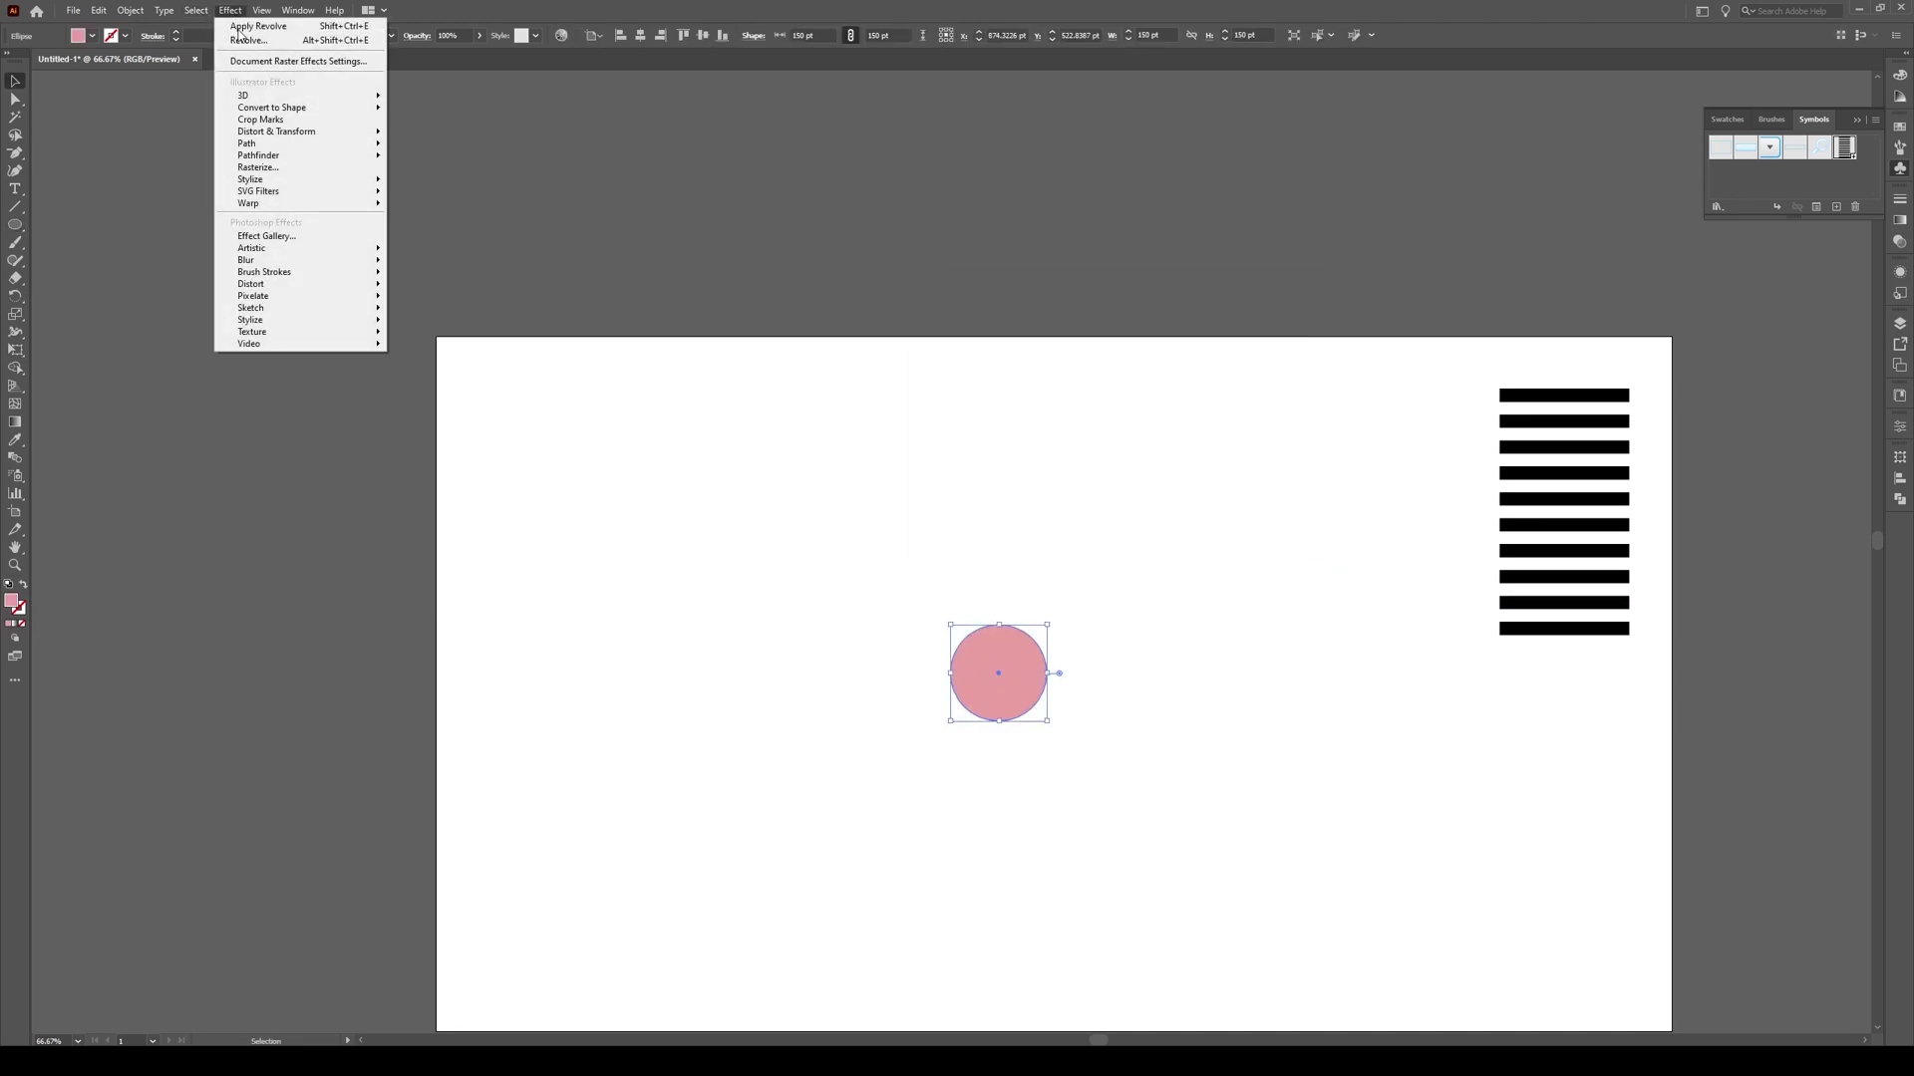
pyautogui.moveTo(247, 96)
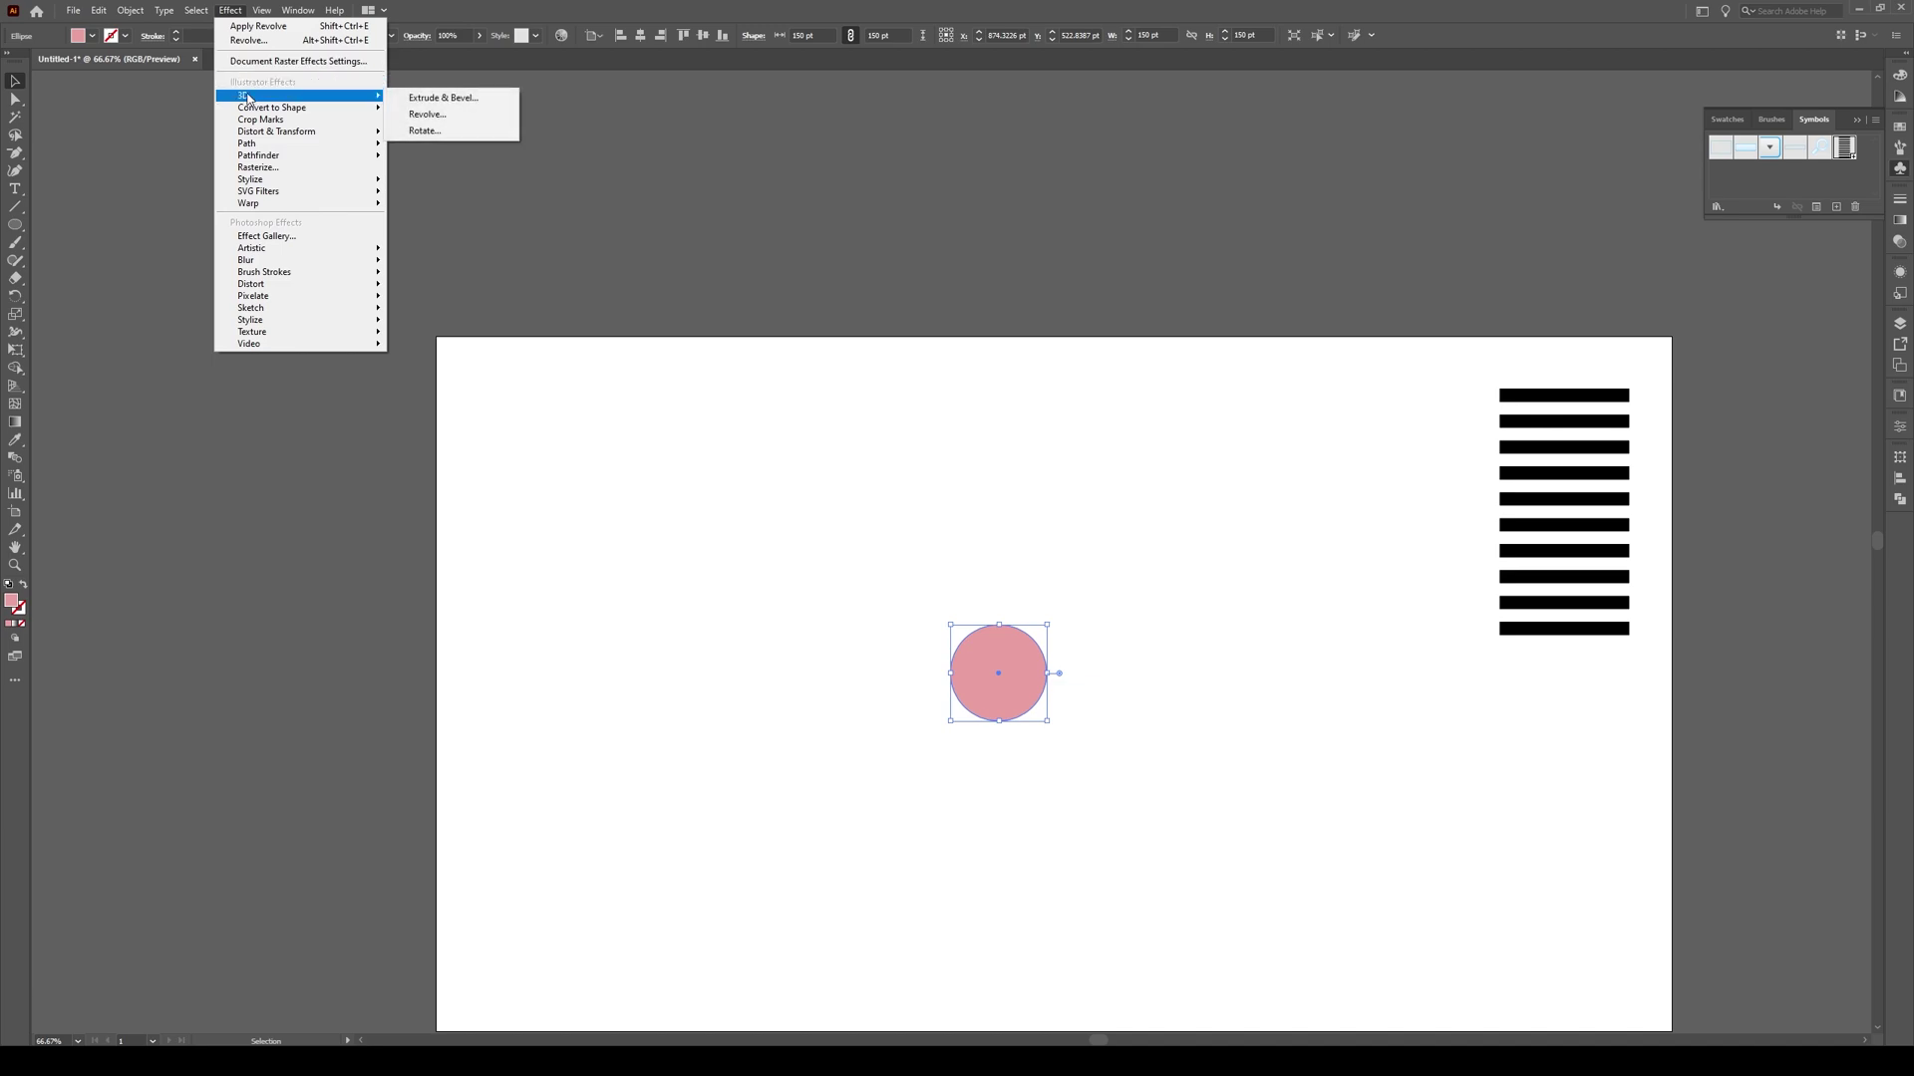
pyautogui.click(437, 118)
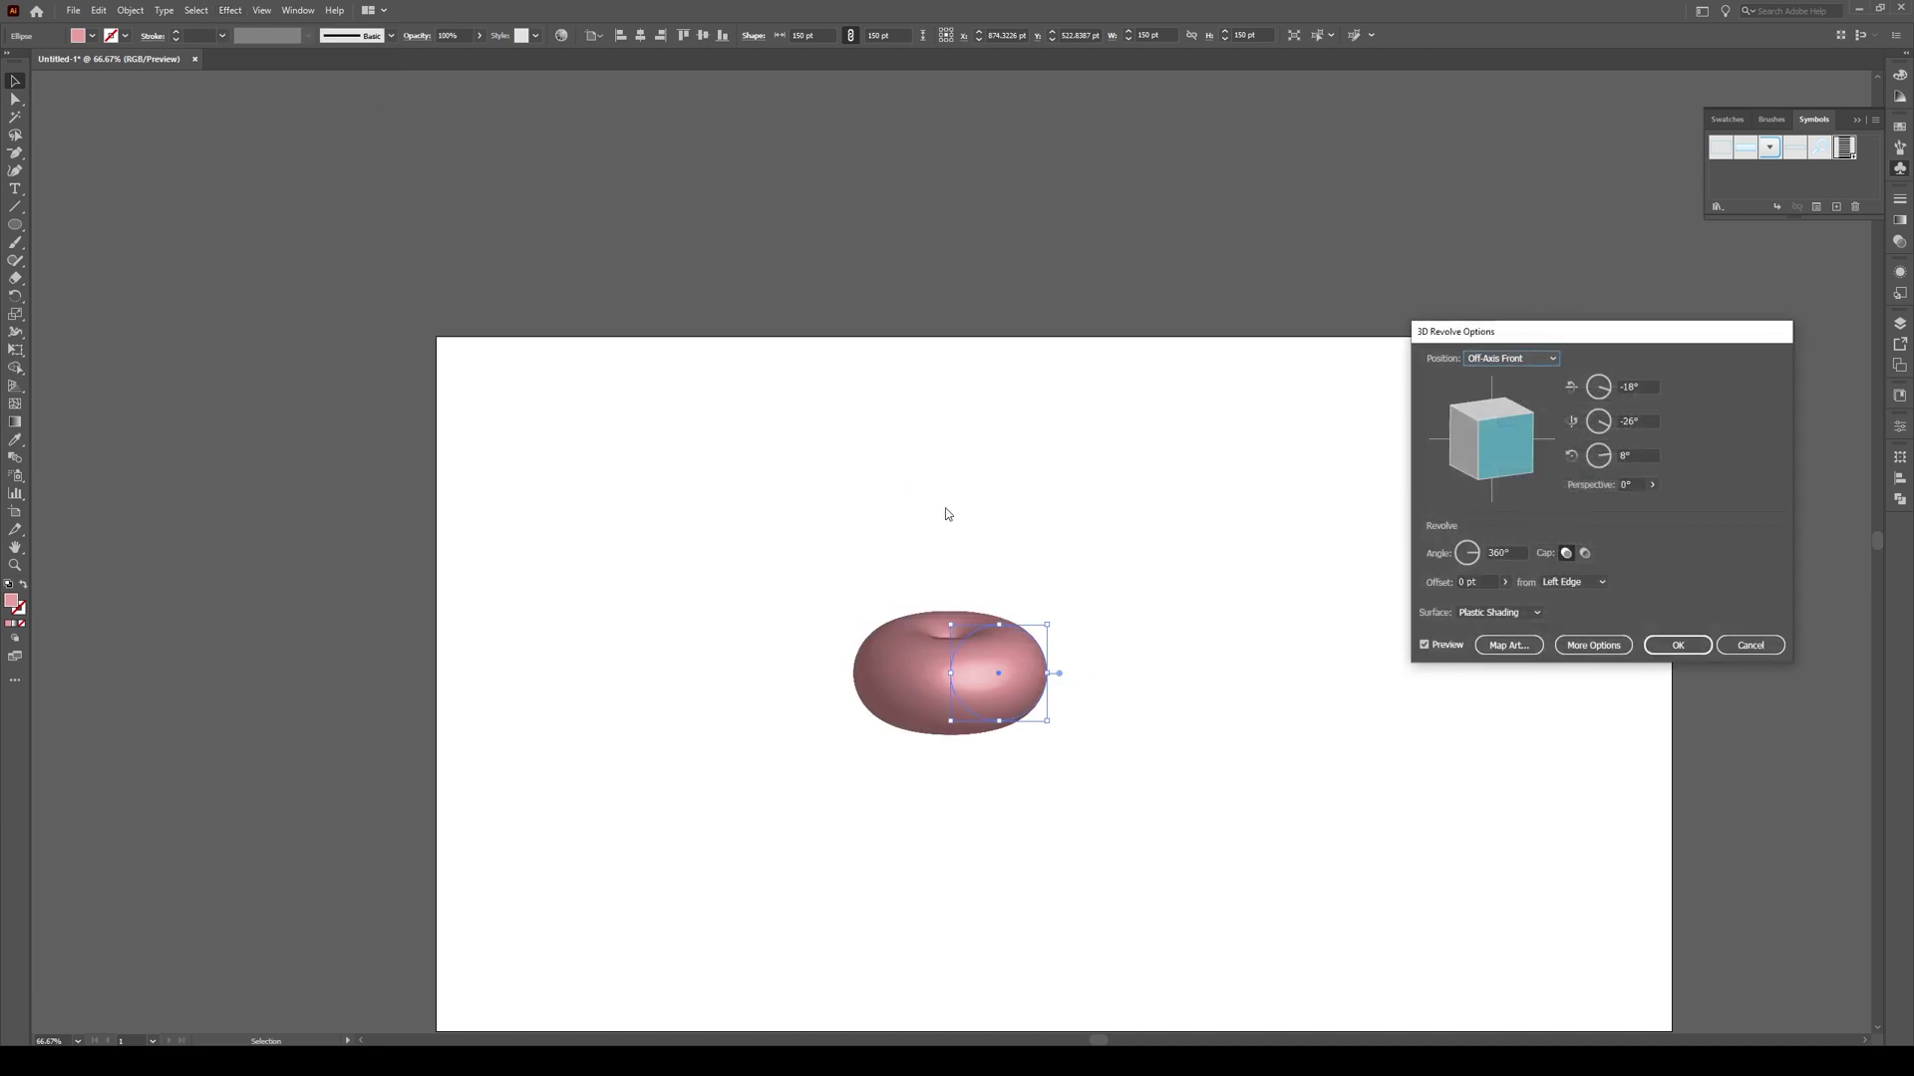
pyautogui.click(1639, 421)
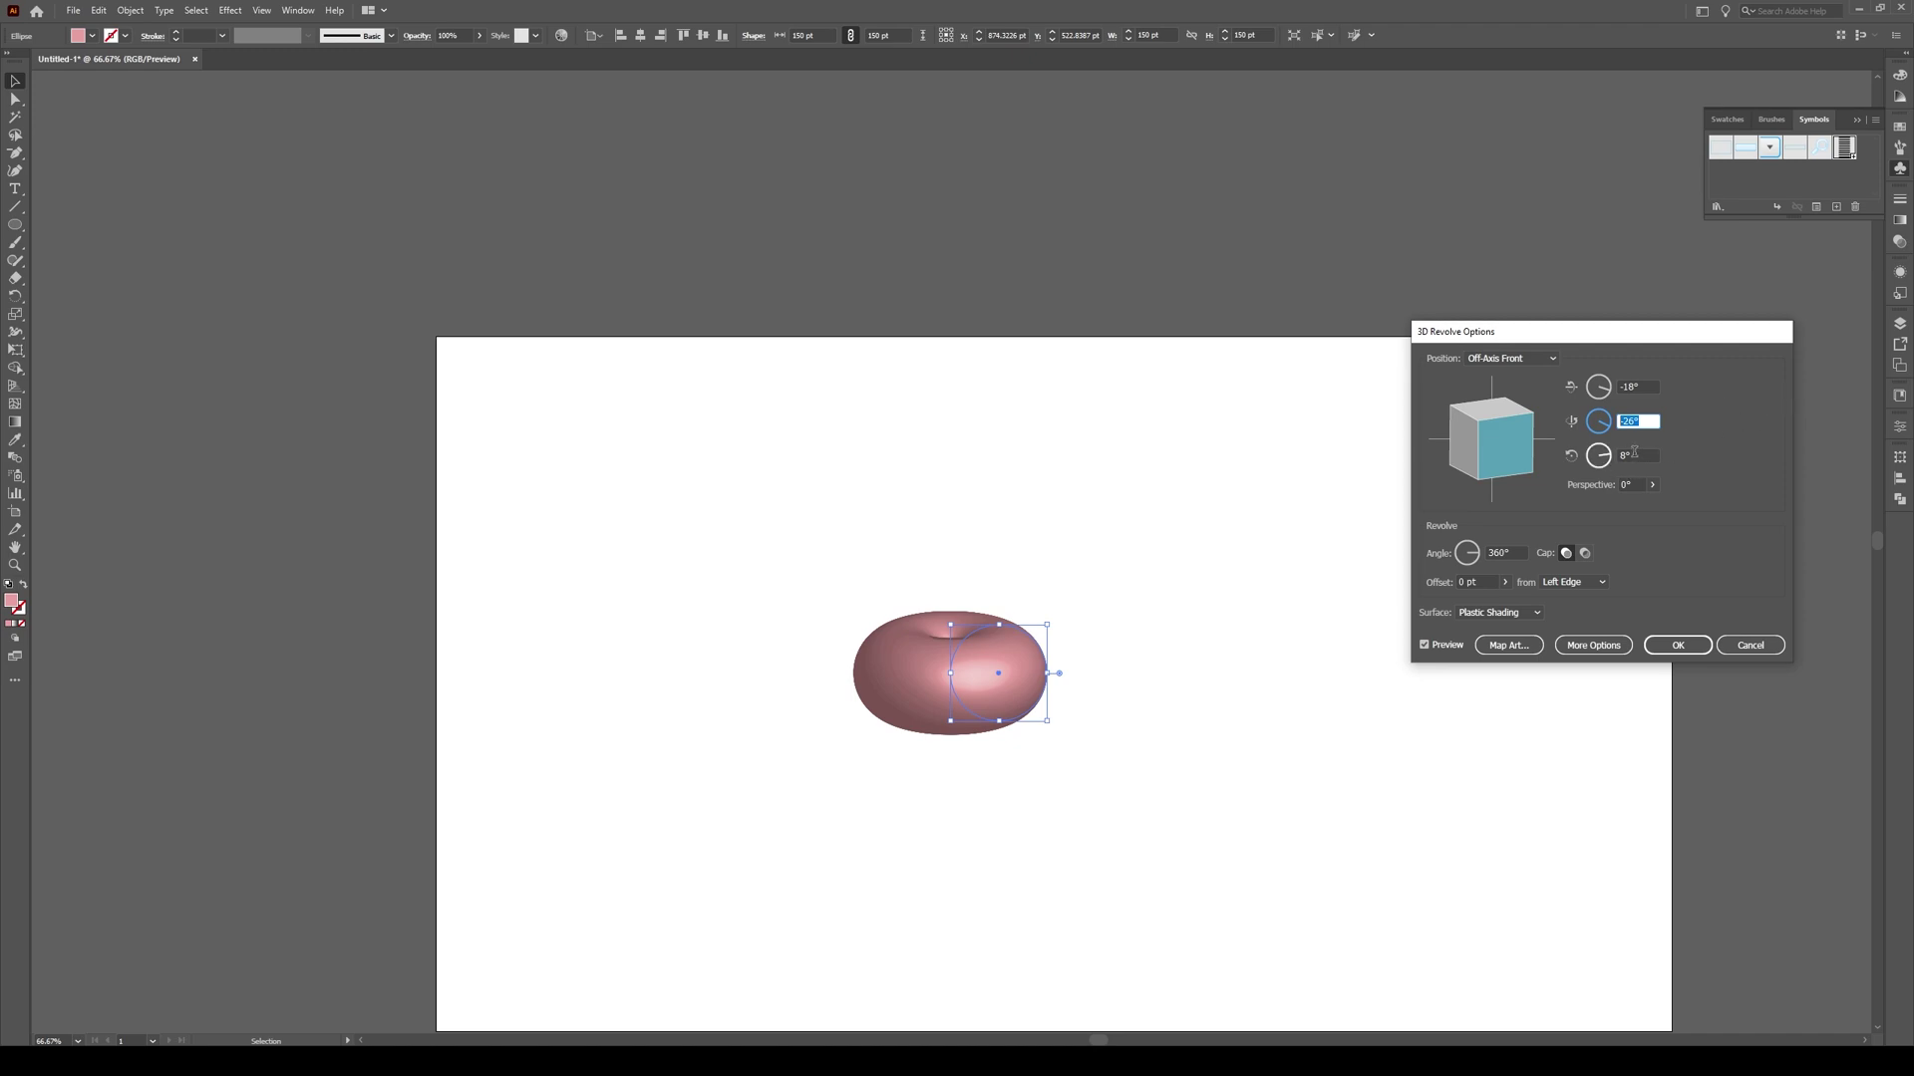
pyautogui.write('0')
pyautogui.press('Tab')
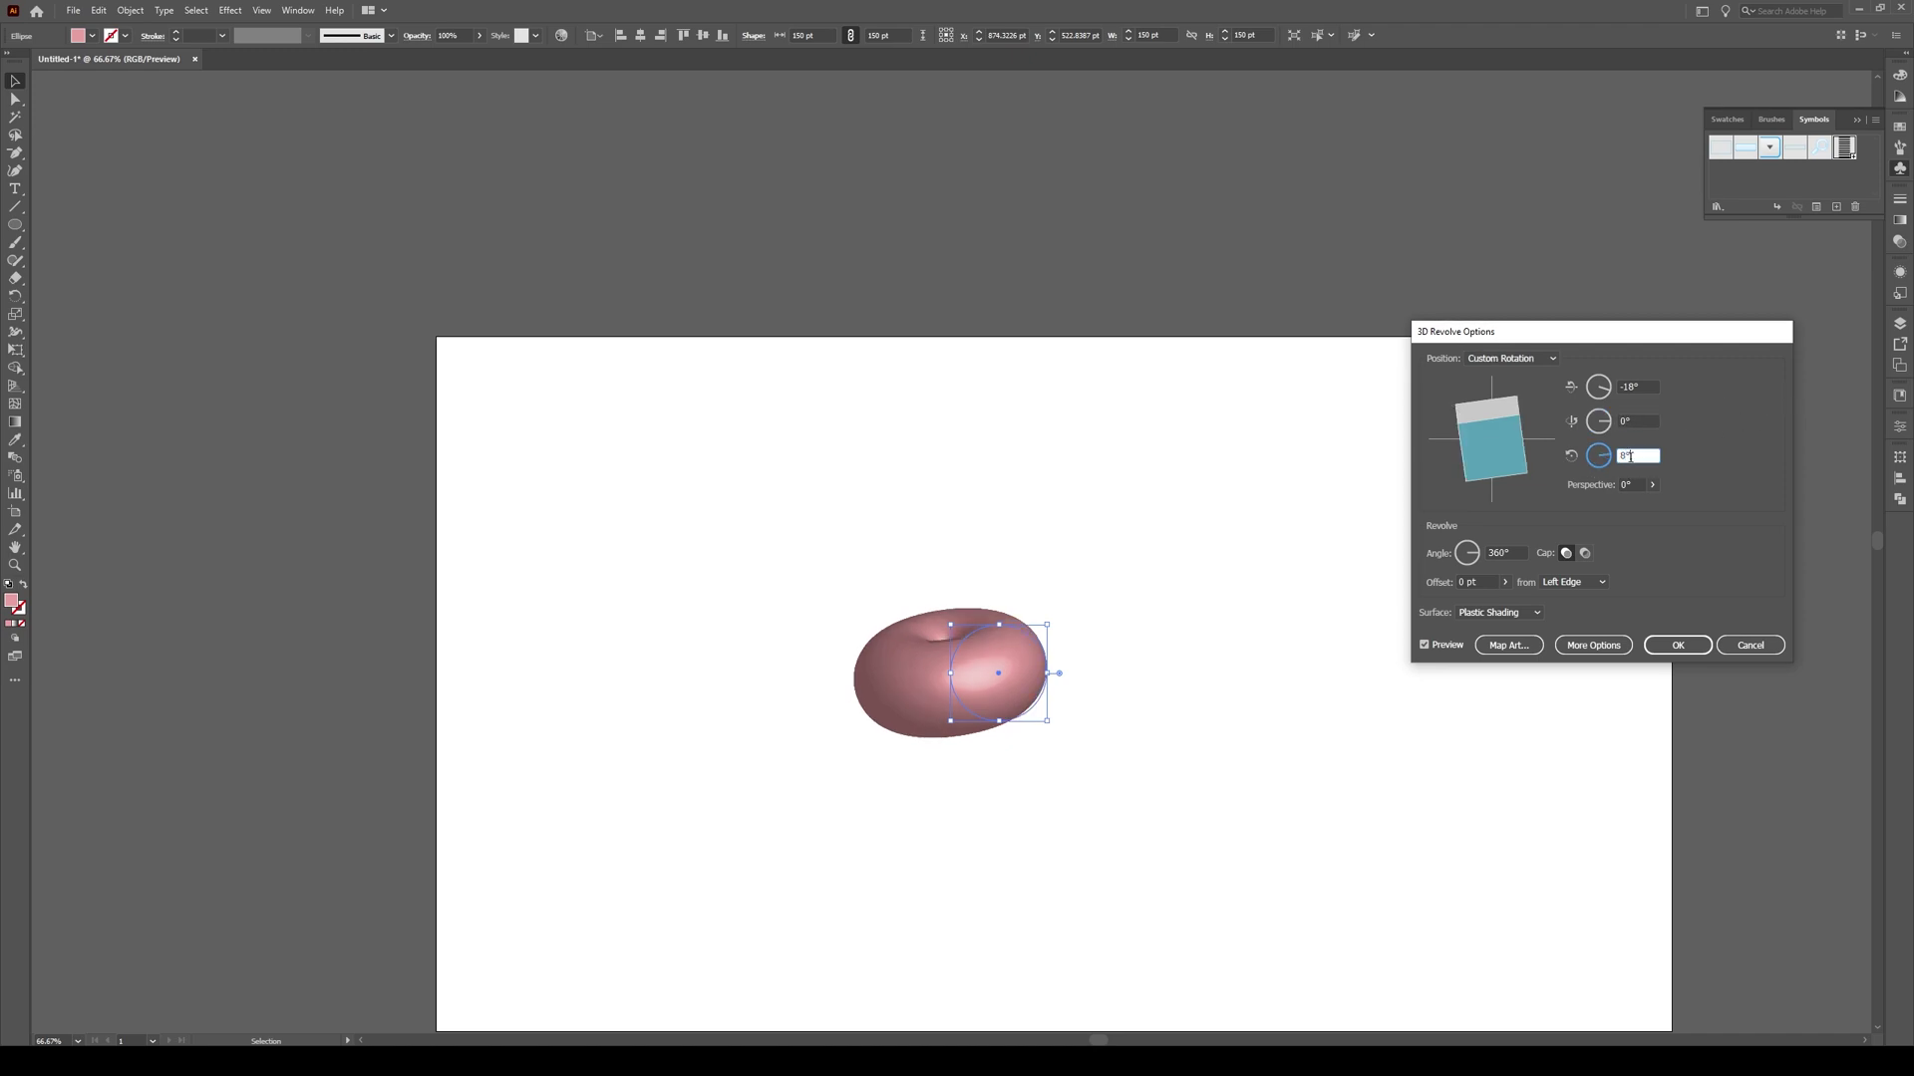
pyautogui.write('0')
pyautogui.click(1648, 420)
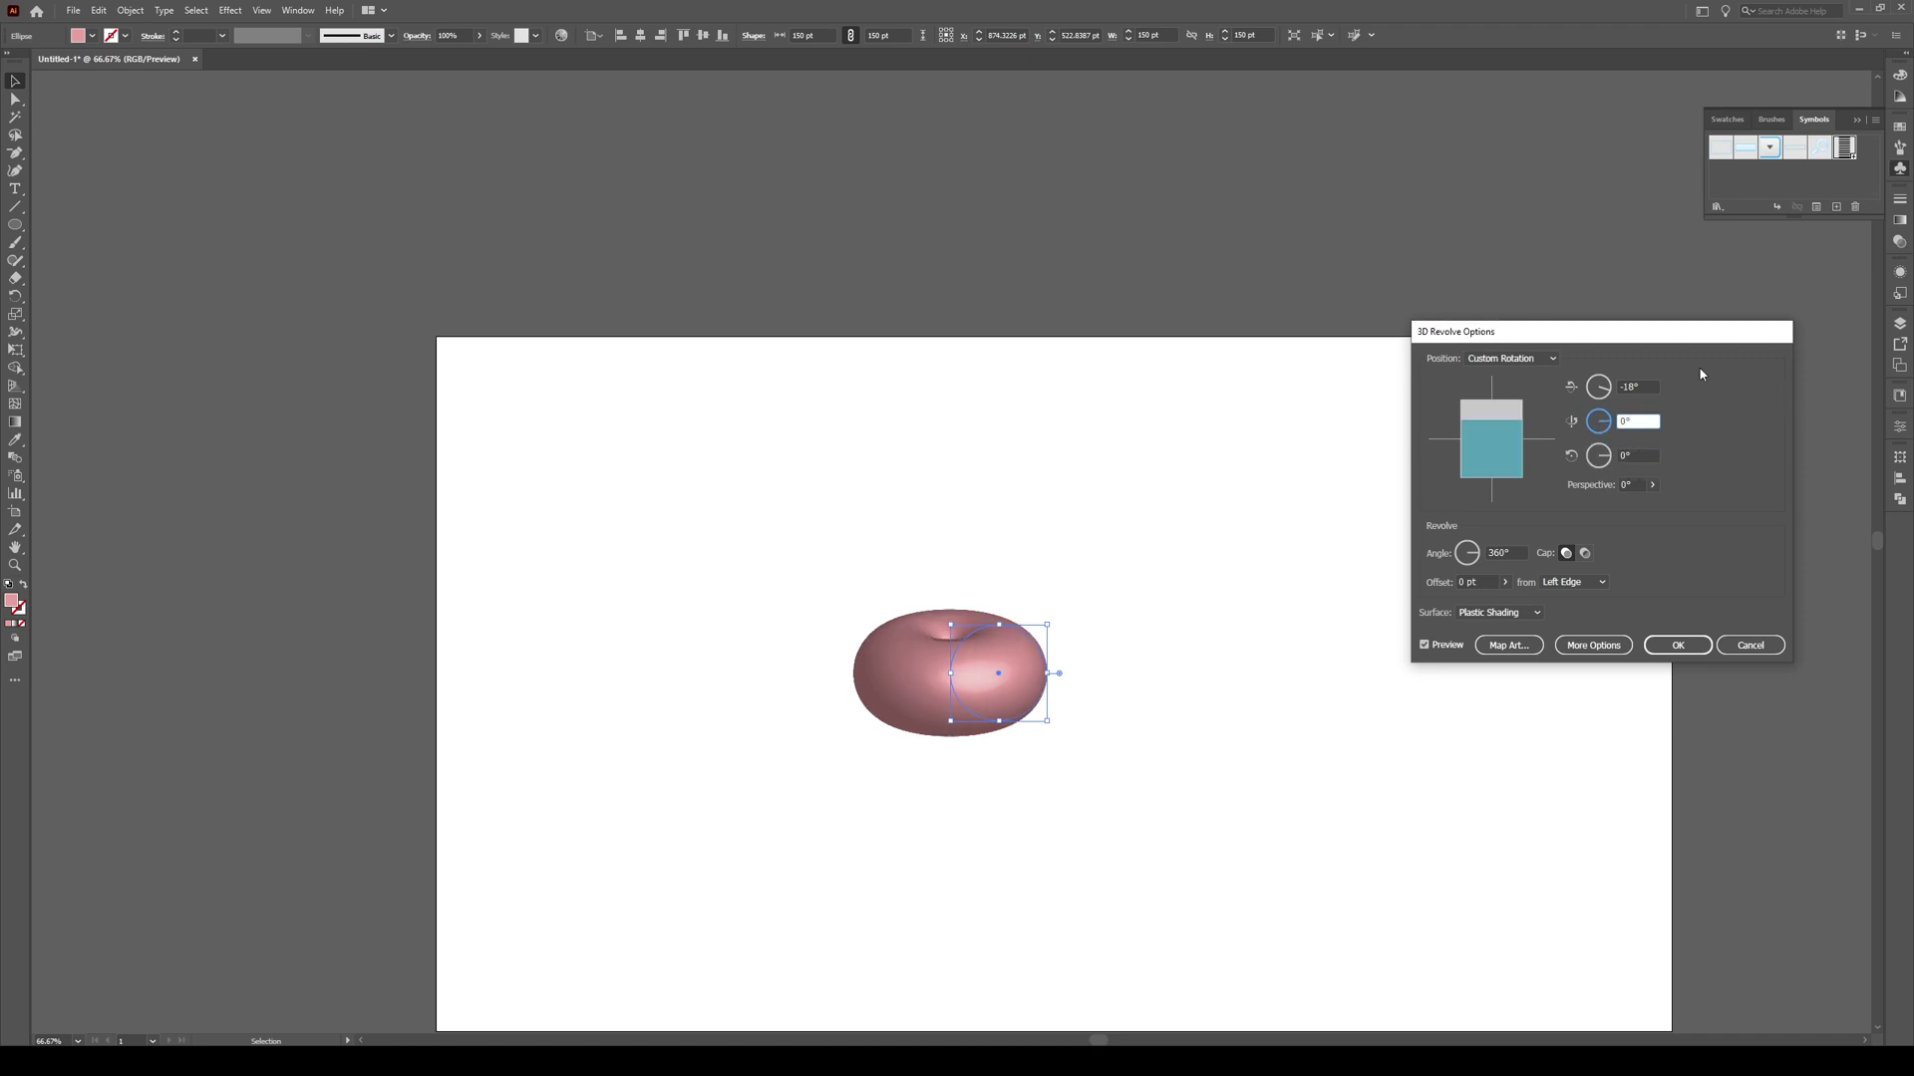
# Tilt the donut to -21° X rotation and adjust the revolve angle setting
pyautogui.click(1624, 387)
pyautogui.press('BackSpace')
pyautogui.write('-21')
pyautogui.press('Tab')
pyautogui.moveTo(1476, 555)
pyautogui.mouseDown()
pyautogui.moveTo(1452, 558)
pyautogui.moveTo(1480, 555)
pyautogui.mouseUp()
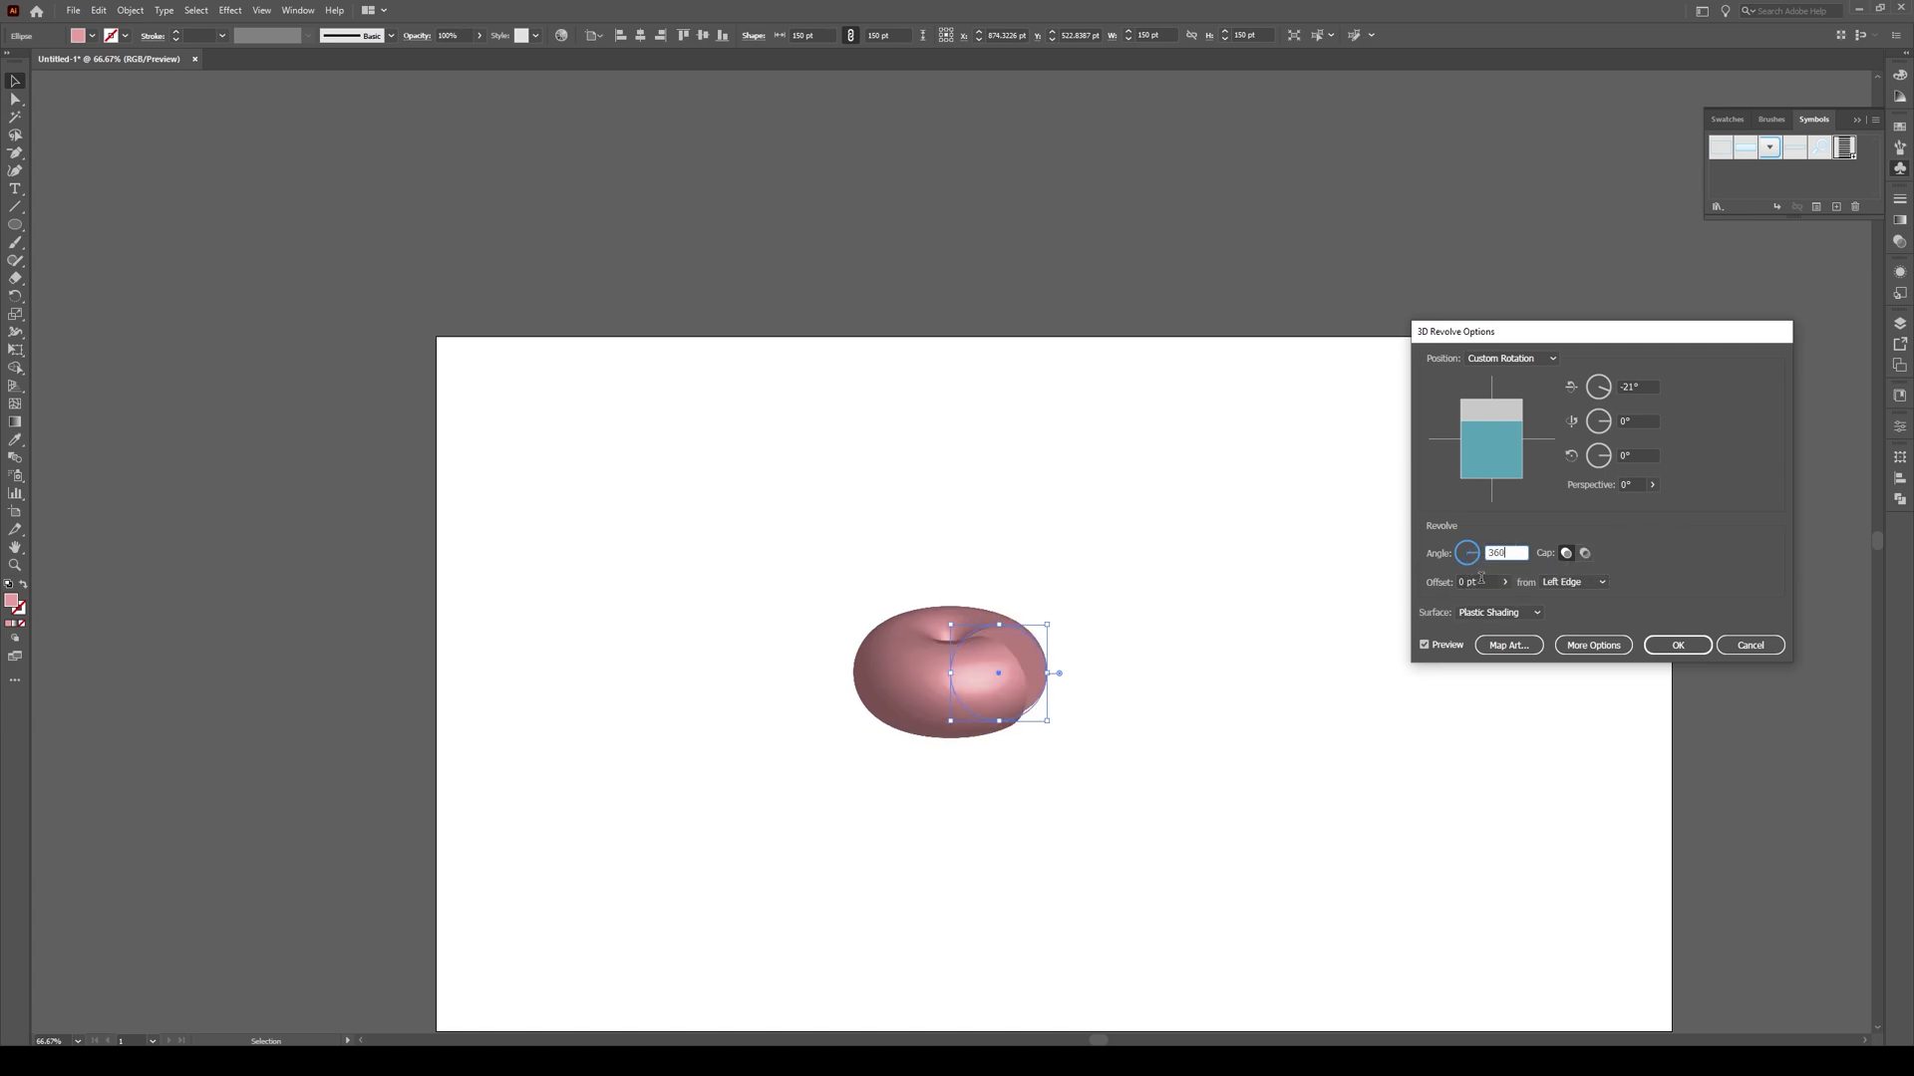
# Set the revolve offset to 83 pt to widen the donut's hole
pyautogui.click(1480, 581)
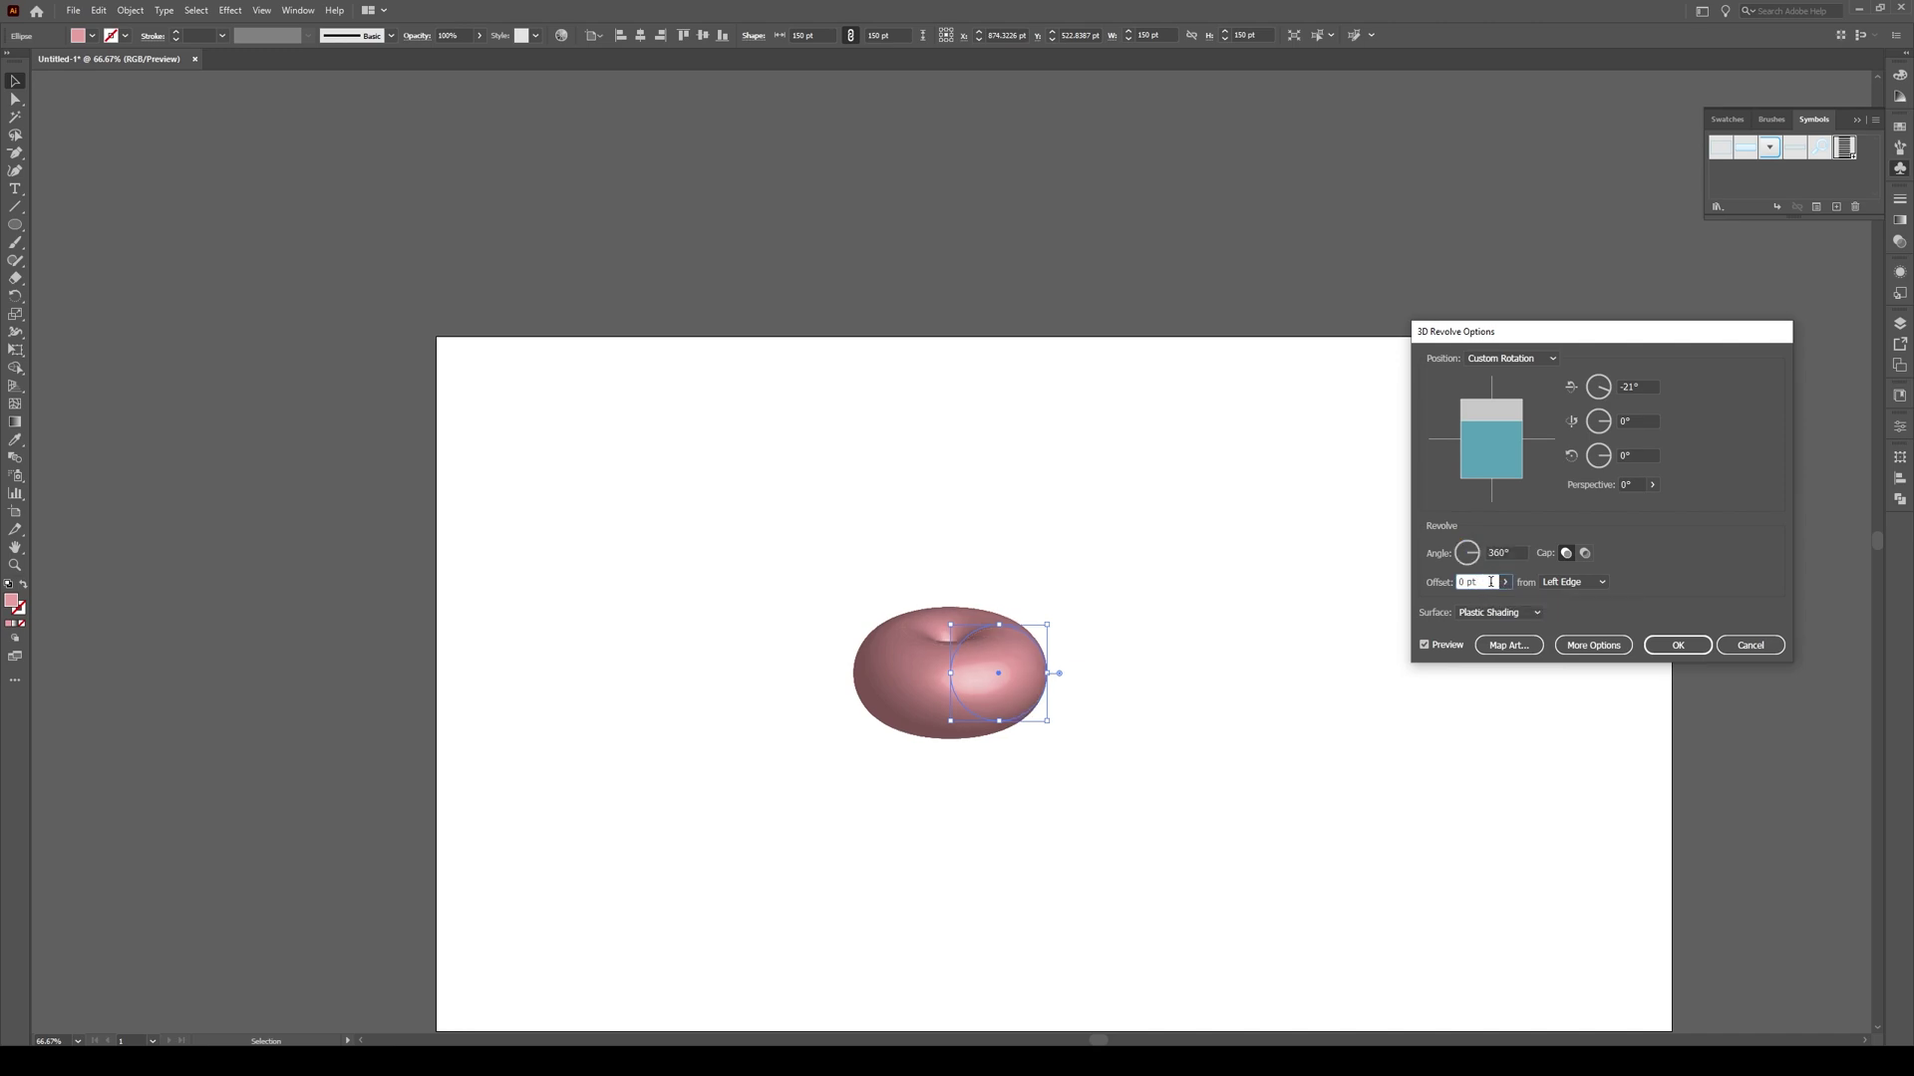
pyautogui.click(1505, 583)
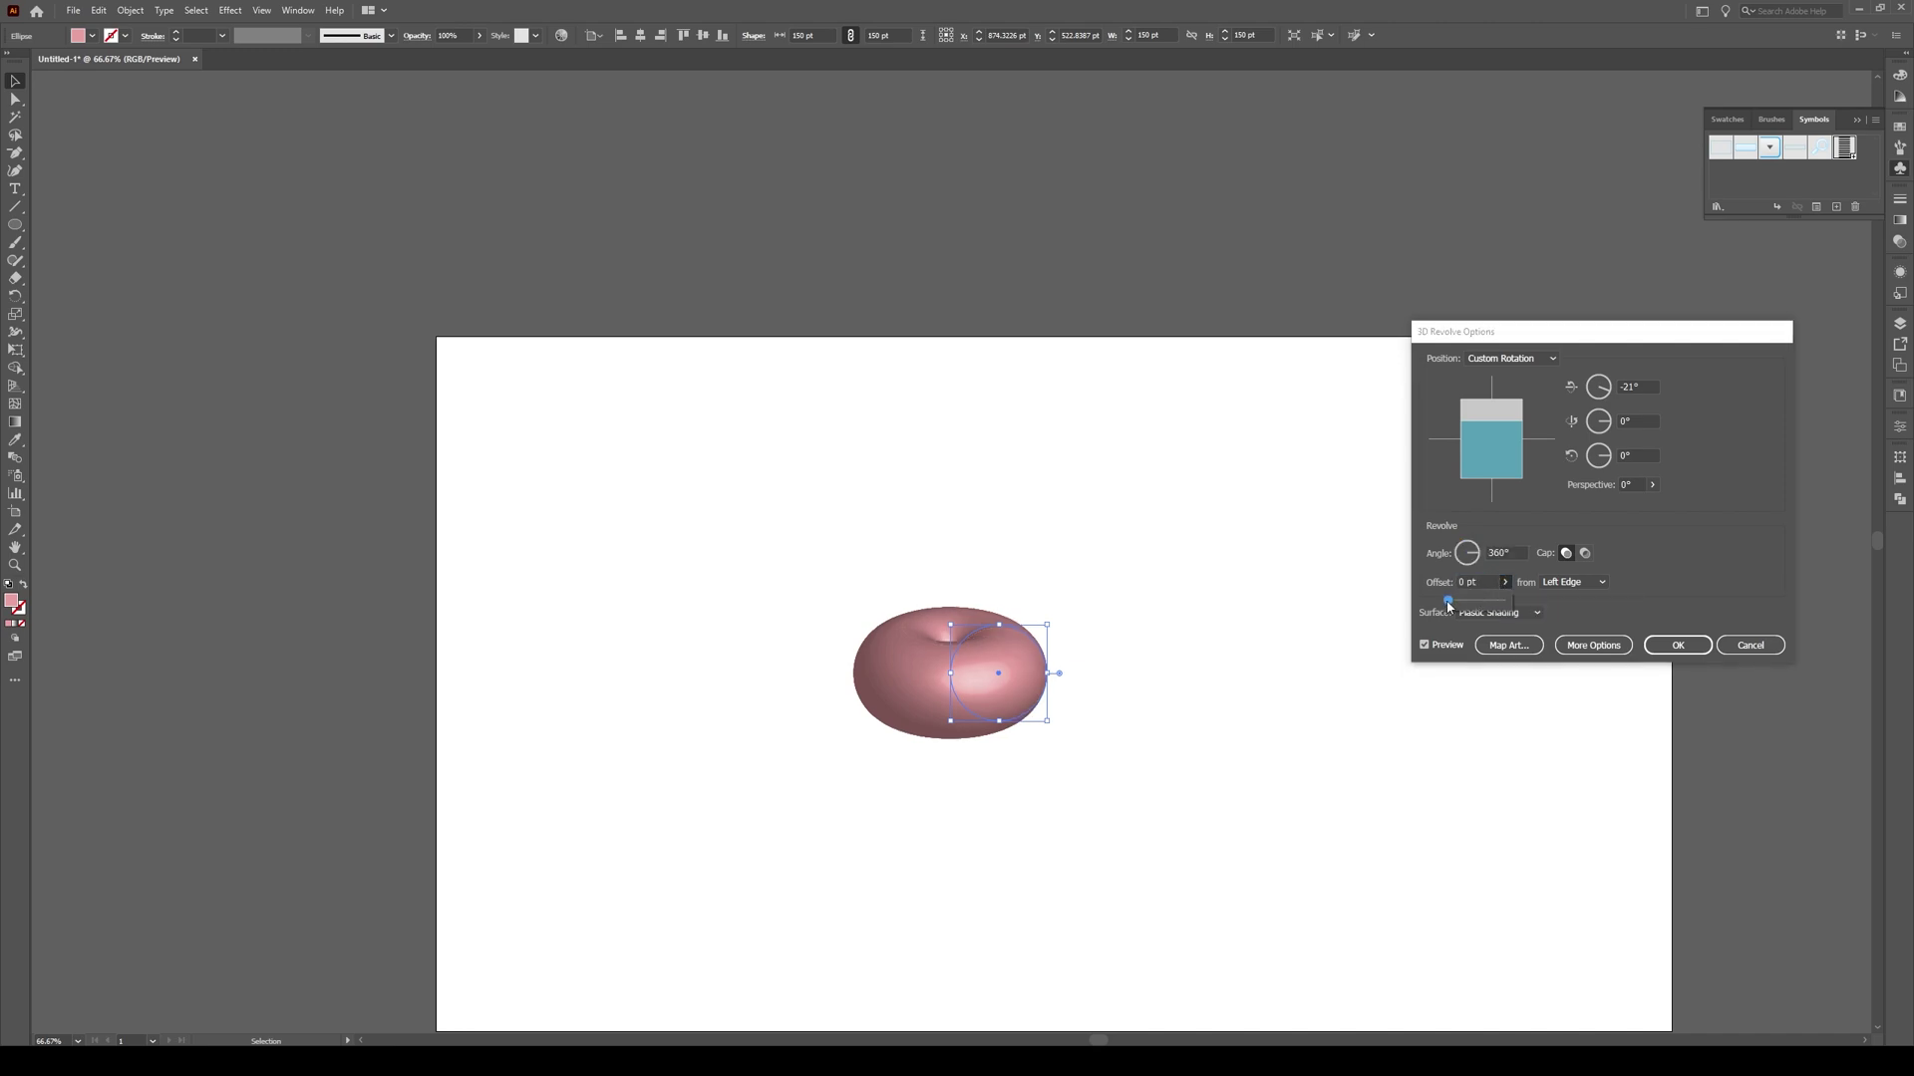
pyautogui.moveTo(1446, 602)
pyautogui.mouseDown()
pyautogui.moveTo(1471, 607)
pyautogui.moveTo(1454, 602)
pyautogui.mouseUp()
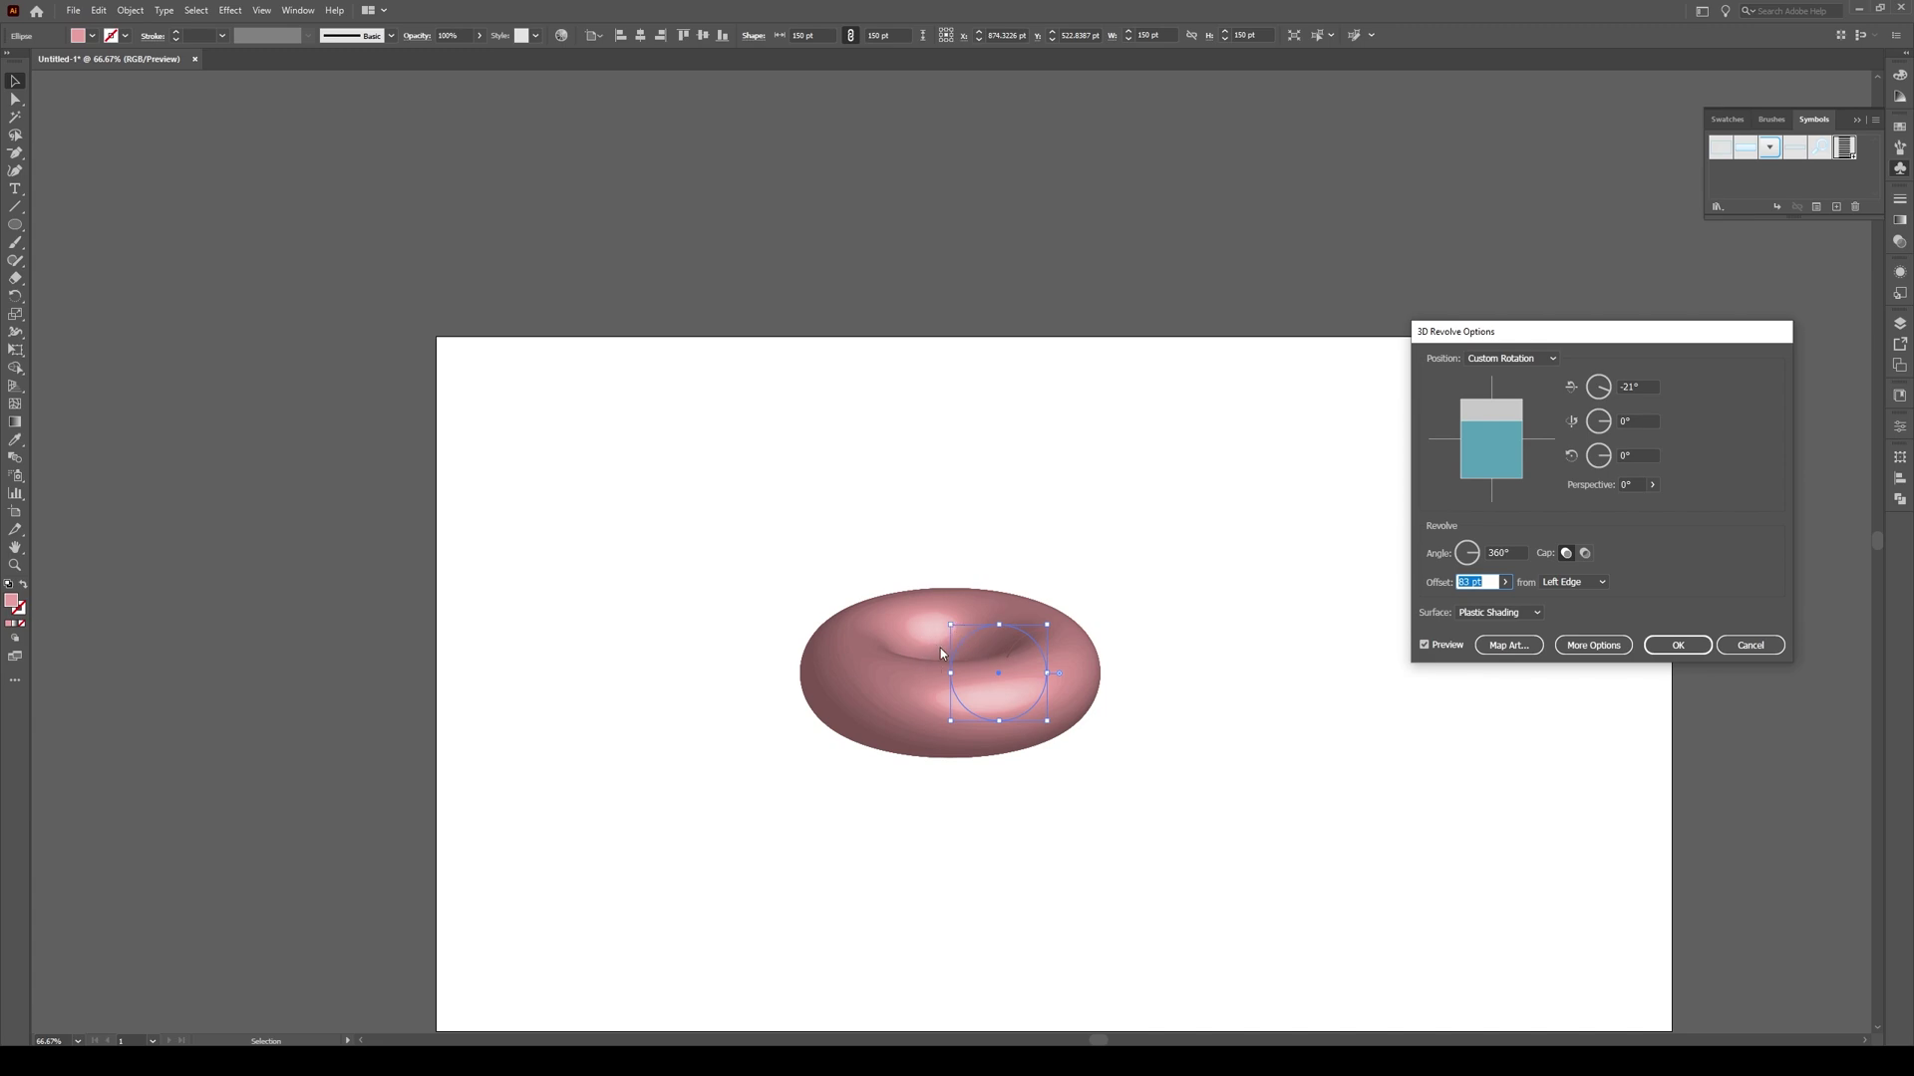
# Preview the surface as Wireframe, then switch it to Diffuse Shading
pyautogui.click(1495, 612)
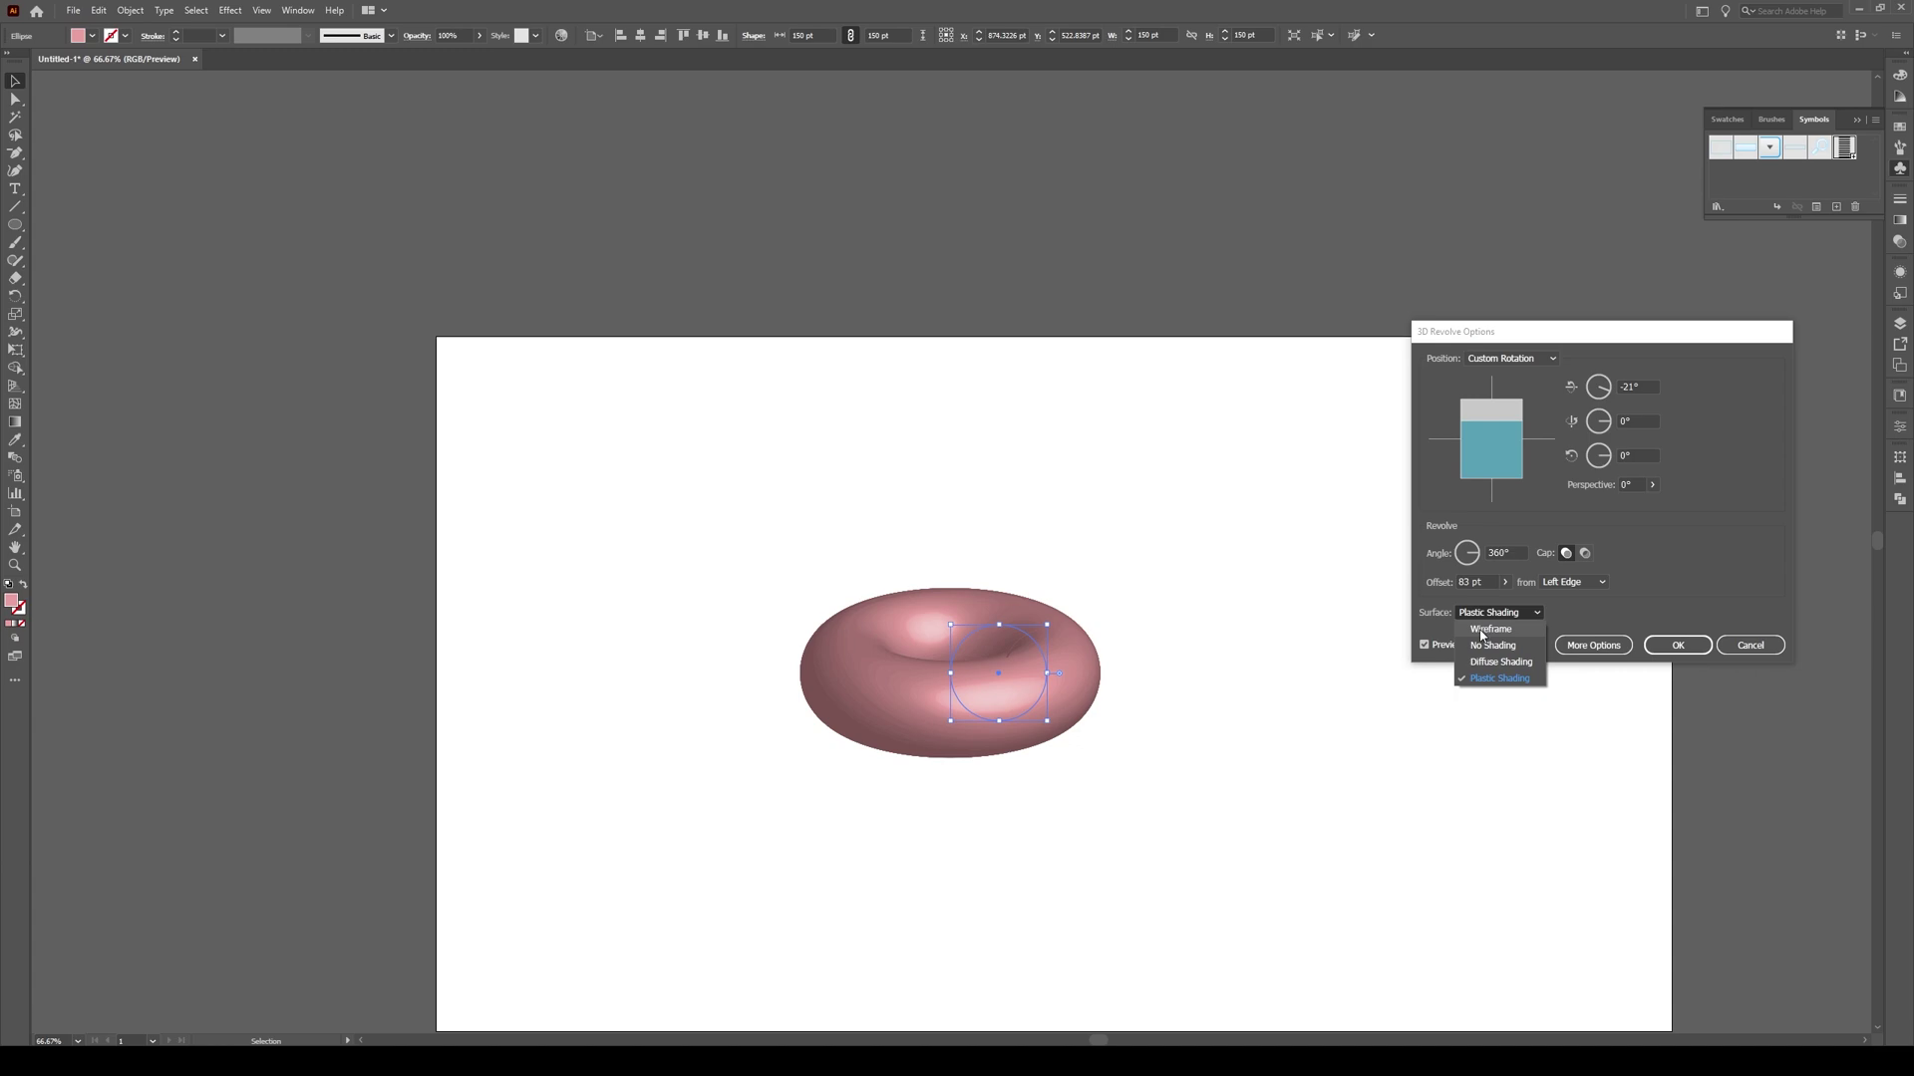
pyautogui.click(1492, 629)
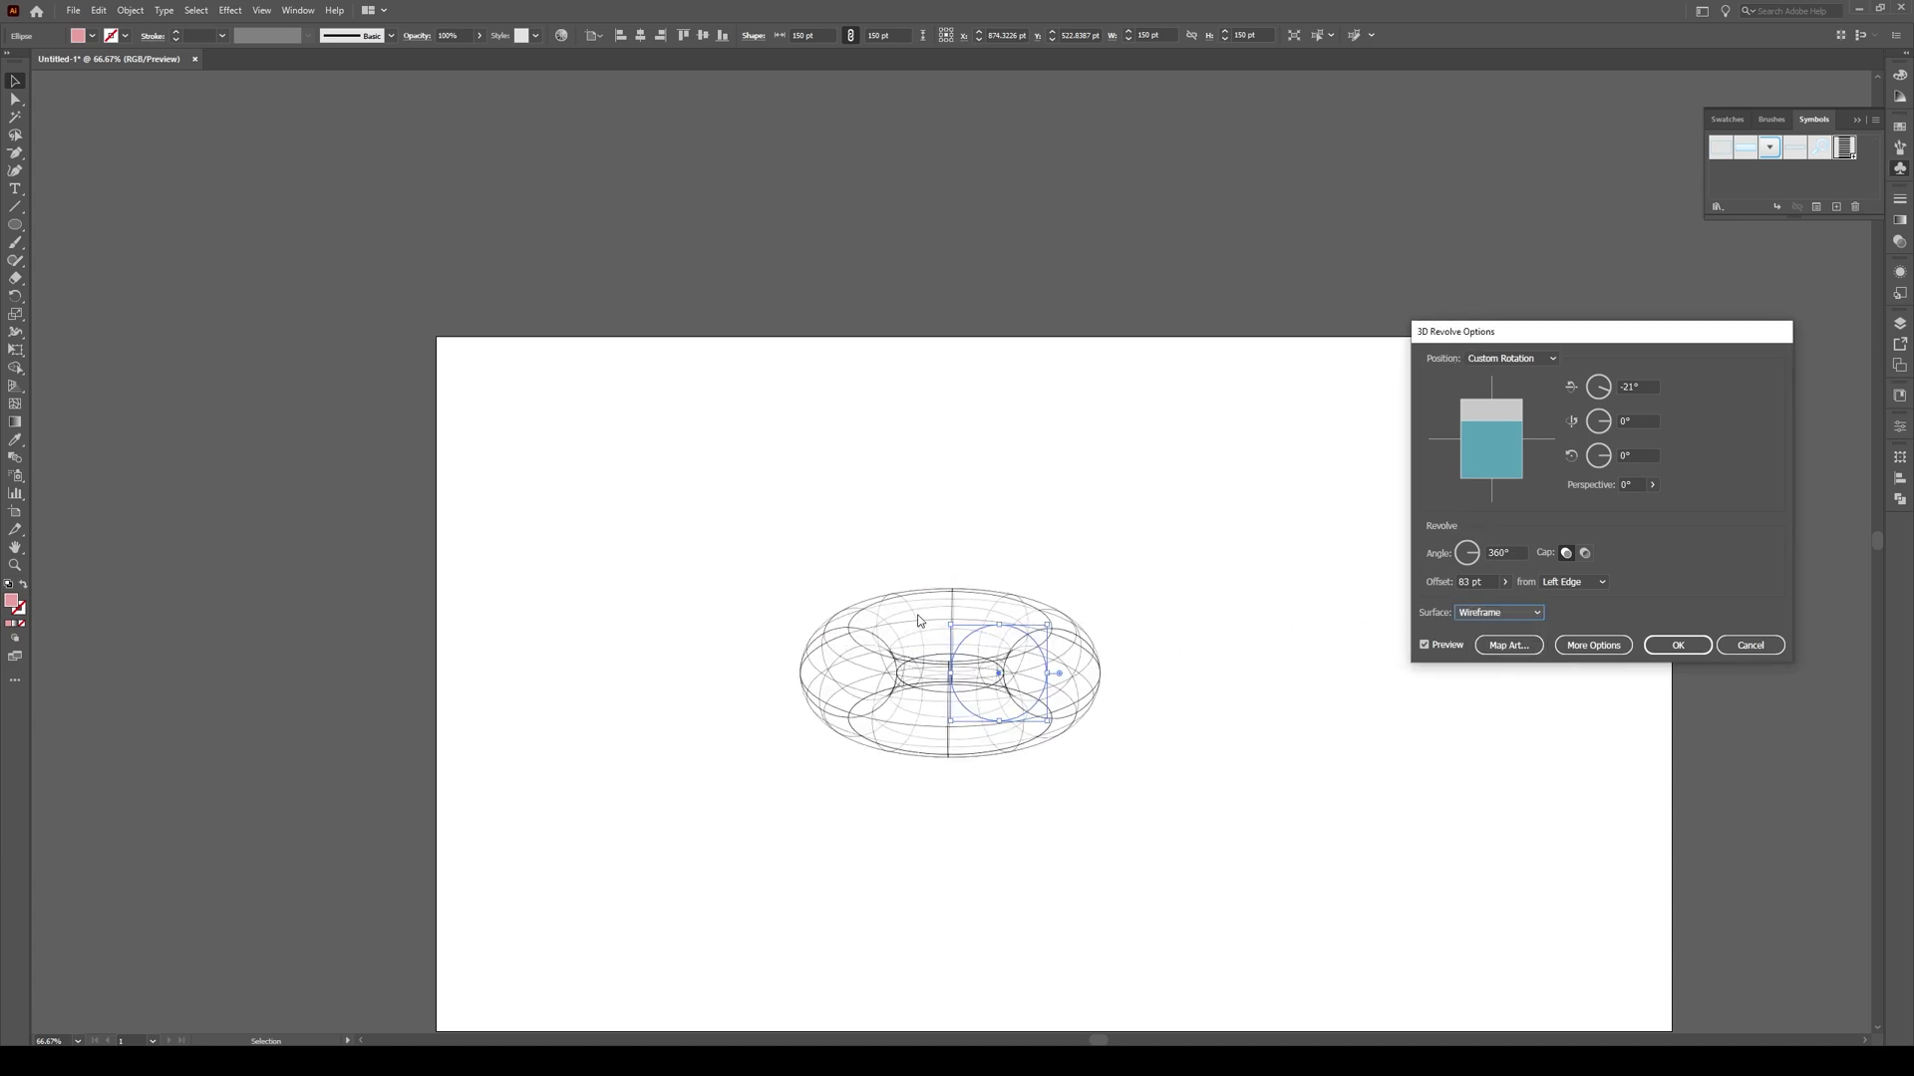
pyautogui.click(1486, 612)
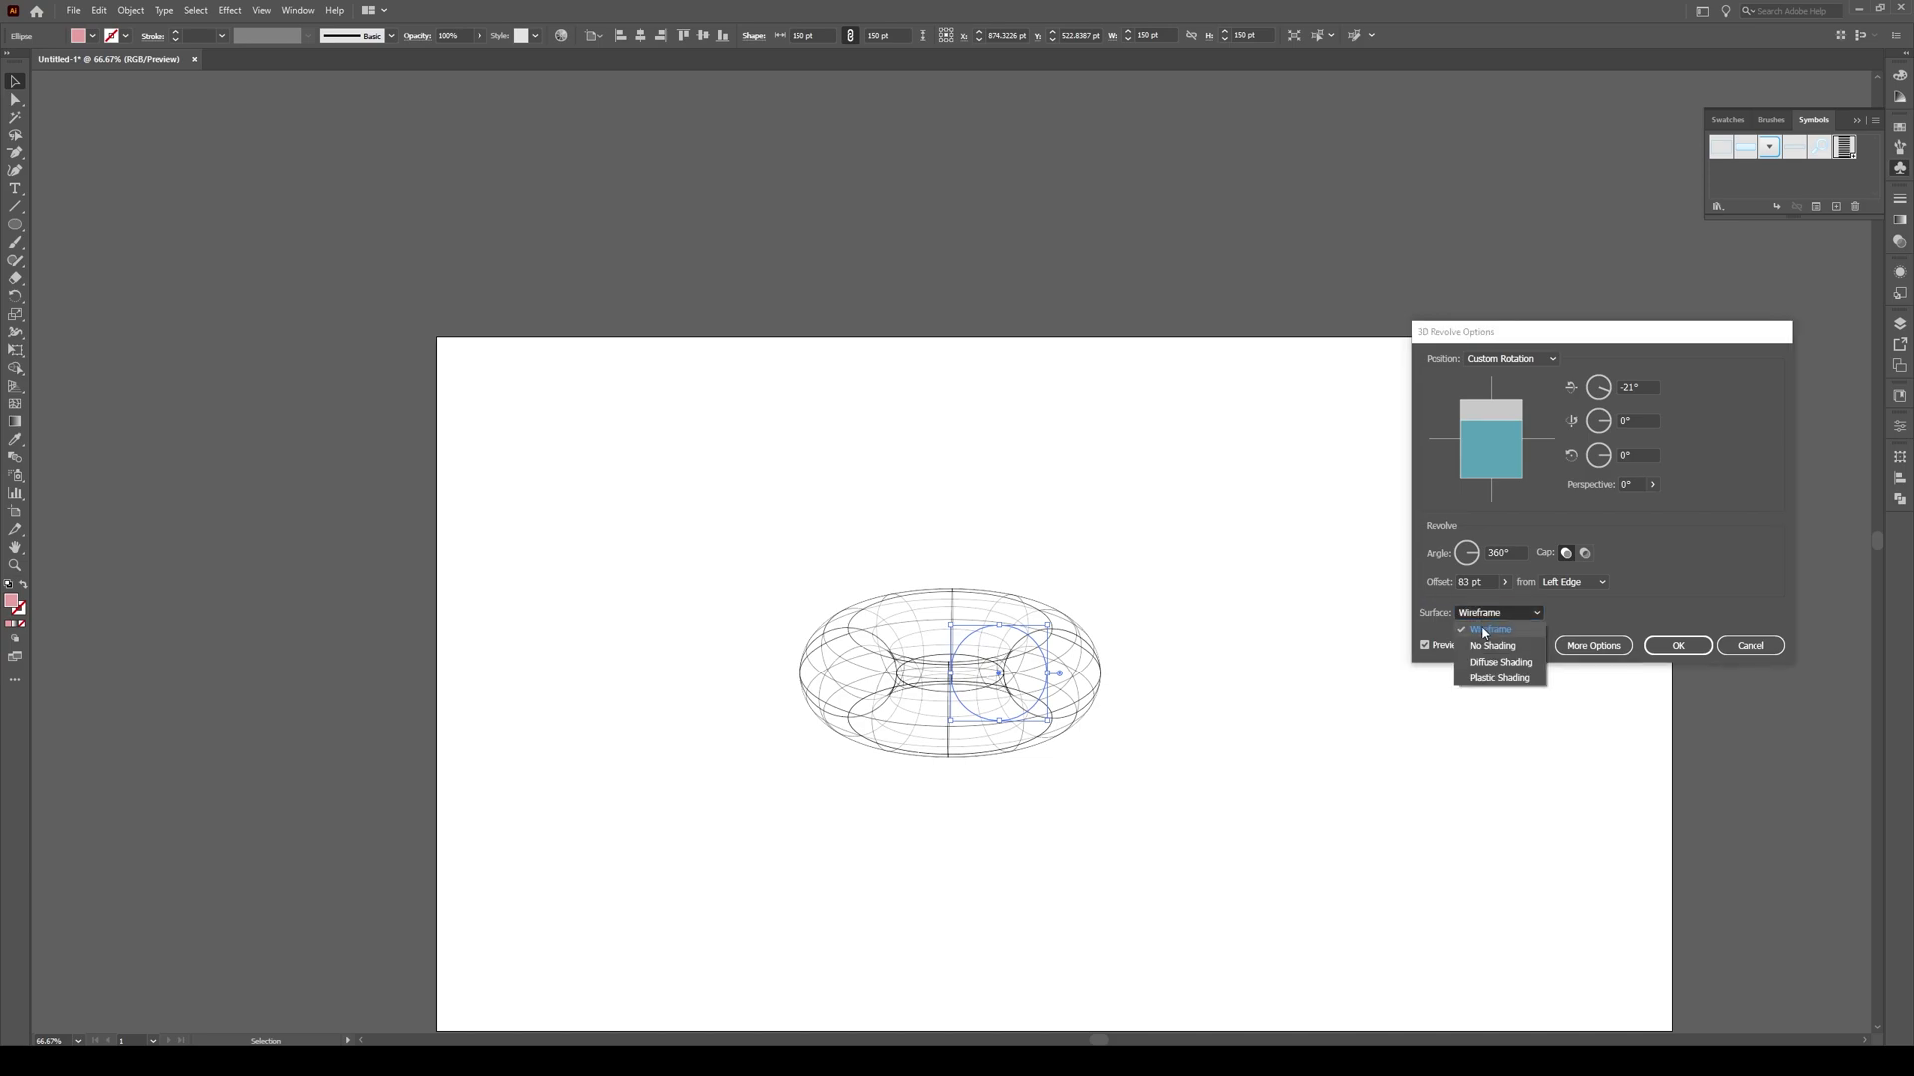
pyautogui.click(1477, 662)
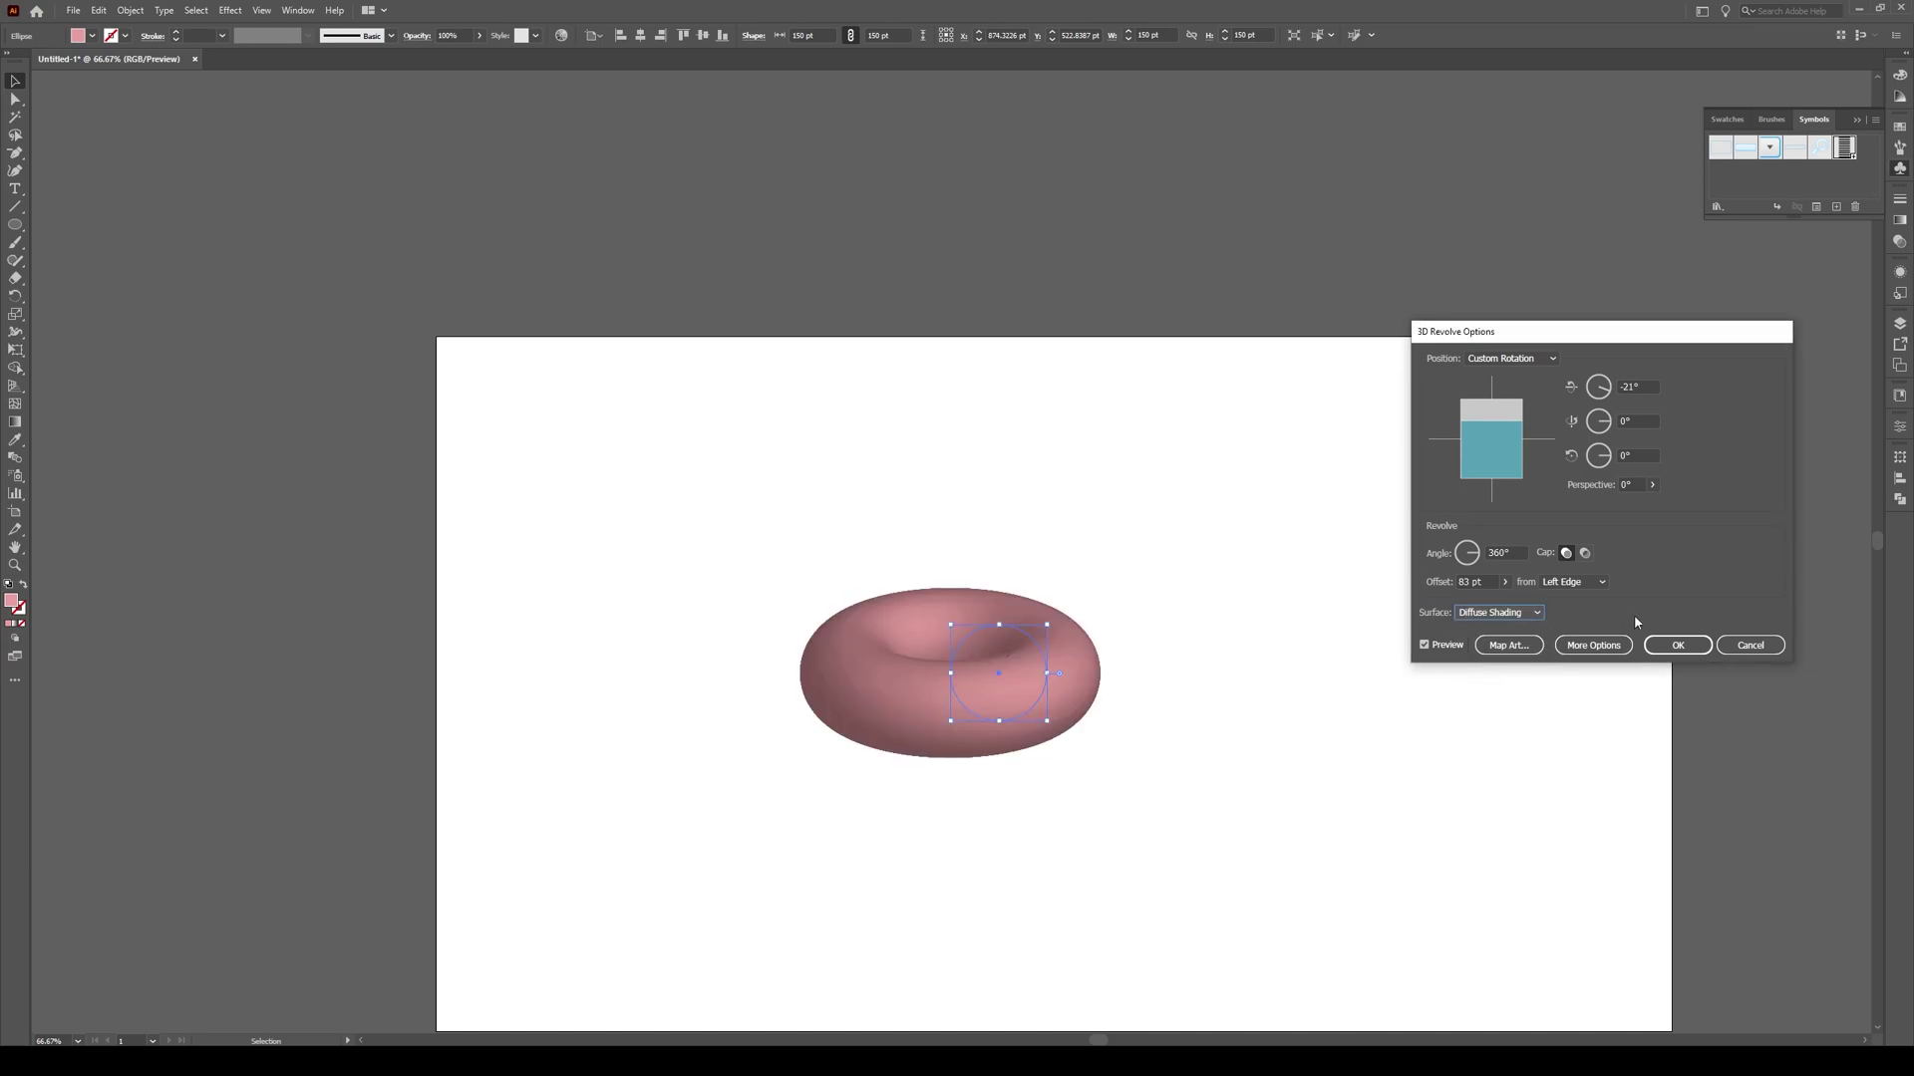
# Map New Symbol onto the donut, scaled to fit and stretched taller, with Invisible Geometry on
pyautogui.click(1525, 648)
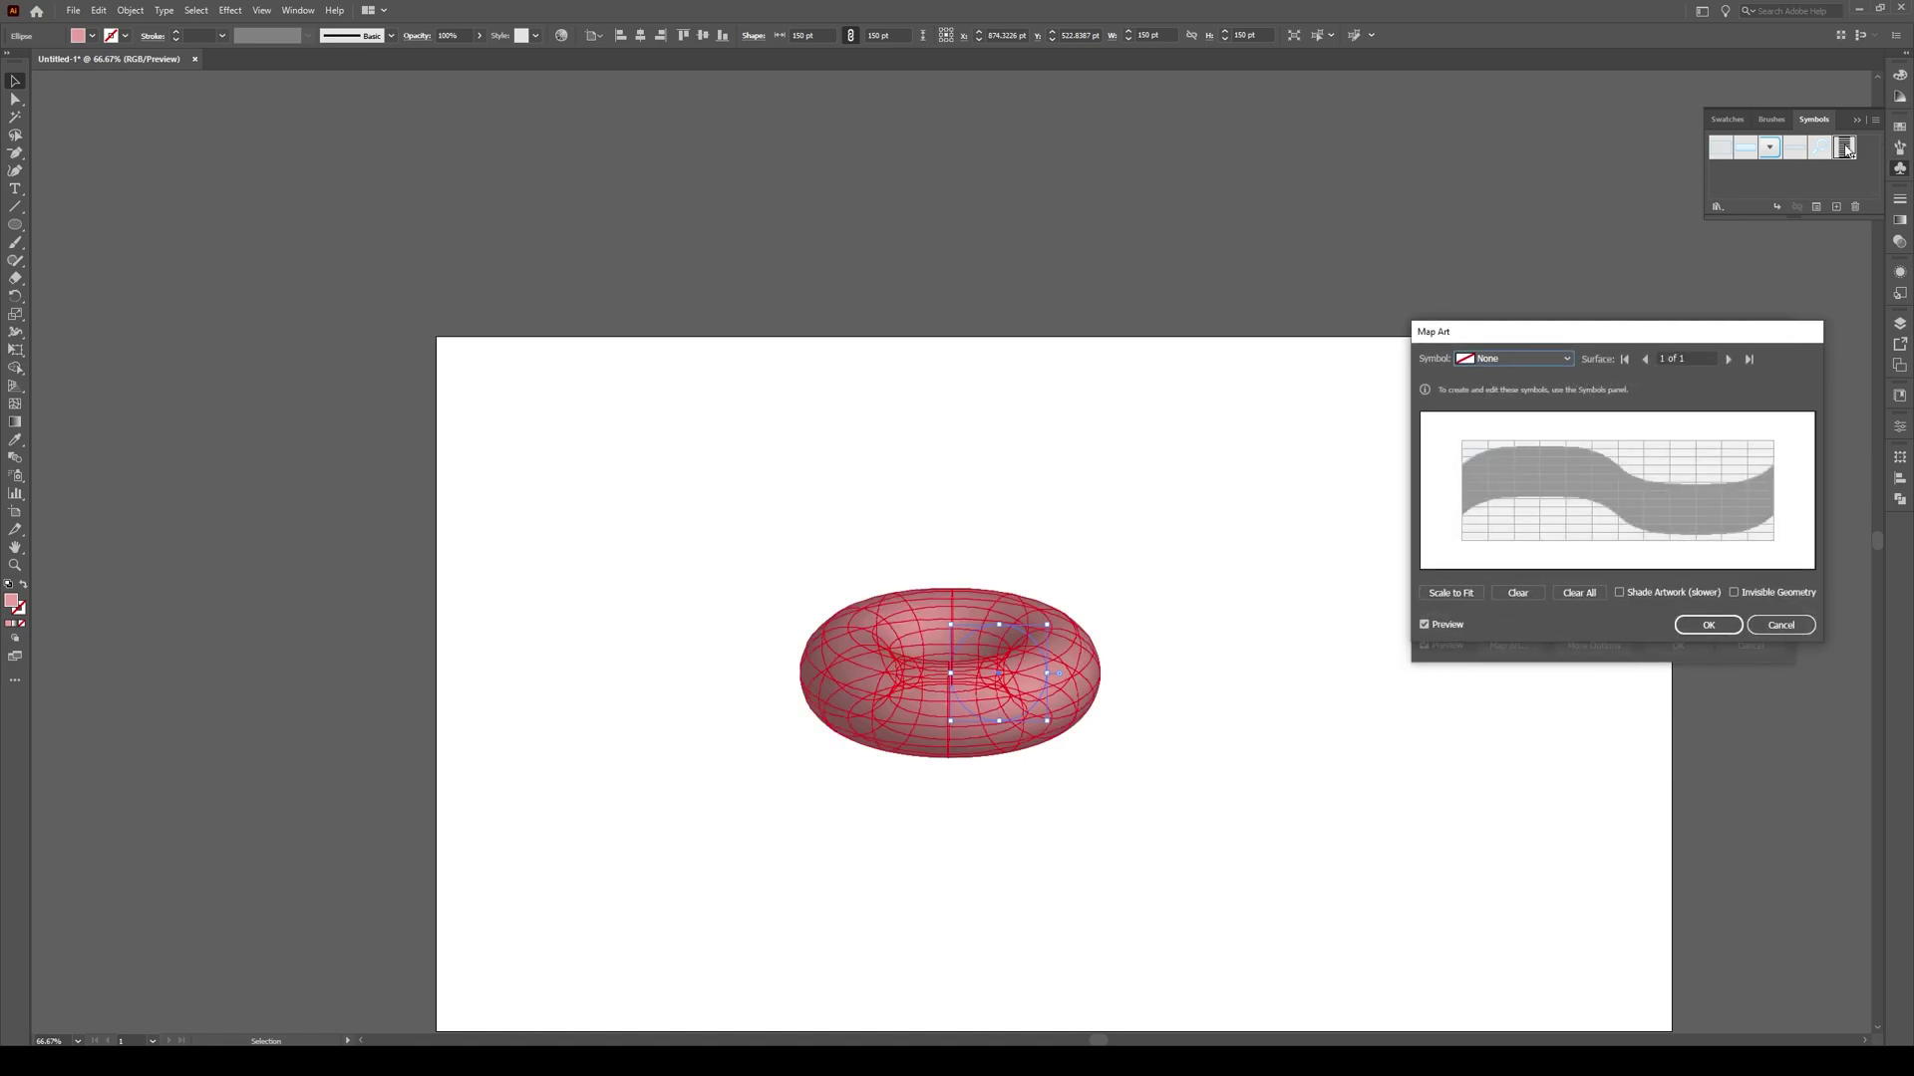
pyautogui.click(1523, 361)
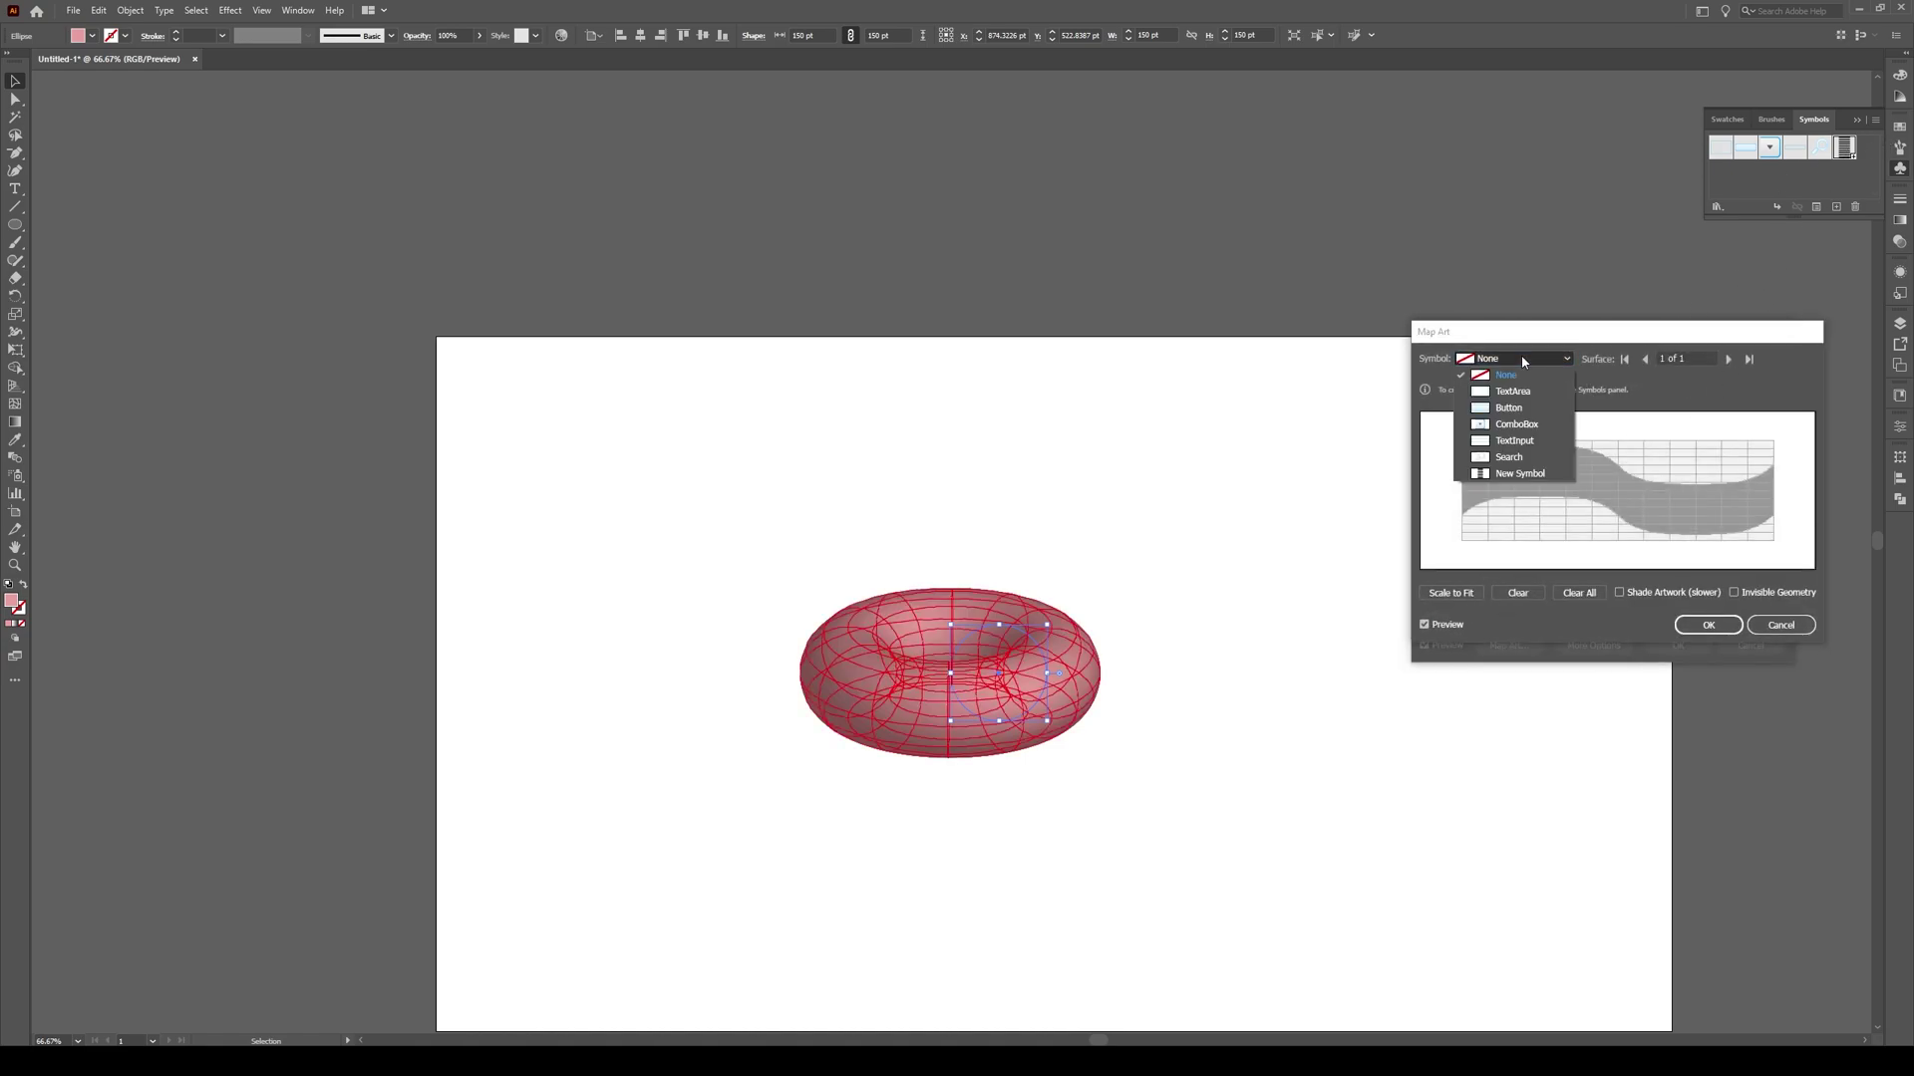
pyautogui.click(1523, 477)
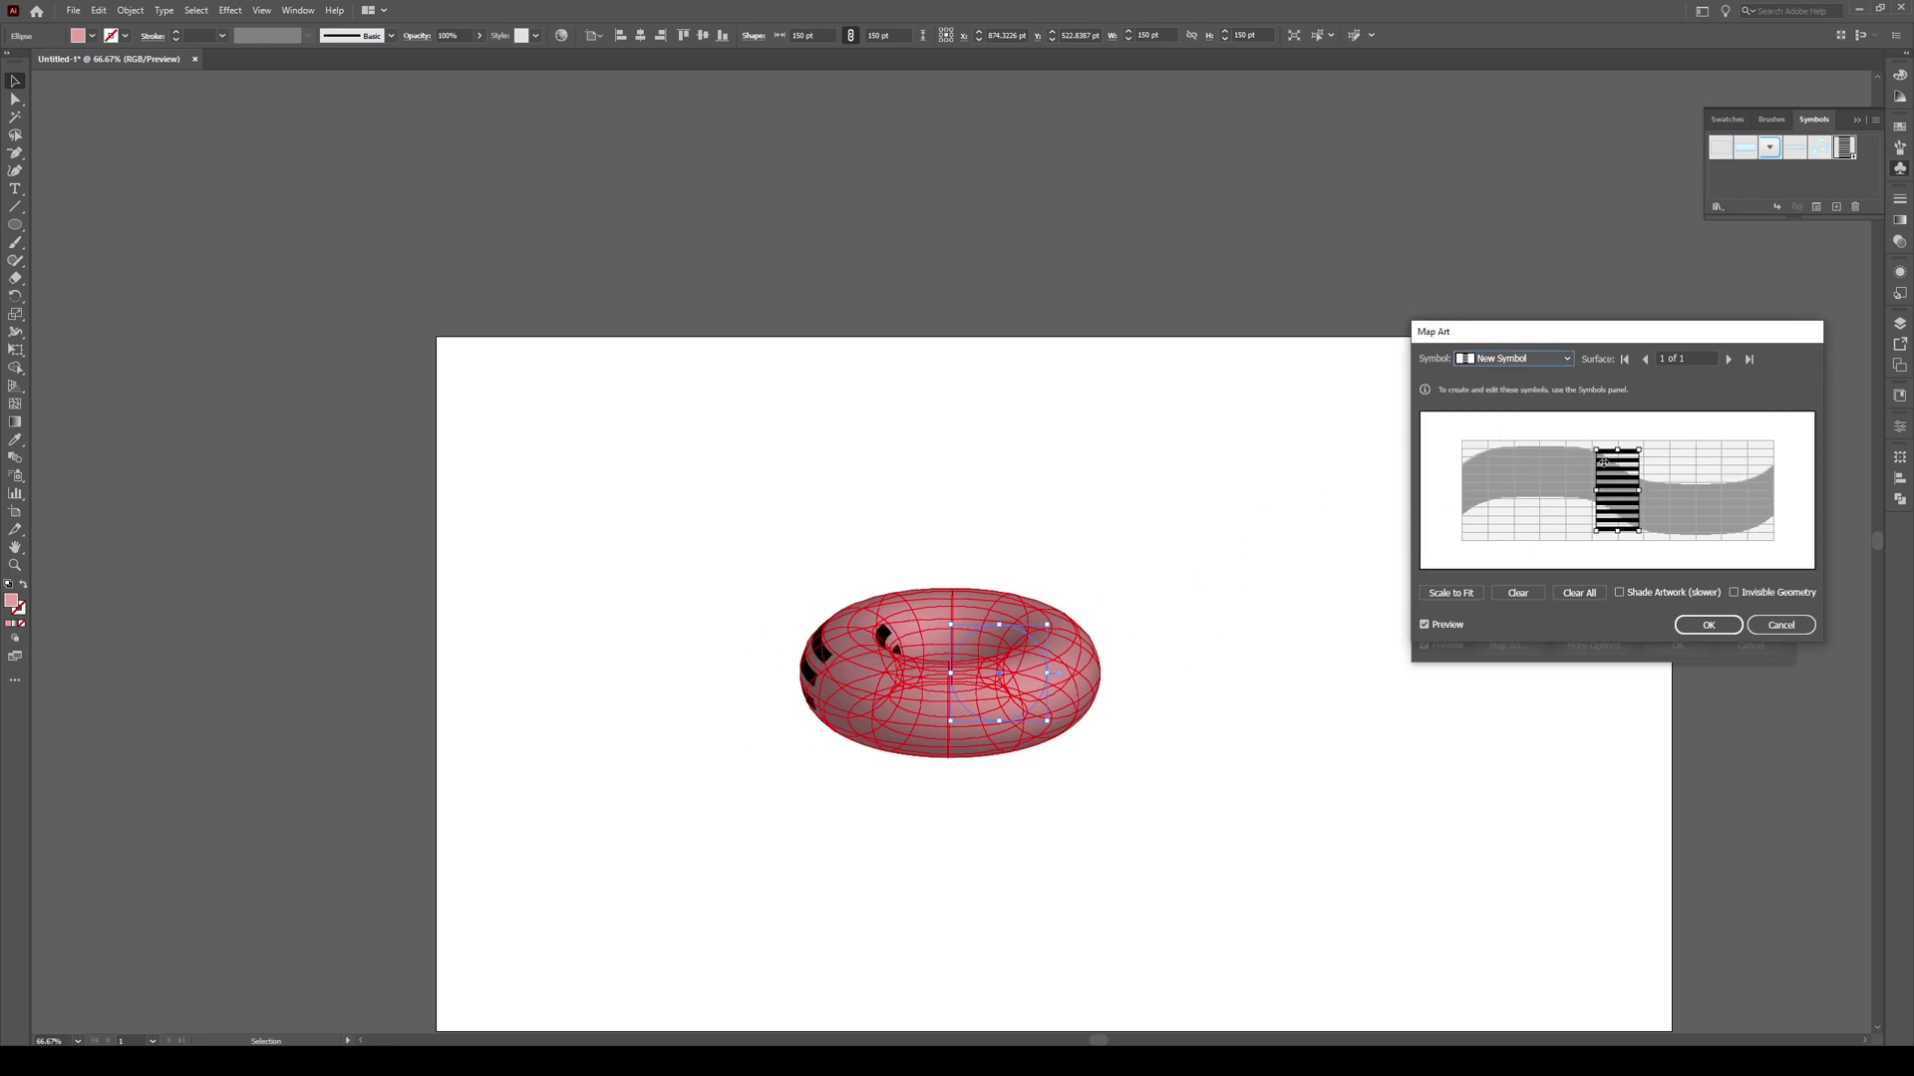
pyautogui.click(1461, 601)
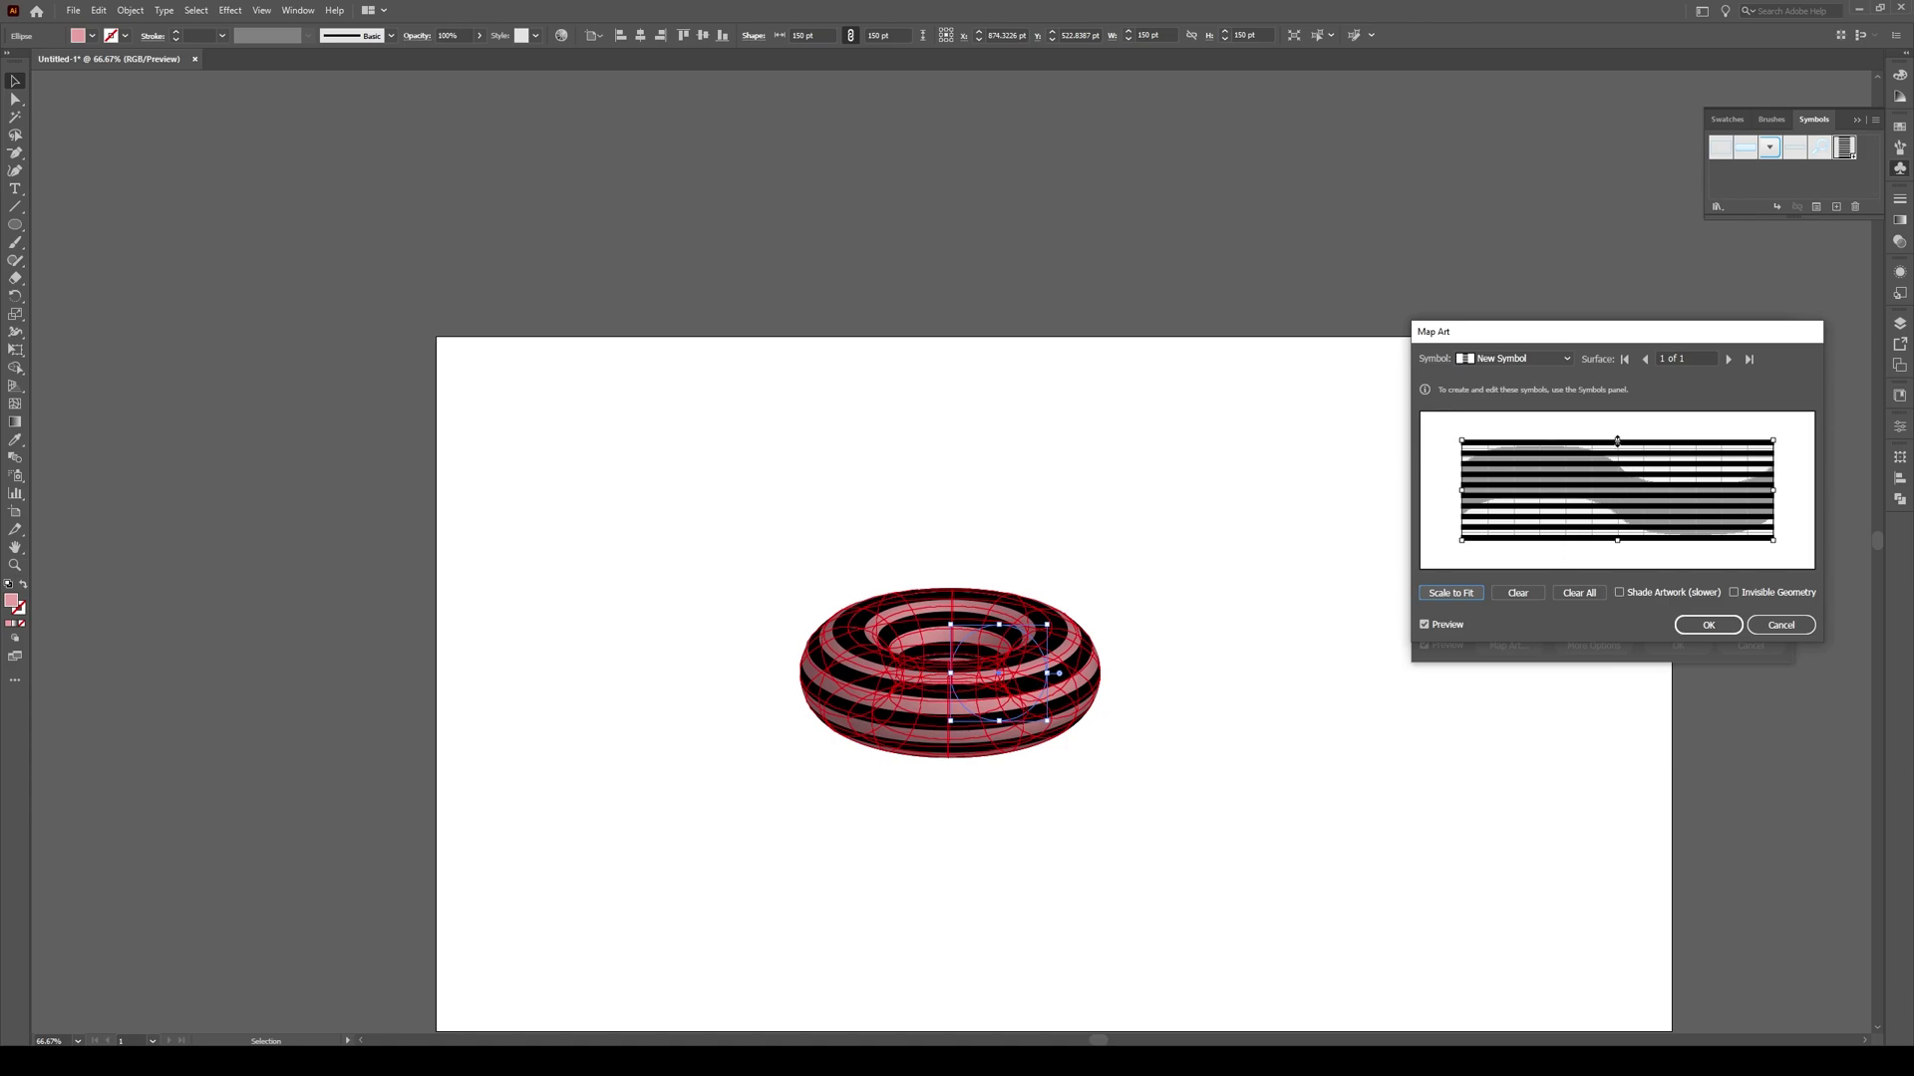
pyautogui.moveTo(1617, 441); pyautogui.dragTo(1616, 435)
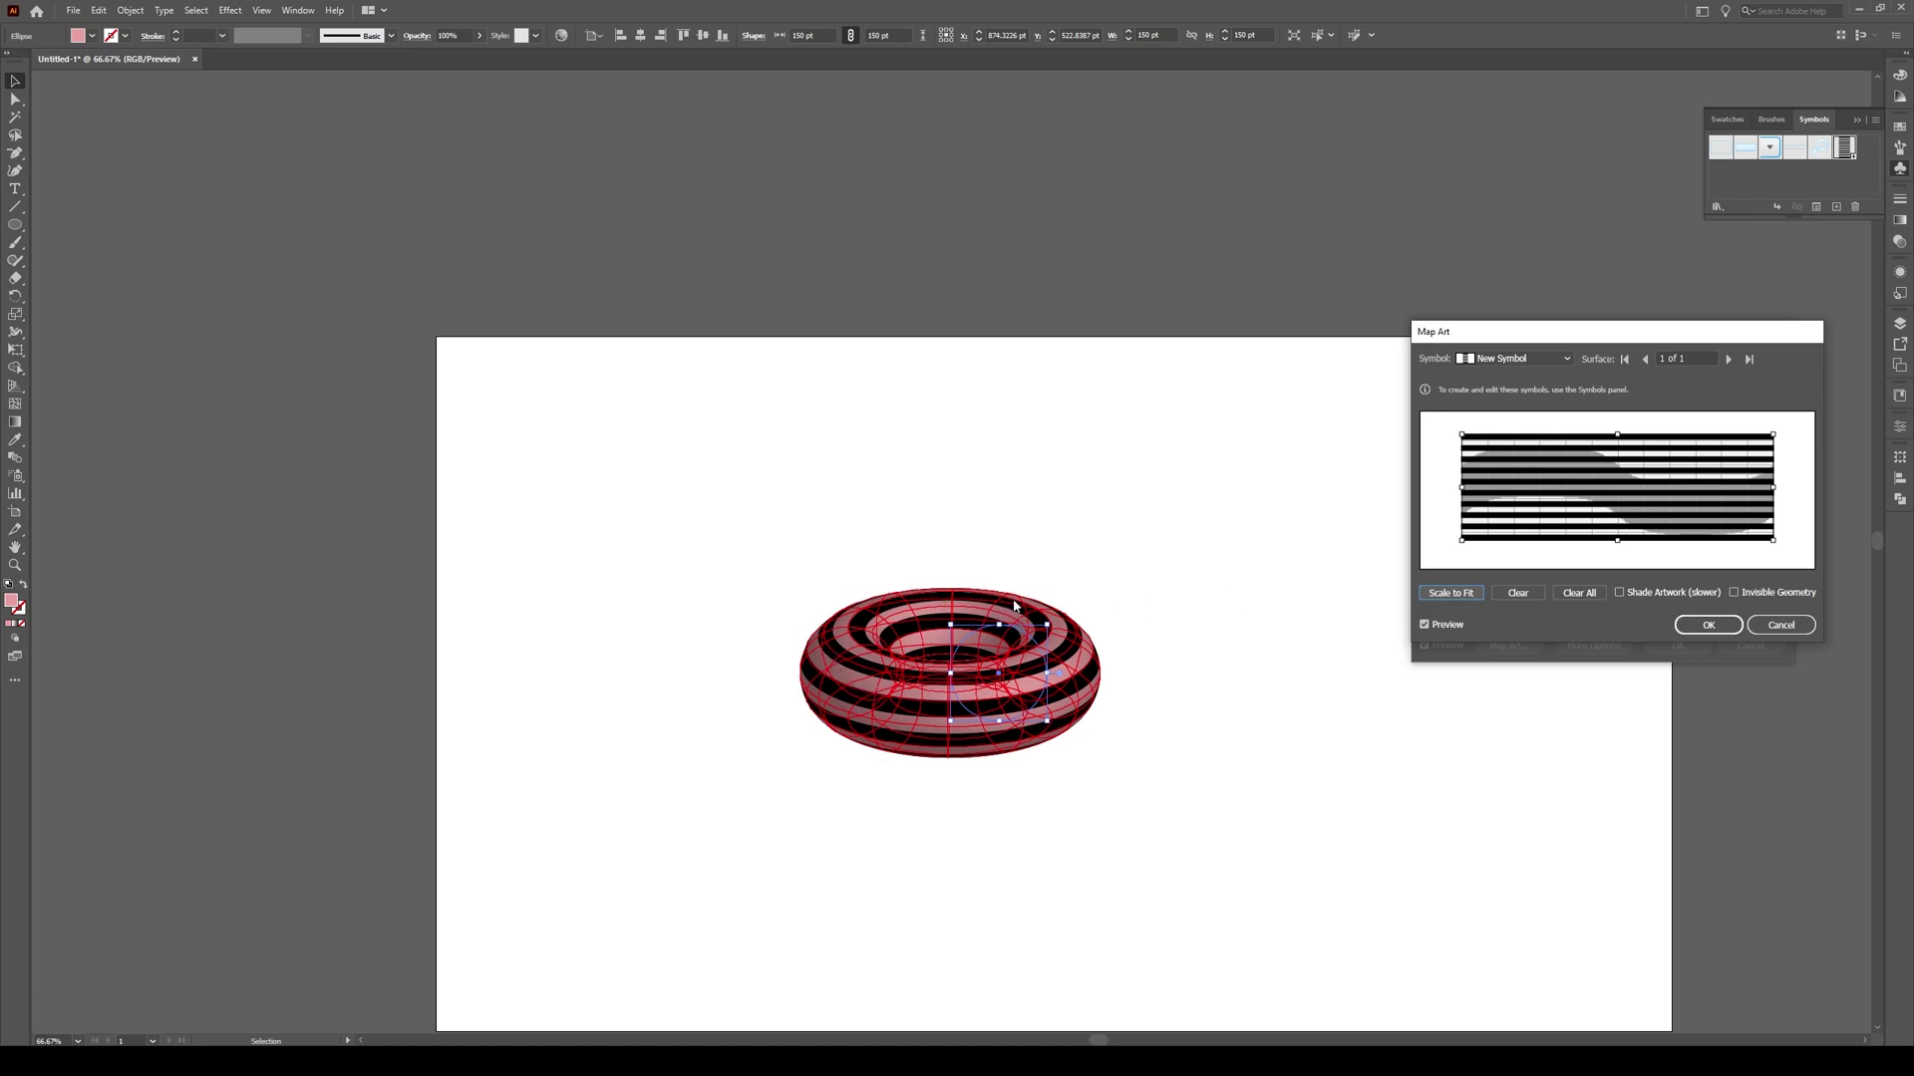
pyautogui.click(1734, 593)
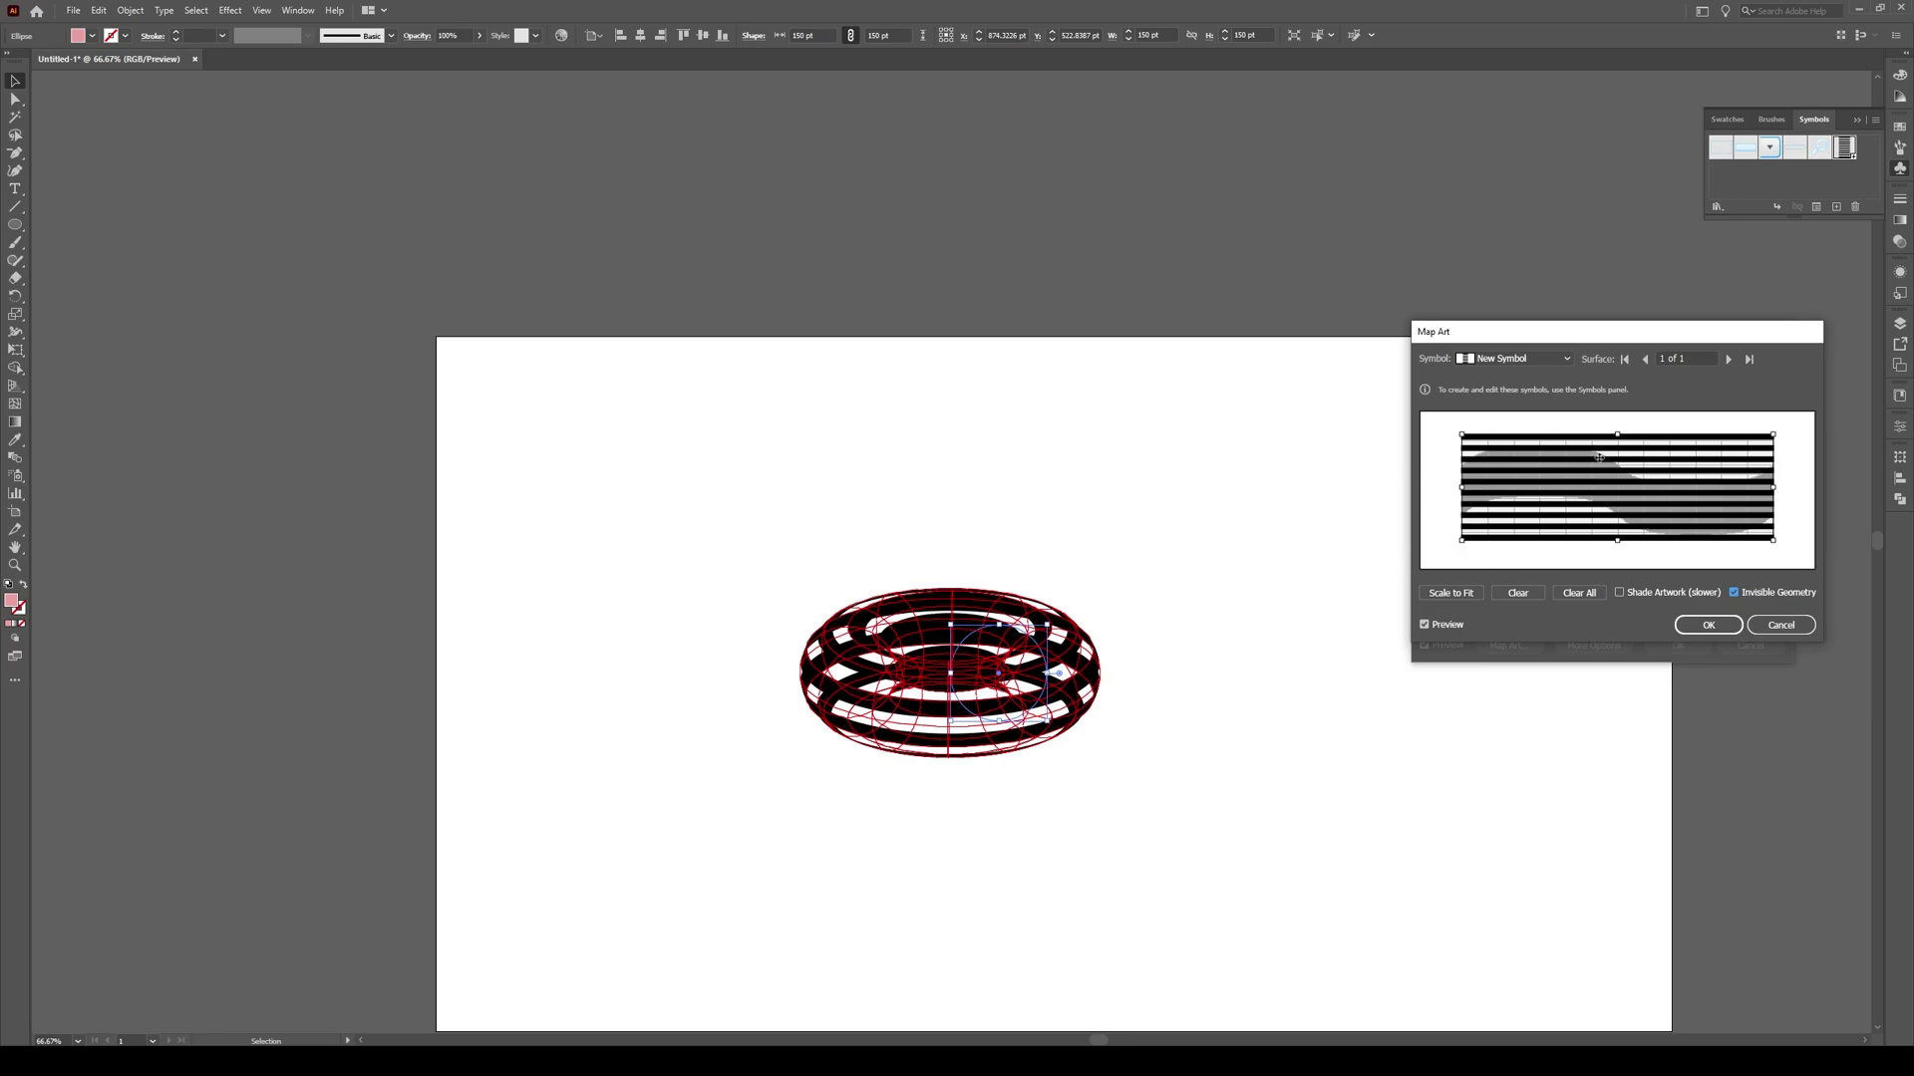
pyautogui.click(1710, 626)
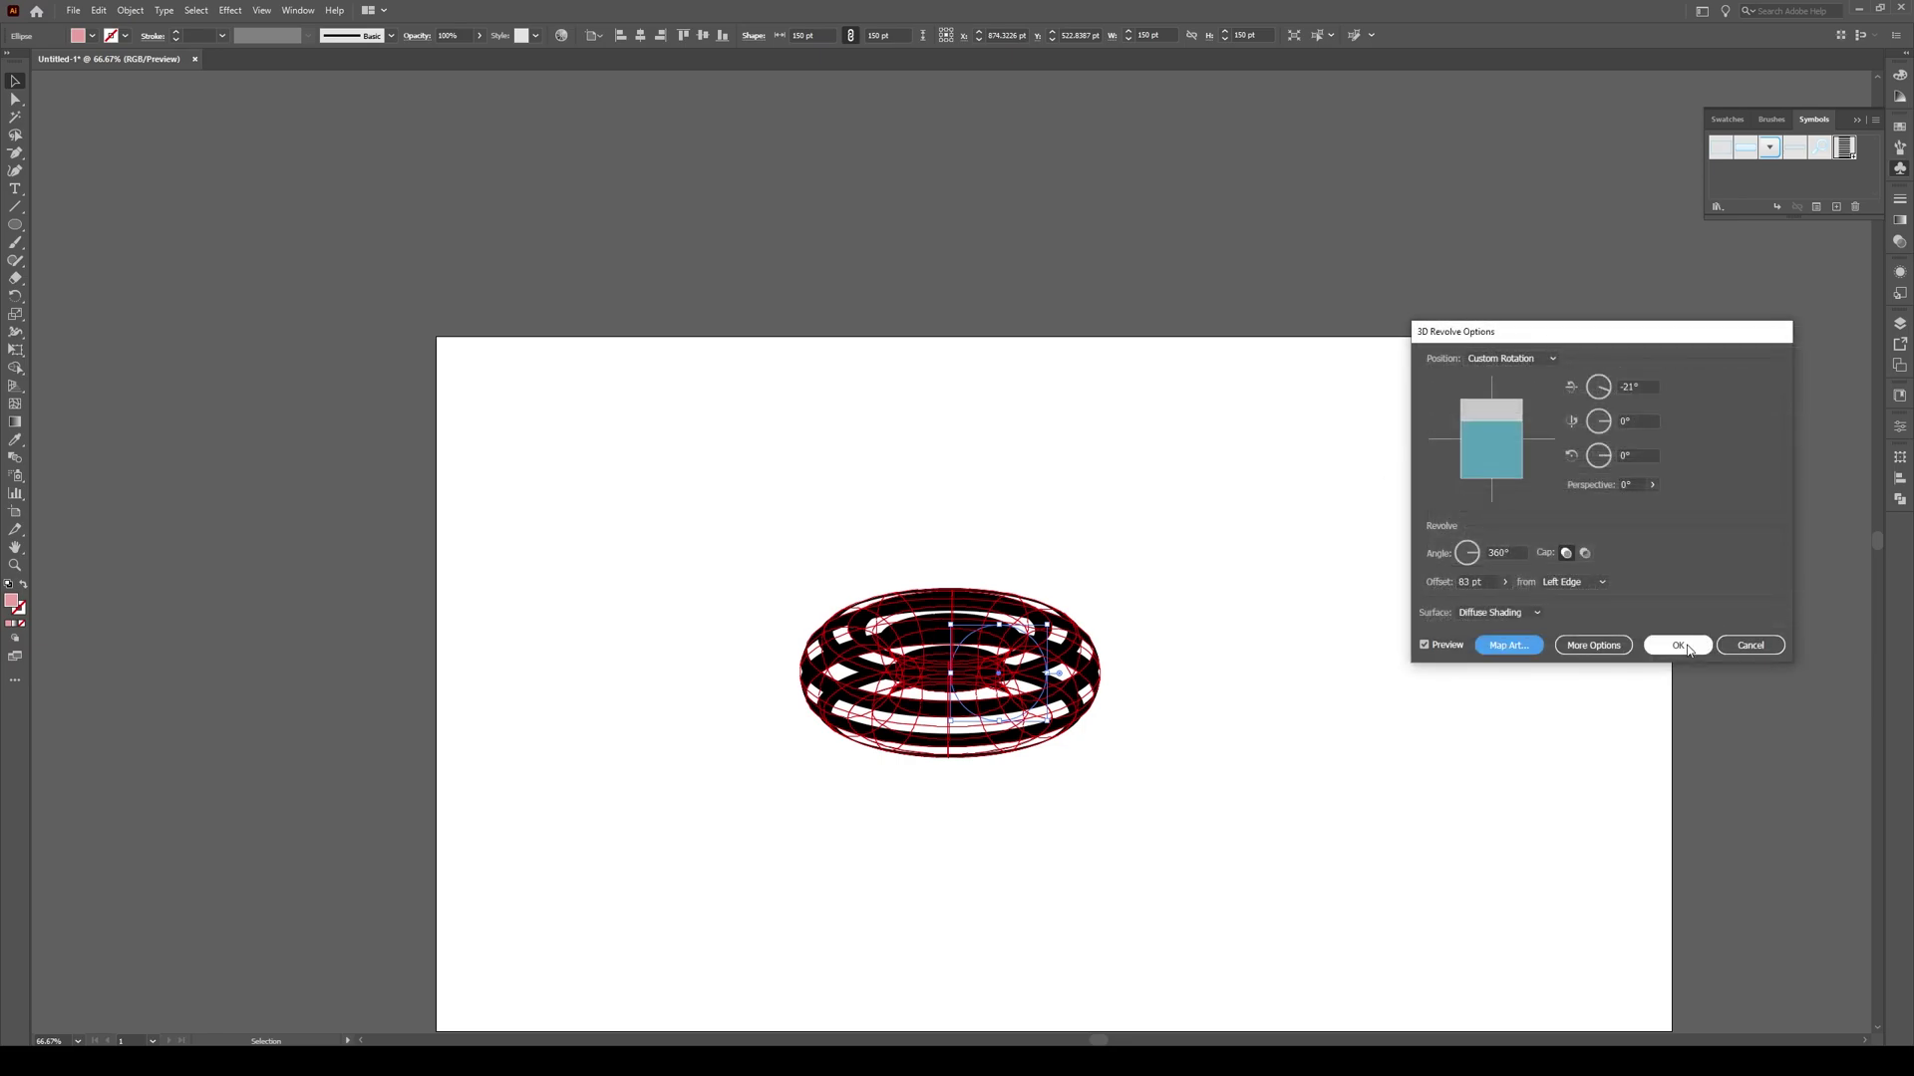
# Apply the 3D Revolve effect and expand its appearance into editable shapes
pyautogui.click(1677, 645)
pyautogui.scroll(1, 888, 812)
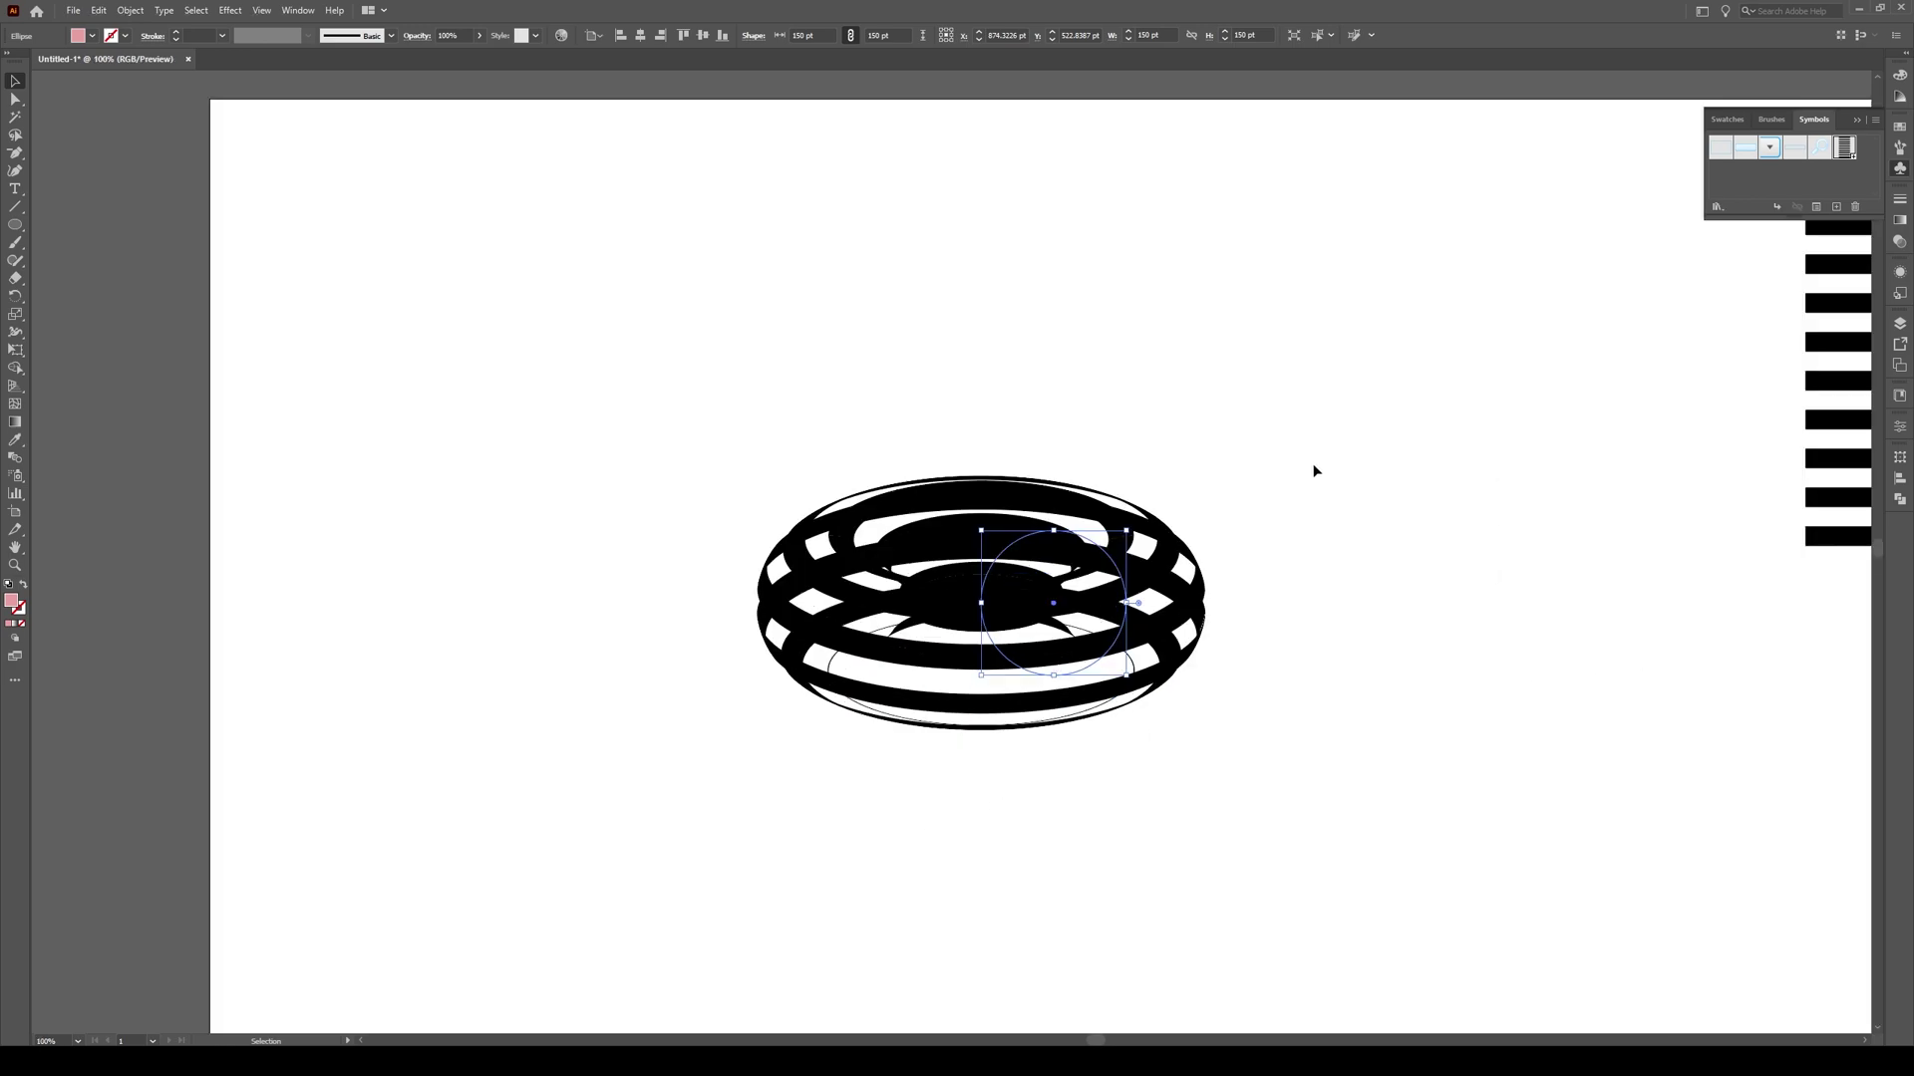
pyautogui.click(130, 10)
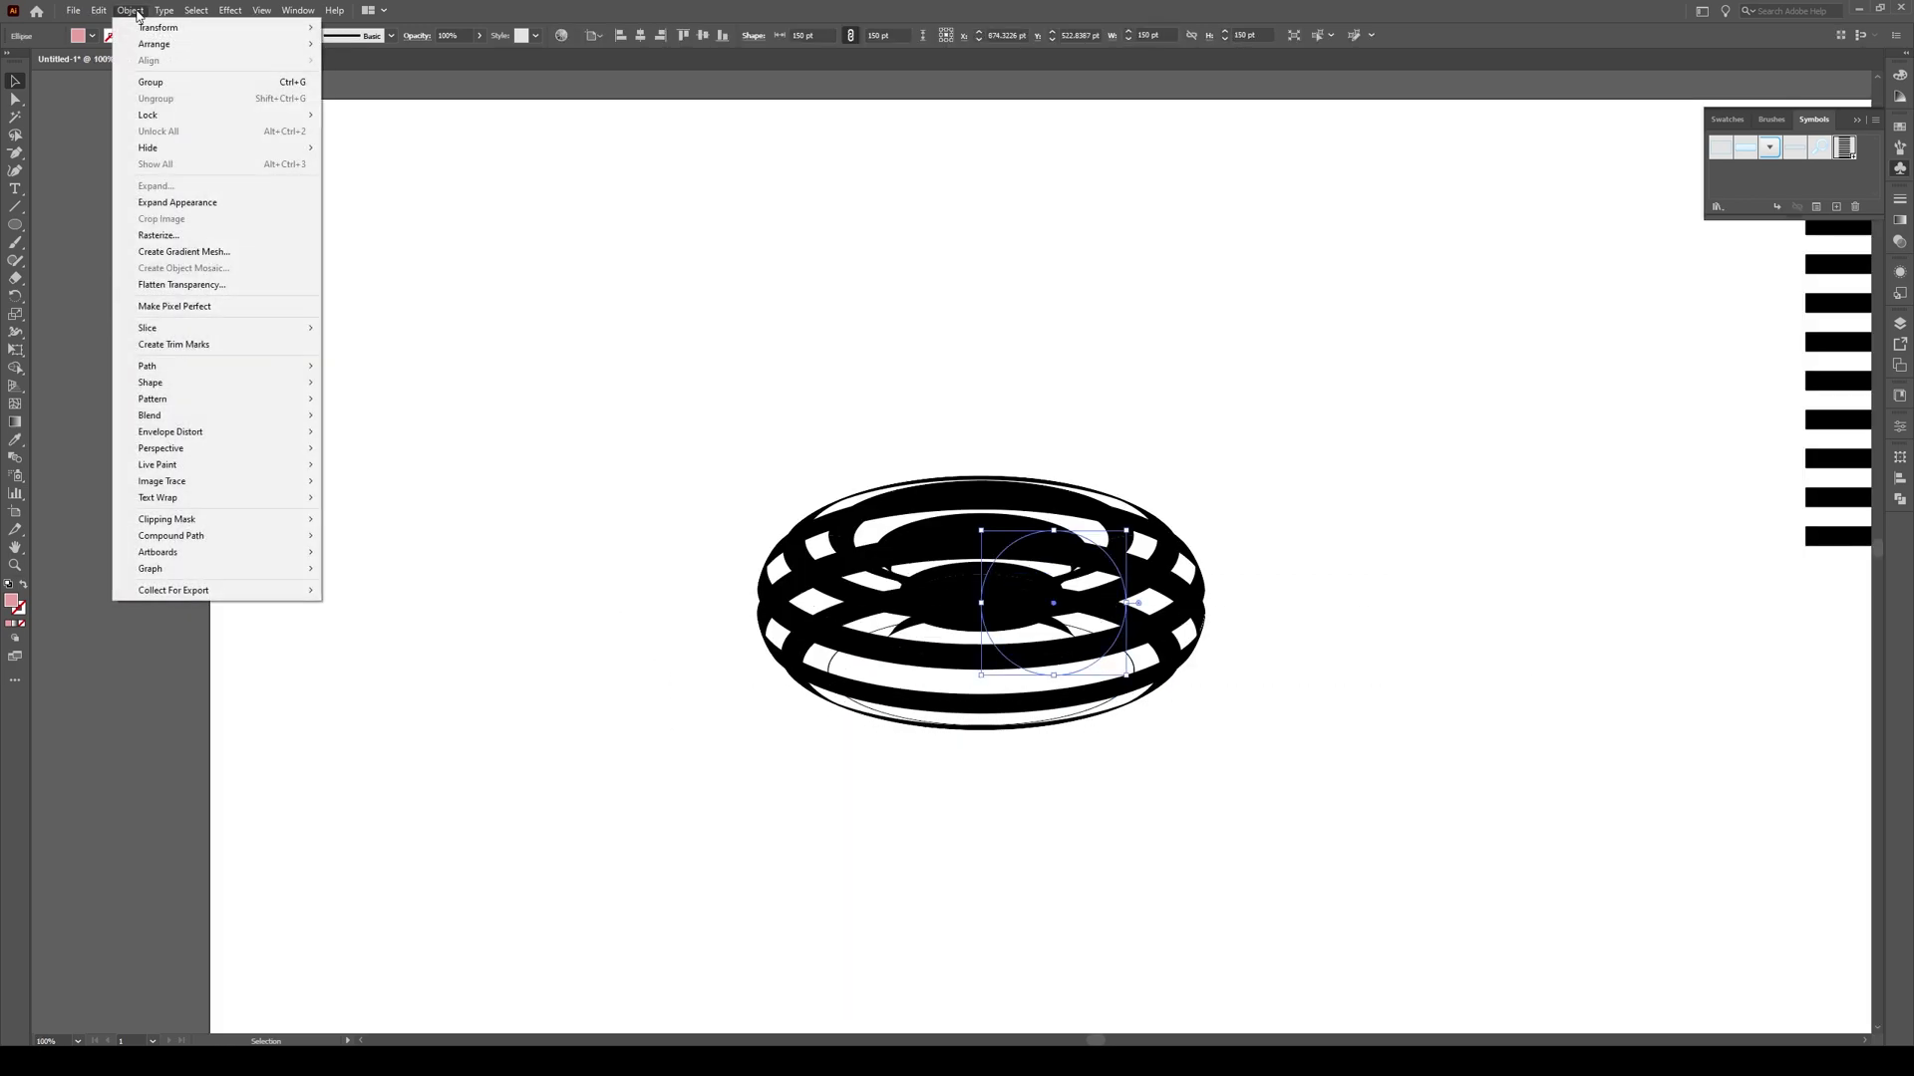
pyautogui.click(191, 204)
# Ungroup the expanded donut twice and release its clipping mask
pyautogui.click(1286, 405)
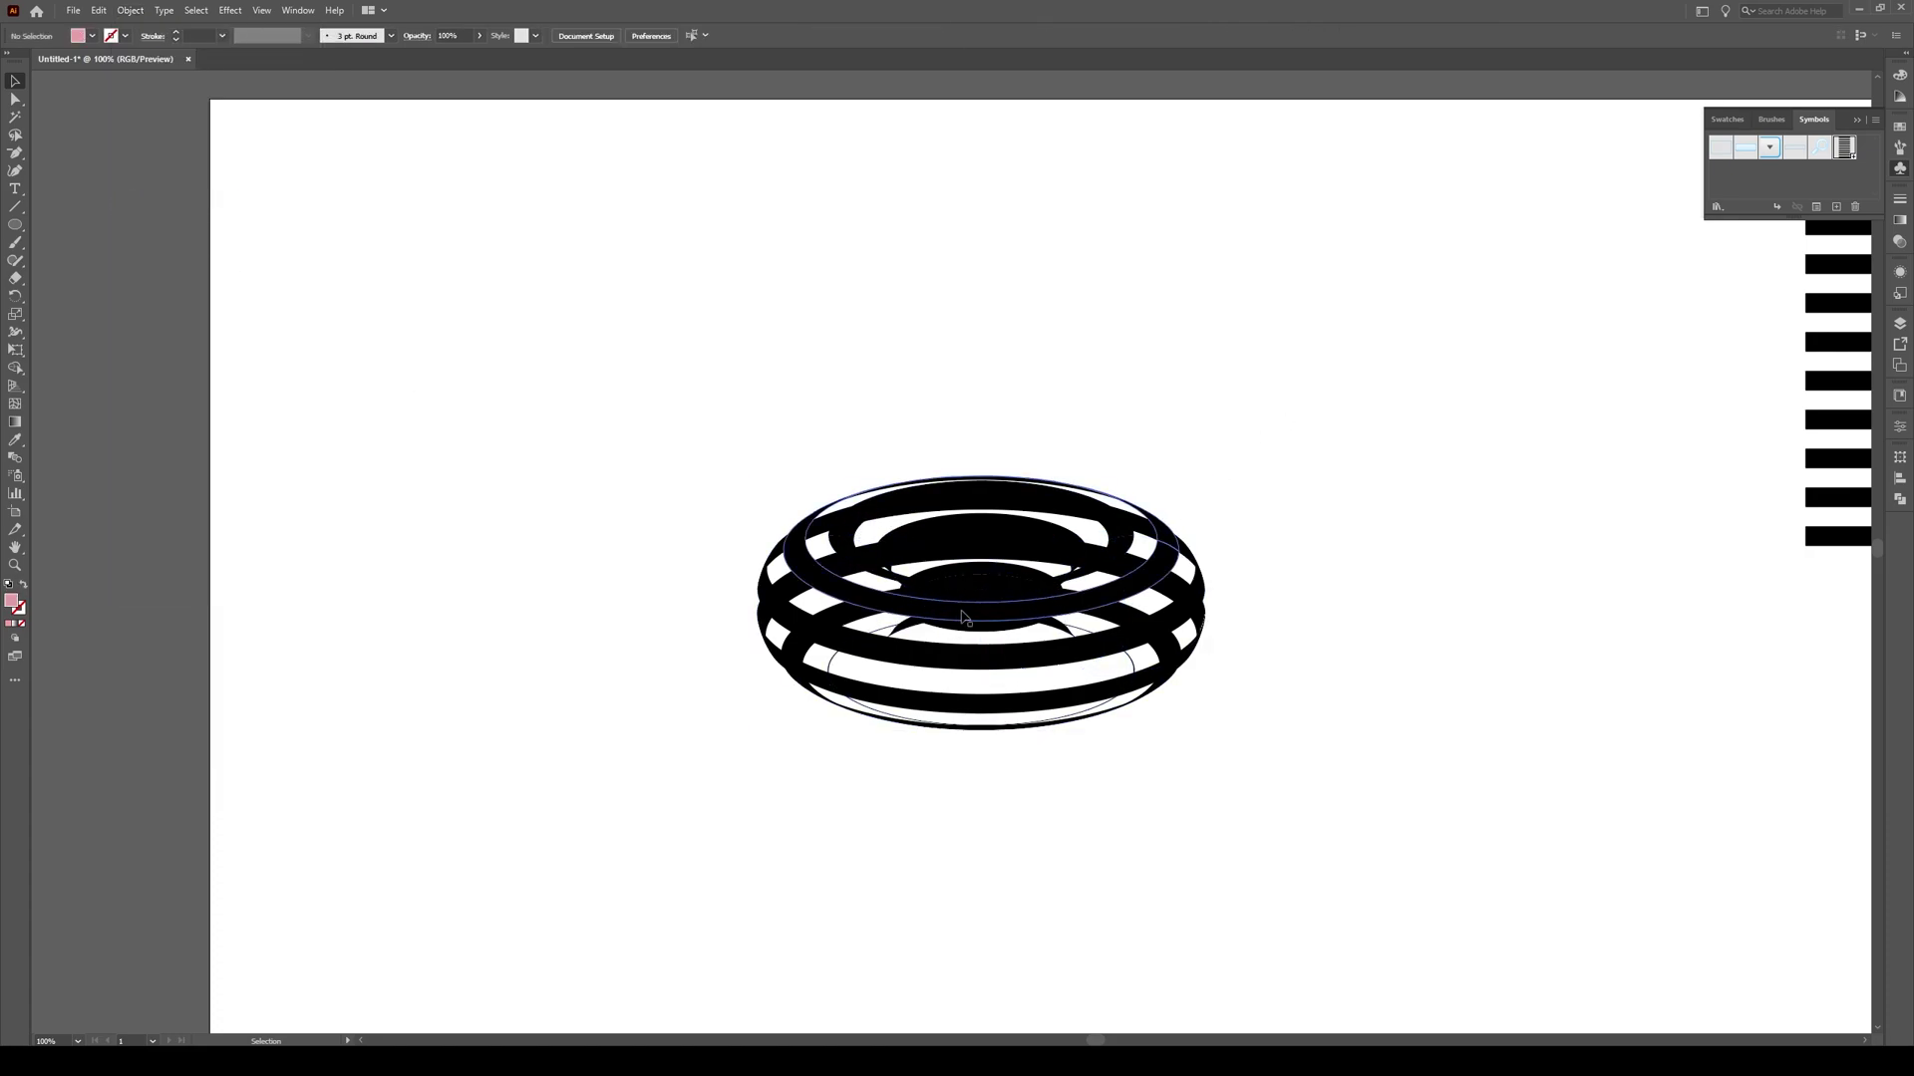
pyautogui.click(963, 617)
pyautogui.rightClick(962, 616)
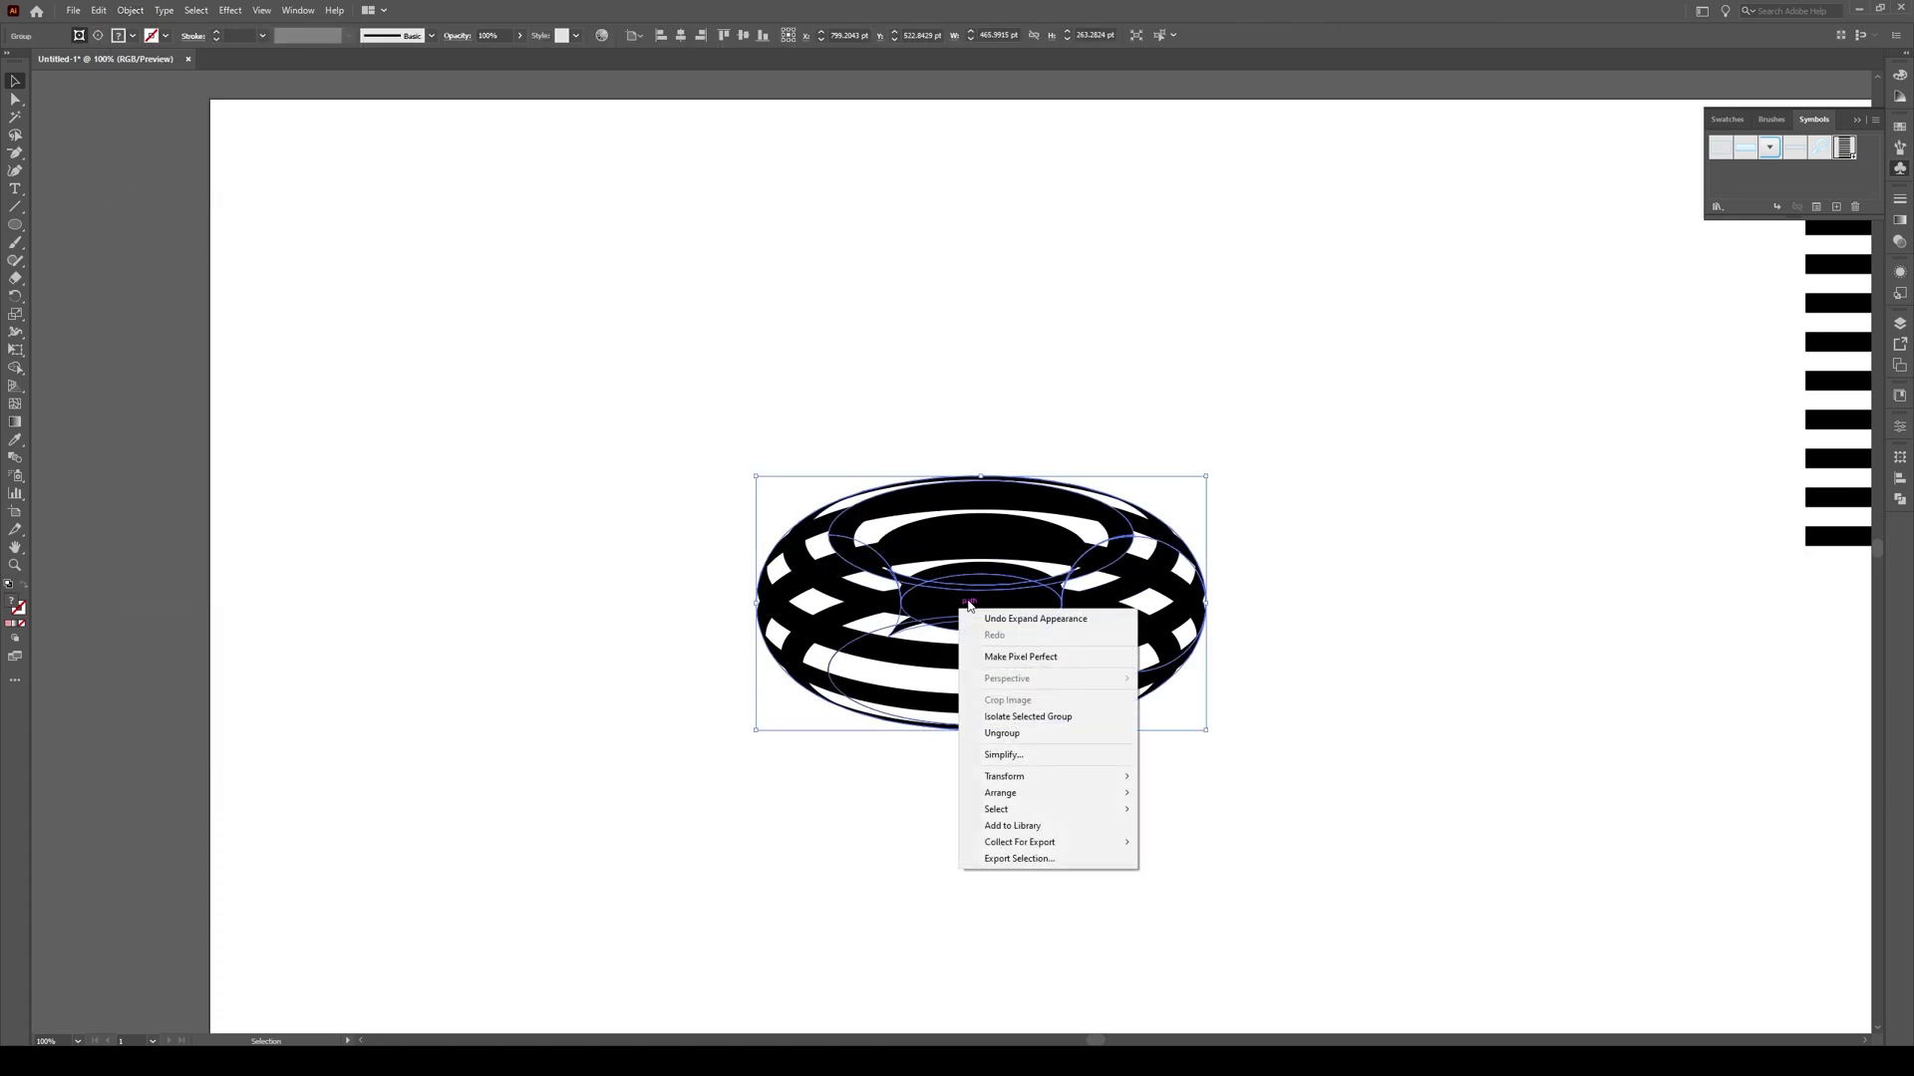
pyautogui.click(1002, 733)
pyautogui.rightClick(961, 613)
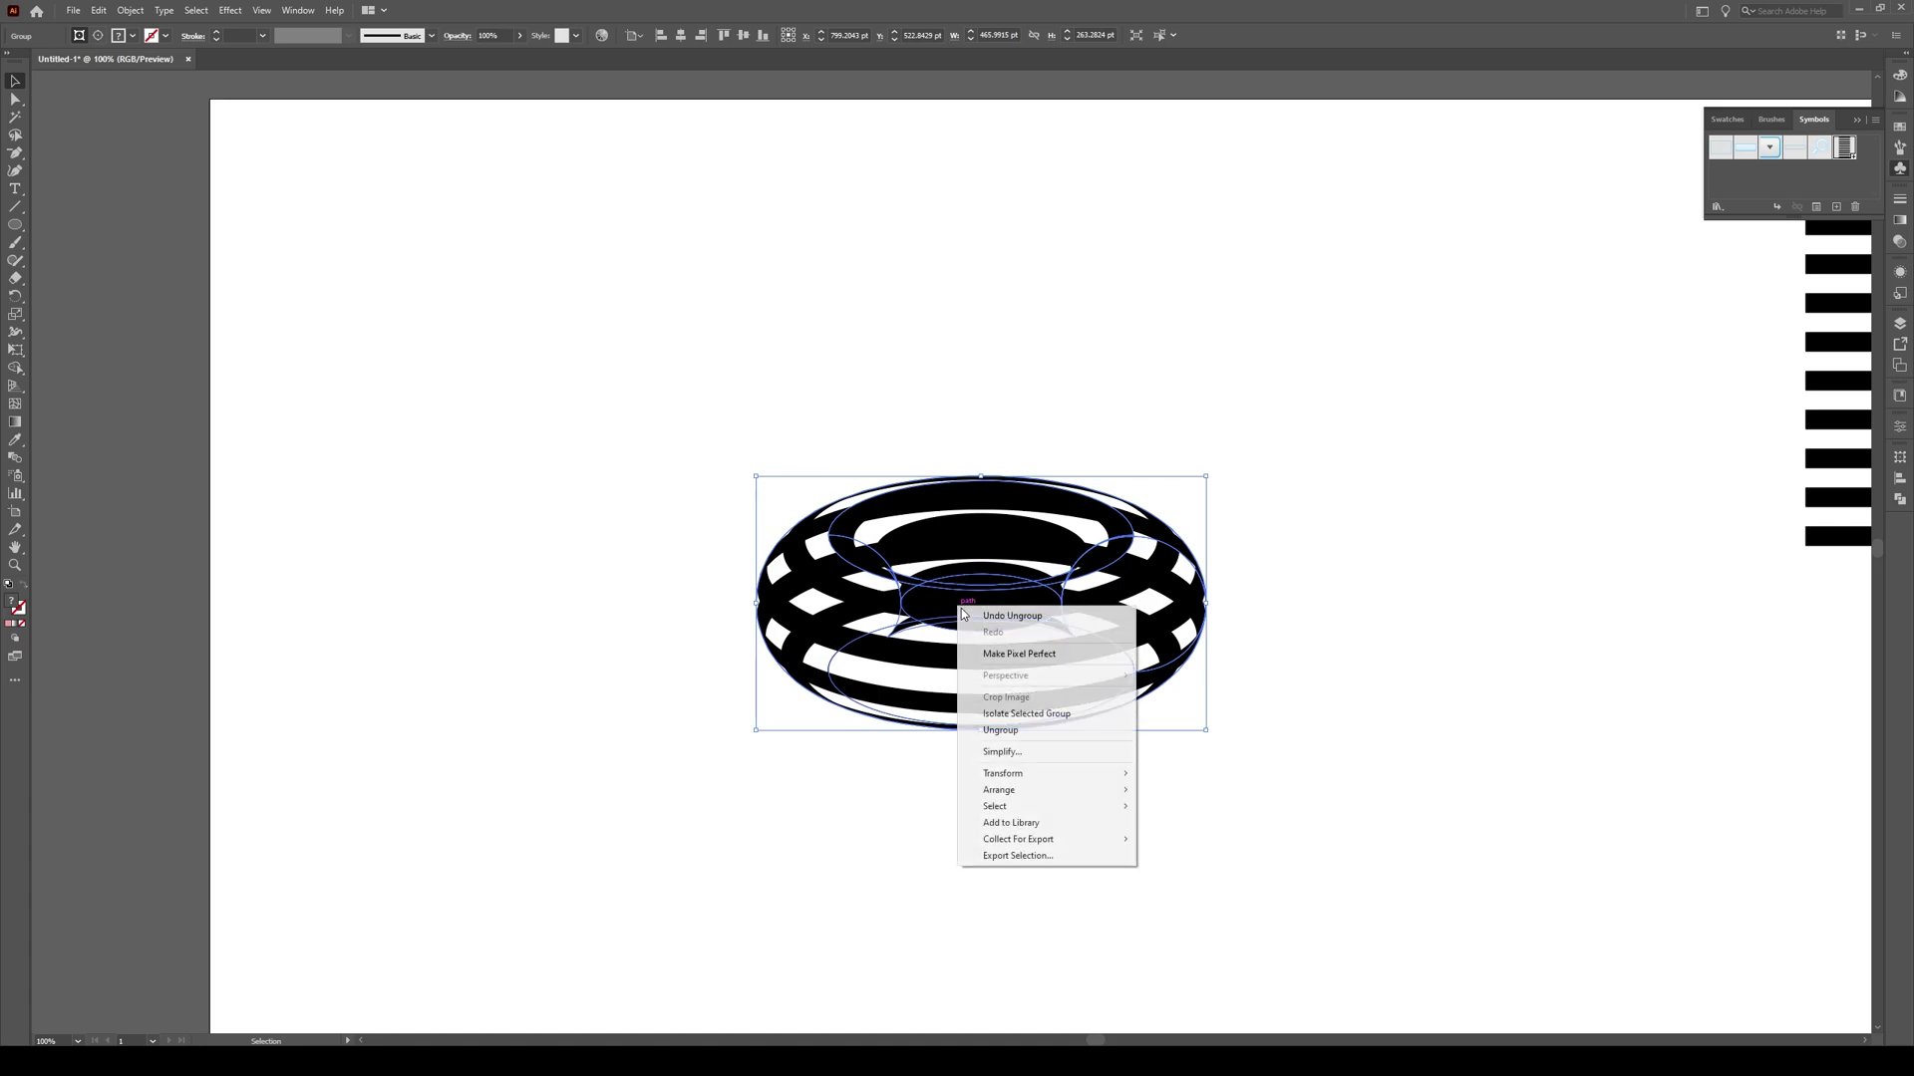
pyautogui.click(1002, 731)
pyautogui.rightClick(966, 599)
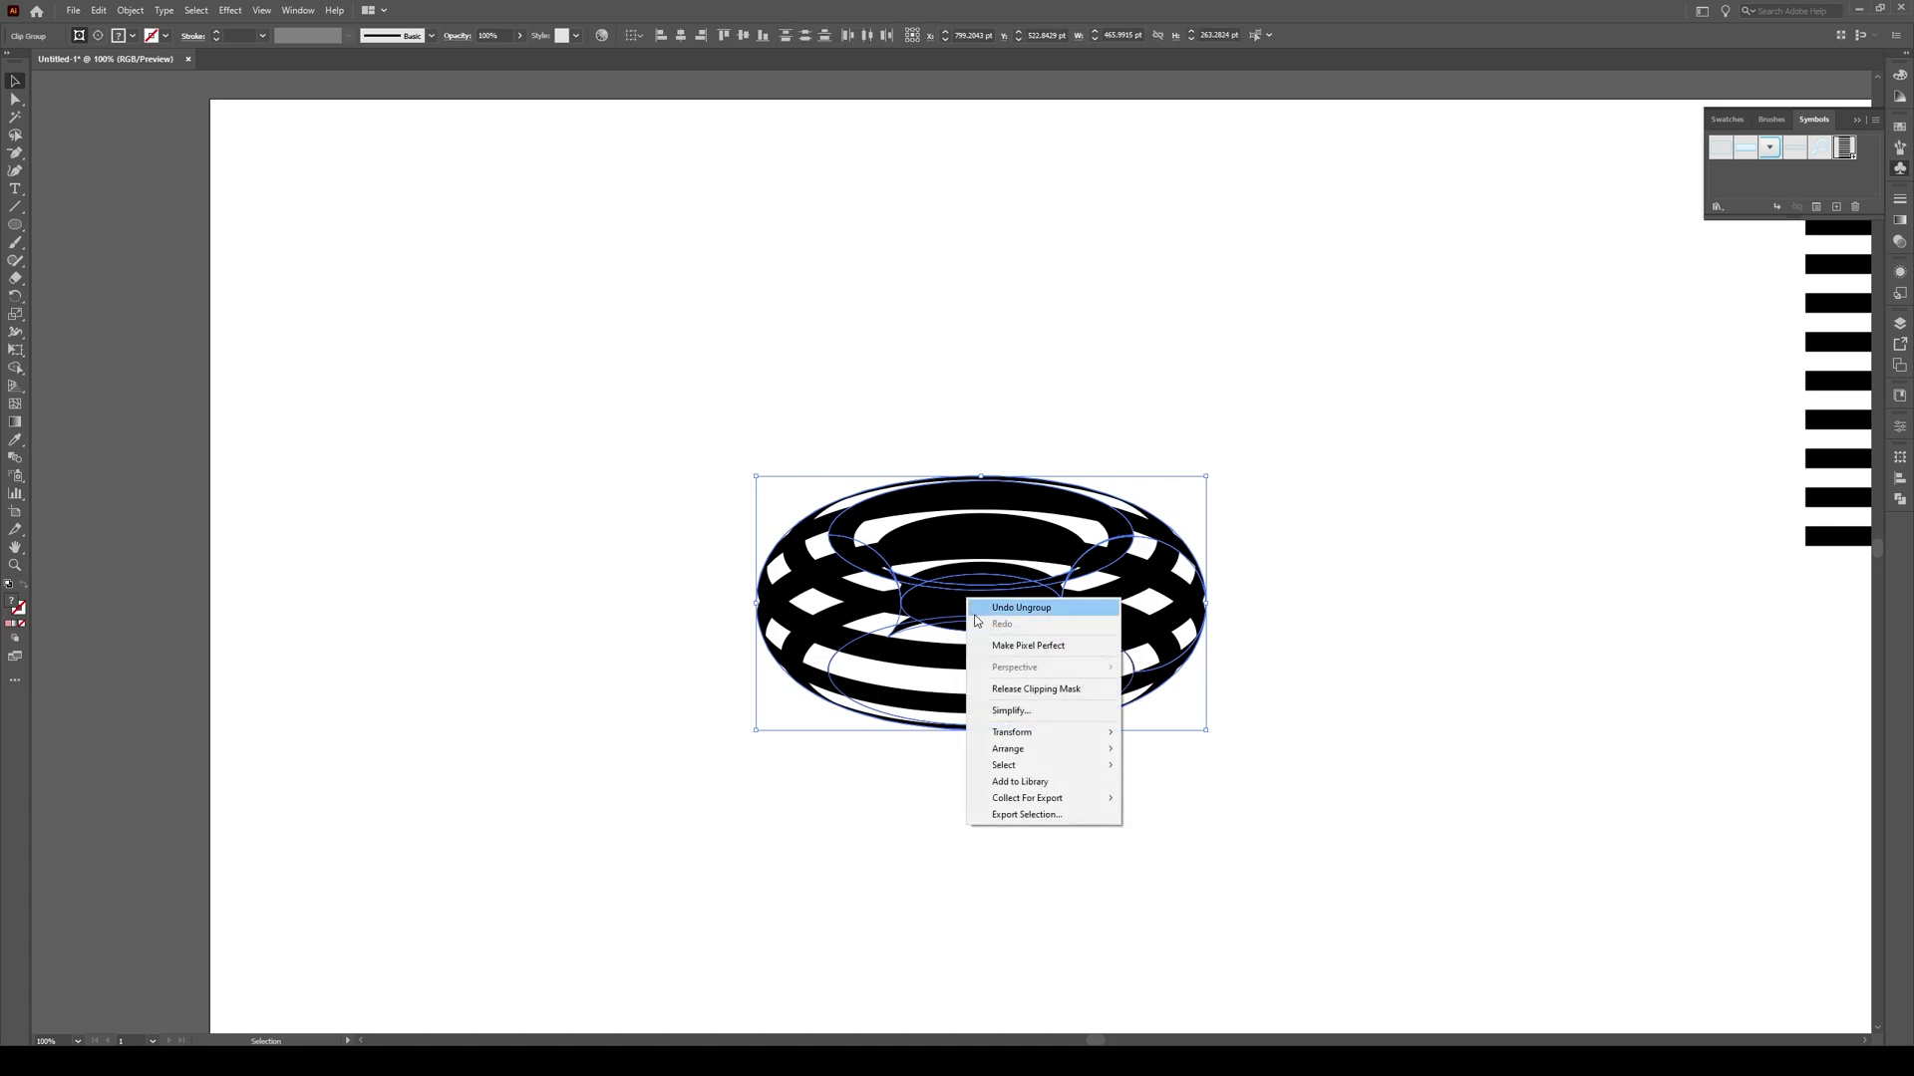
pyautogui.click(1022, 690)
pyautogui.click(1060, 733)
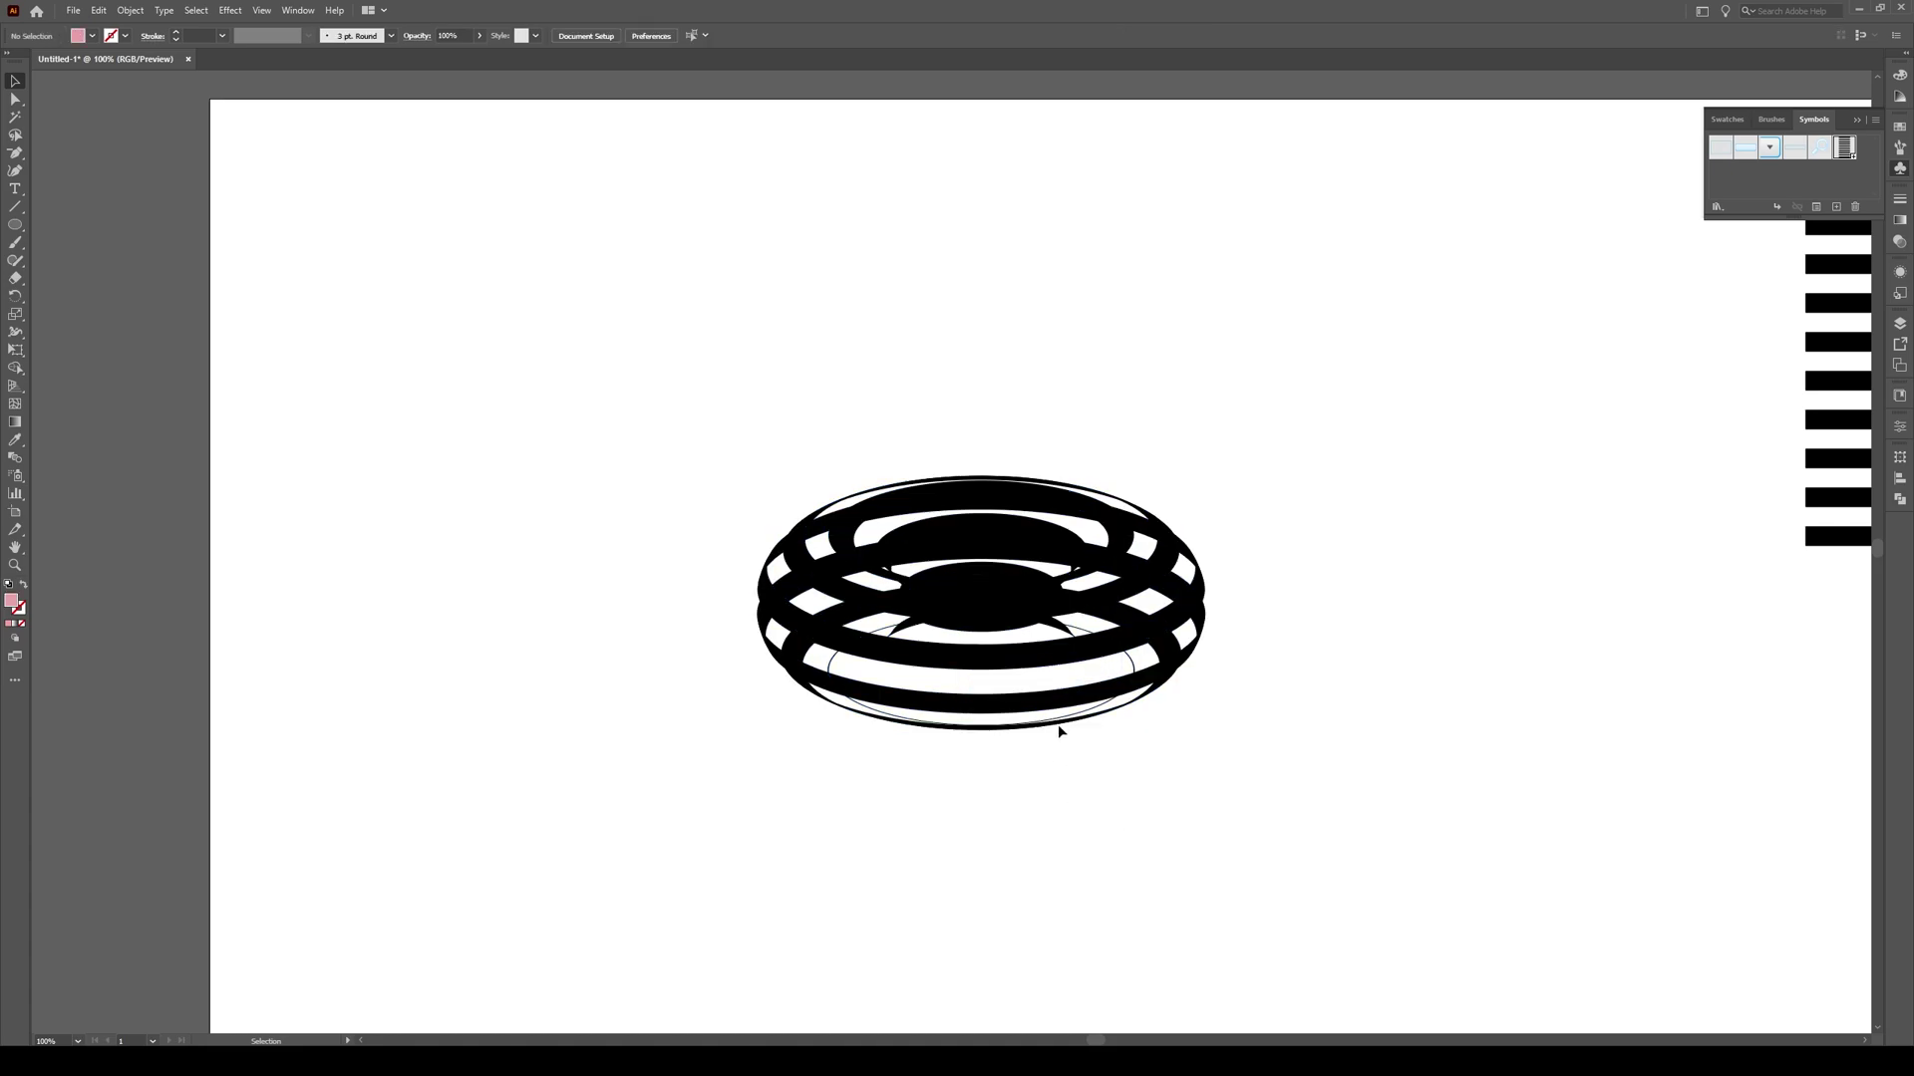
# Select the whole donut group and ungroup it into separate pieces
pyautogui.click(985, 594)
pyautogui.rightClick(985, 593)
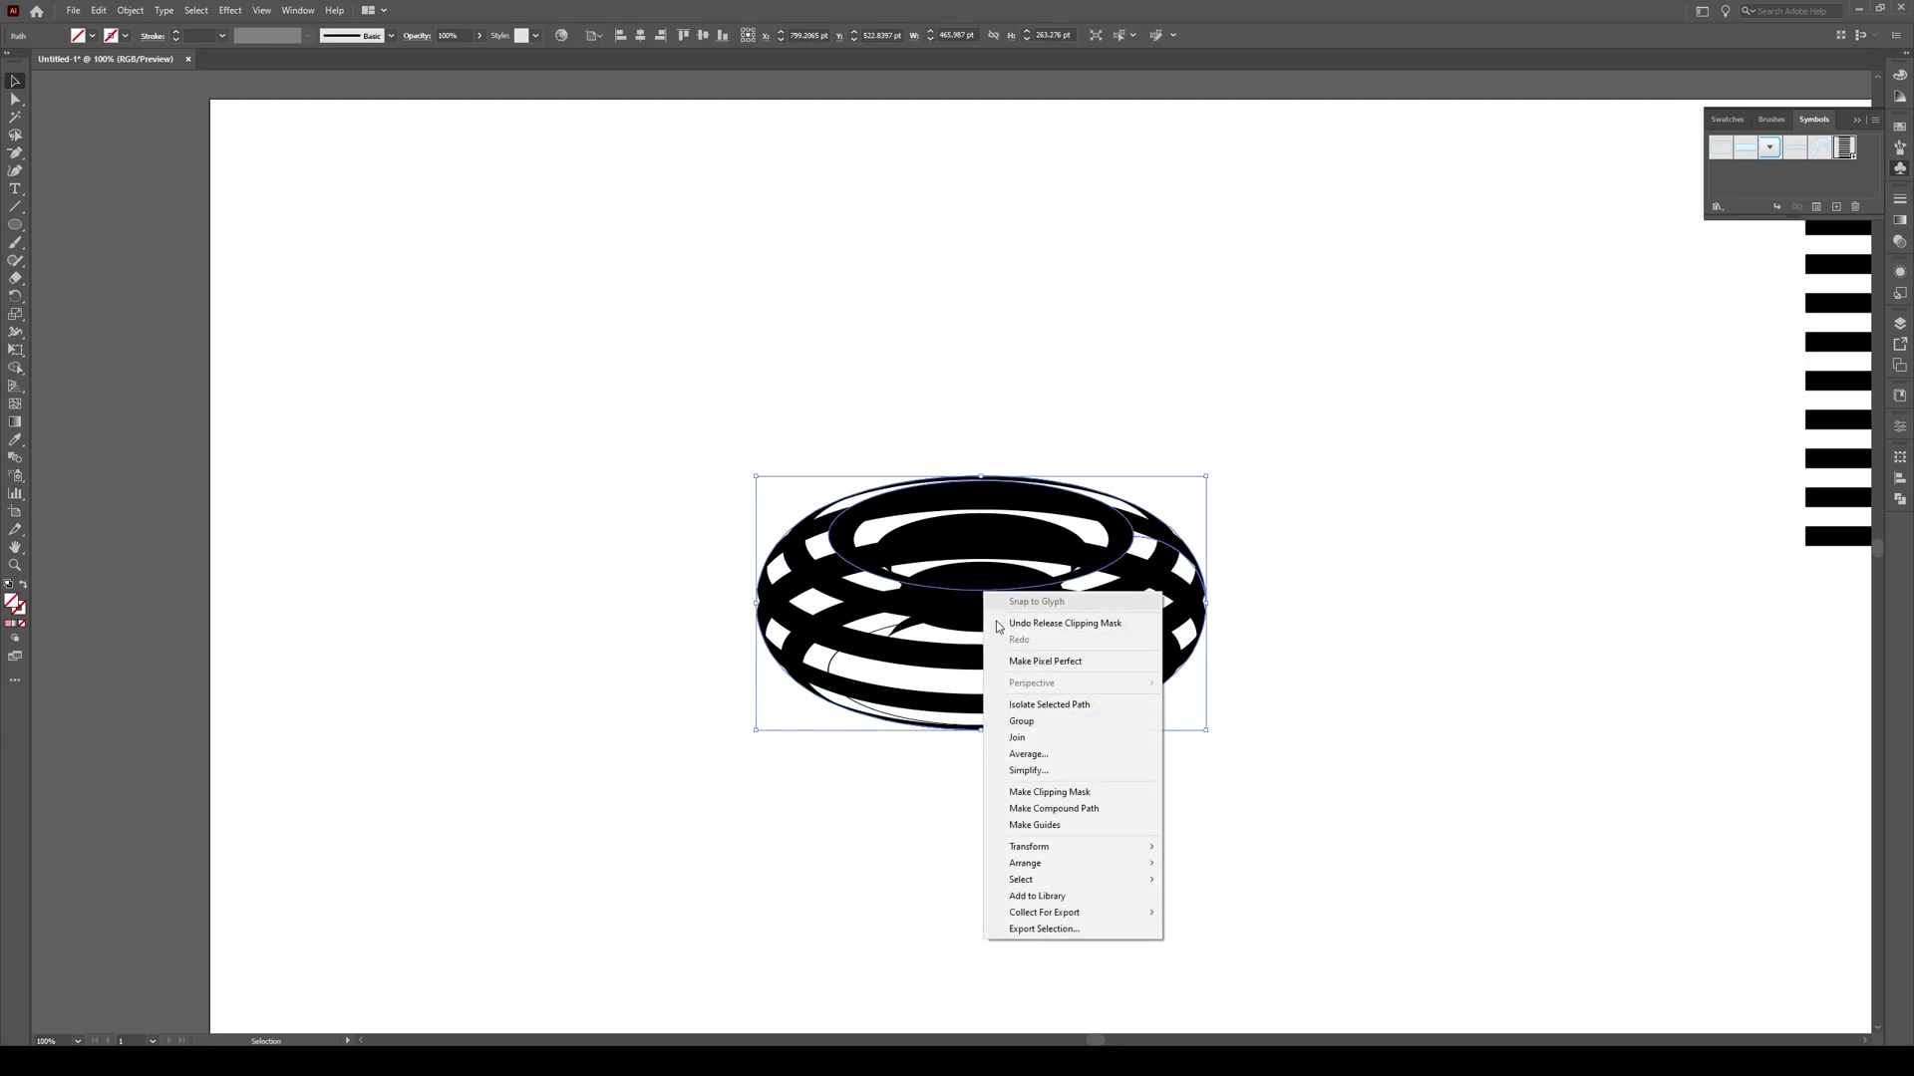
pyautogui.click(982, 742)
pyautogui.rightClick(1030, 611)
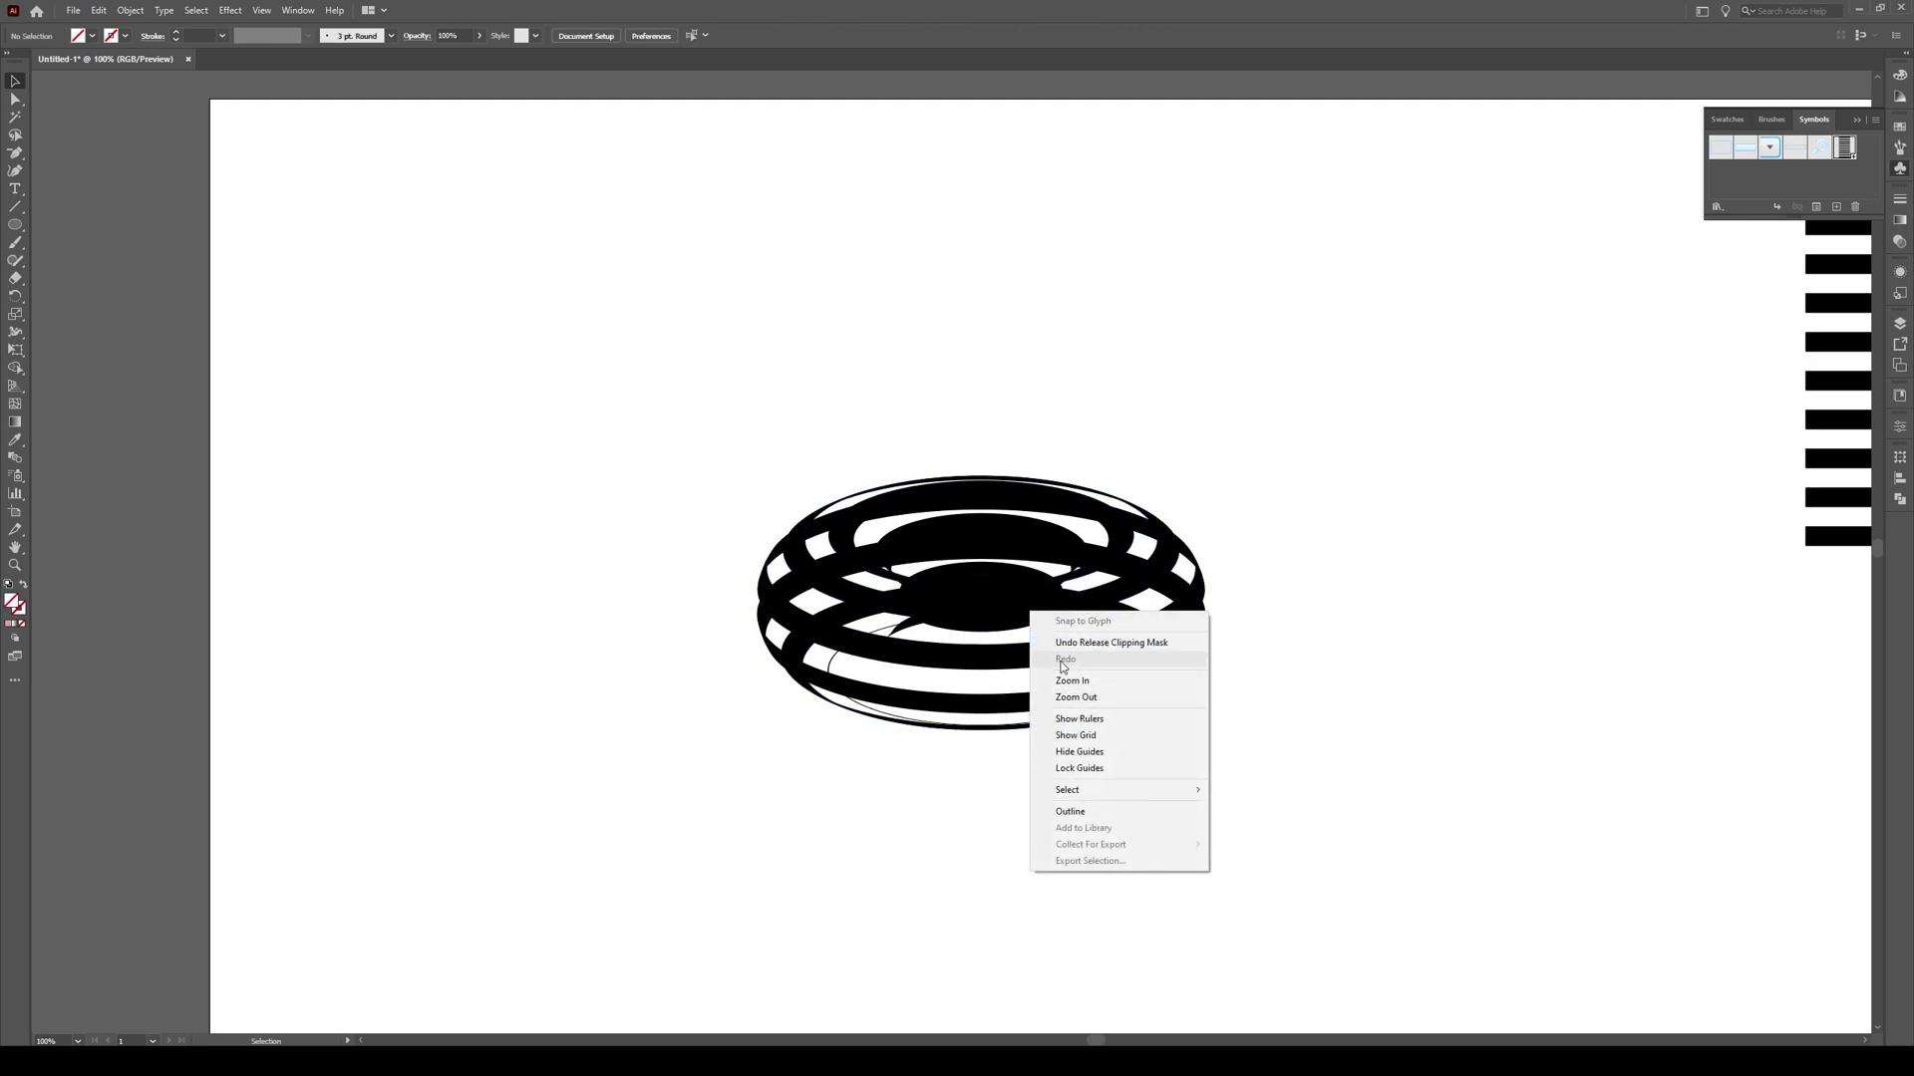
pyautogui.click(935, 815)
pyautogui.rightClick(949, 656)
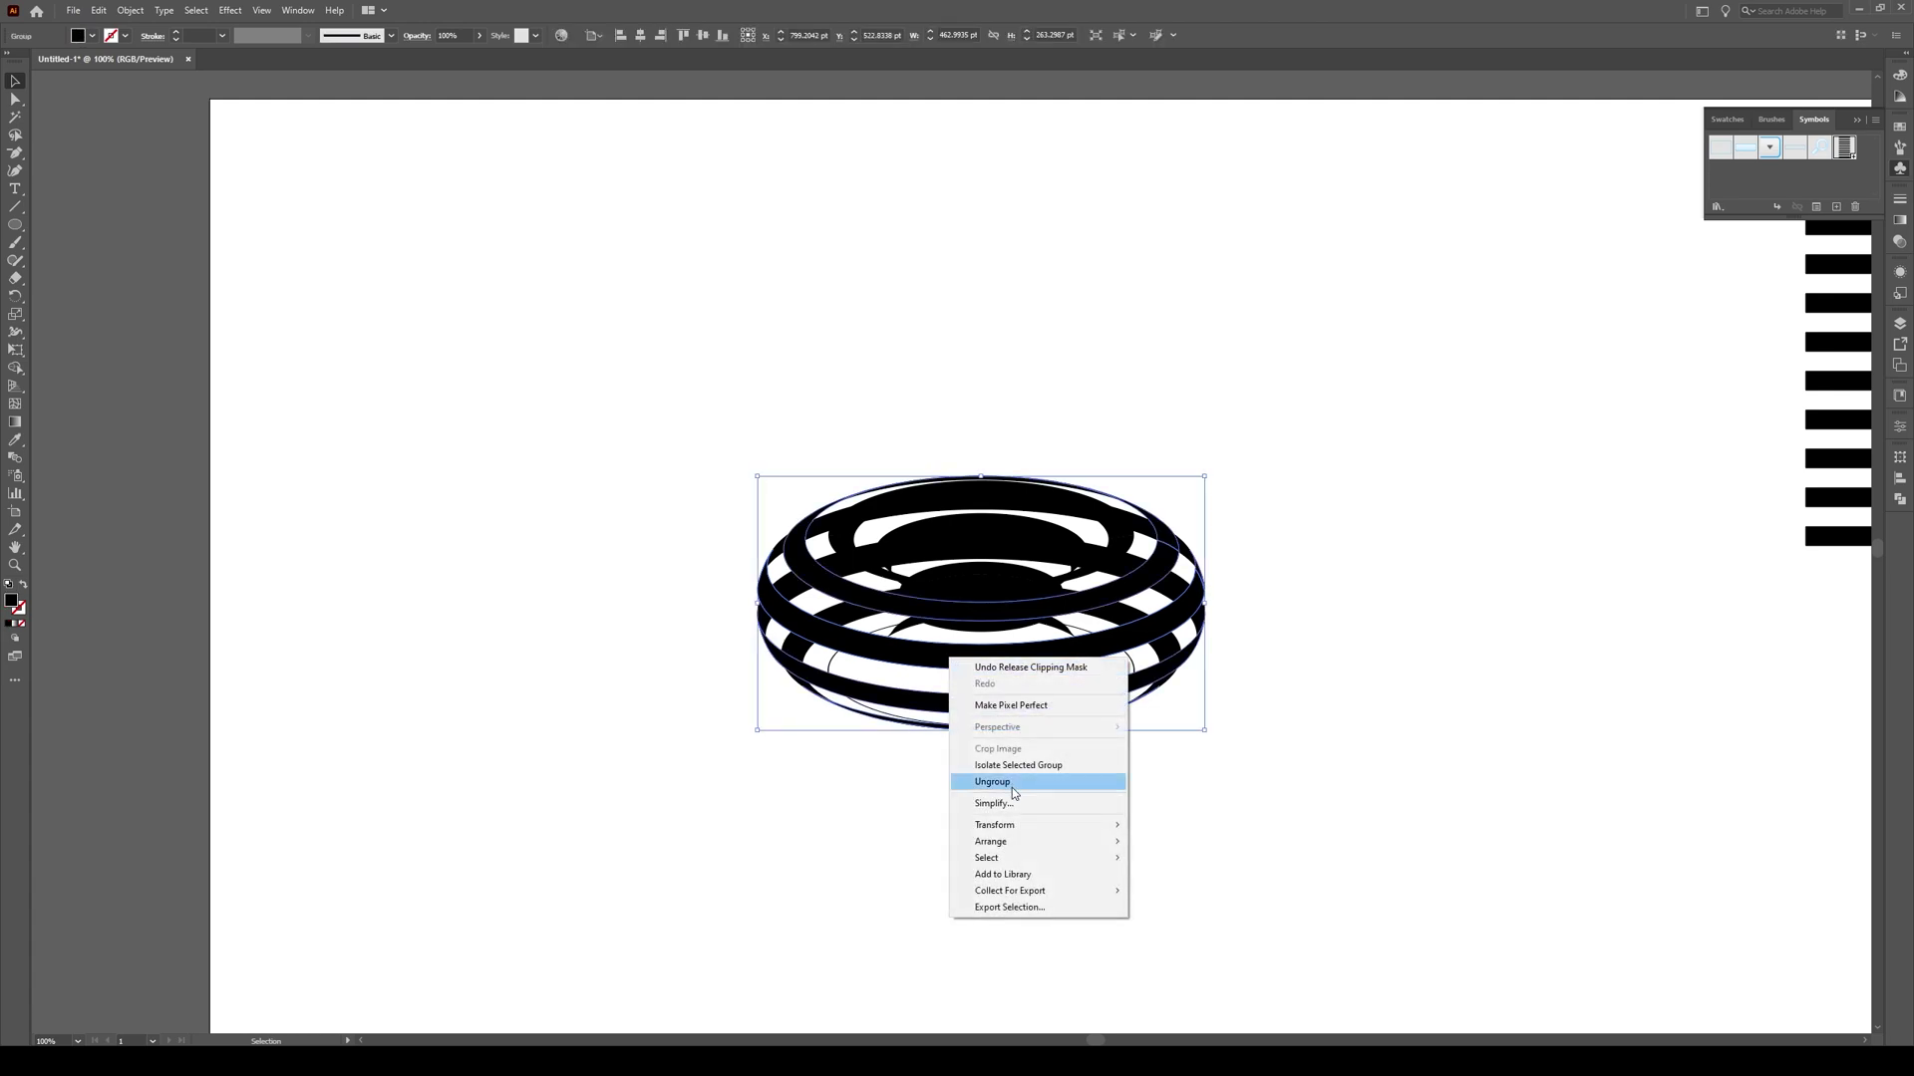
pyautogui.click(1013, 783)
pyautogui.click(952, 859)
# Turn a bottom ring path into a guide, undo the edits, and ungroup the donut again
pyautogui.click(942, 703)
pyautogui.rightClick(942, 702)
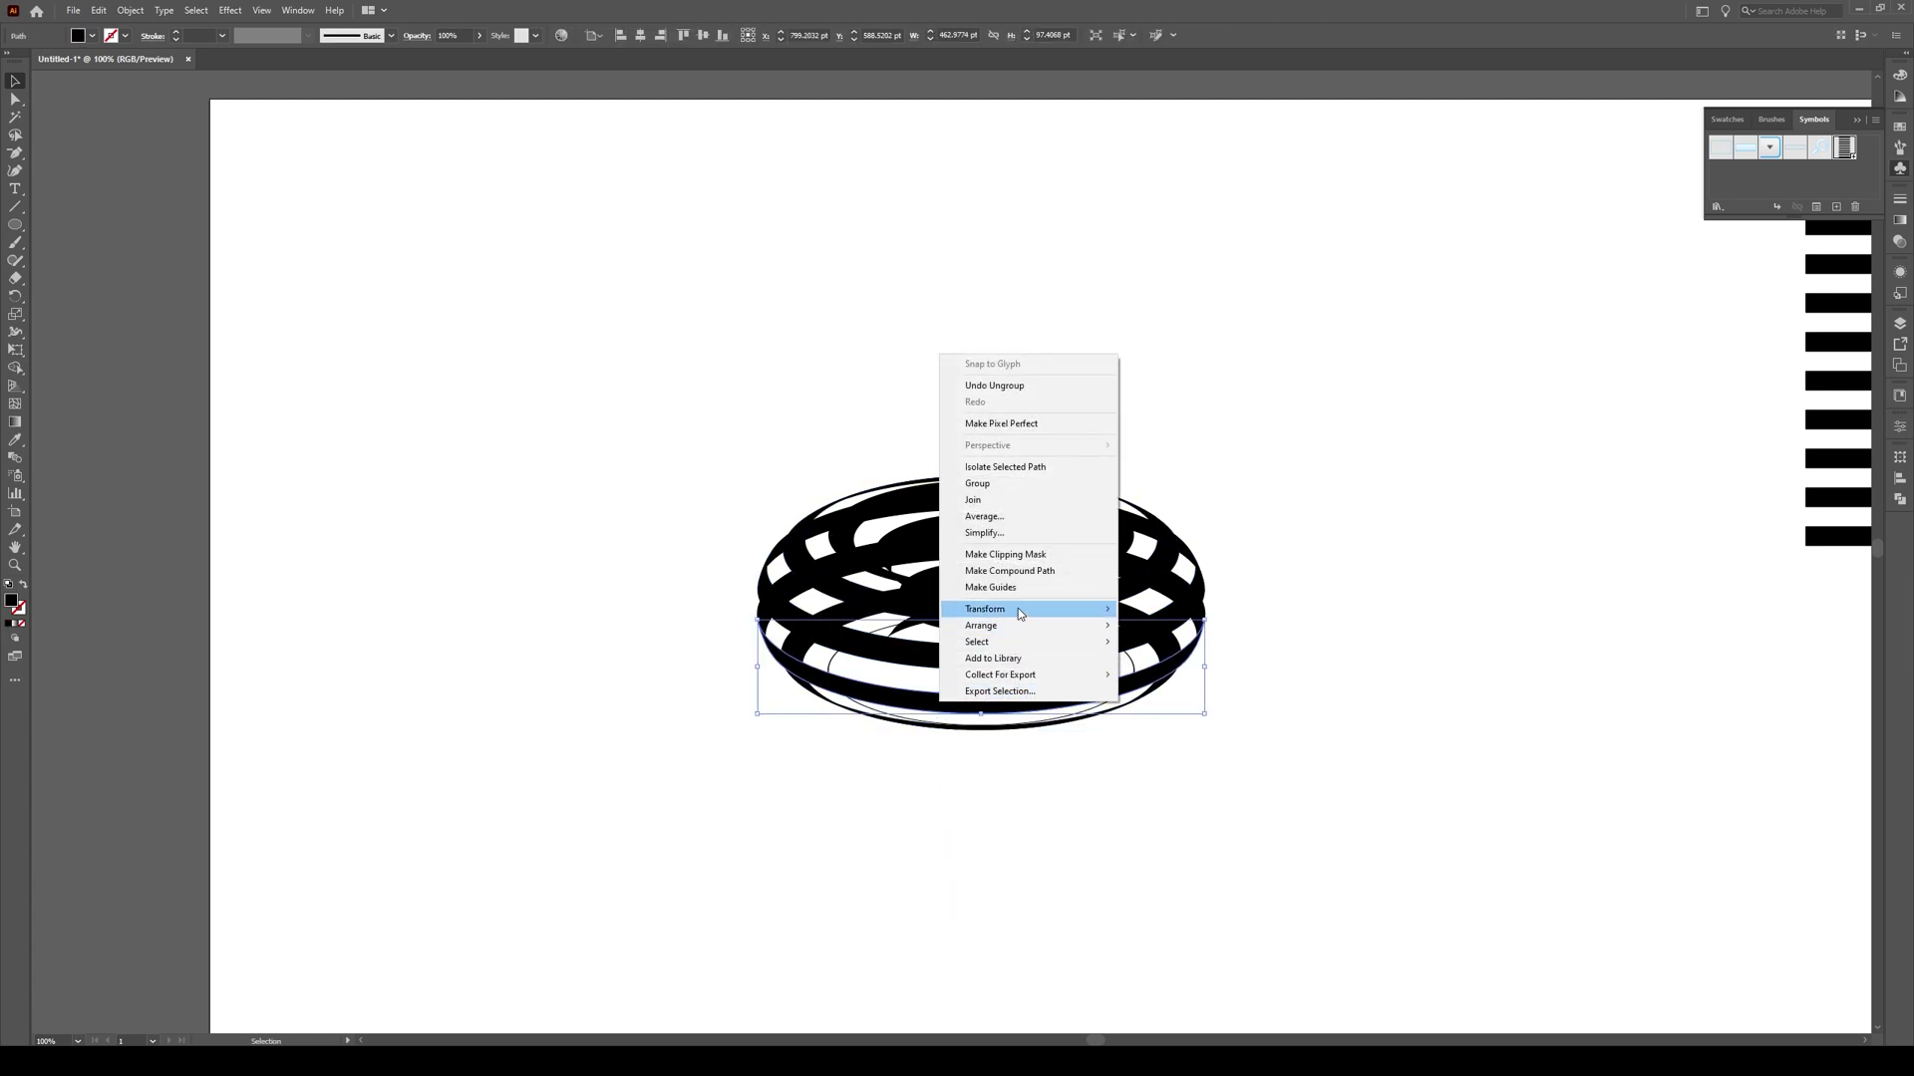
pyautogui.click(992, 587)
pyautogui.rightClick(924, 710)
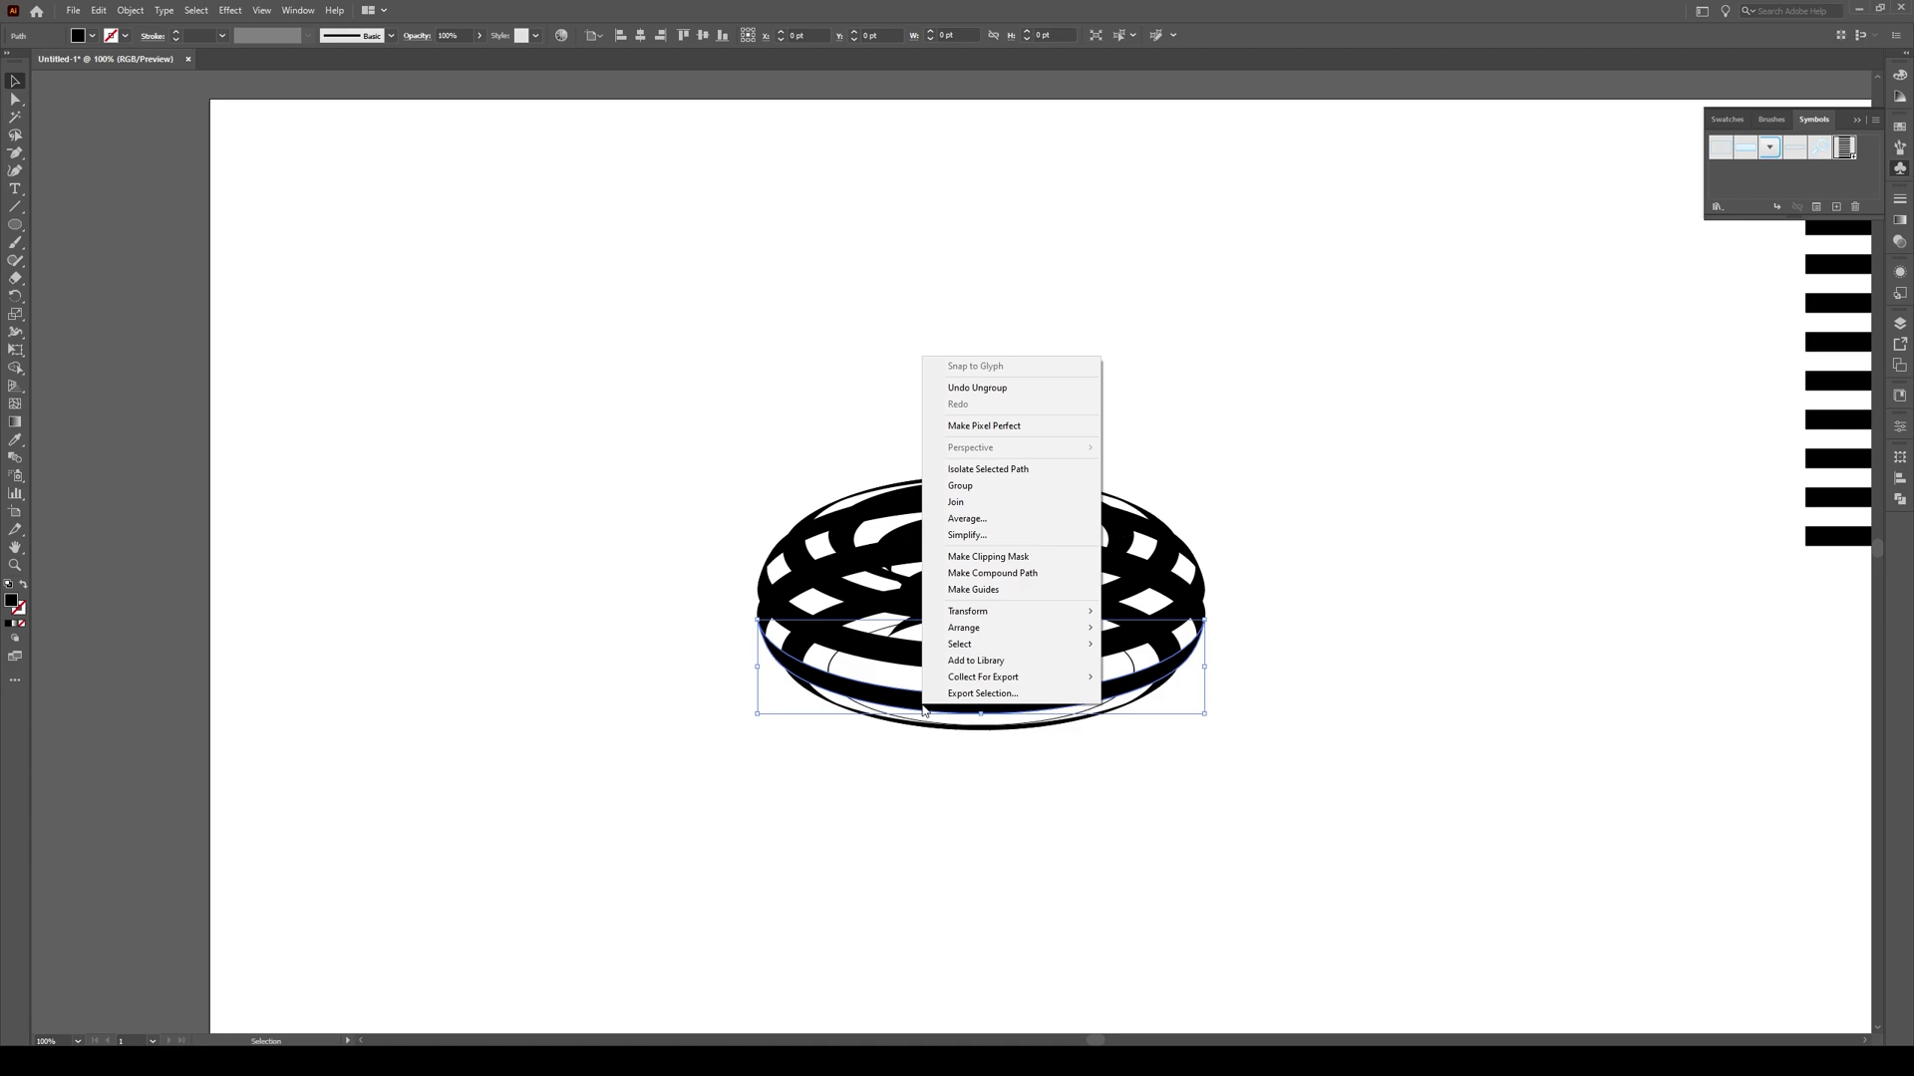
pyautogui.click(933, 780)
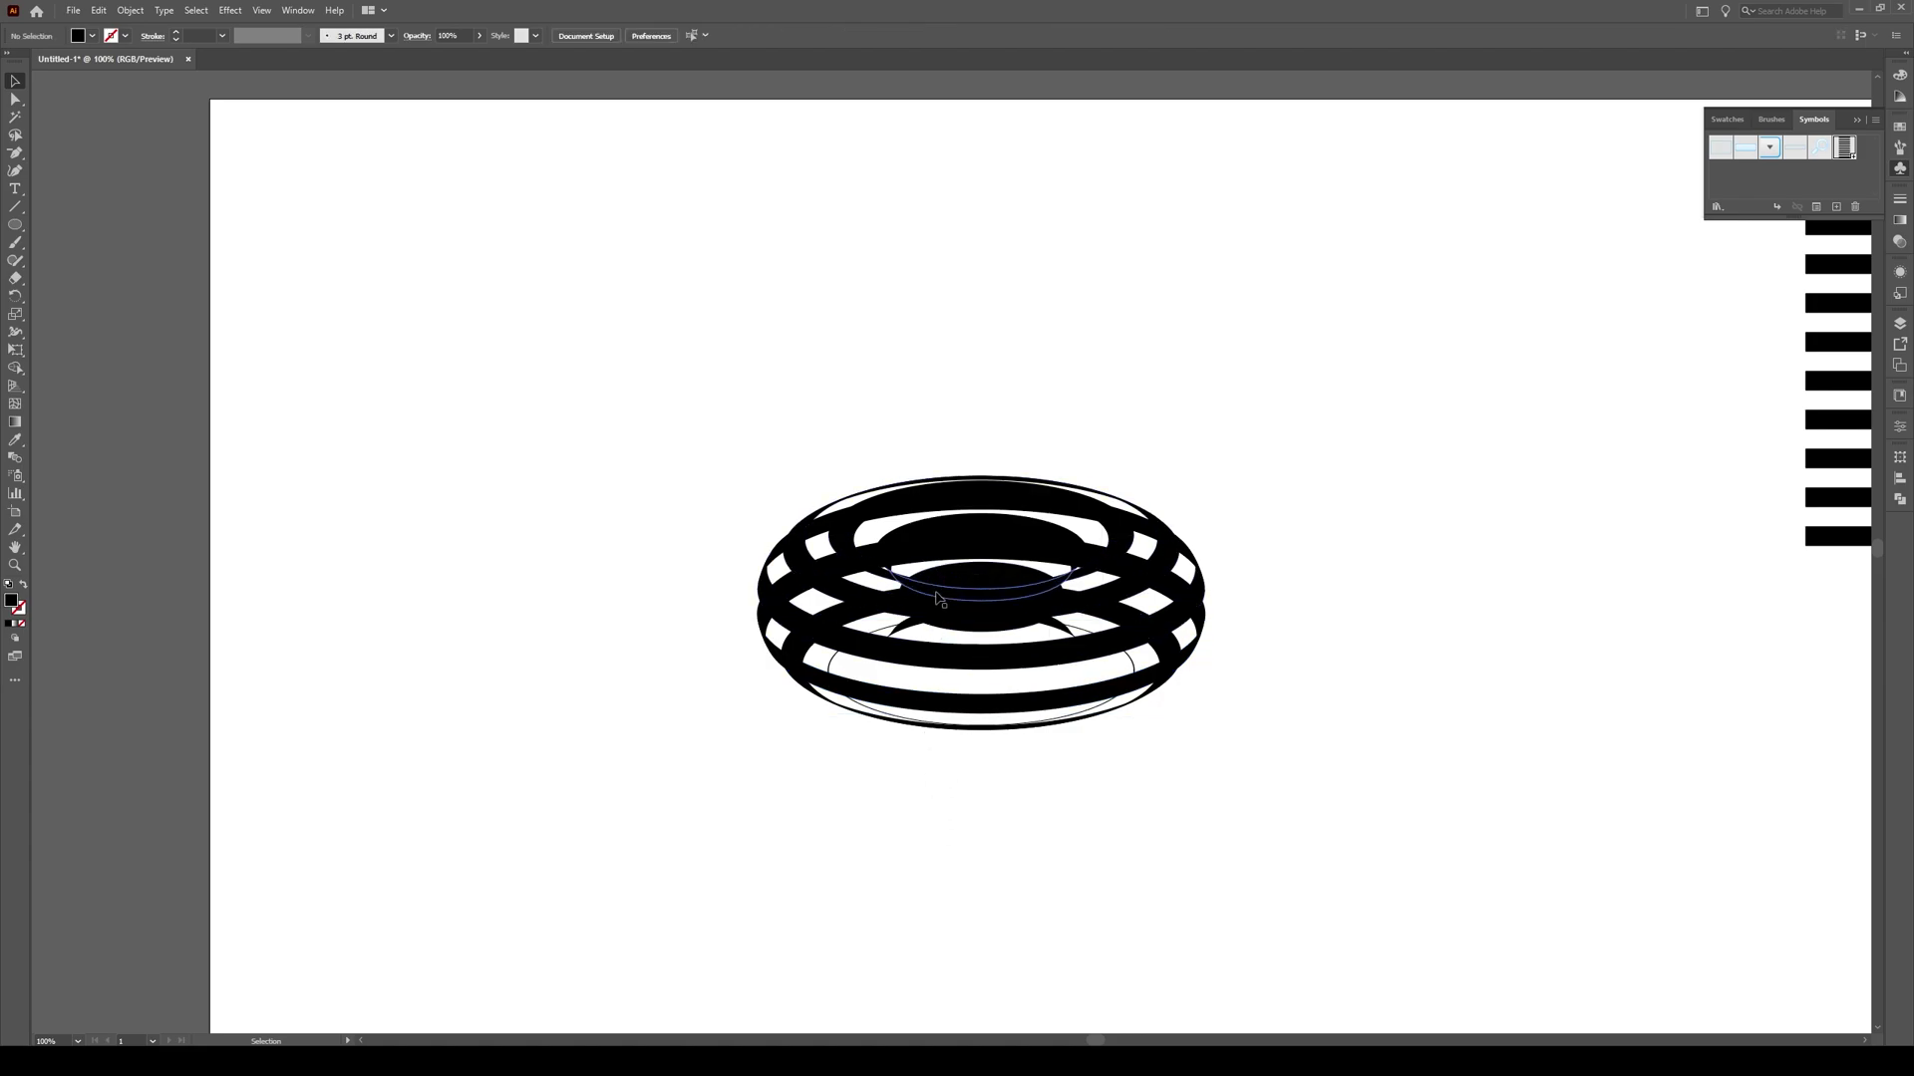
pyautogui.hotkey('ctrl', 'z')
pyautogui.hotkey('ctrl', 'z')
pyautogui.hotkey('ctrl', 'z')
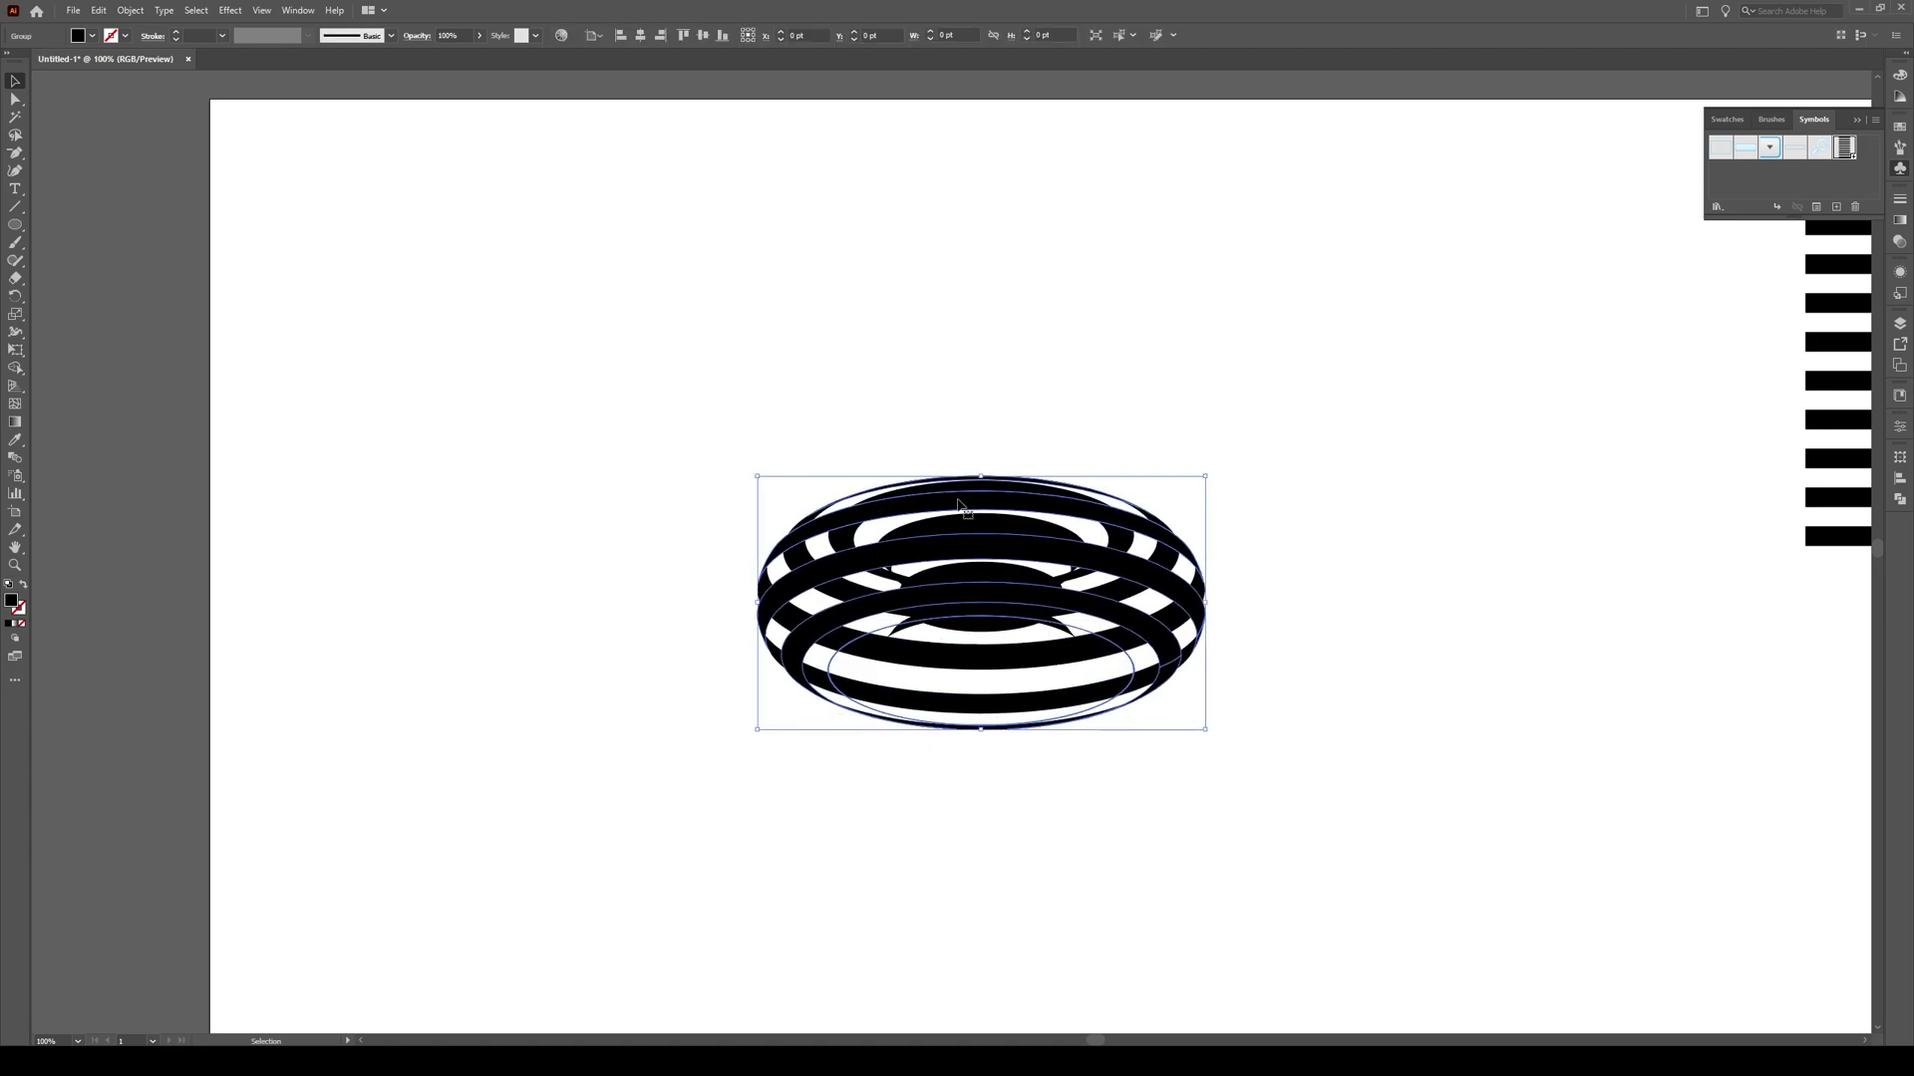
pyautogui.rightClick(959, 506)
pyautogui.click(986, 624)
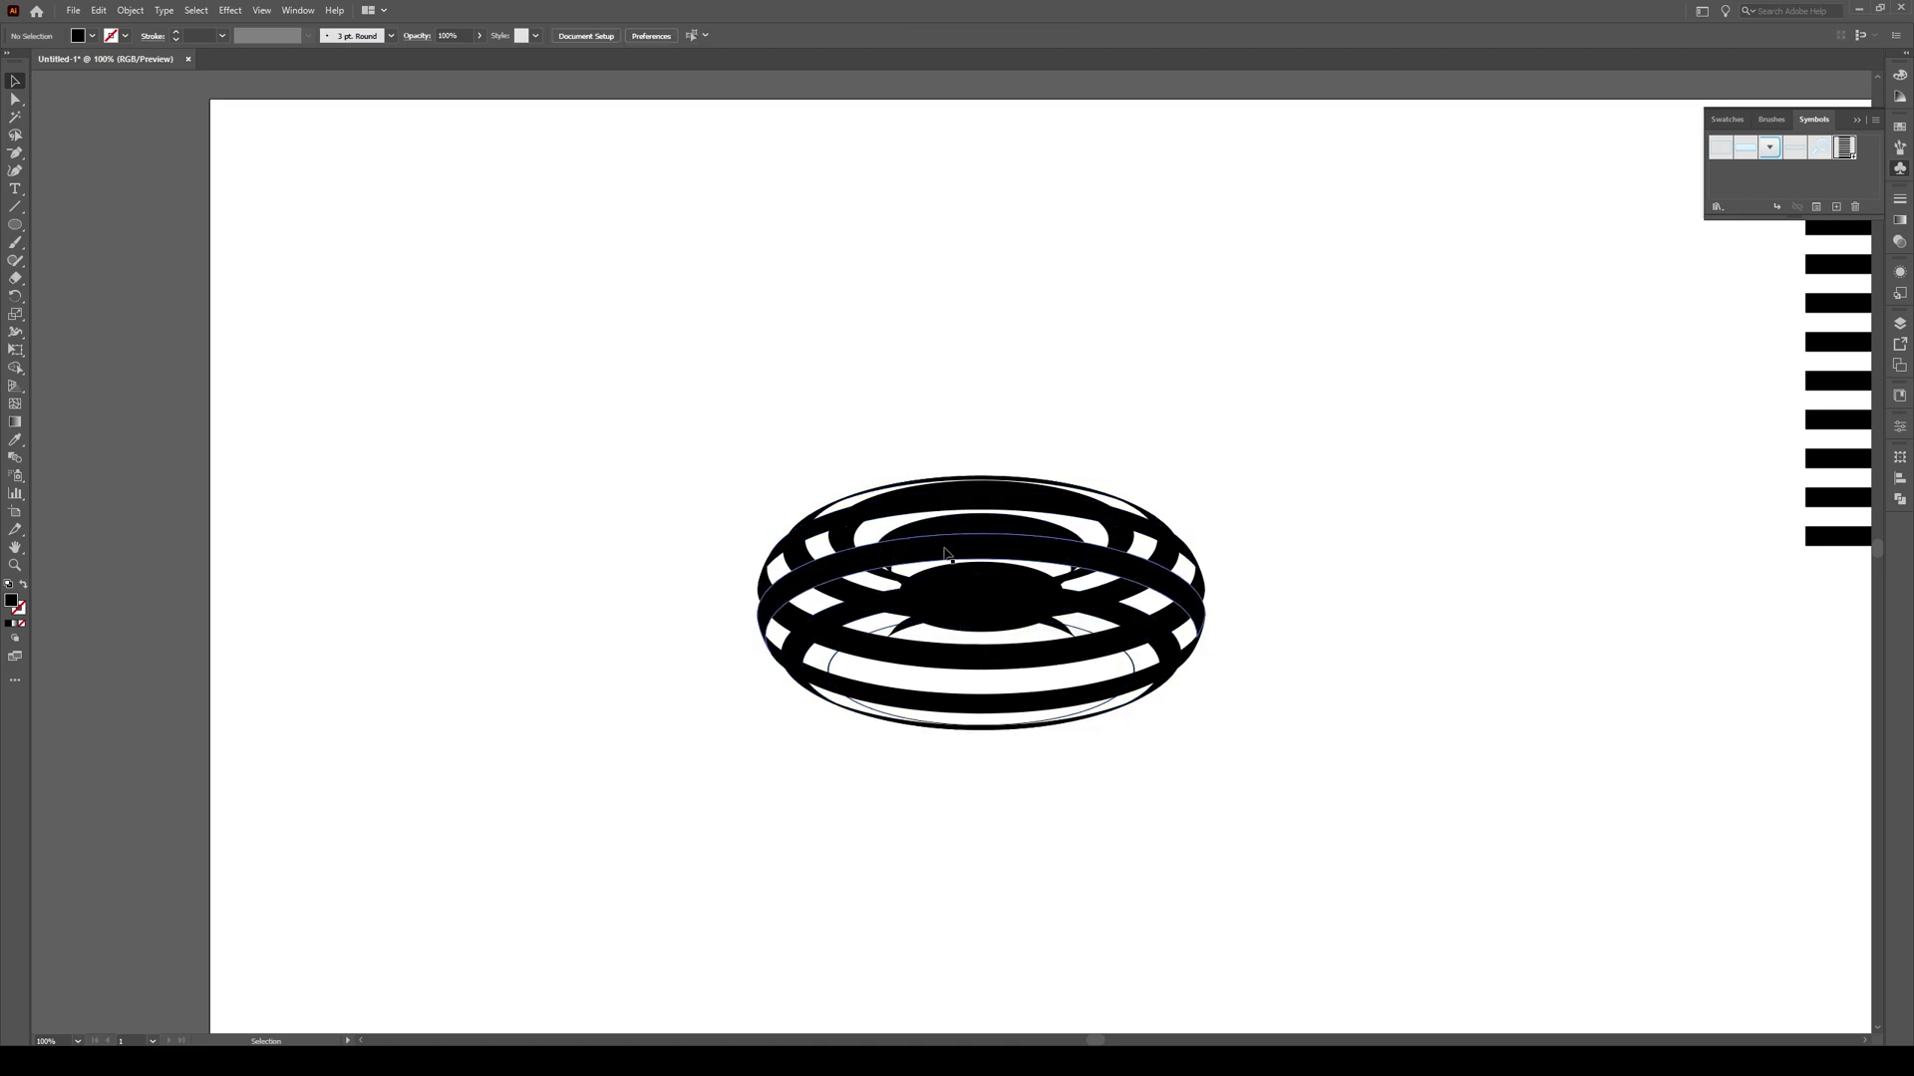
# Zoom in, delete the lower stripe band group, then step back through several undos
pyautogui.hotkey('ctrl', '+')
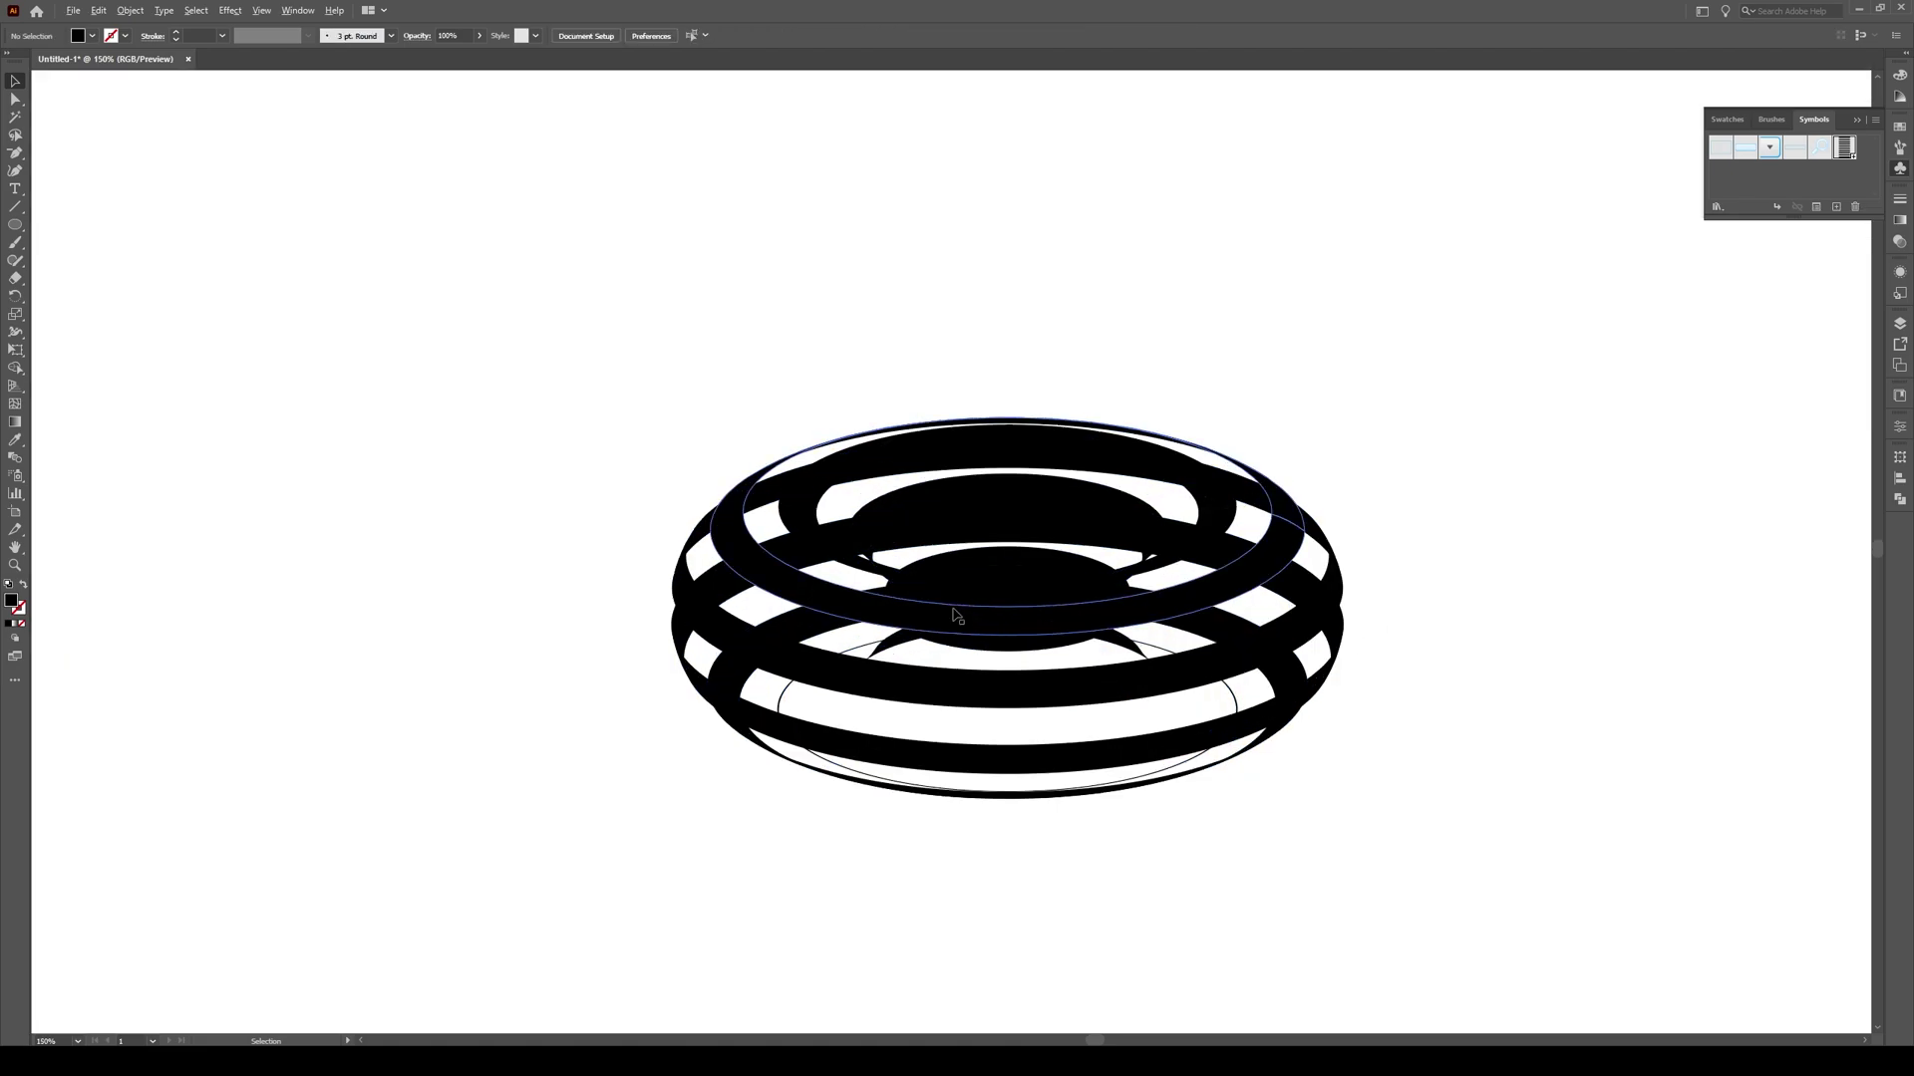
pyautogui.scroll(1, 955, 615)
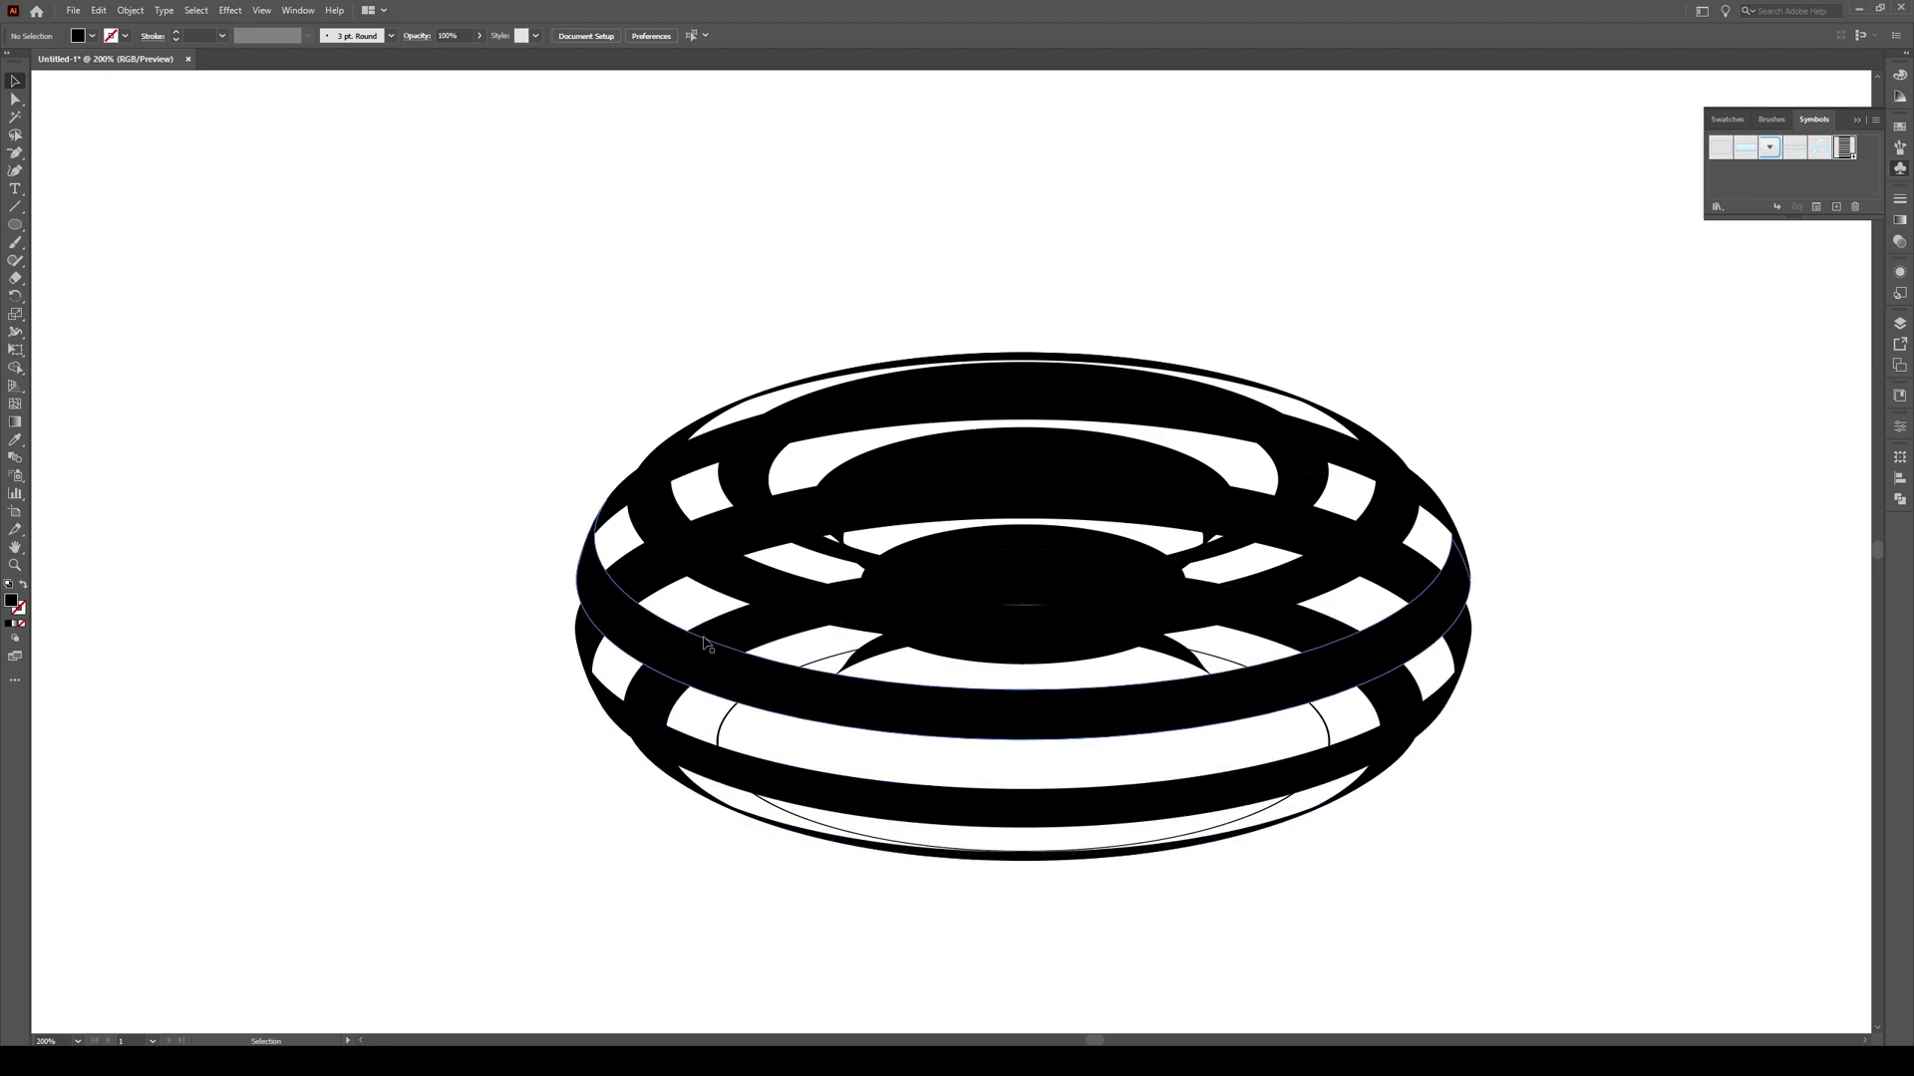
pyautogui.click(663, 715)
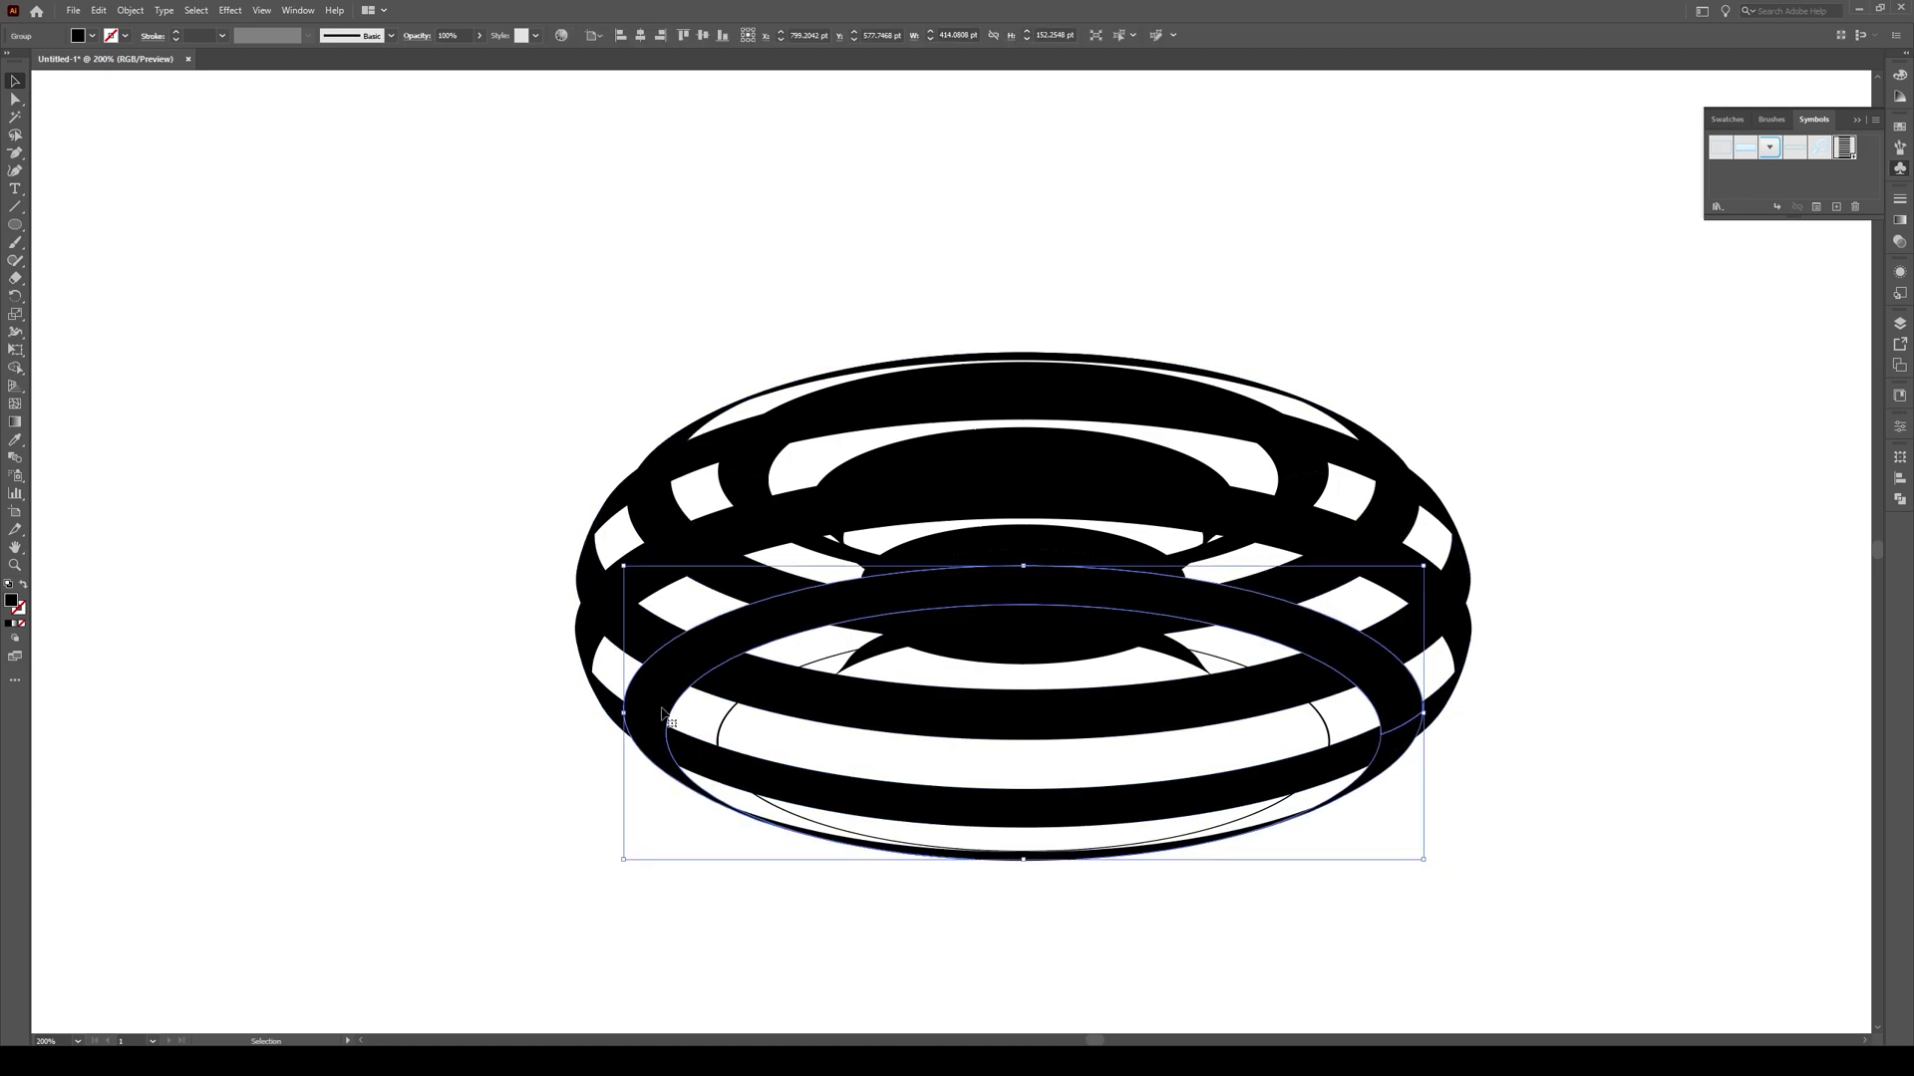
pyautogui.press('Delete')
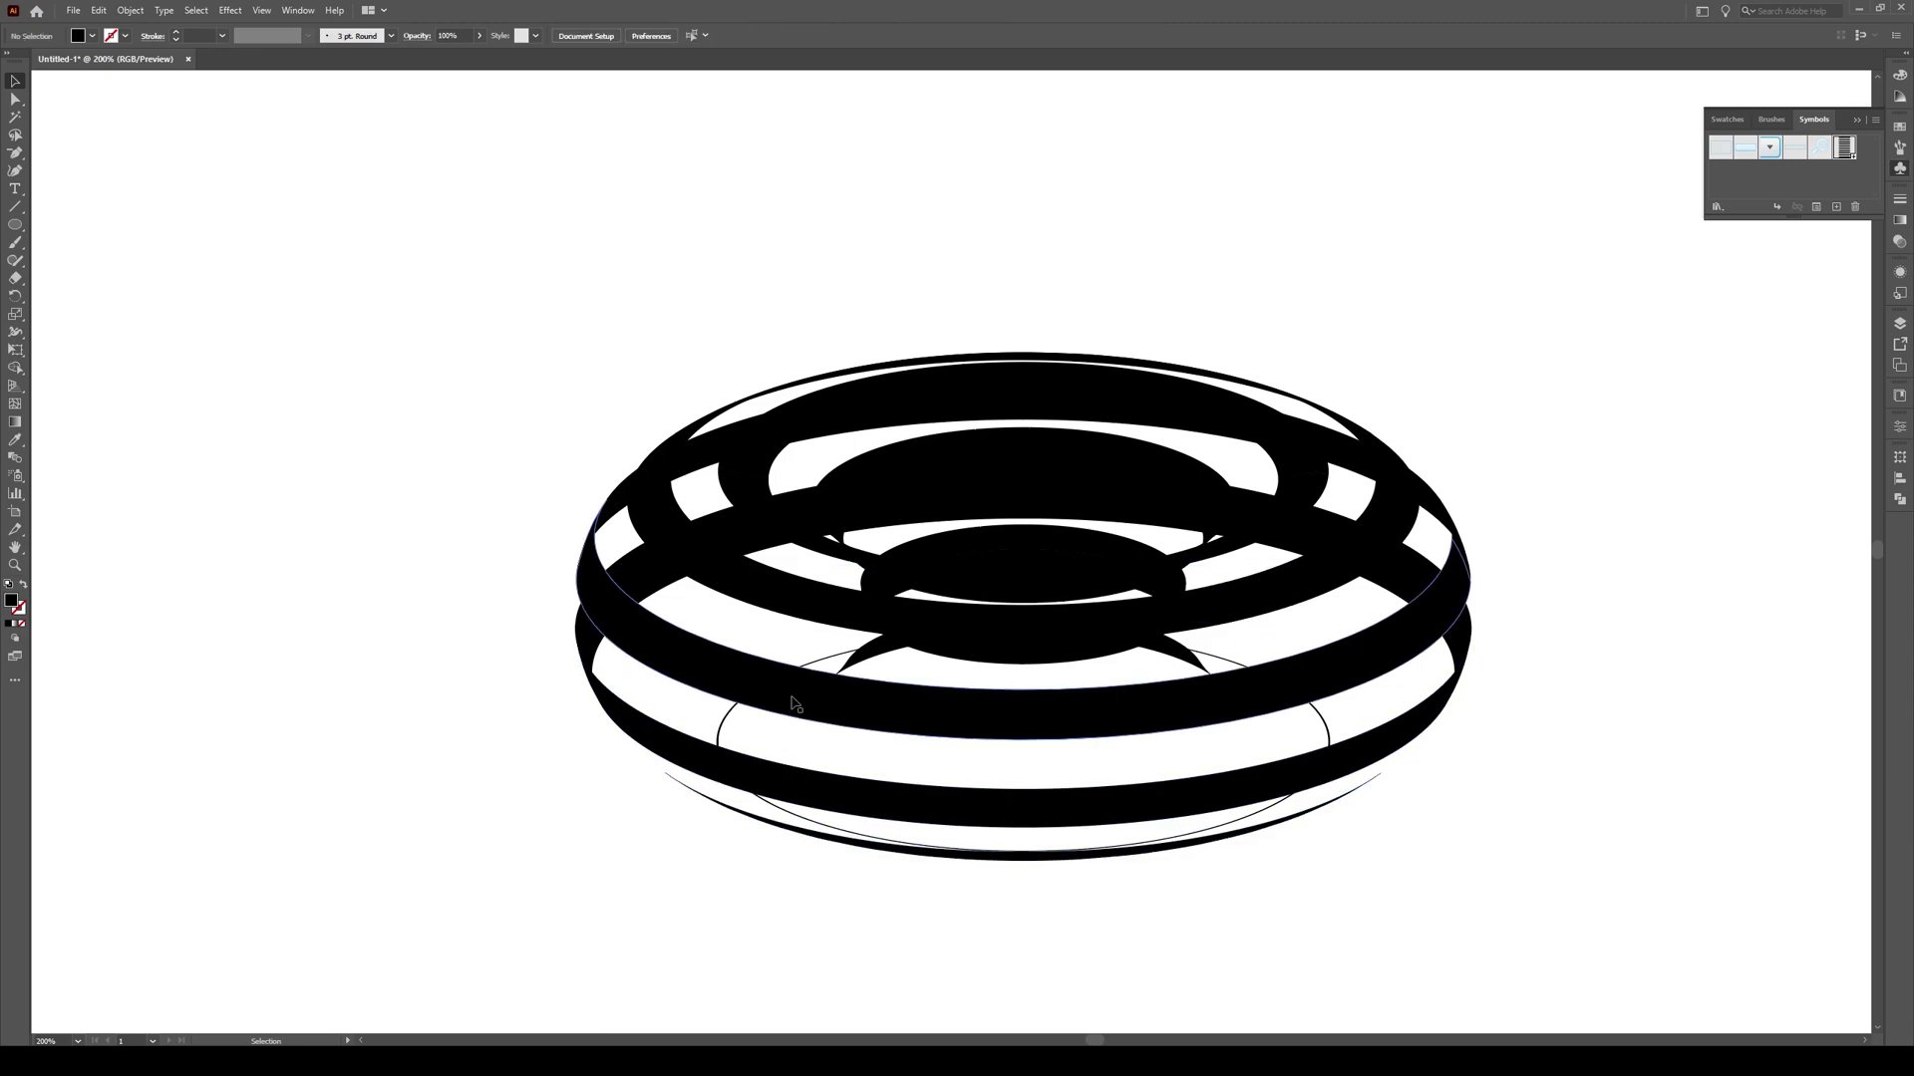
pyautogui.hotkey('ctrl', 'z')
pyautogui.hotkey('ctrl', 'z')
pyautogui.hotkey('ctrl', 'z')
pyautogui.hotkey('ctrl', 'z')
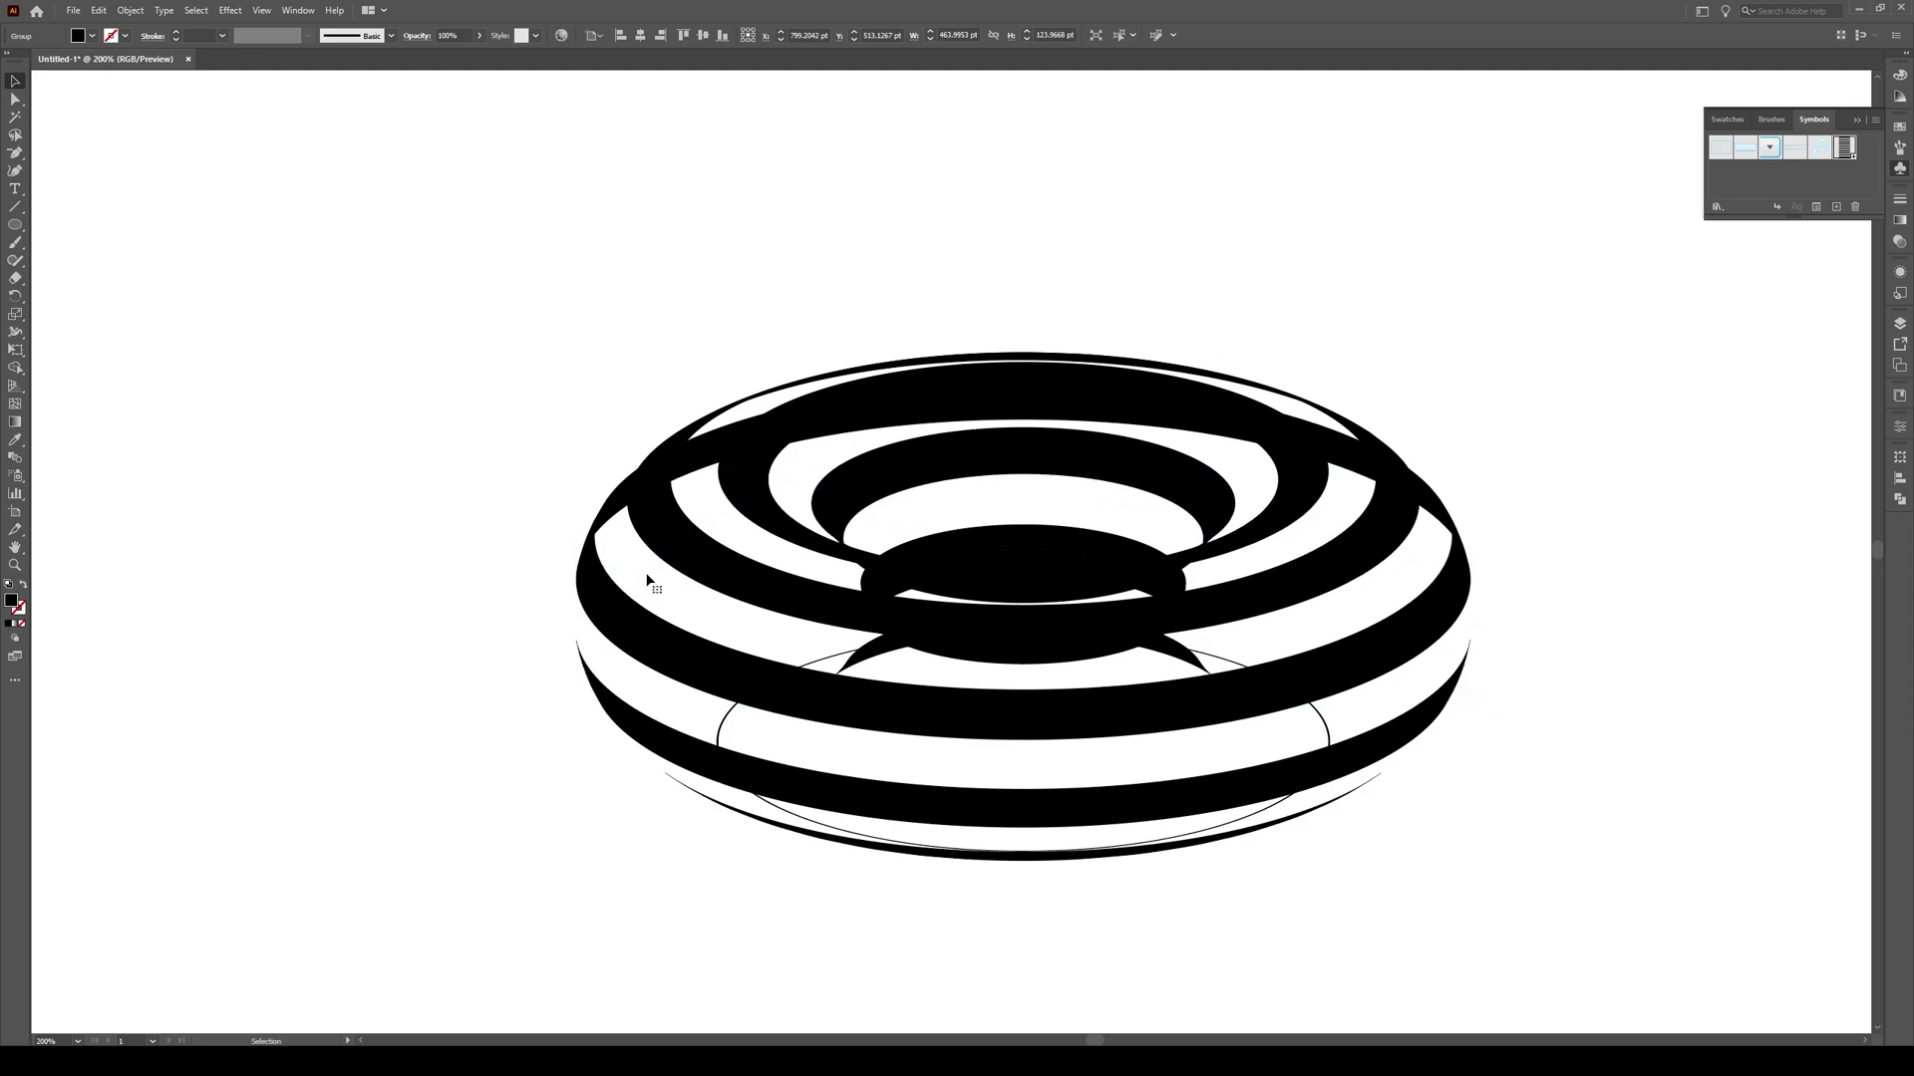
pyautogui.hotkey('ctrl', 'z')
pyautogui.hotkey('ctrl', 'z')
pyautogui.hotkey('ctrl', 'z')
pyautogui.hotkey('ctrl', 'z')
pyautogui.hotkey('ctrl', 'z')
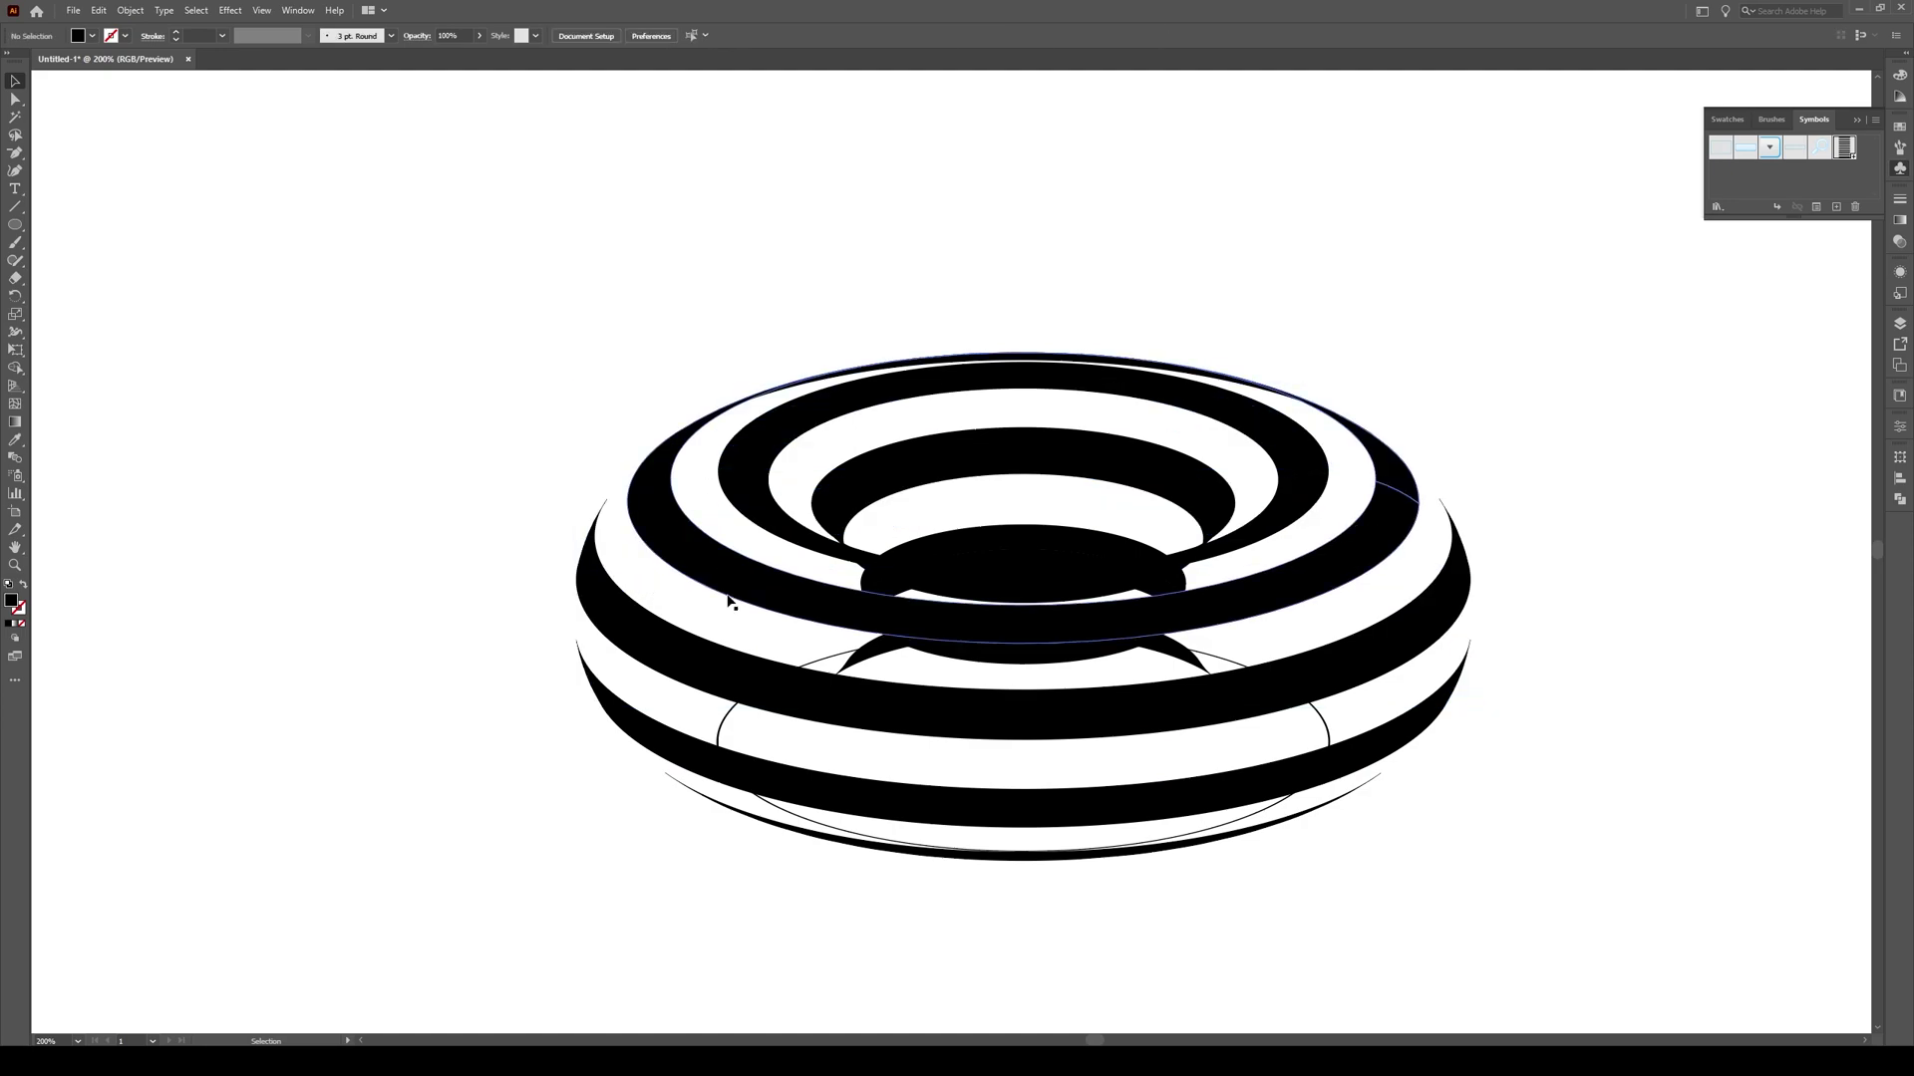
pyautogui.hotkey('ctrl', 'z')
pyautogui.hotkey('ctrl', 'z')
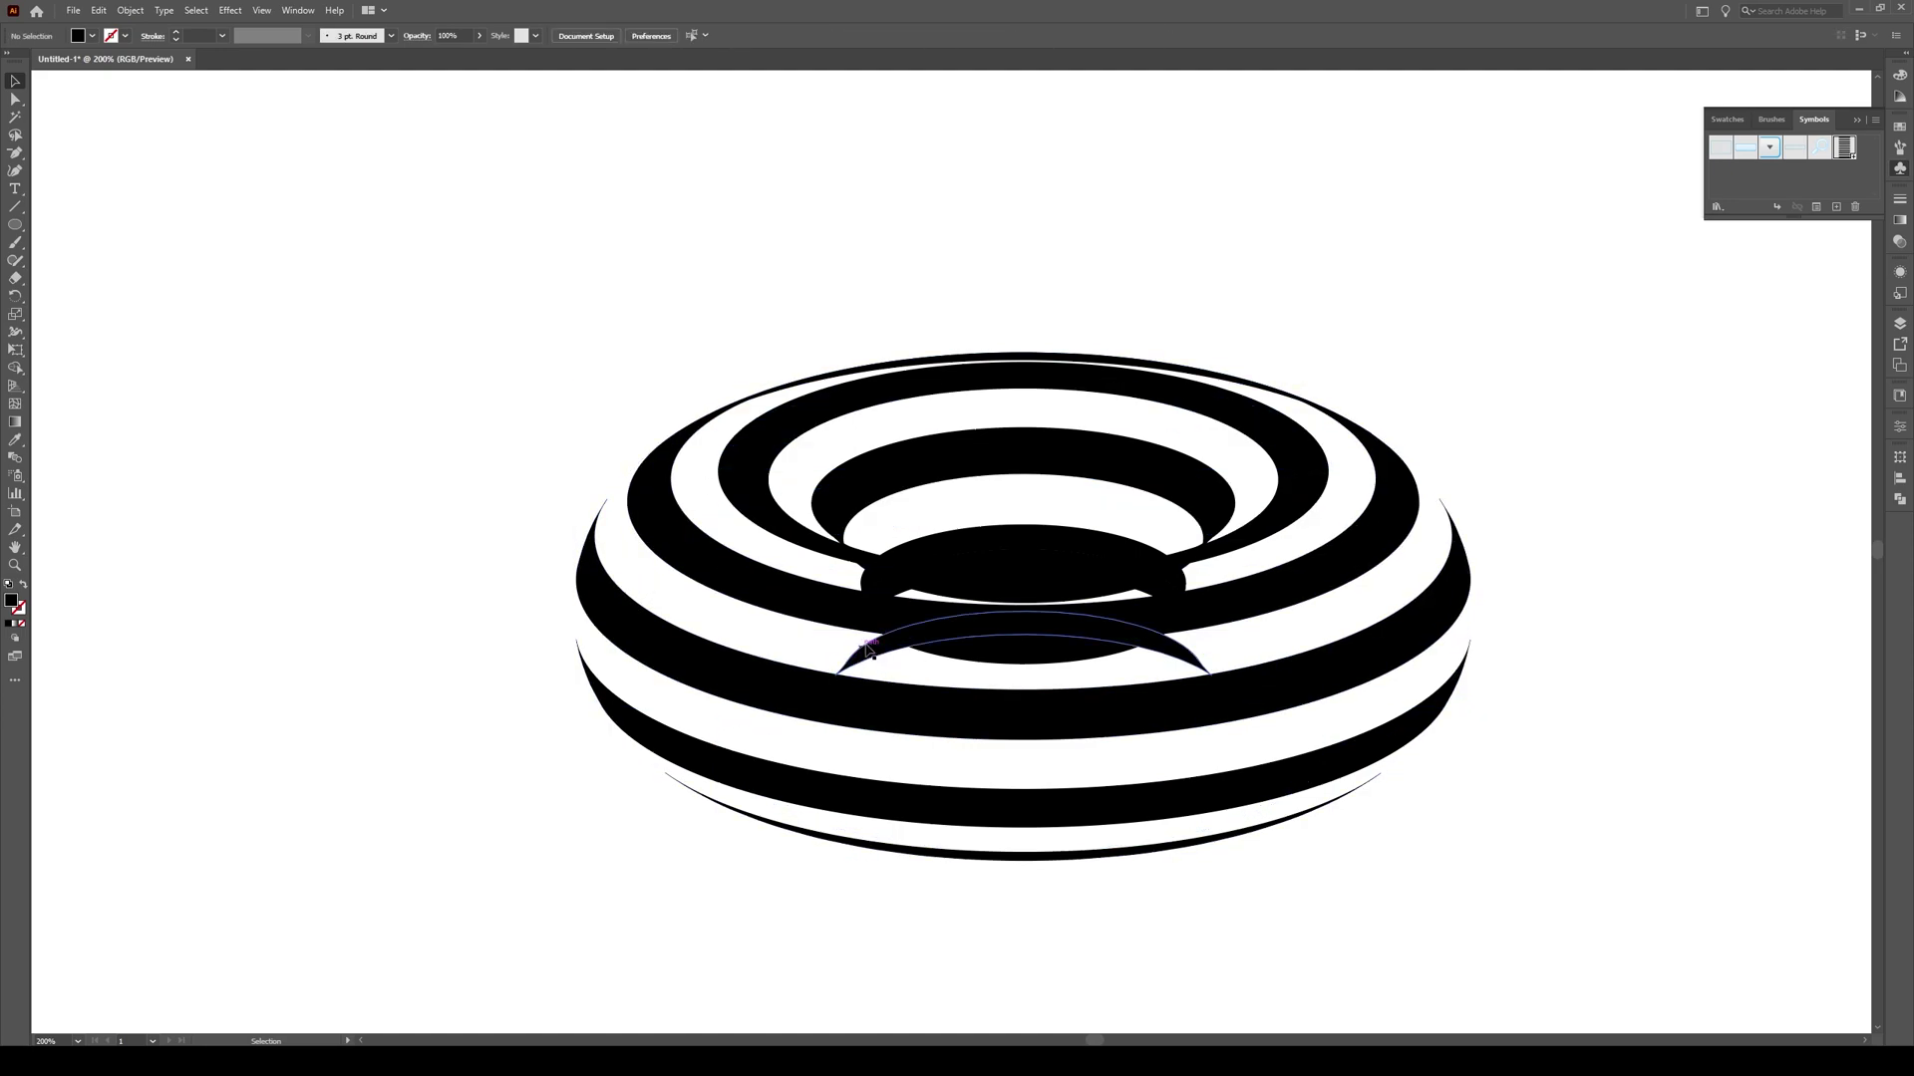
pyautogui.hotkey('ctrl', 'z')
pyautogui.hotkey('ctrl', 'z')
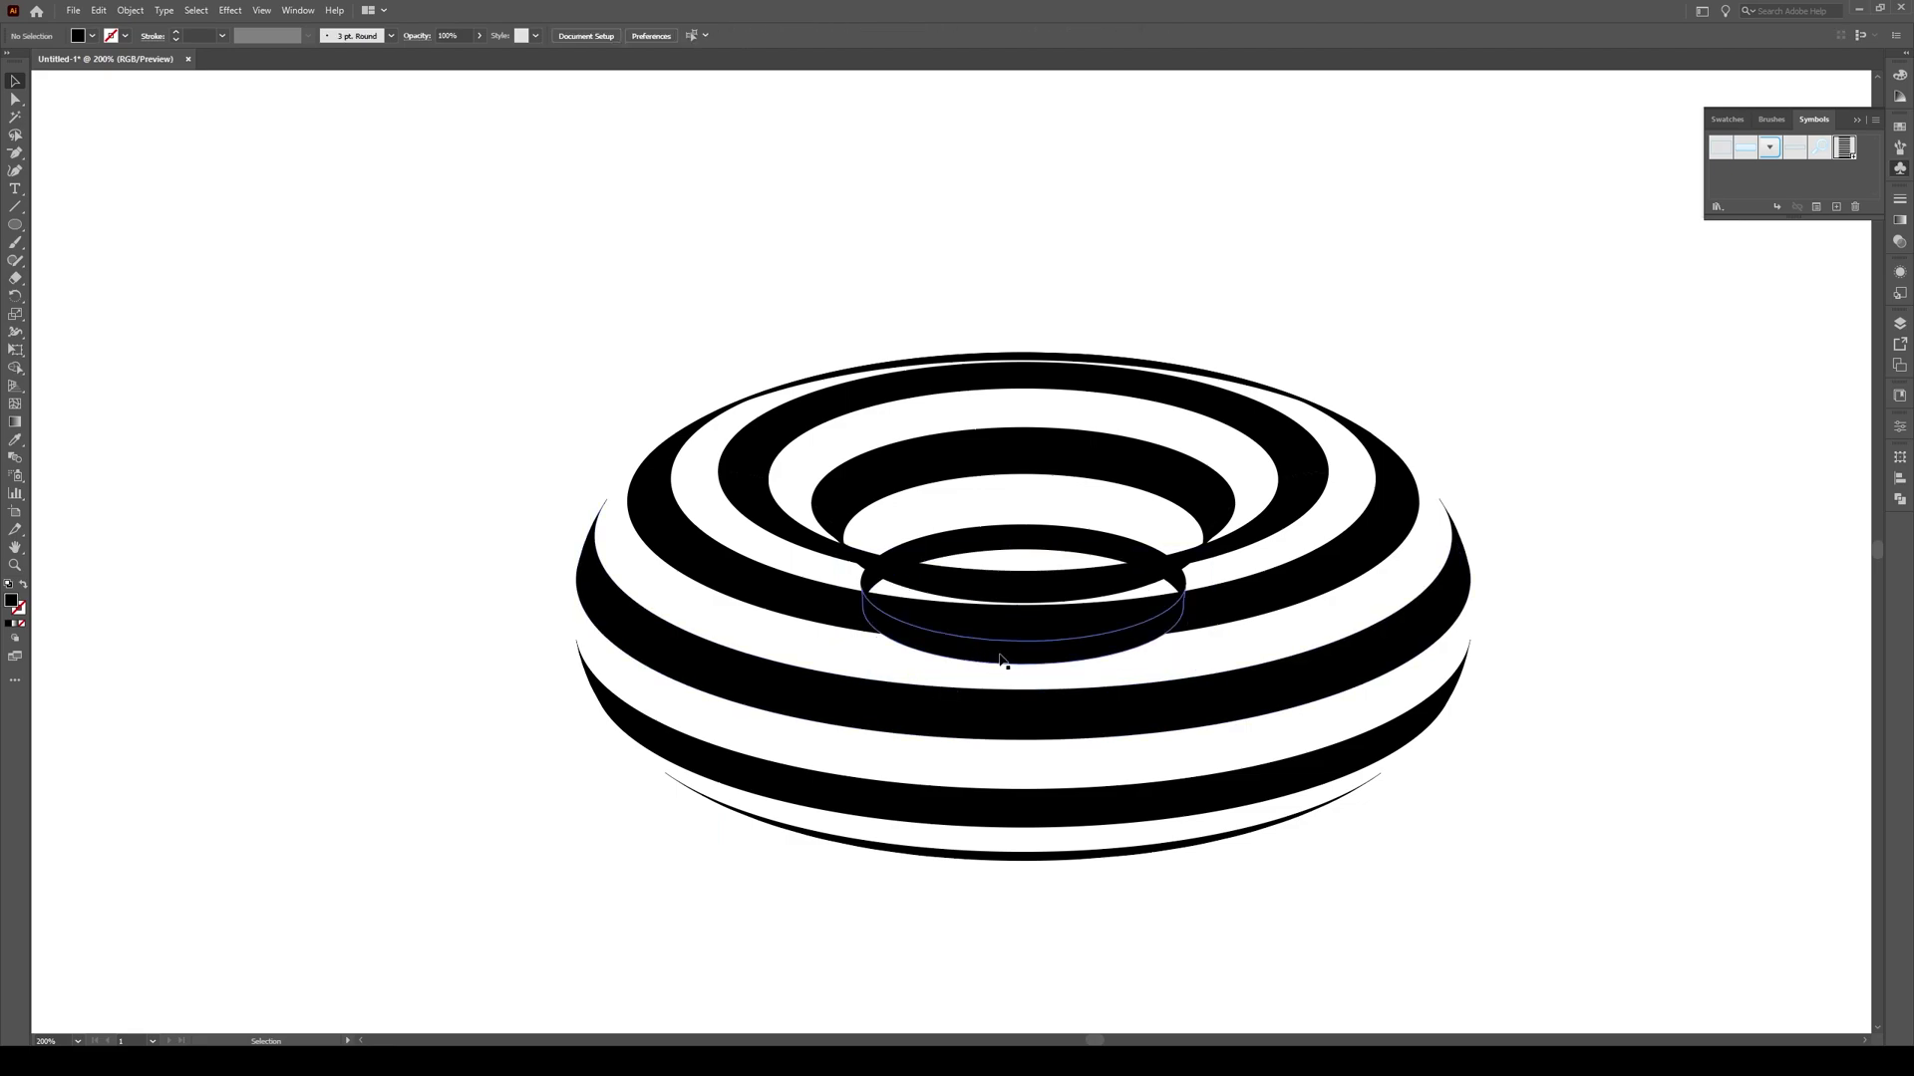
# Ungroup the inner hole shapes and delete the two unwanted lower inner-ring paths
pyautogui.click(1002, 659)
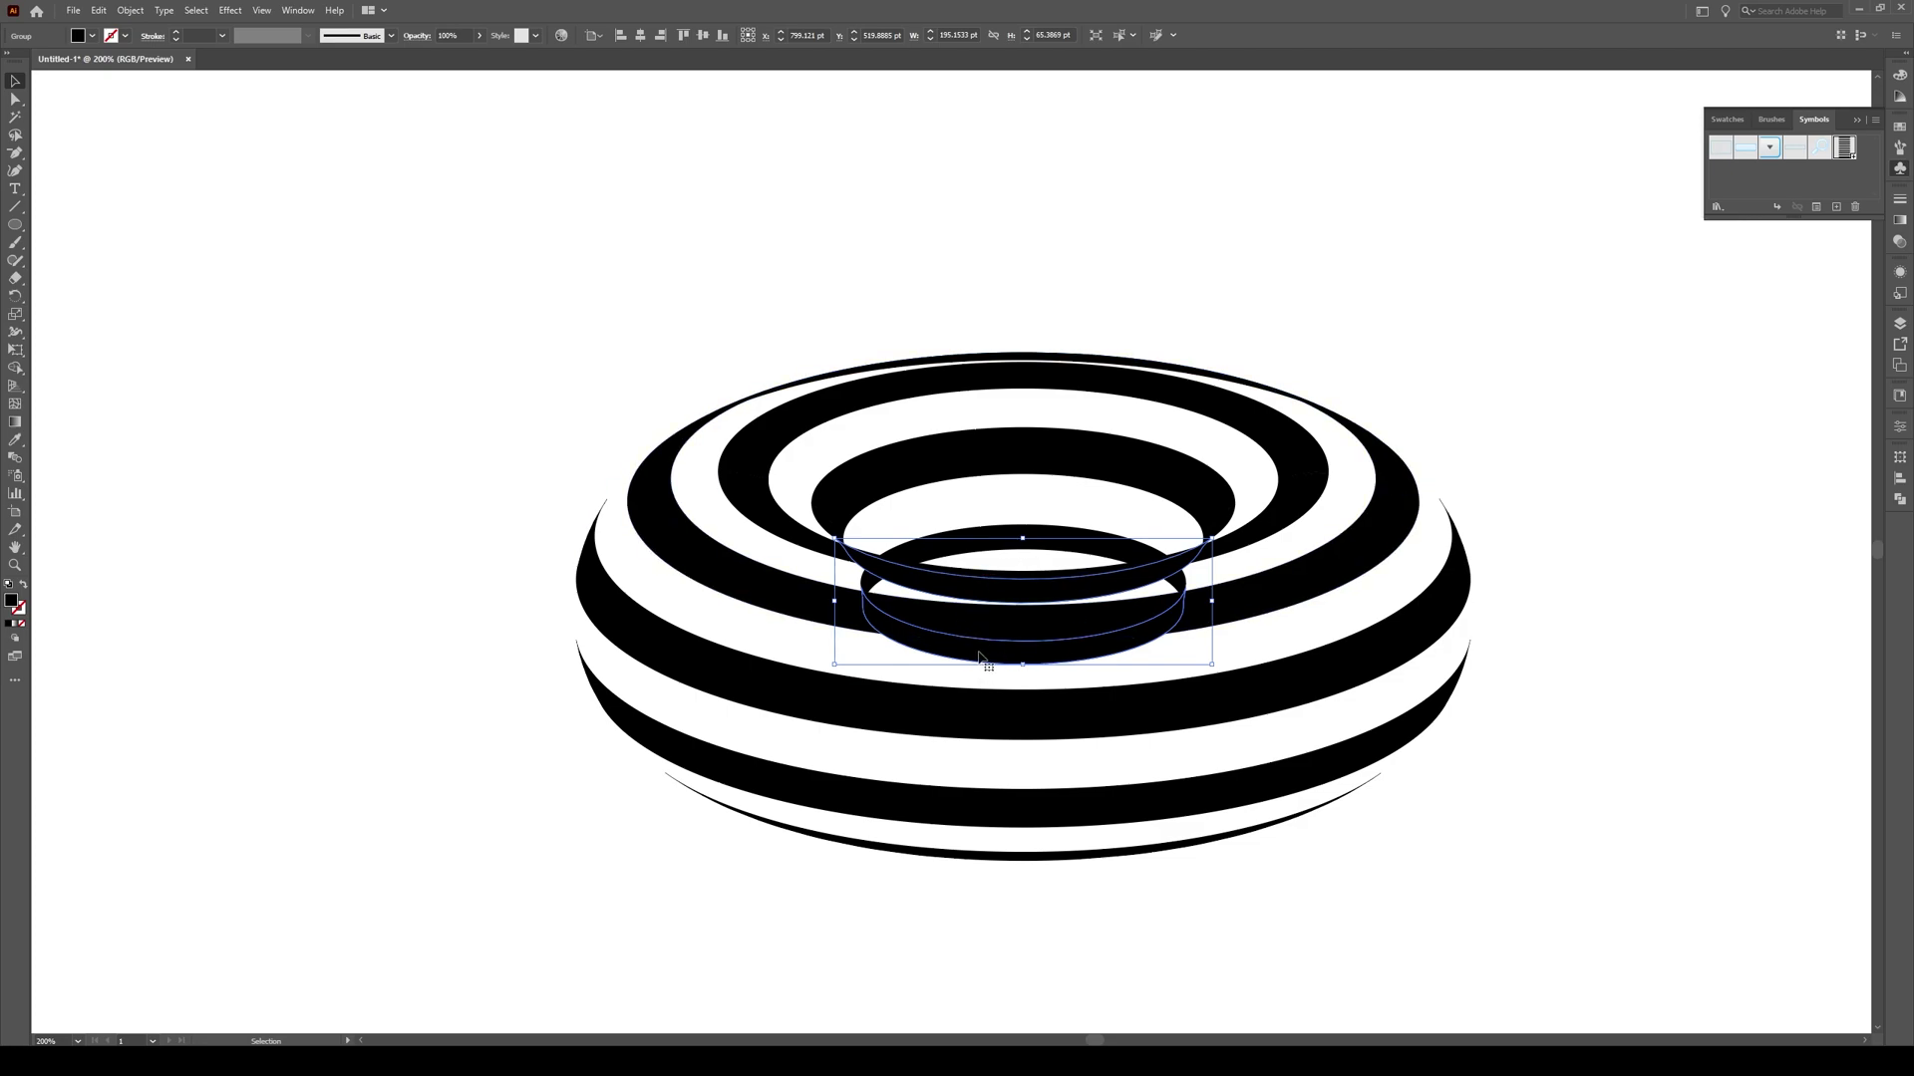
pyautogui.rightClick(980, 657)
pyautogui.click(1046, 763)
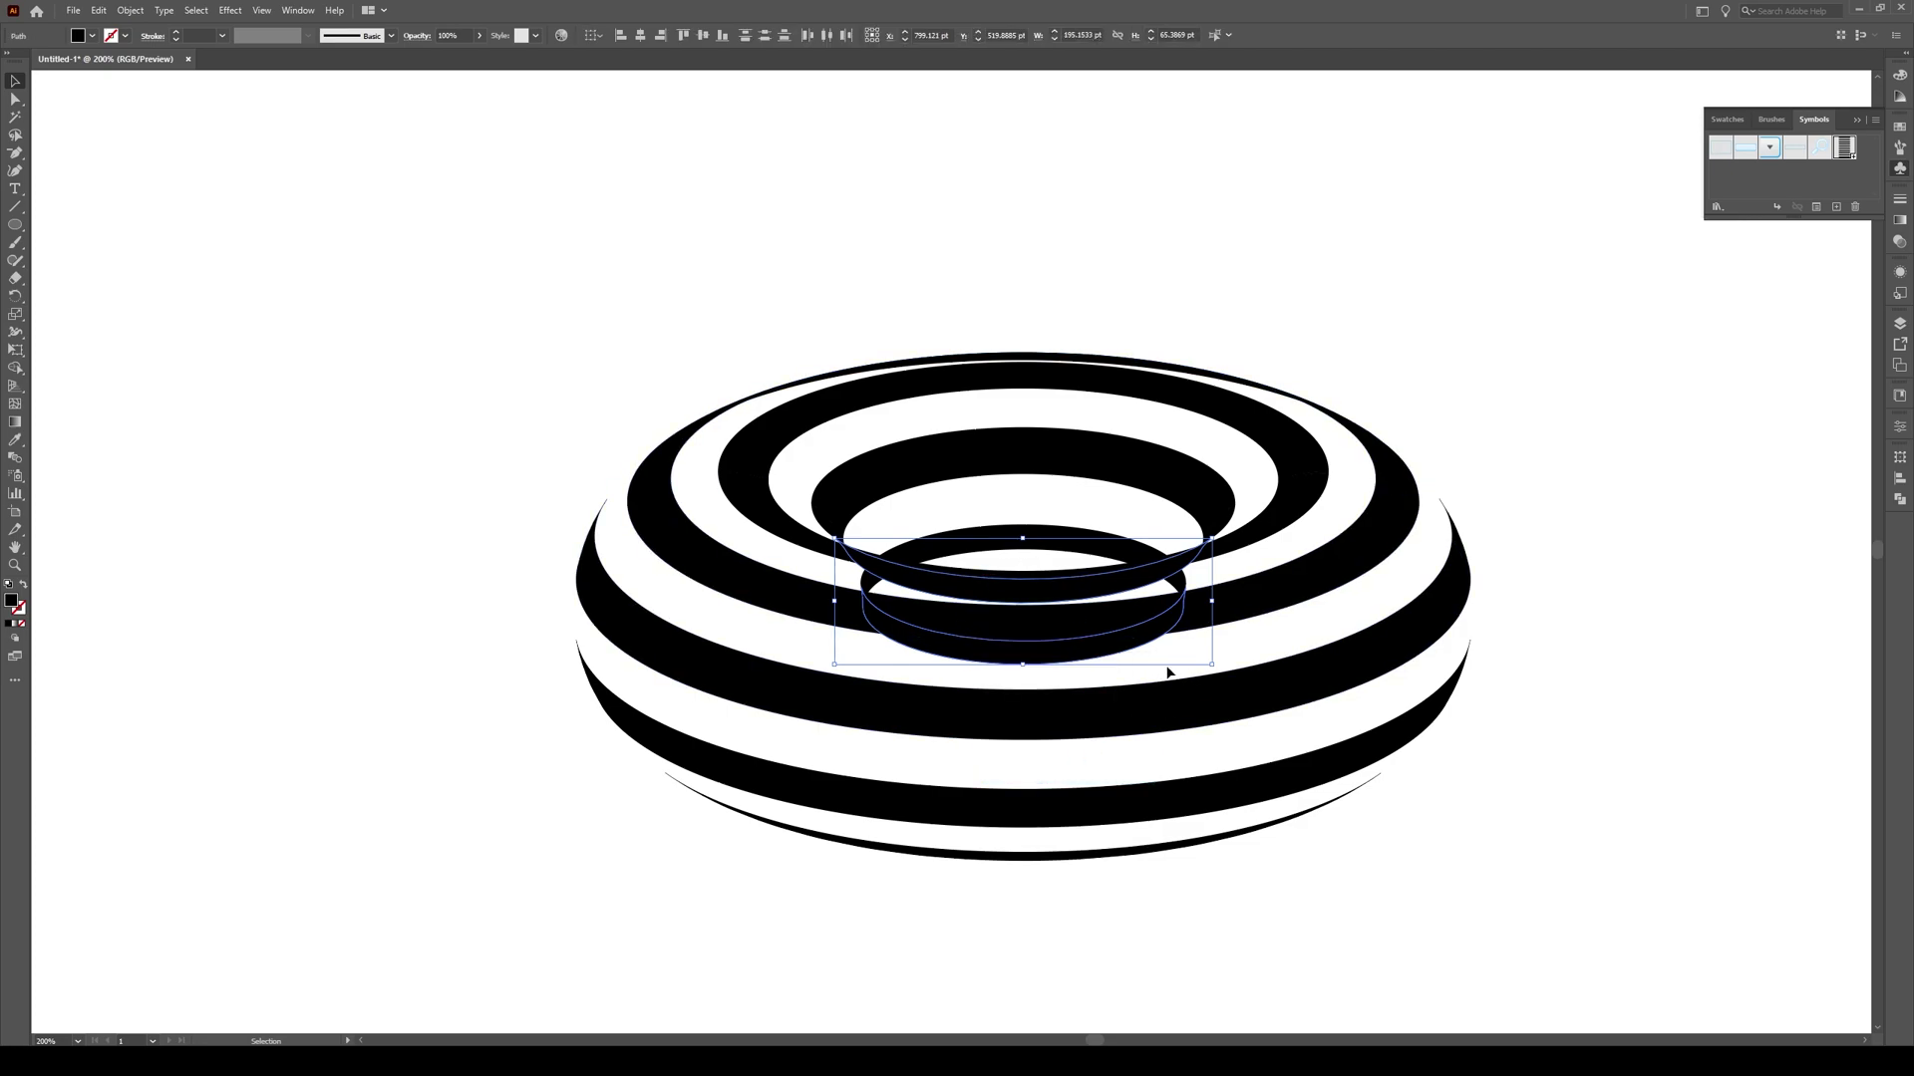
pyautogui.click(949, 612)
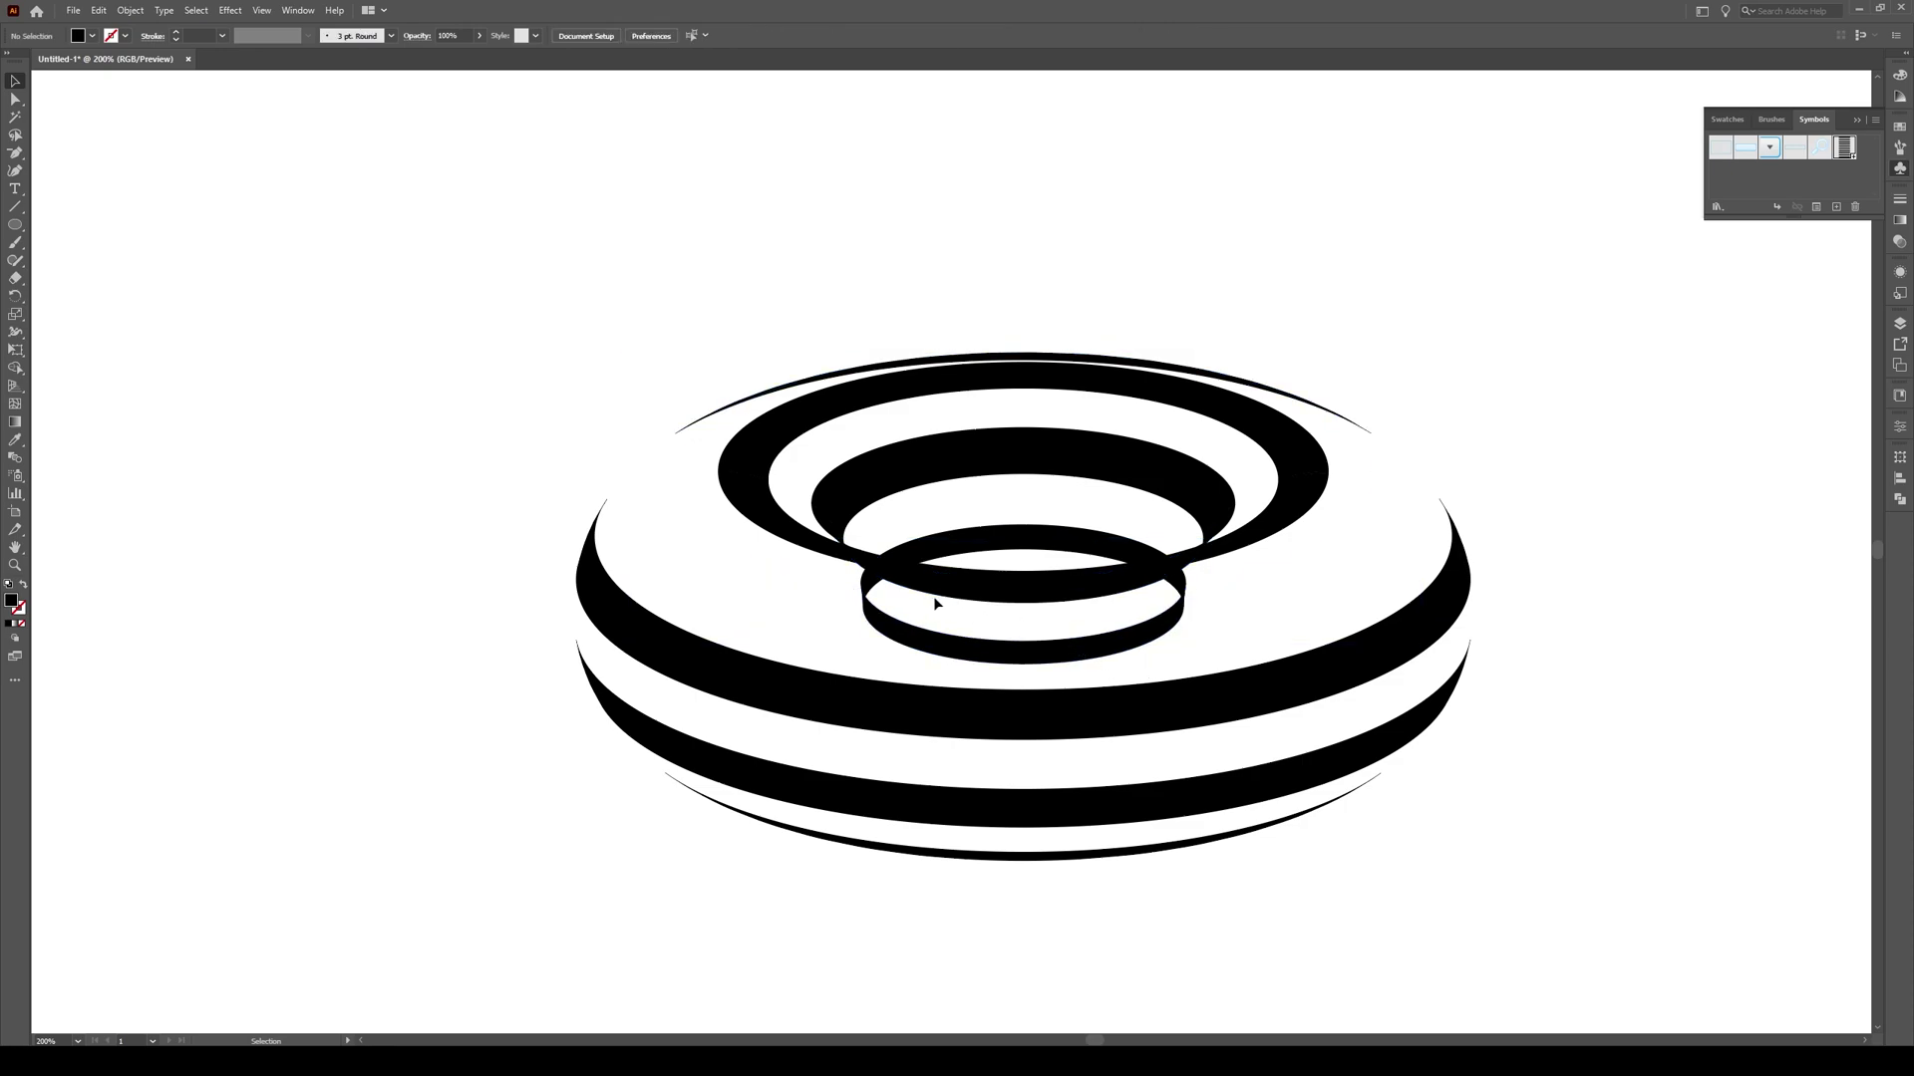
pyautogui.hotkey('ctrl', 'z')
pyautogui.click(1029, 664)
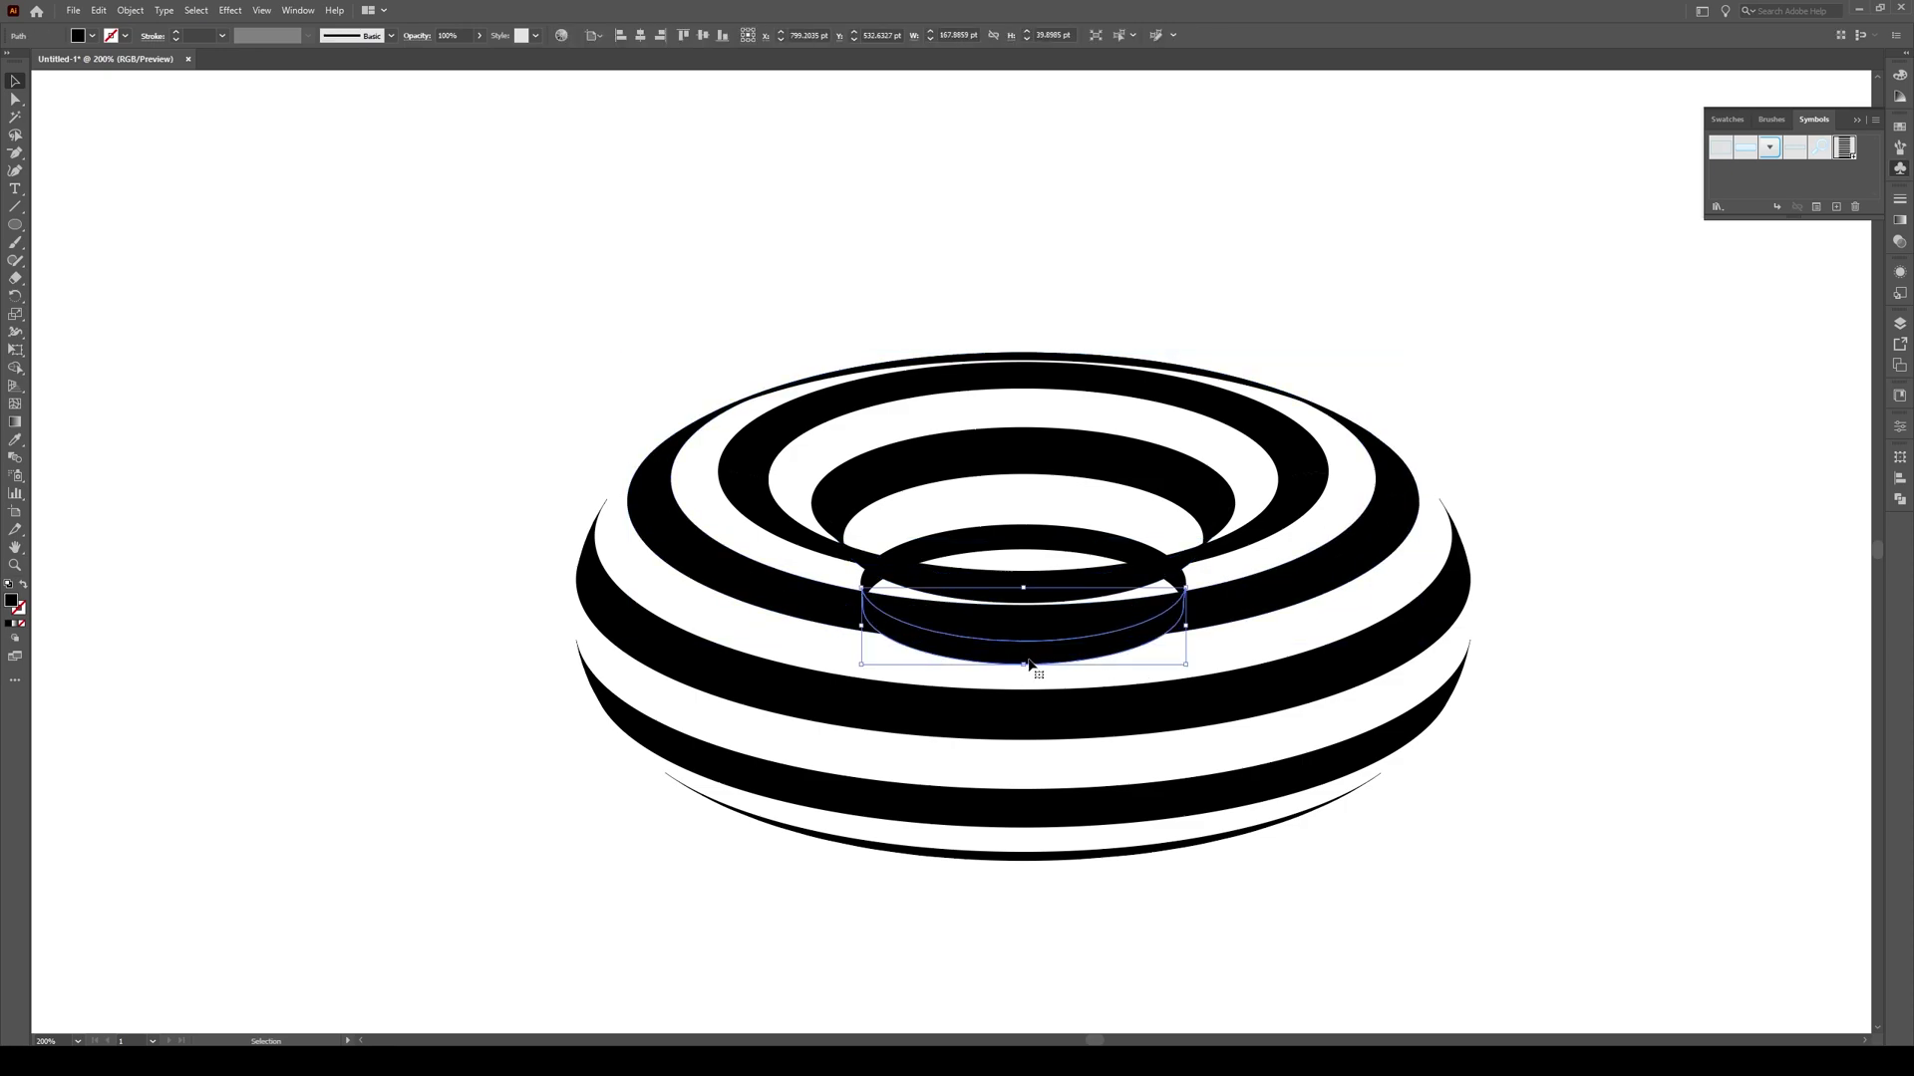
pyautogui.press('Delete')
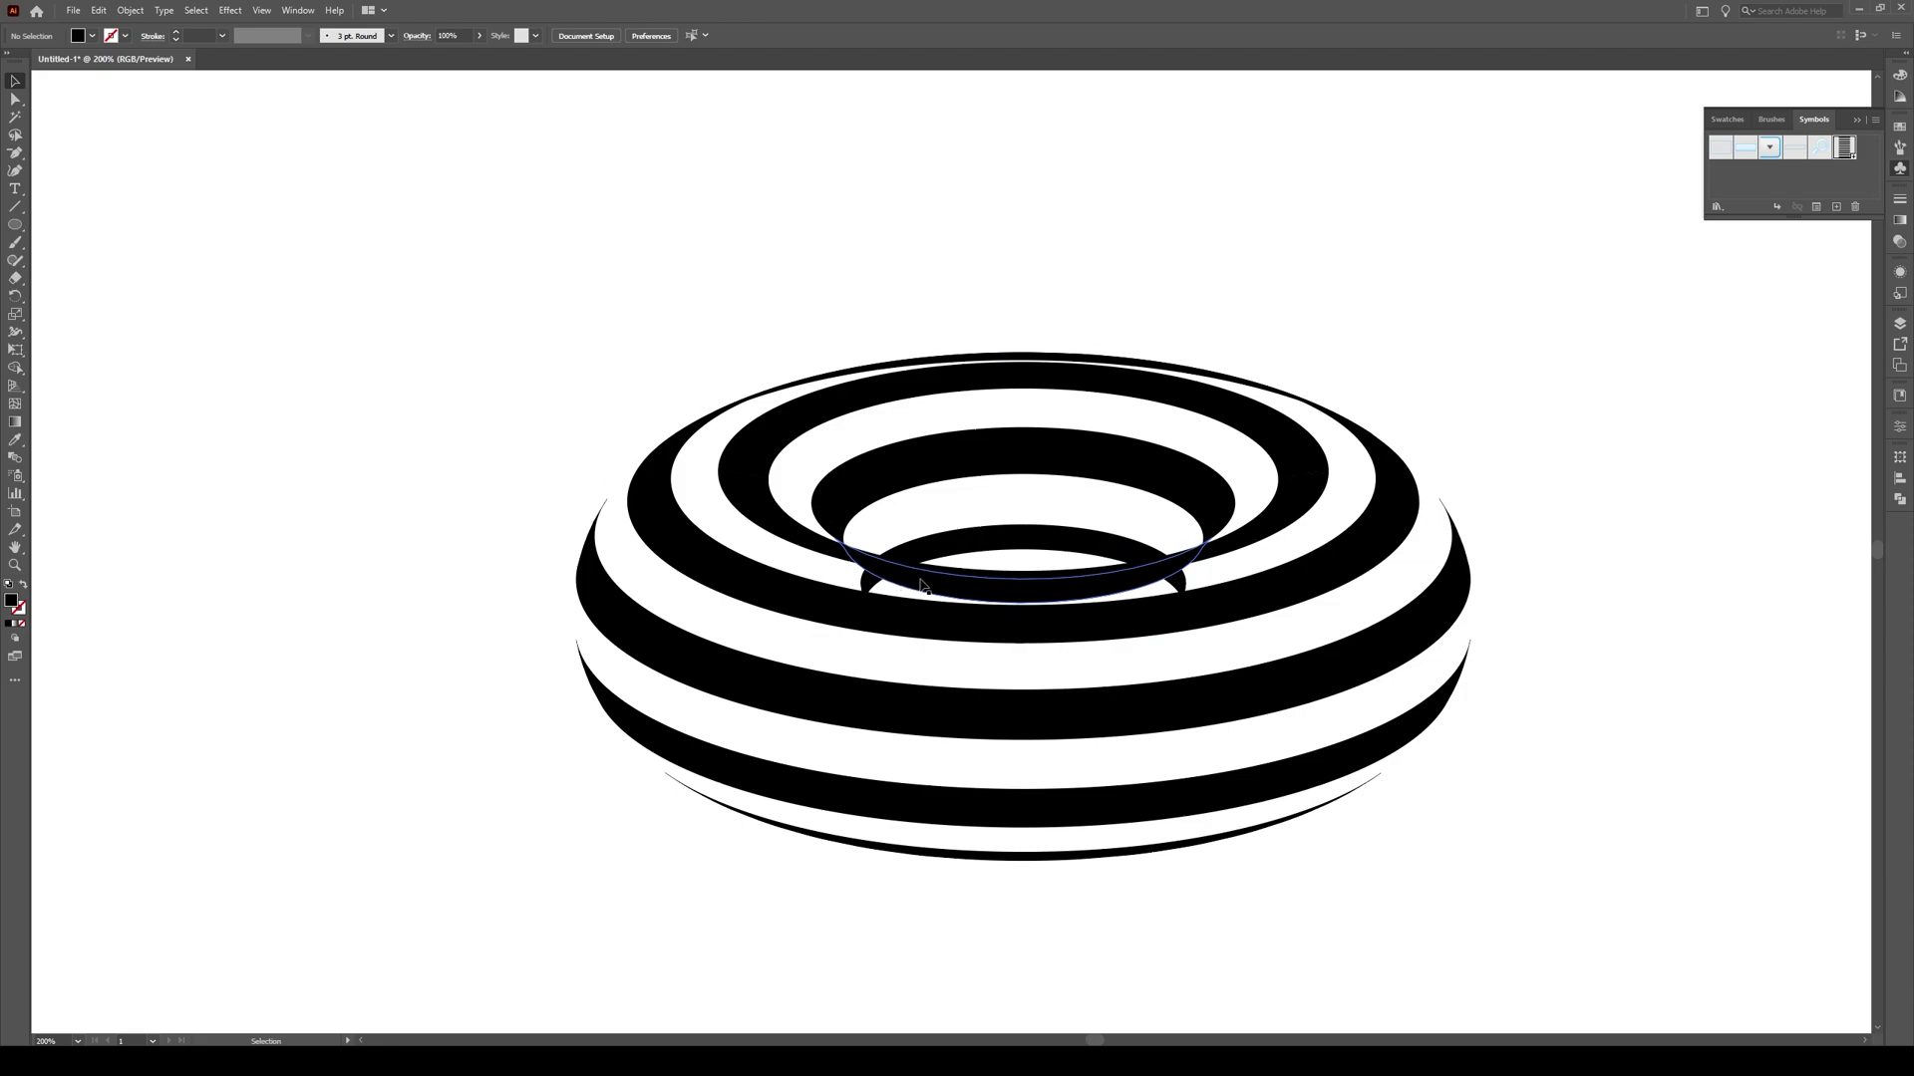
pyautogui.click(1065, 600)
pyautogui.press('Delete')
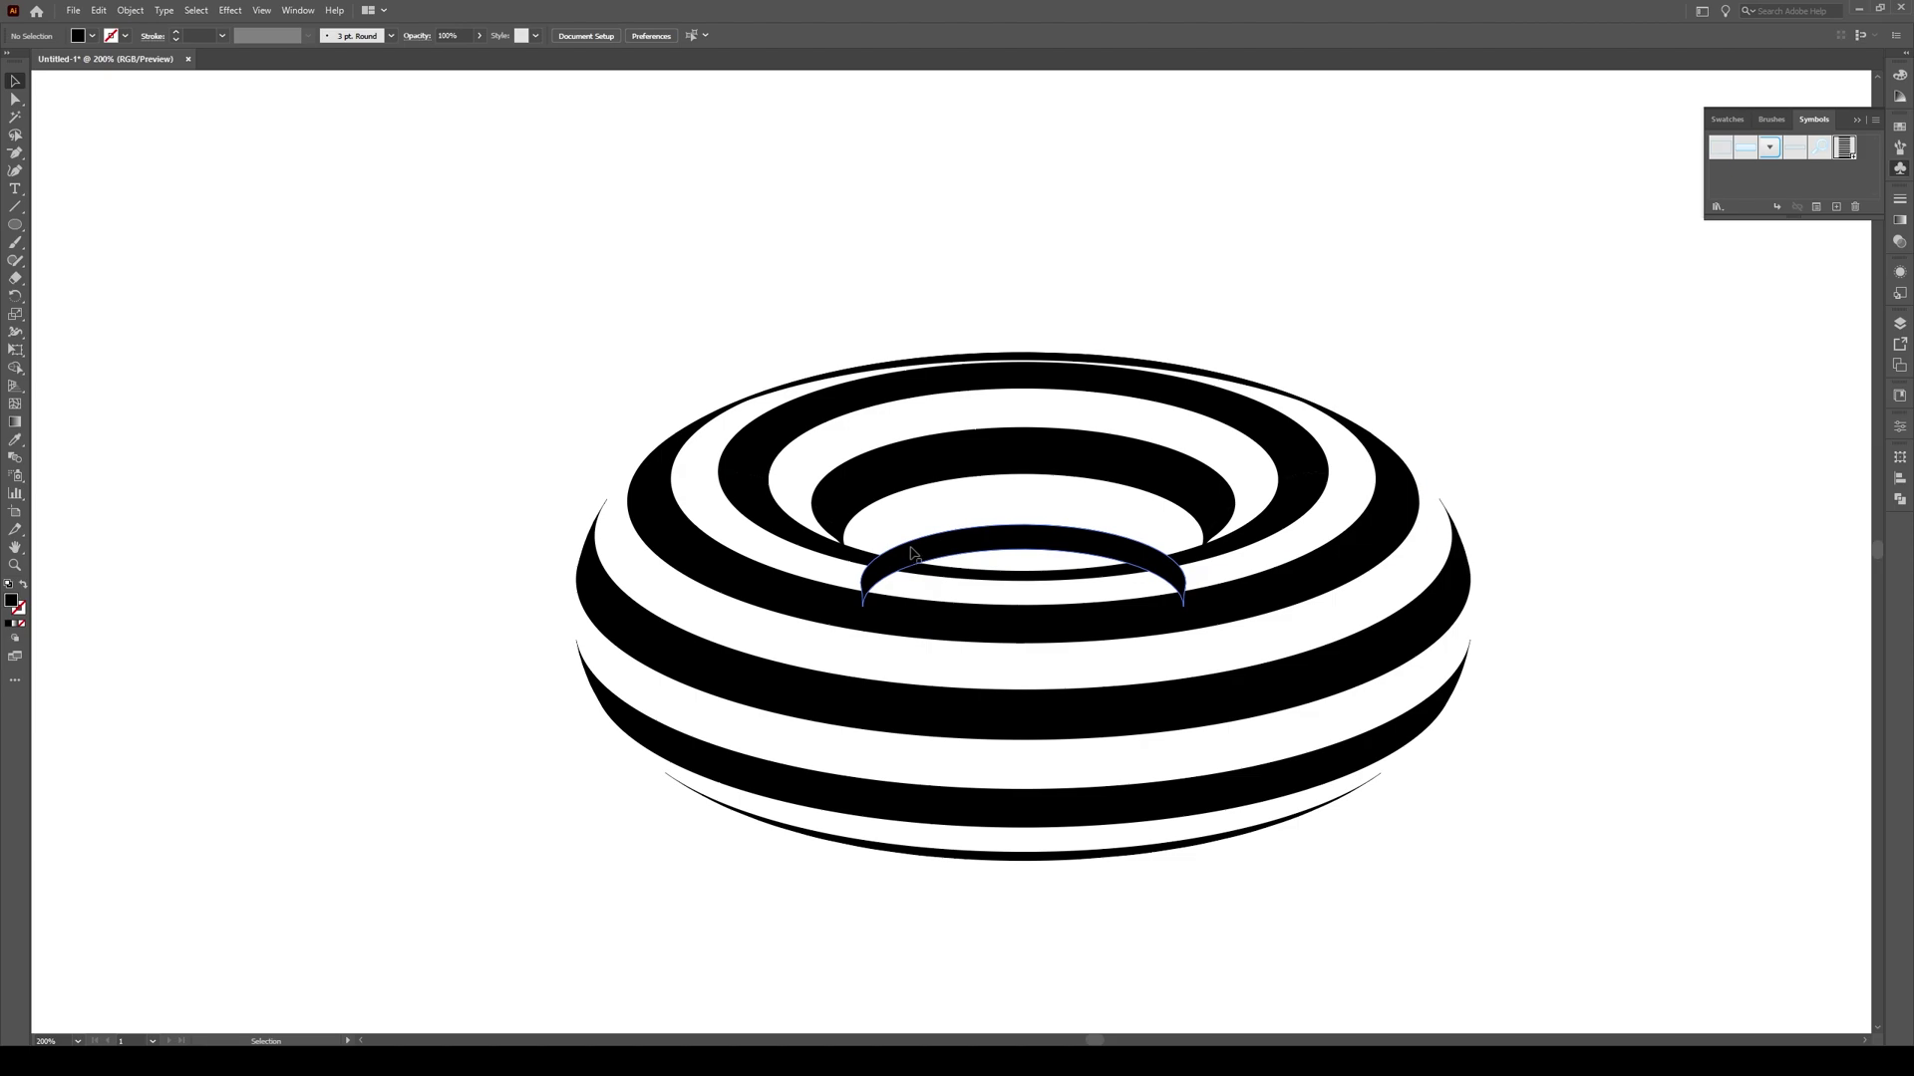
# Zoom in, ungroup the spiral stripe shapes, and isolate the inner arc for editing
pyautogui.scroll(2, 1077, 555)
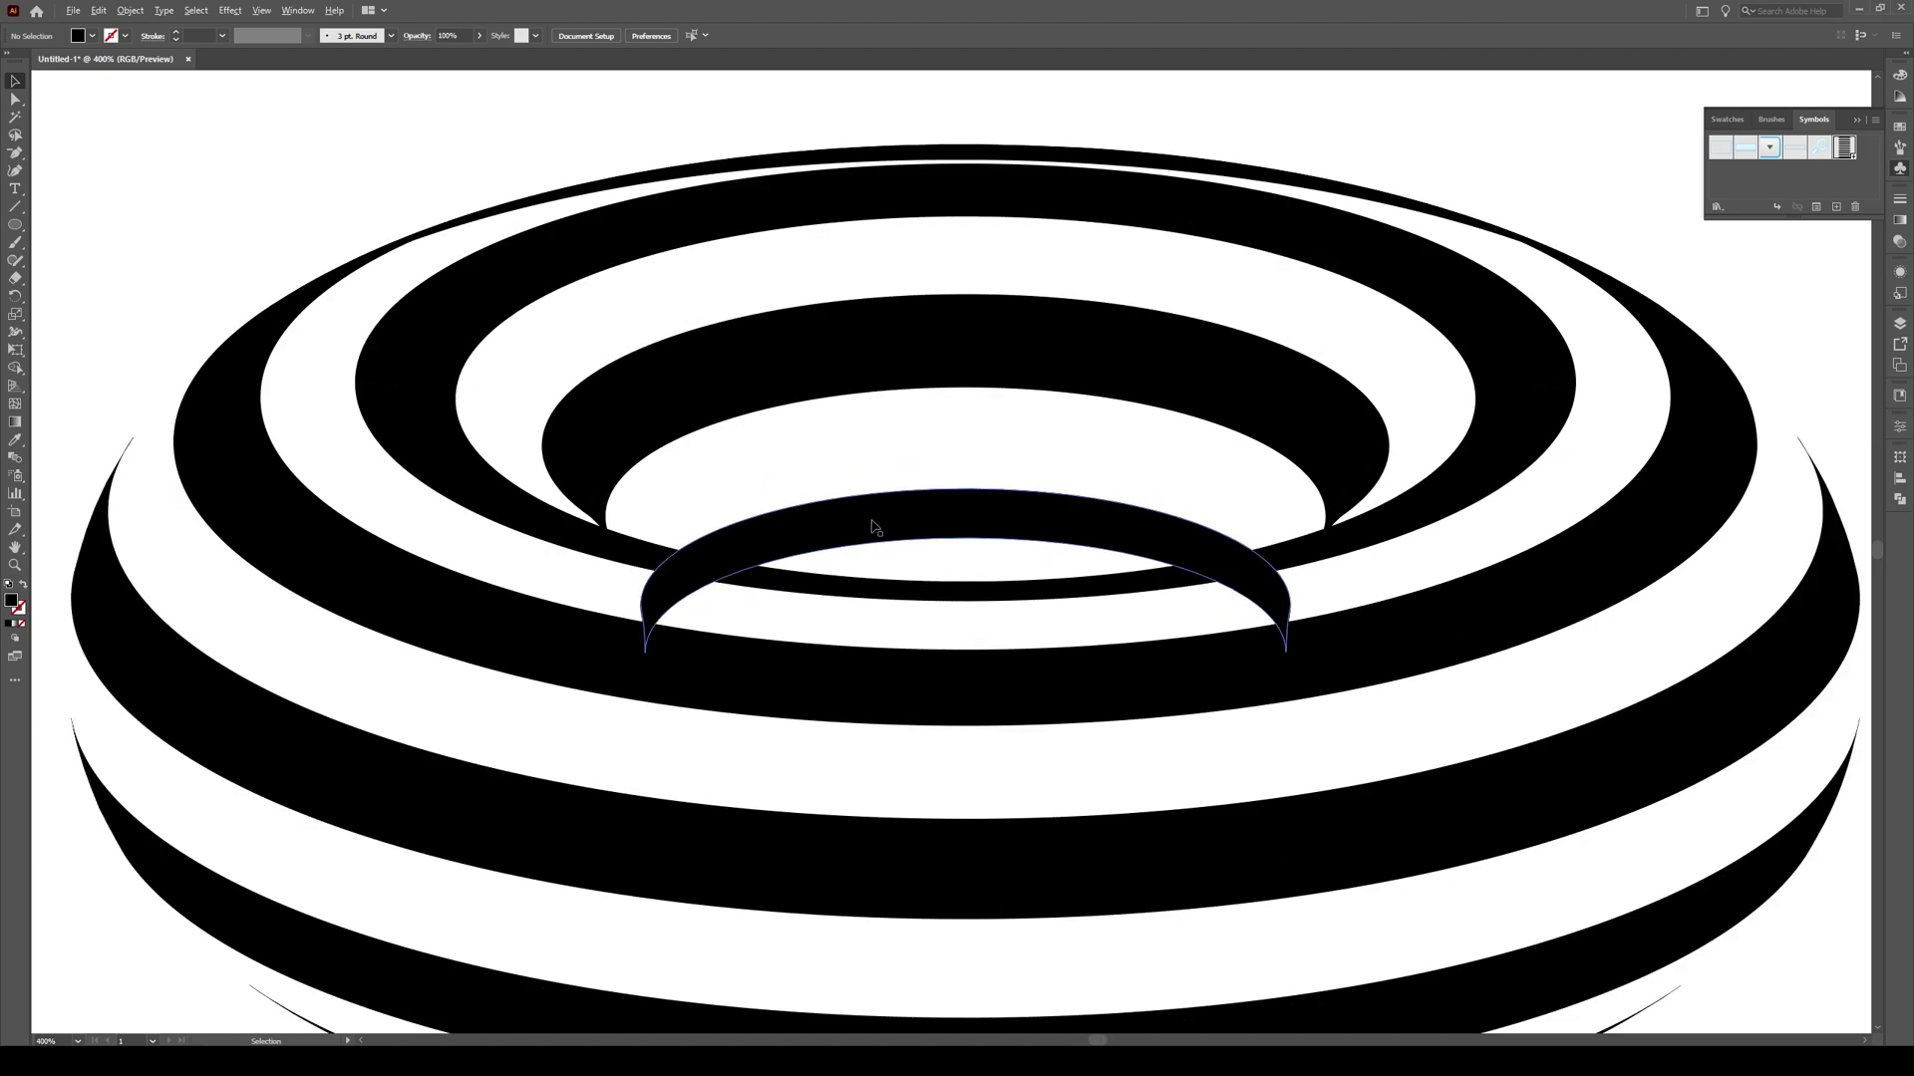
pyautogui.scroll(1, 873, 526)
pyautogui.scroll(1, 708, 575)
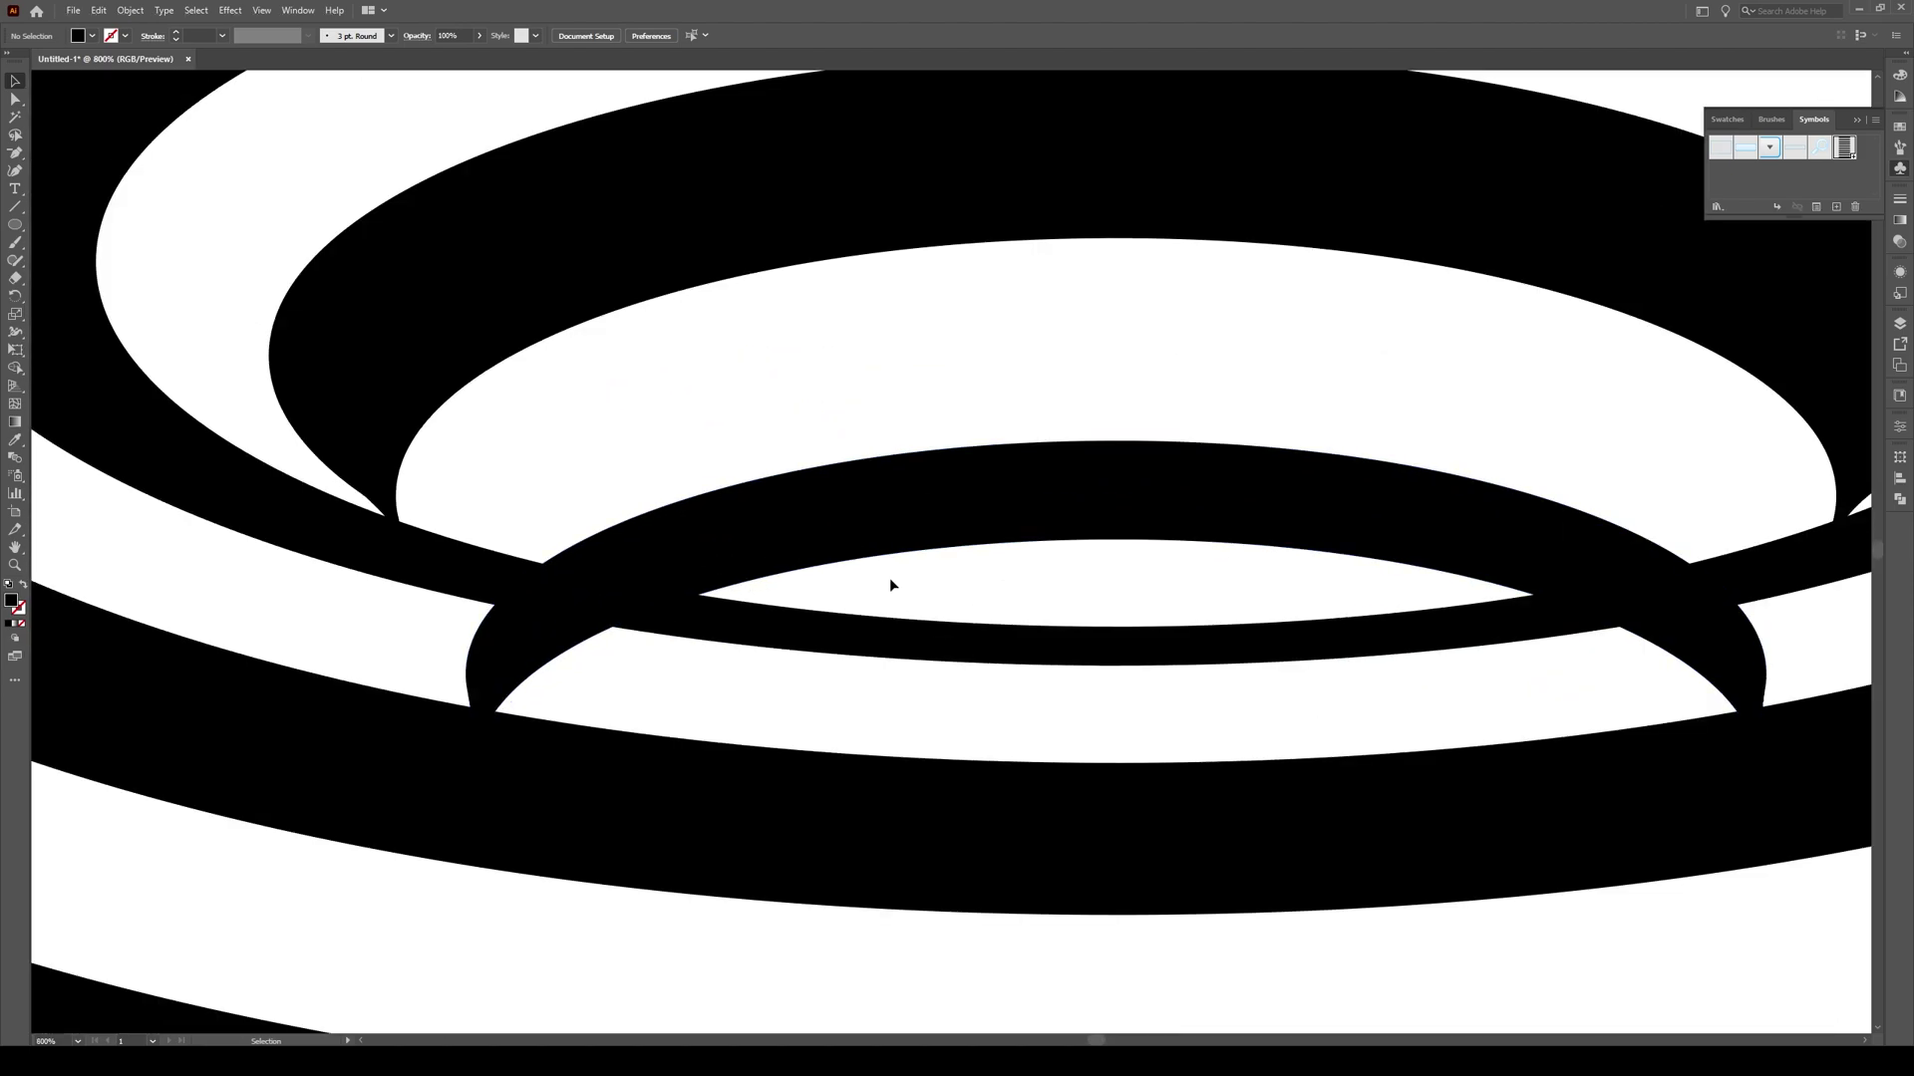
pyautogui.click(848, 503)
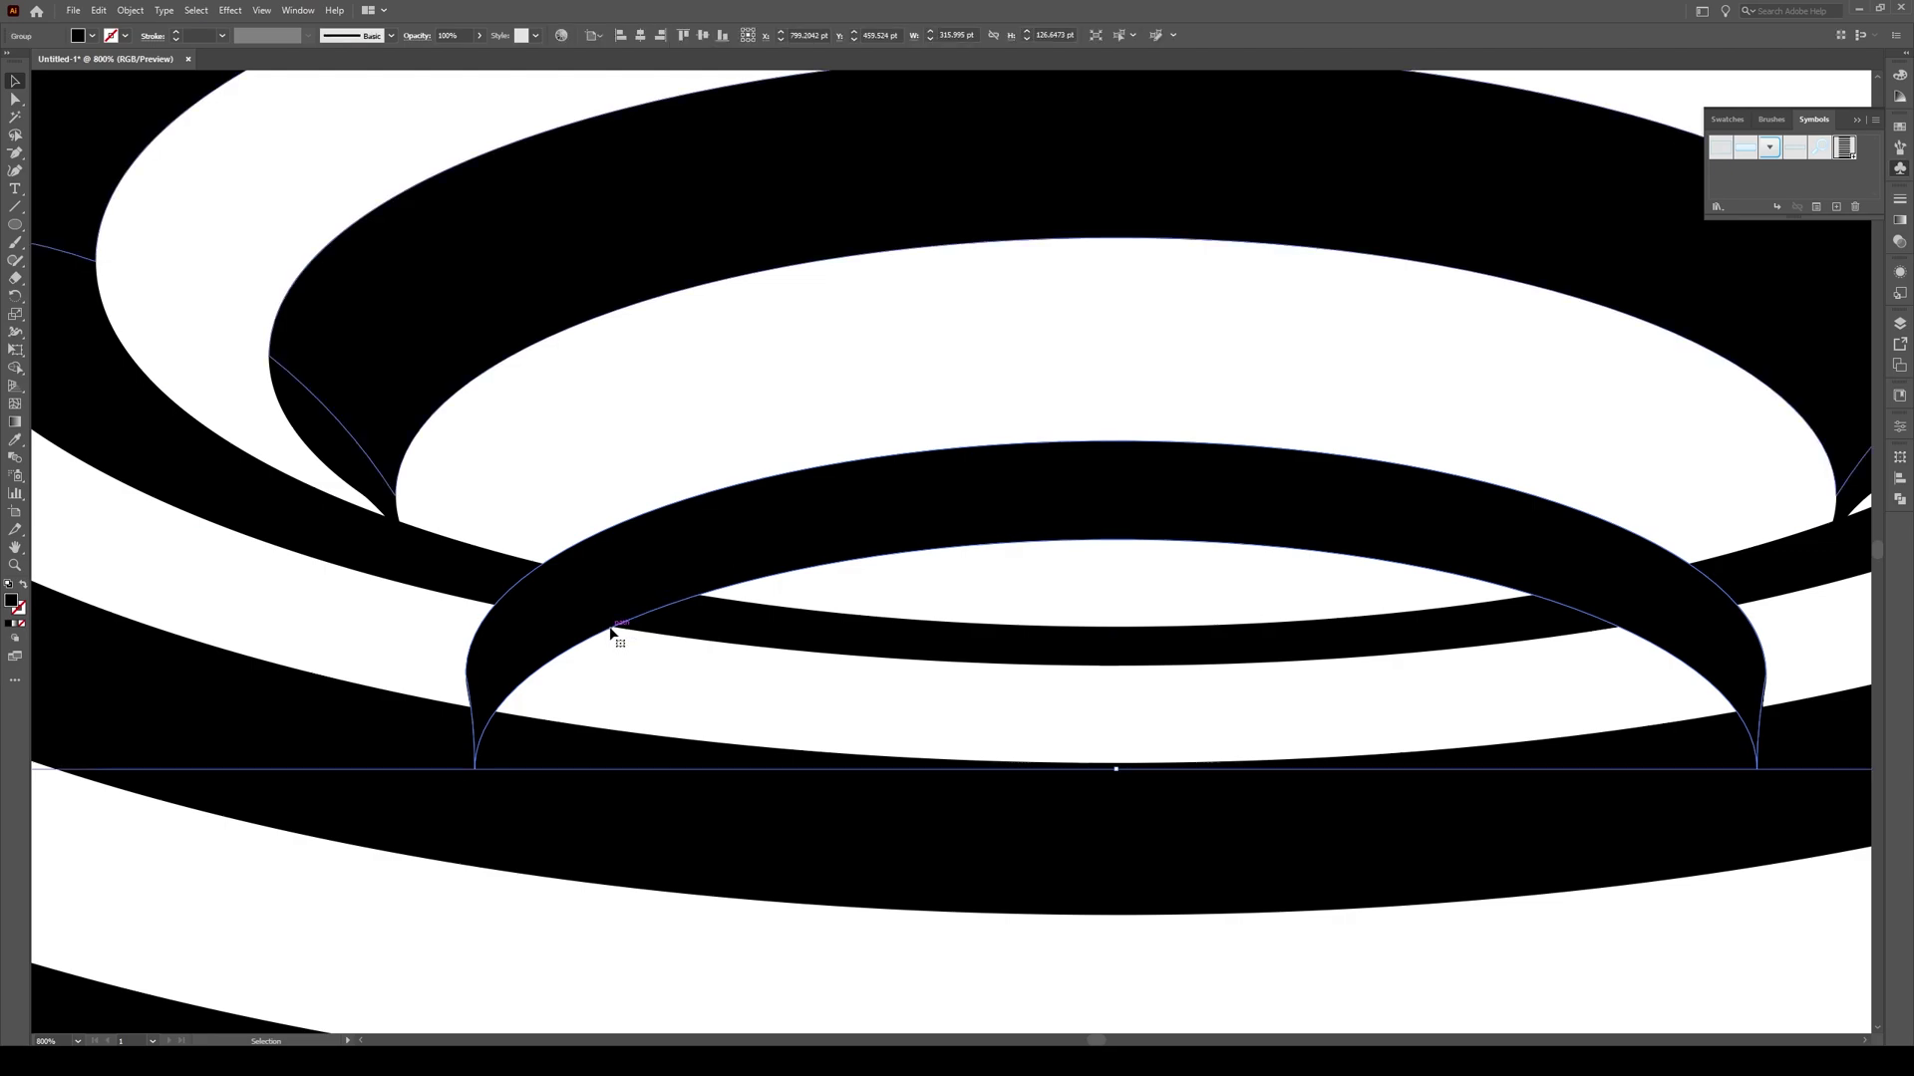
pyautogui.rightClick(608, 583)
pyautogui.click(677, 702)
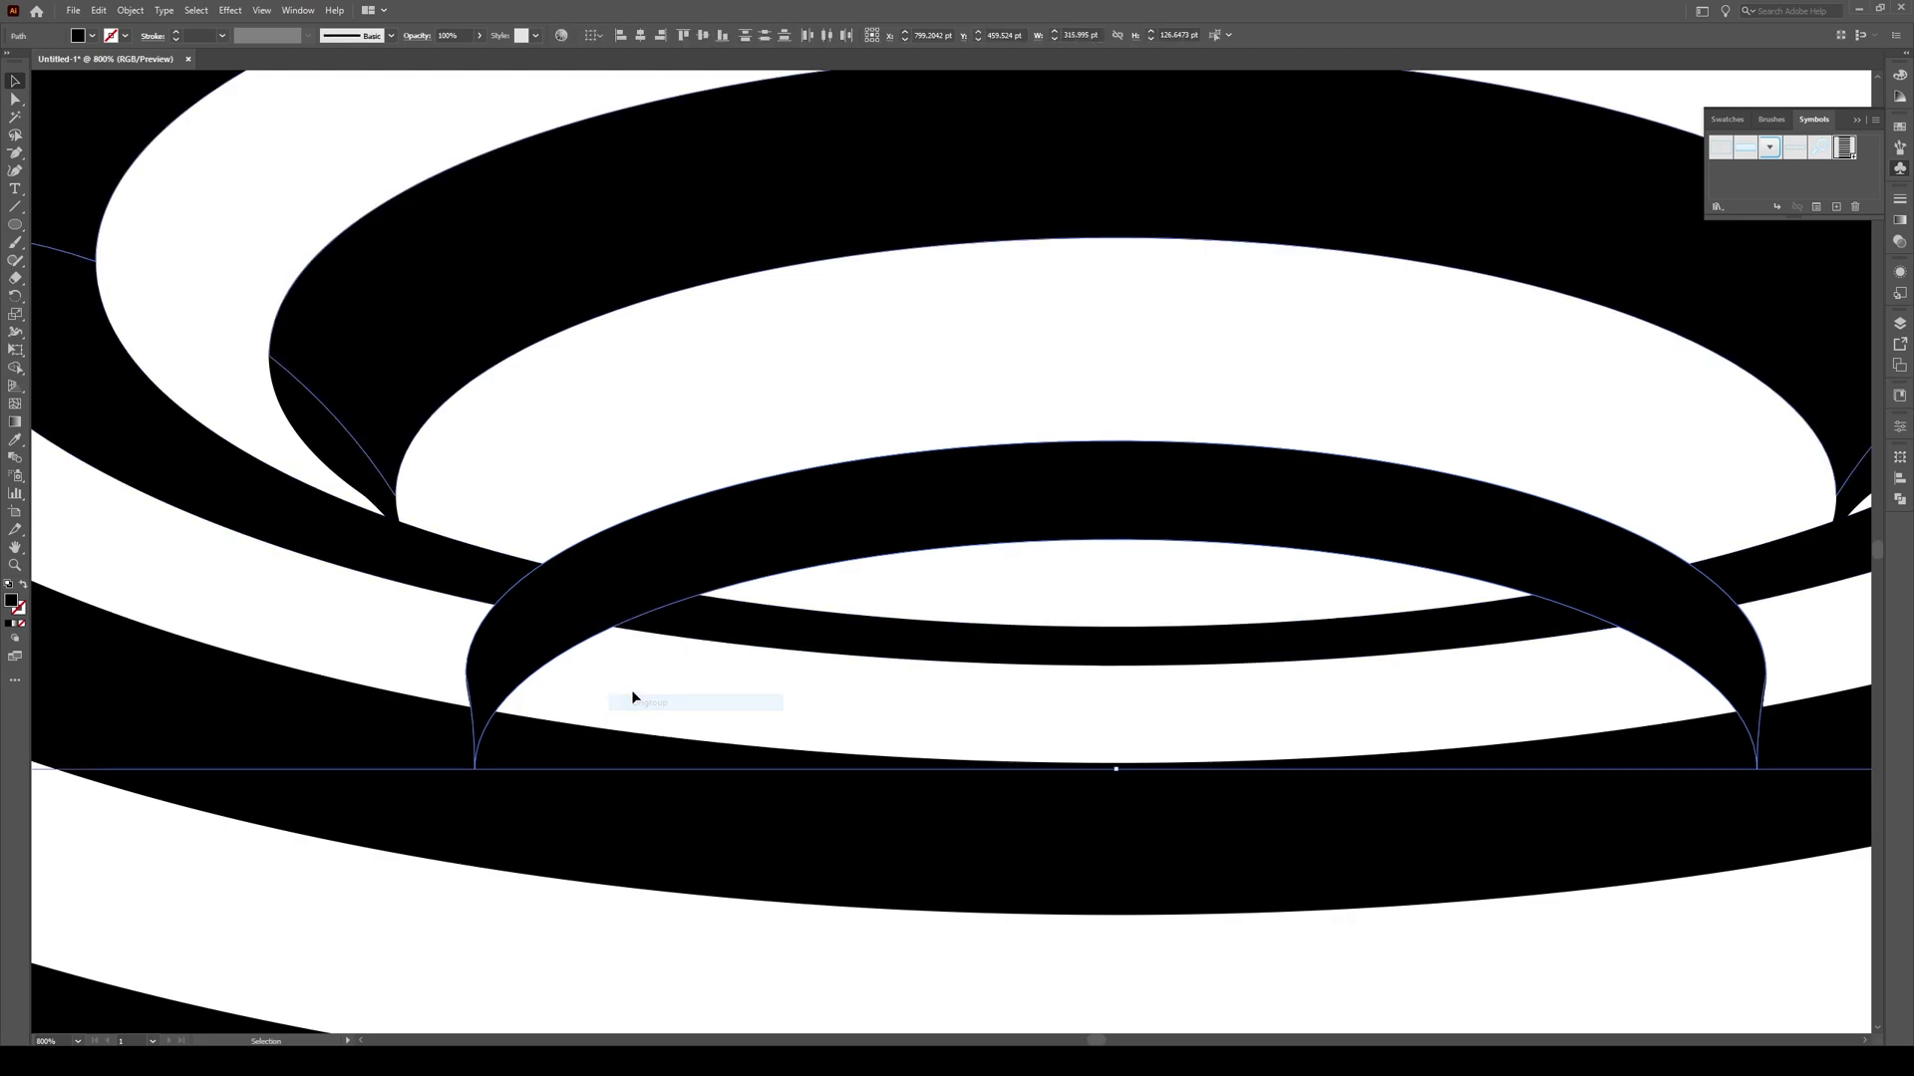
pyautogui.click(631, 689)
pyautogui.click(653, 564)
pyautogui.rightClick(649, 566)
pyautogui.click(607, 698)
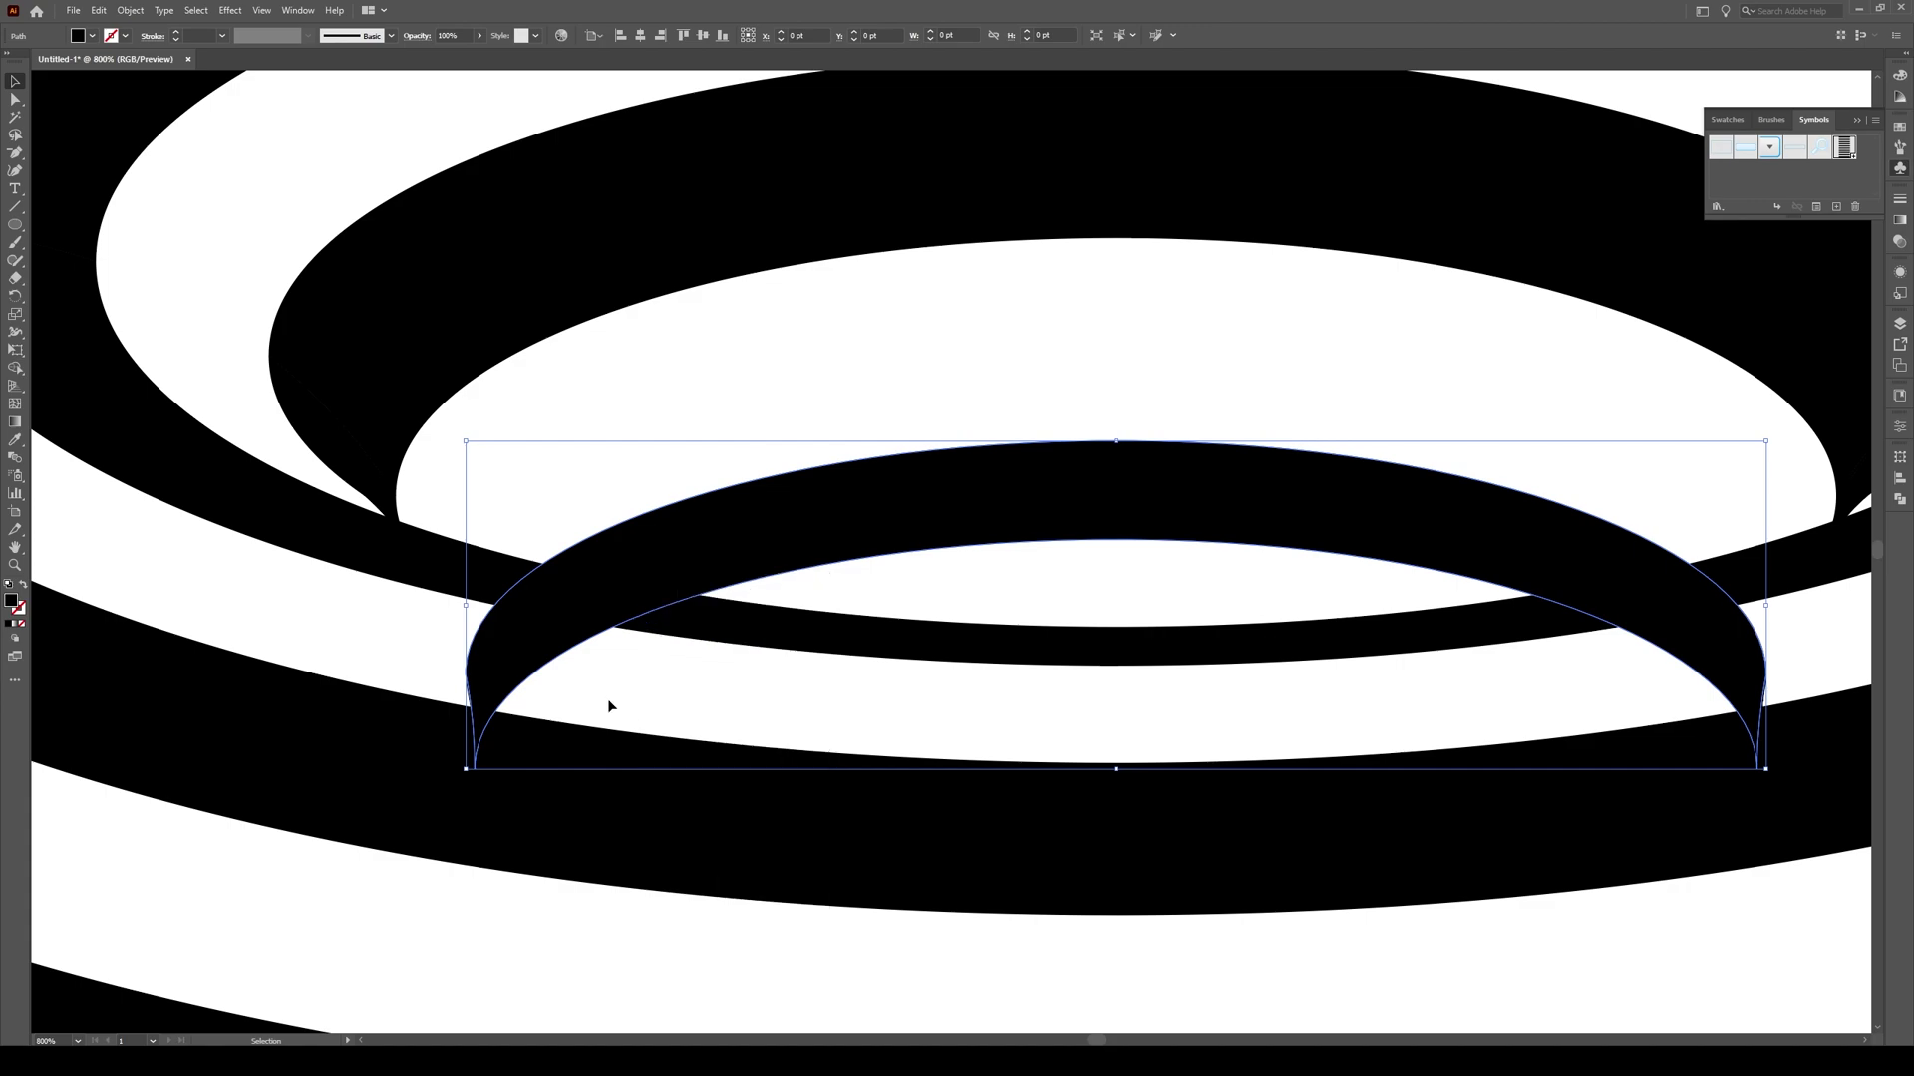
pyautogui.click(607, 698)
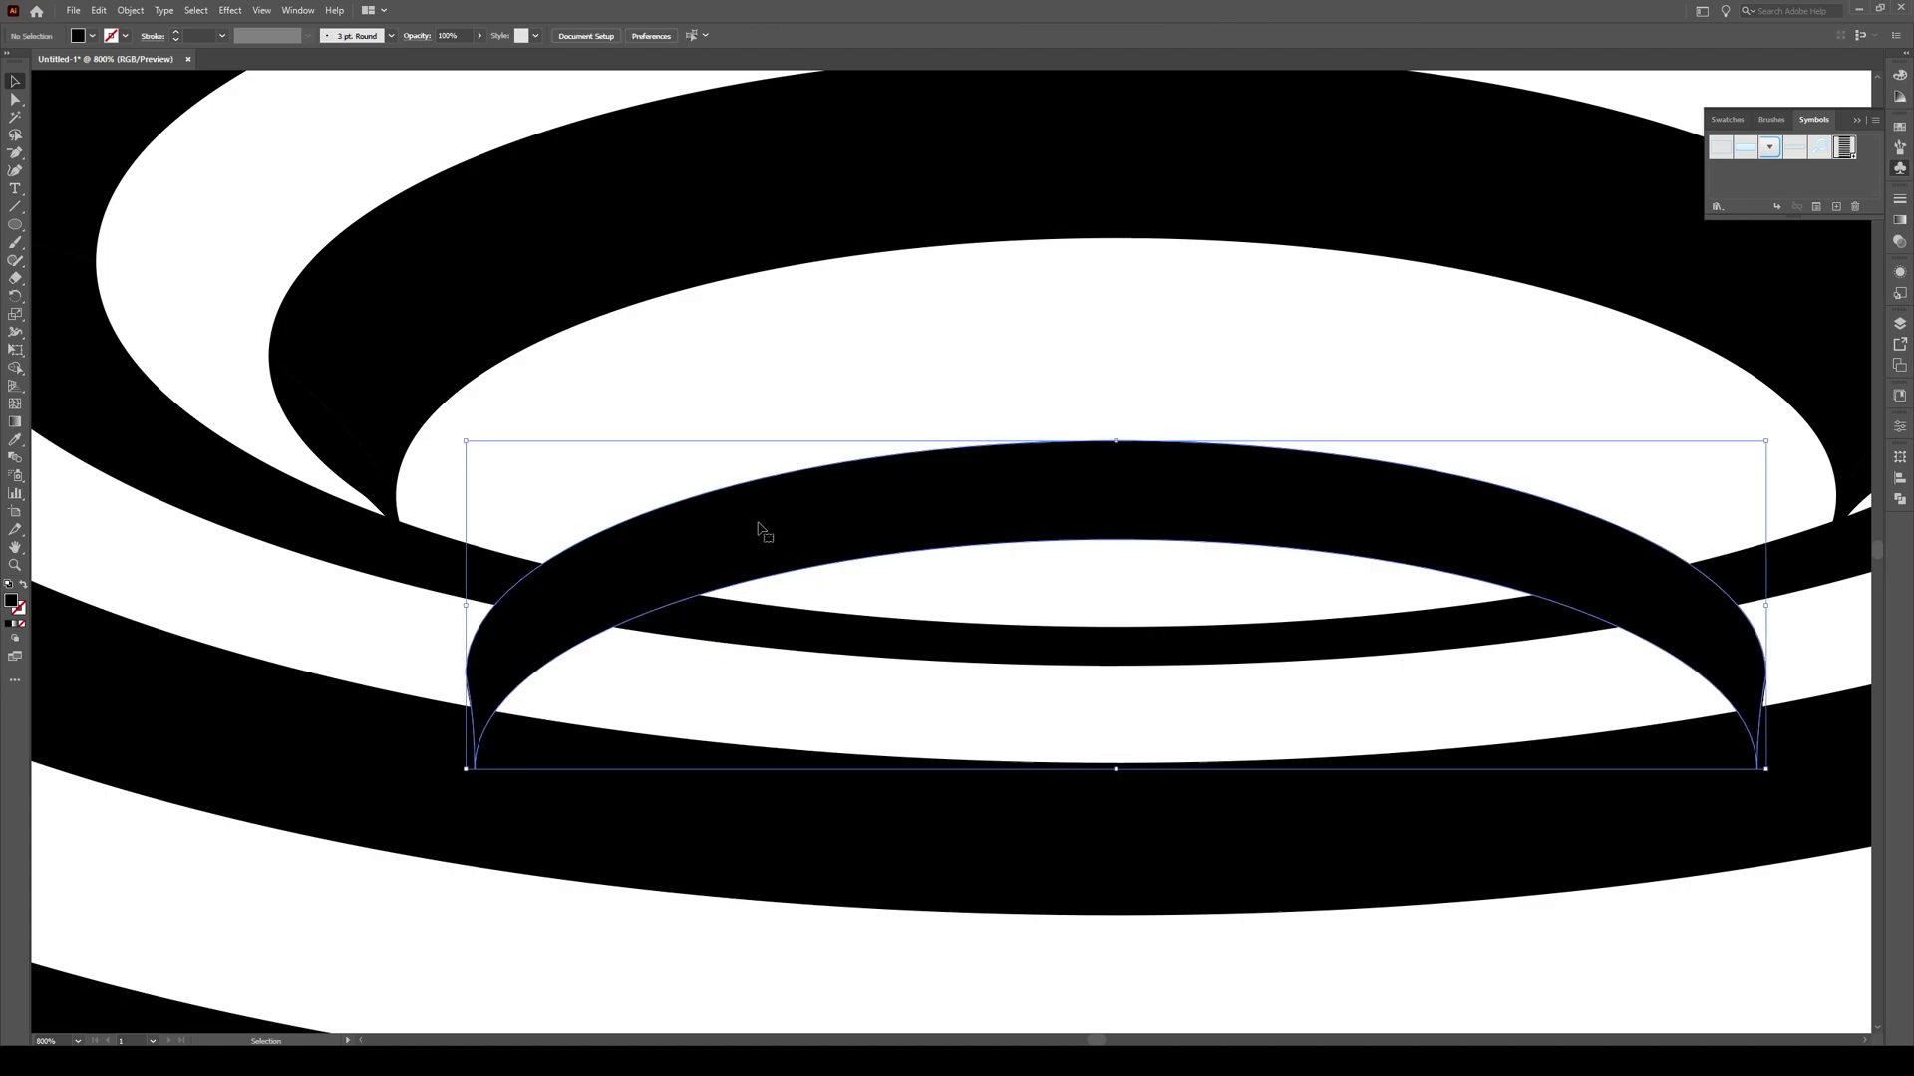
pyautogui.doubleClick(758, 528)
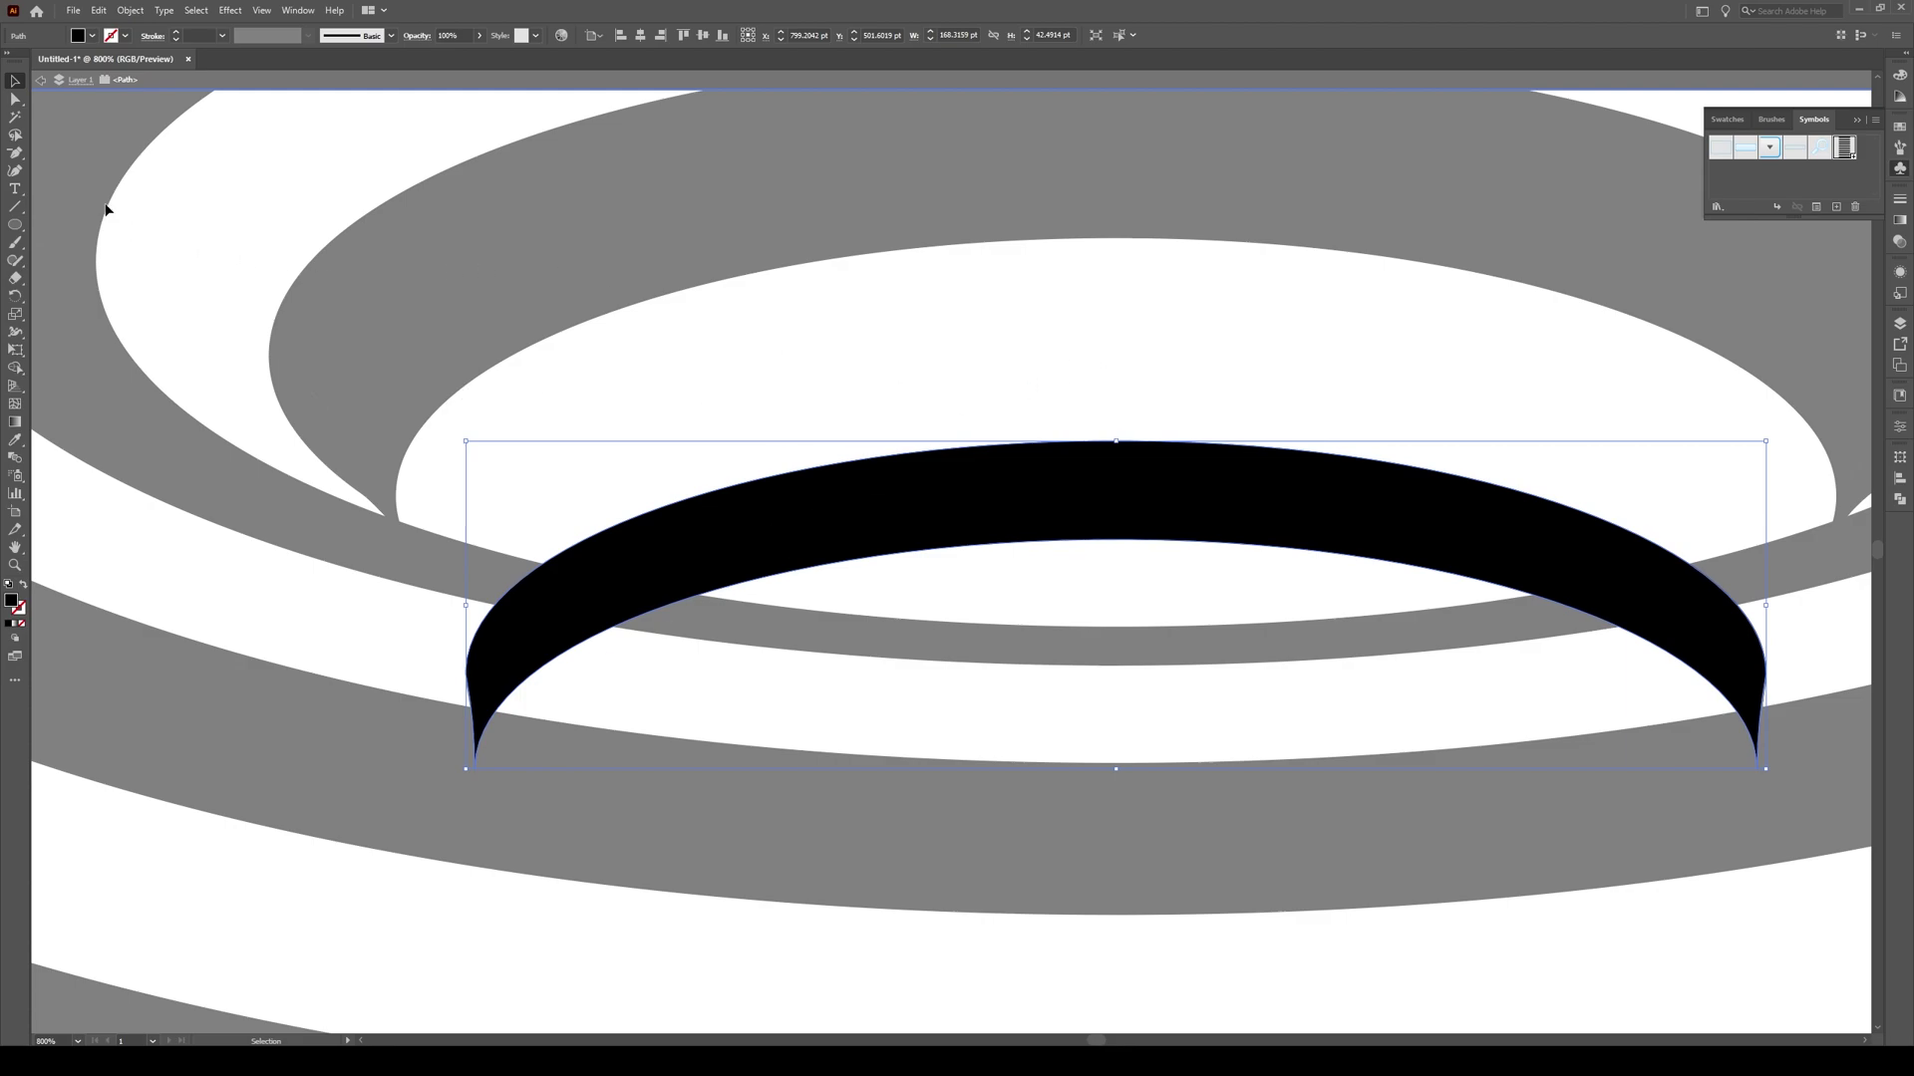
# Add four anchor points to the arc: inner curve and outer edge, left and right
pyautogui.click(16, 156)
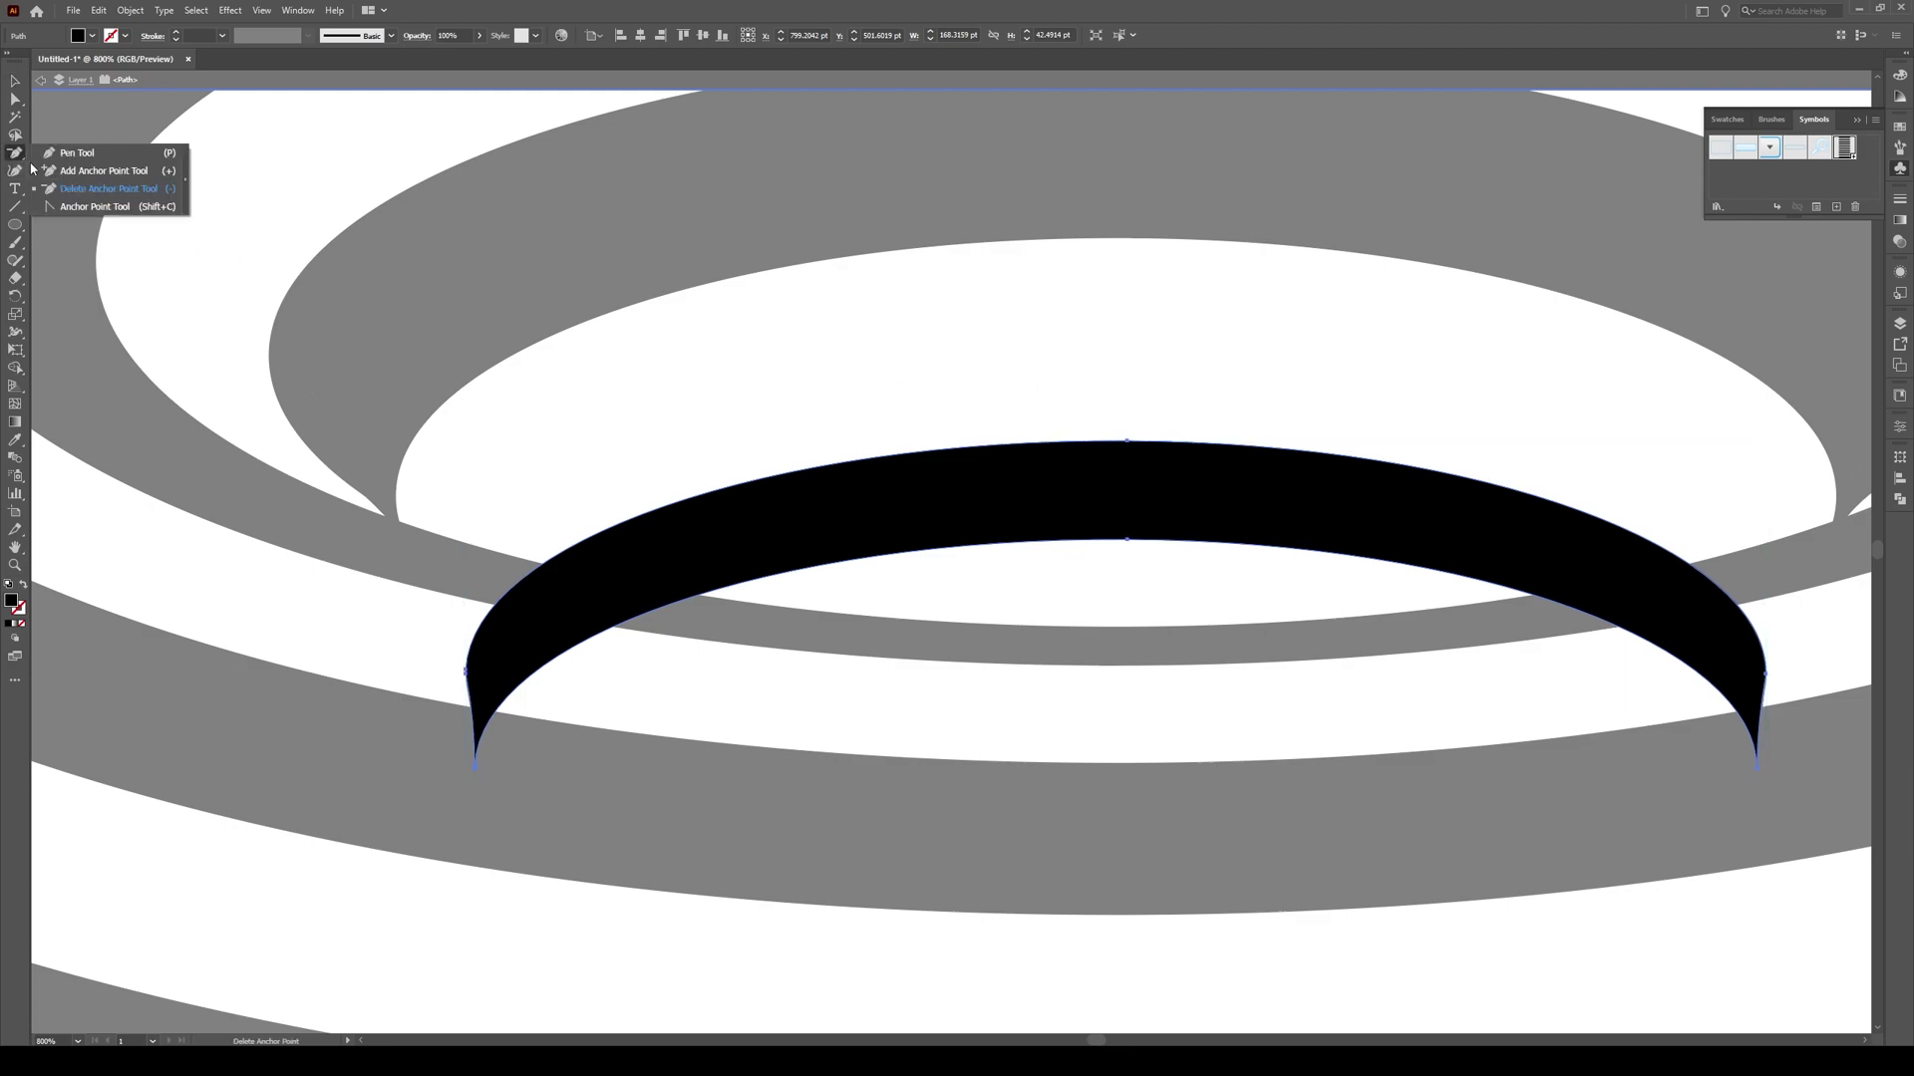
pyautogui.click(55, 177)
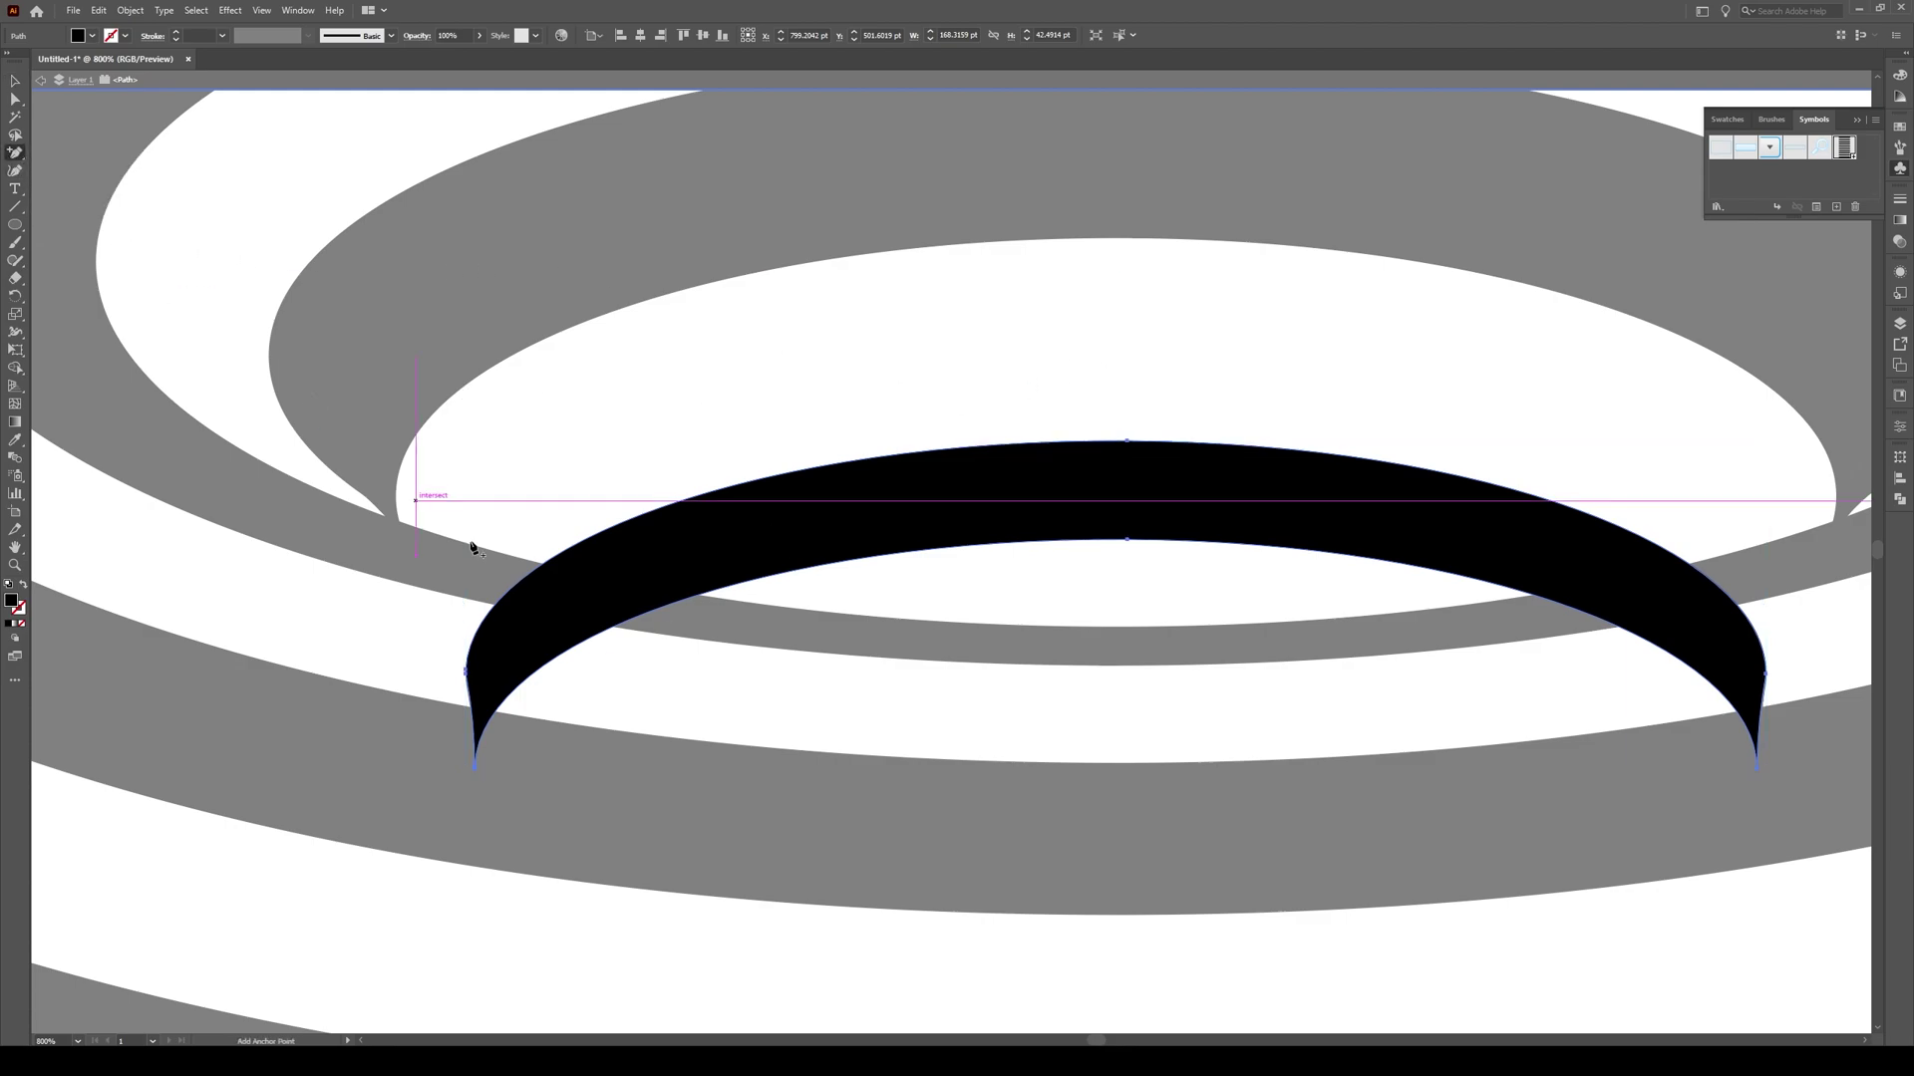
pyautogui.click(613, 627)
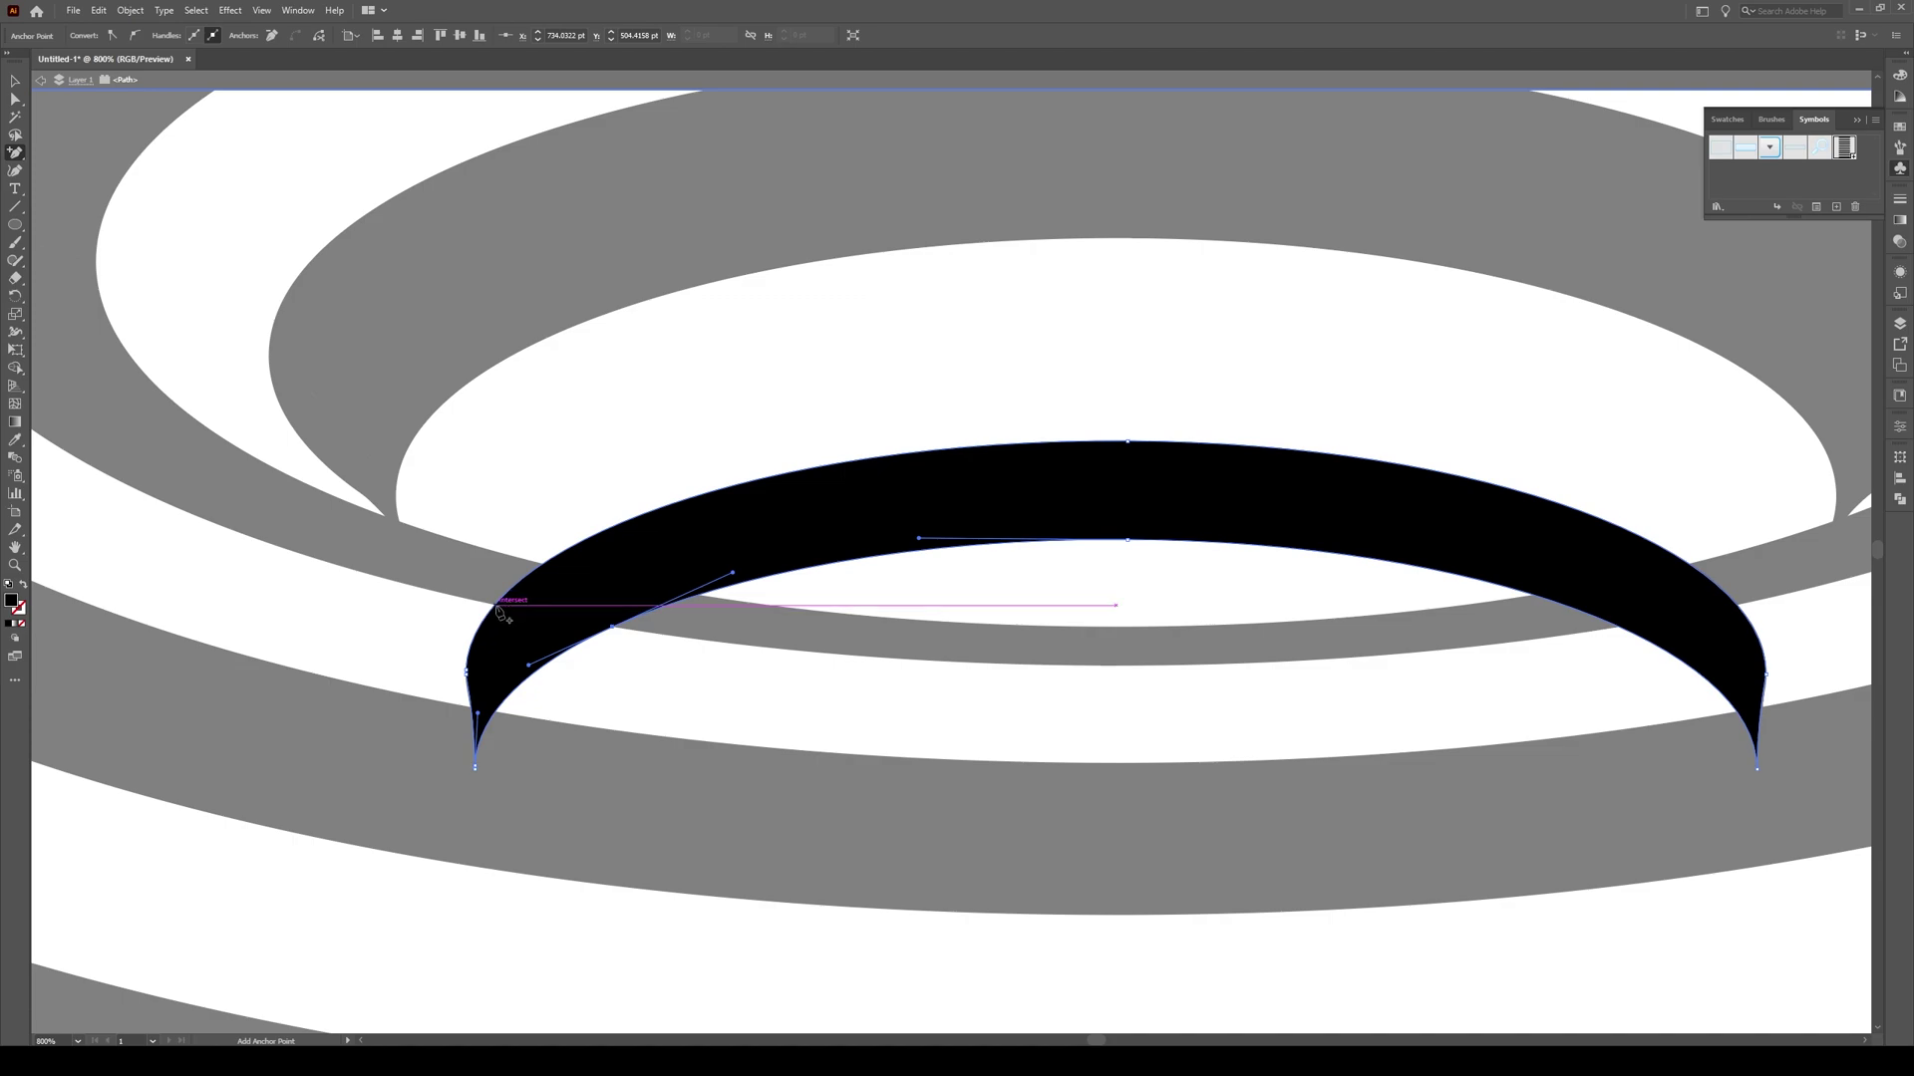
pyautogui.click(498, 607)
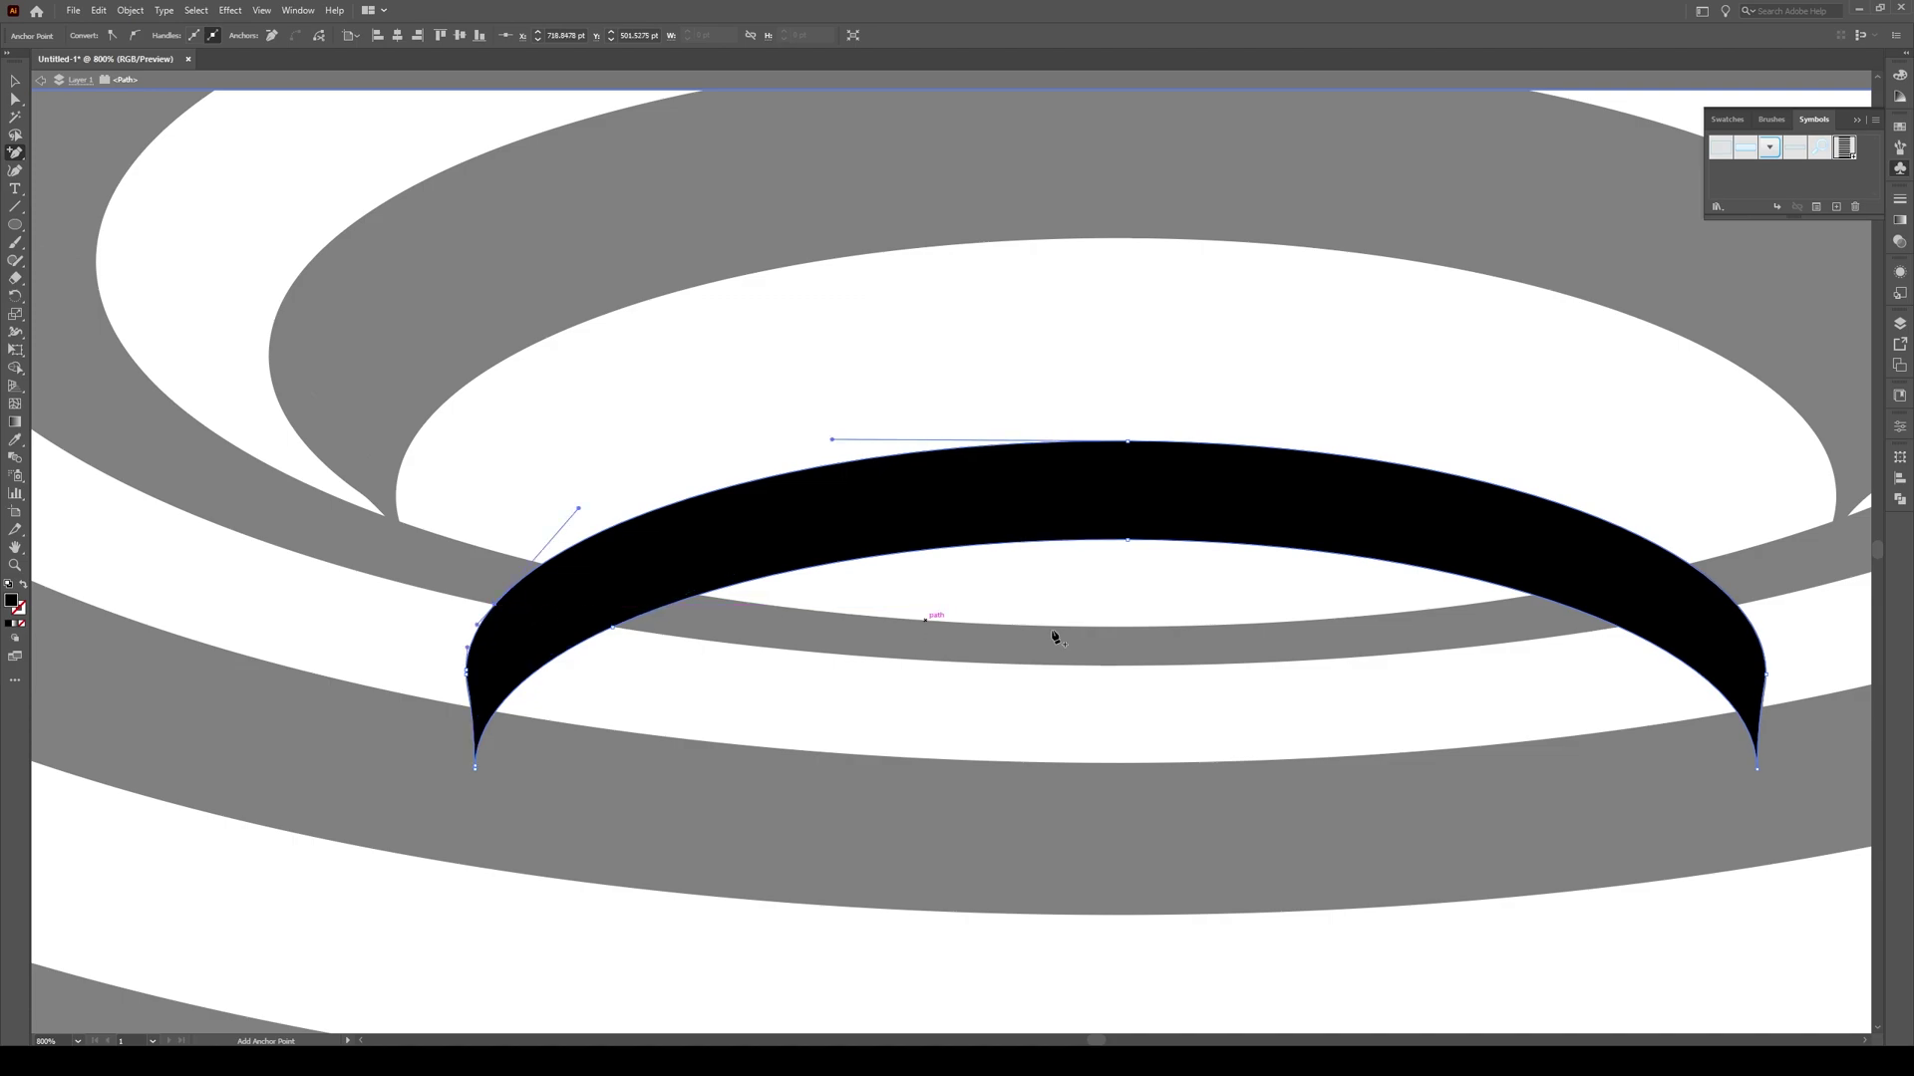
pyautogui.click(1622, 630)
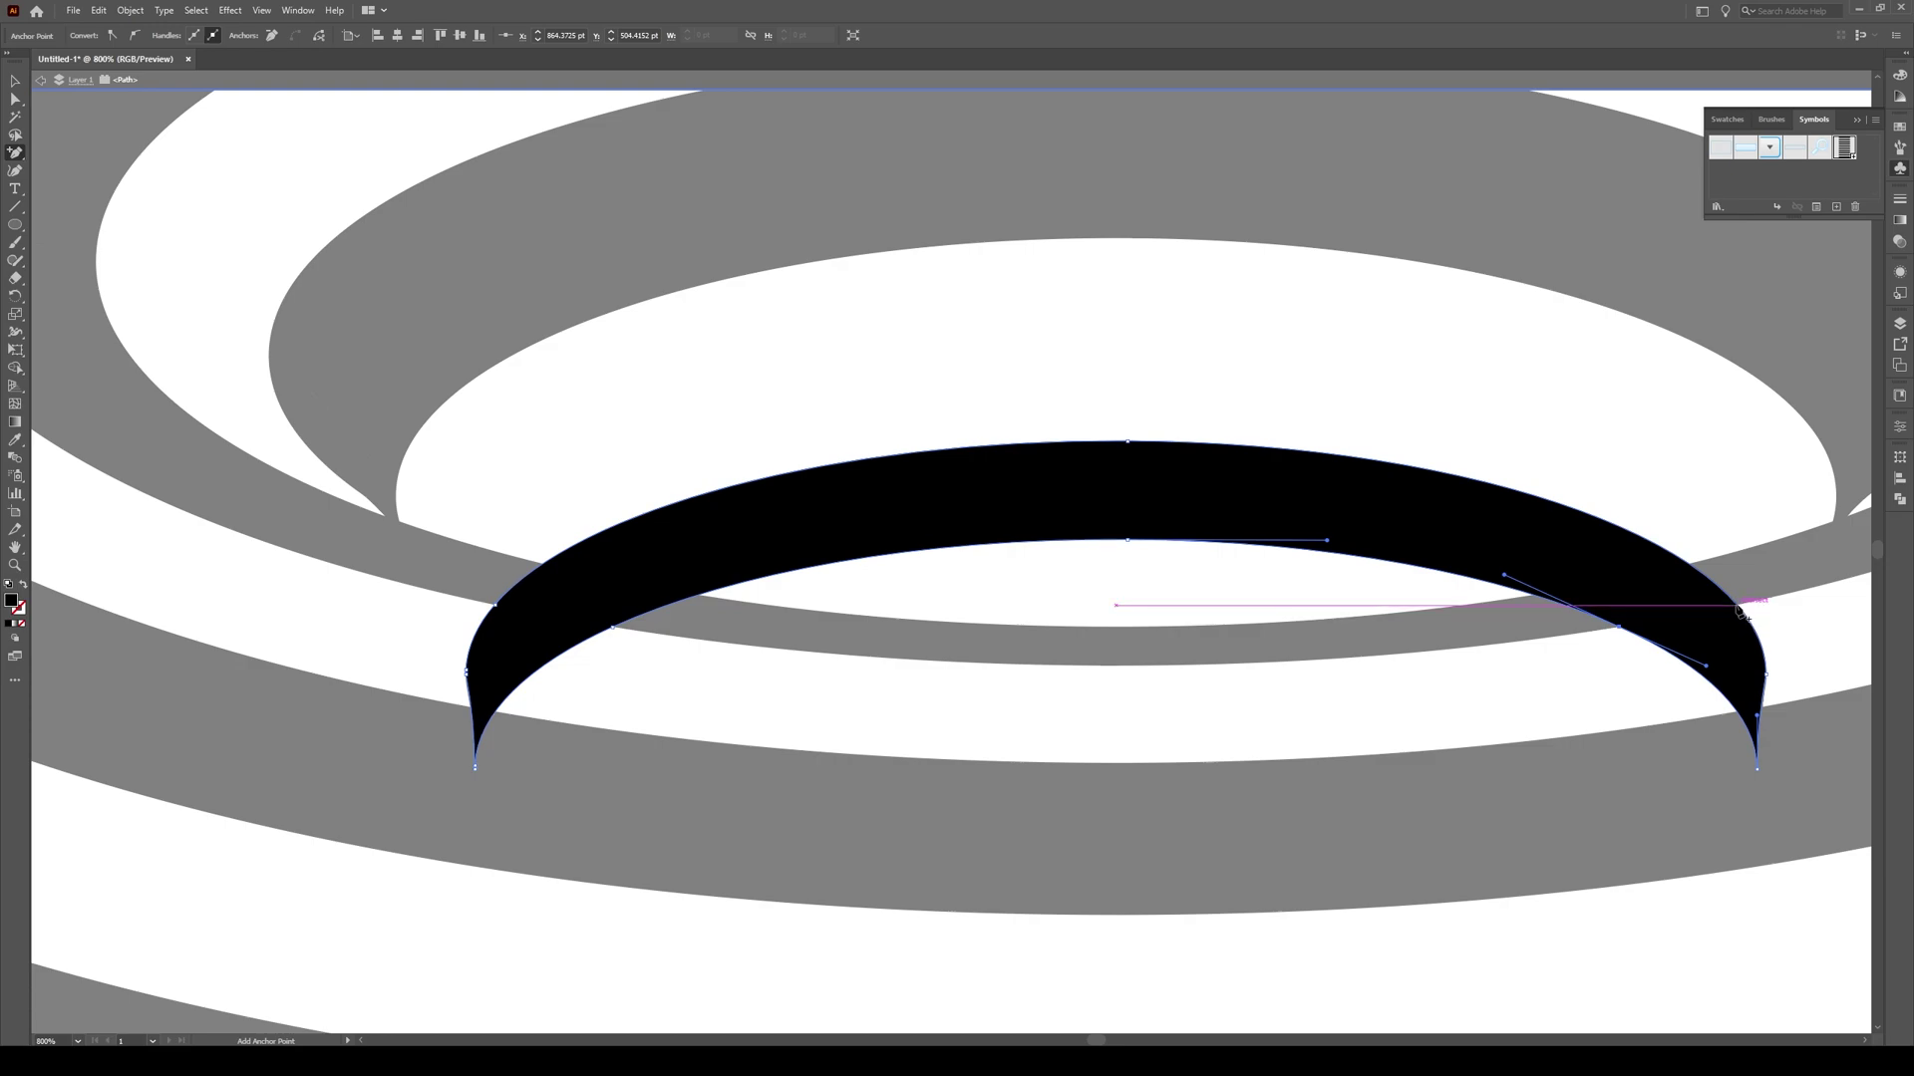
pyautogui.click(1738, 606)
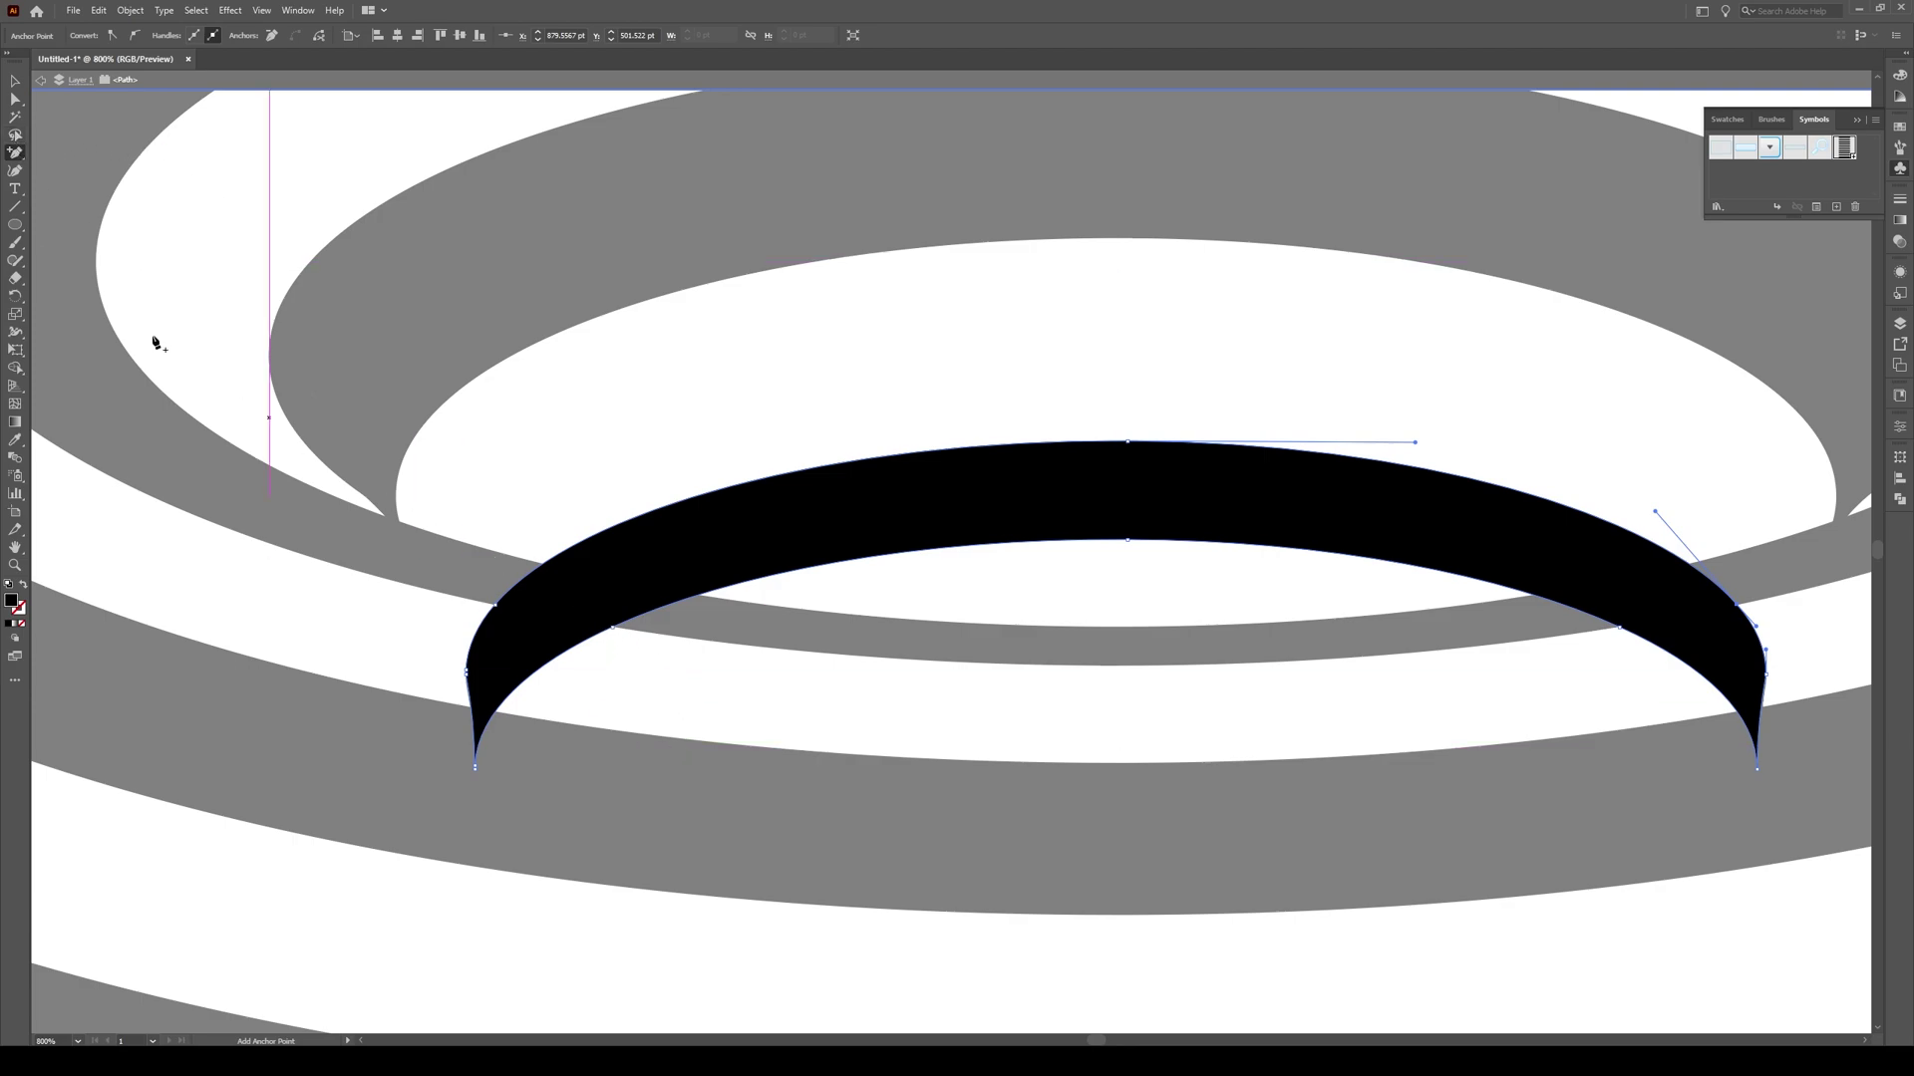
# Delete the inner arc's pointed and rounded end anchors on both lower ends
pyautogui.moveTo(15, 153); pyautogui.dragTo(69, 194)
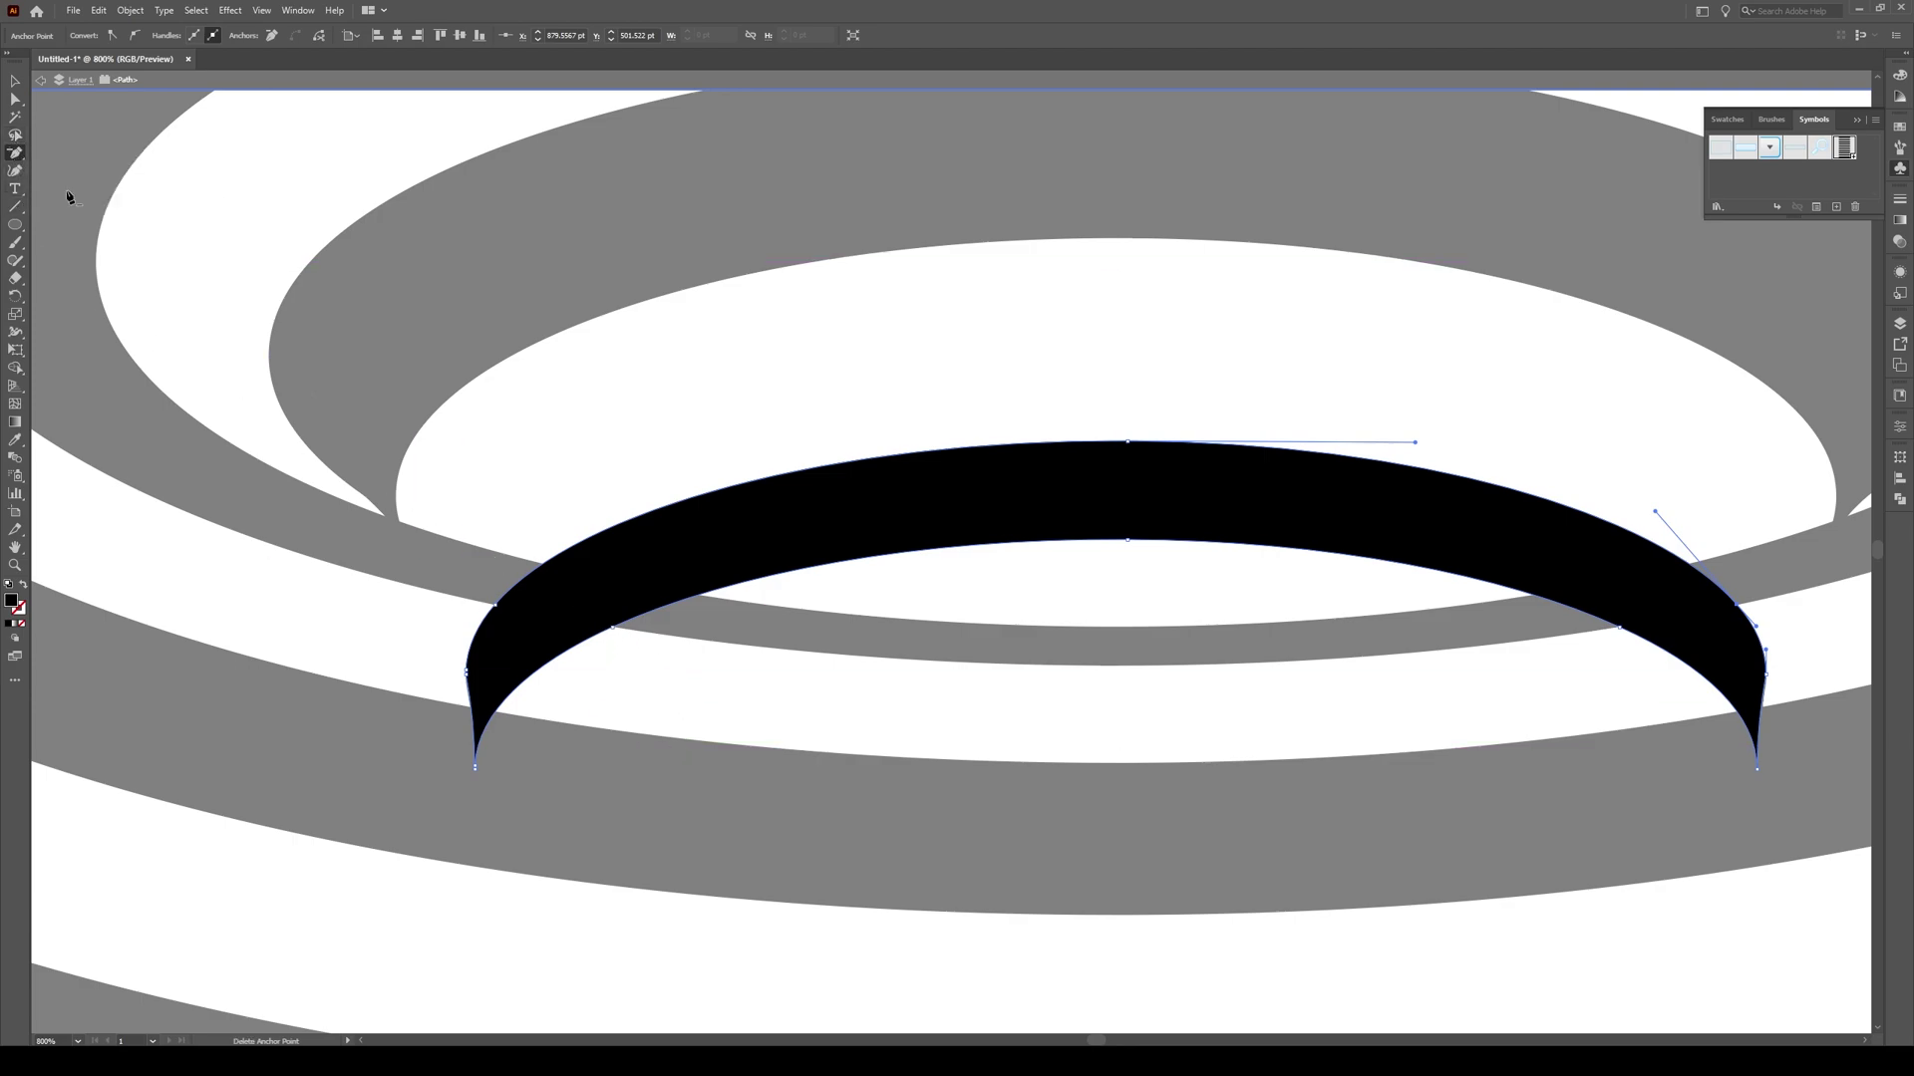
pyautogui.click(474, 768)
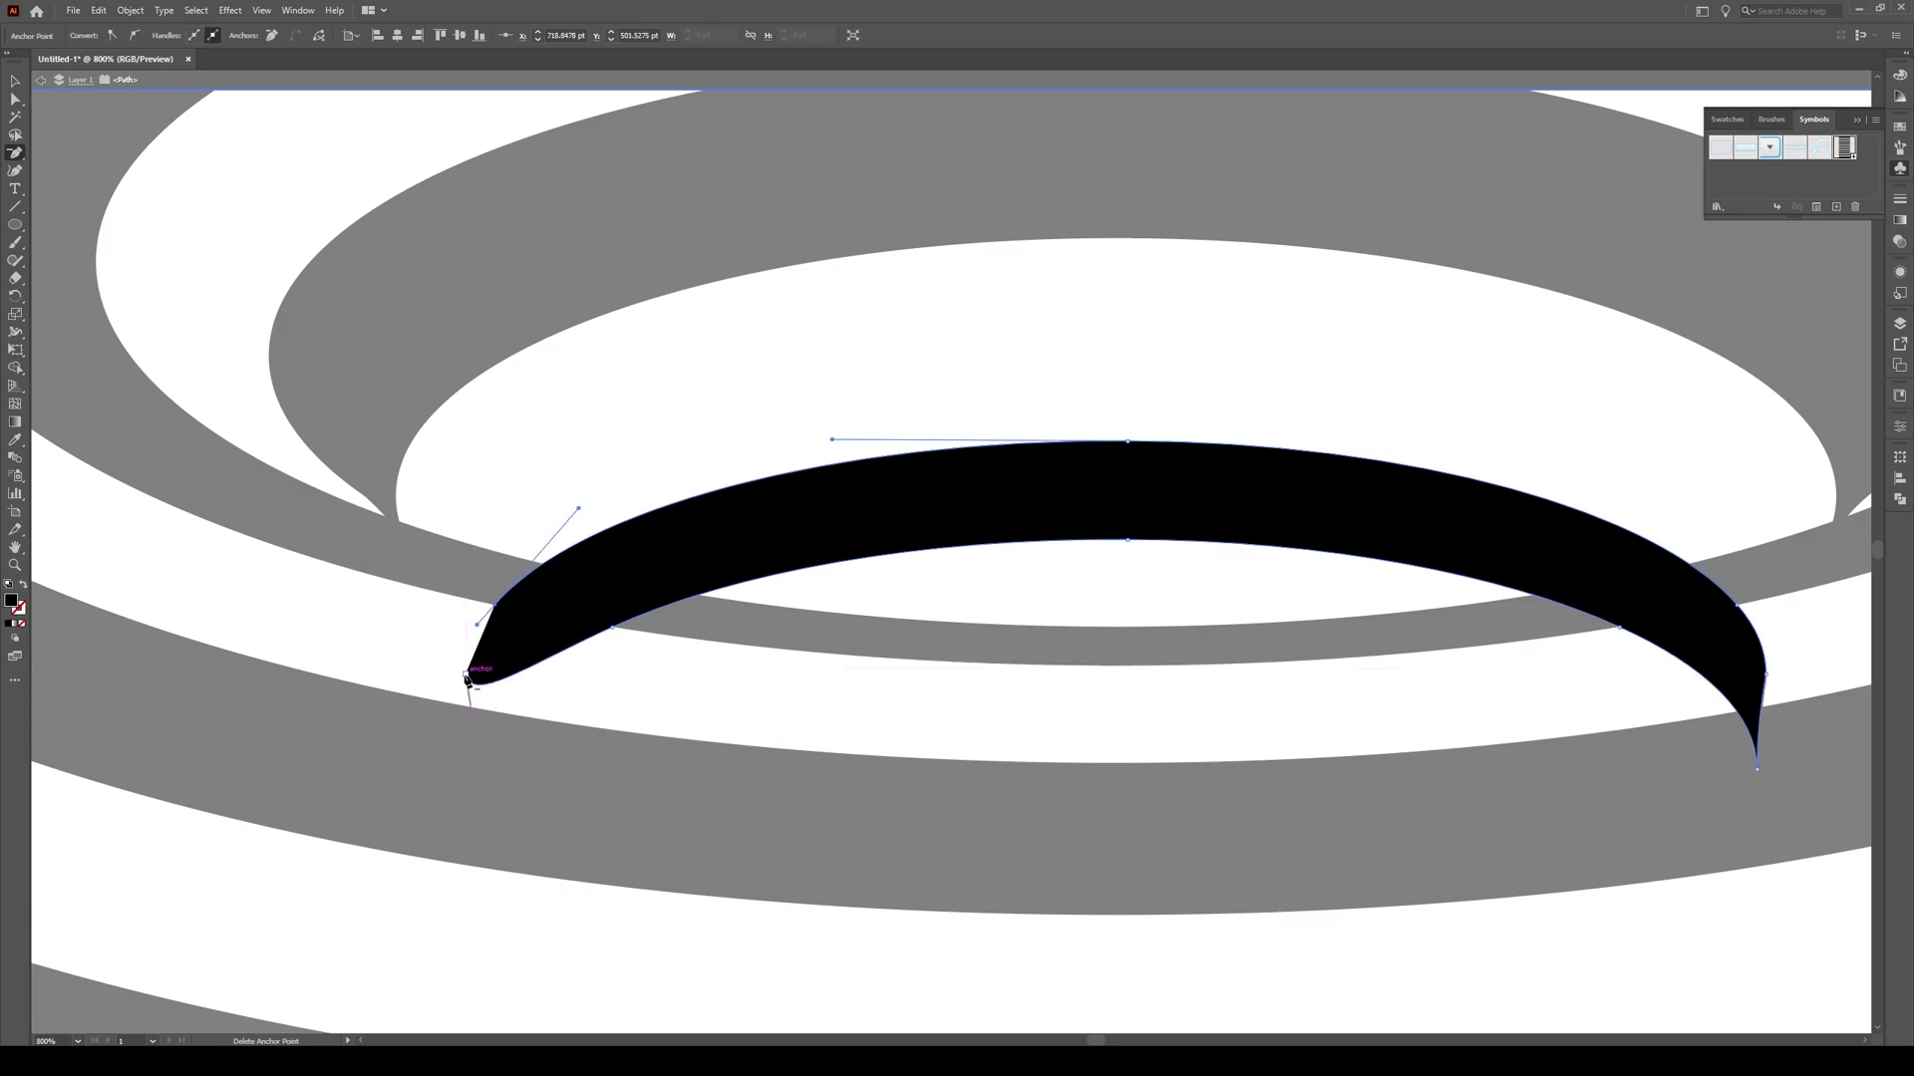
pyautogui.click(466, 669)
pyautogui.click(1757, 769)
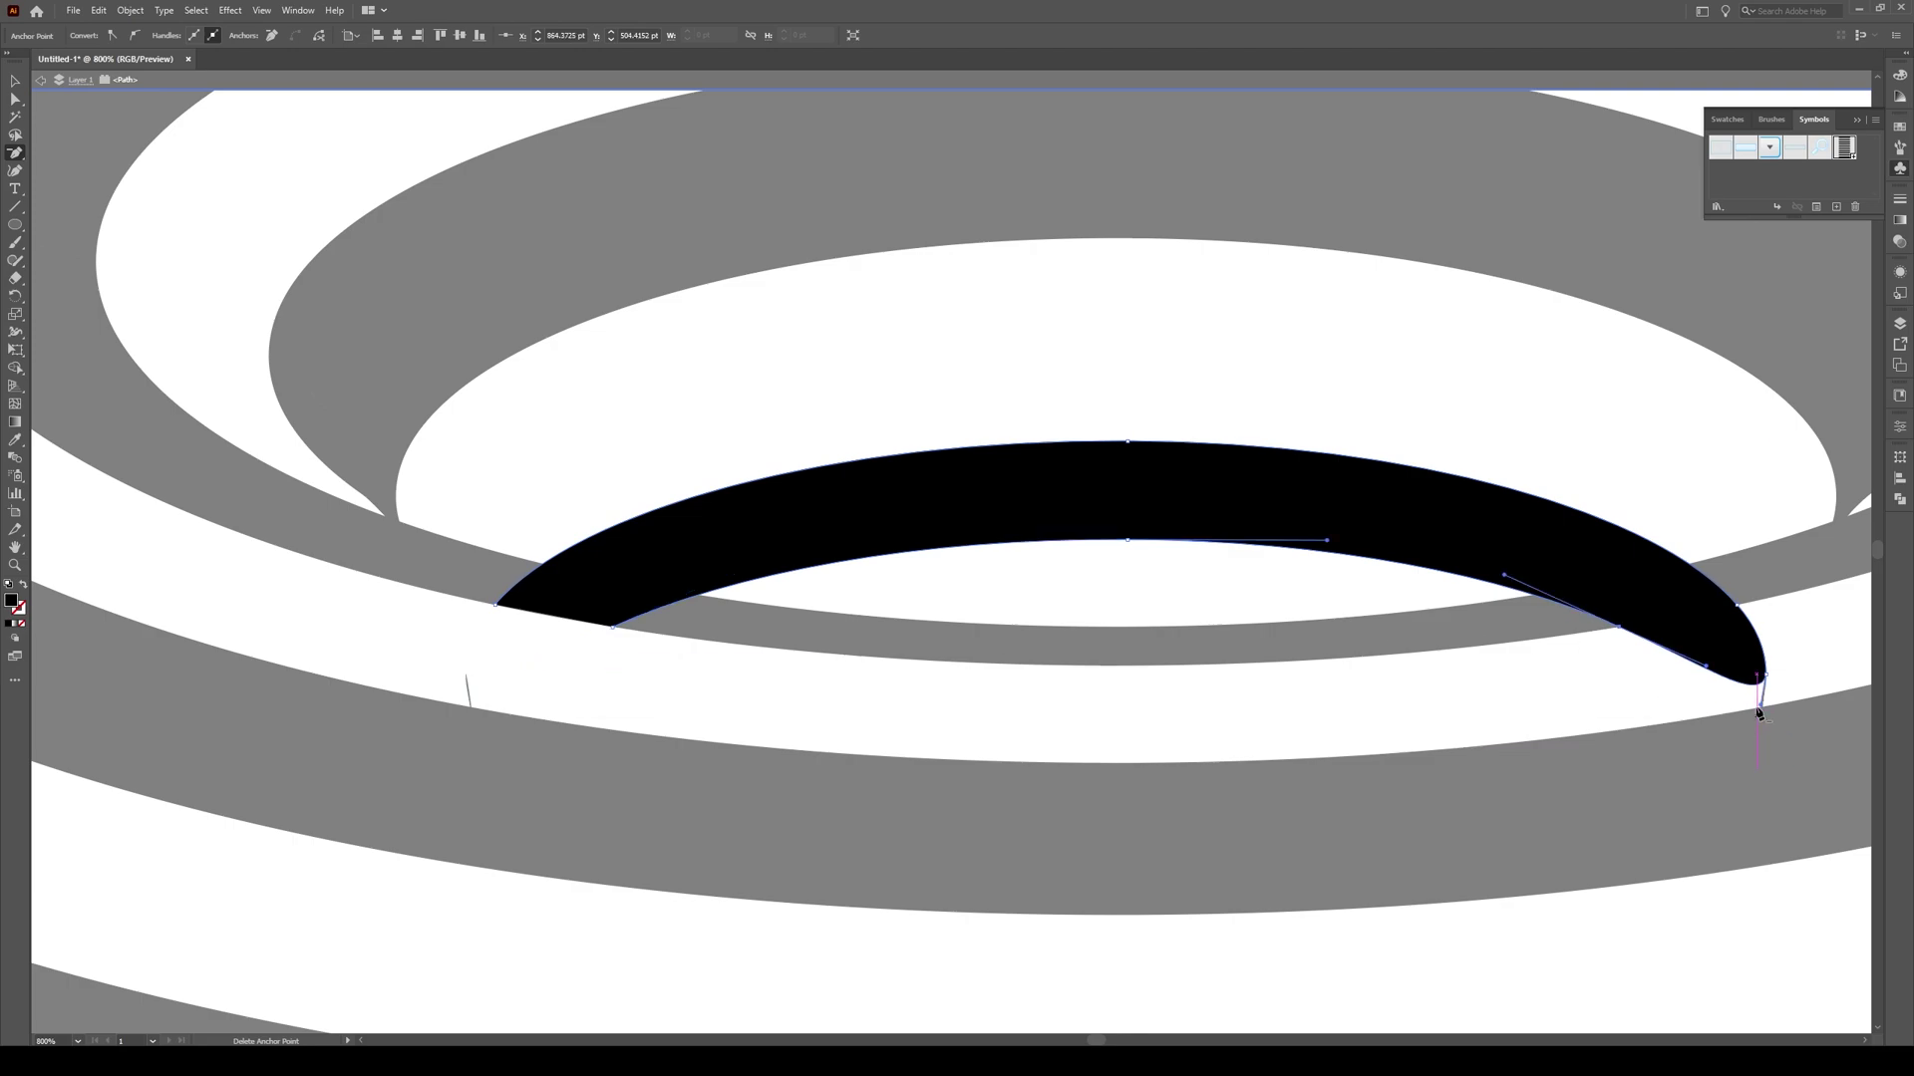
pyautogui.click(1765, 675)
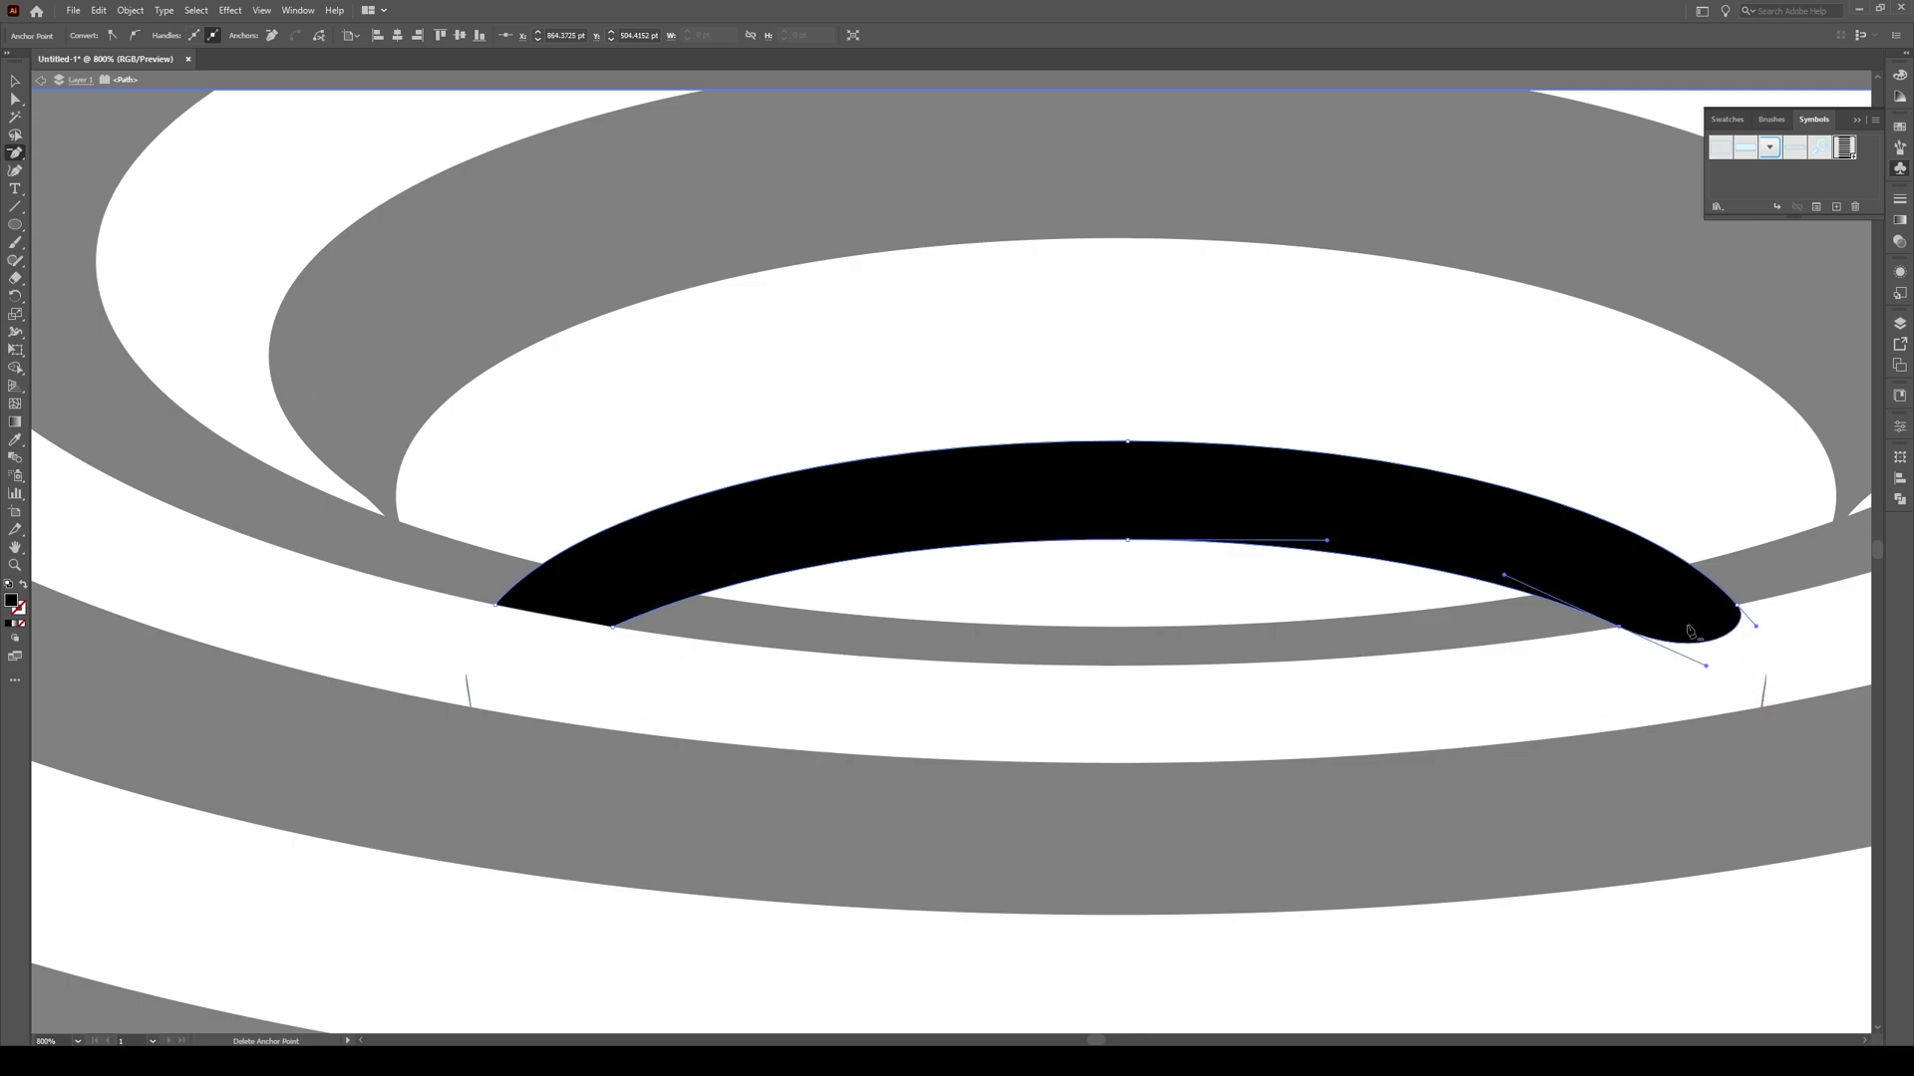
# Retract the right tip's handles so the arc tapers flush into the ring
pyautogui.press('a')
pyautogui.moveTo(1707, 670); pyautogui.dragTo(1620, 631)
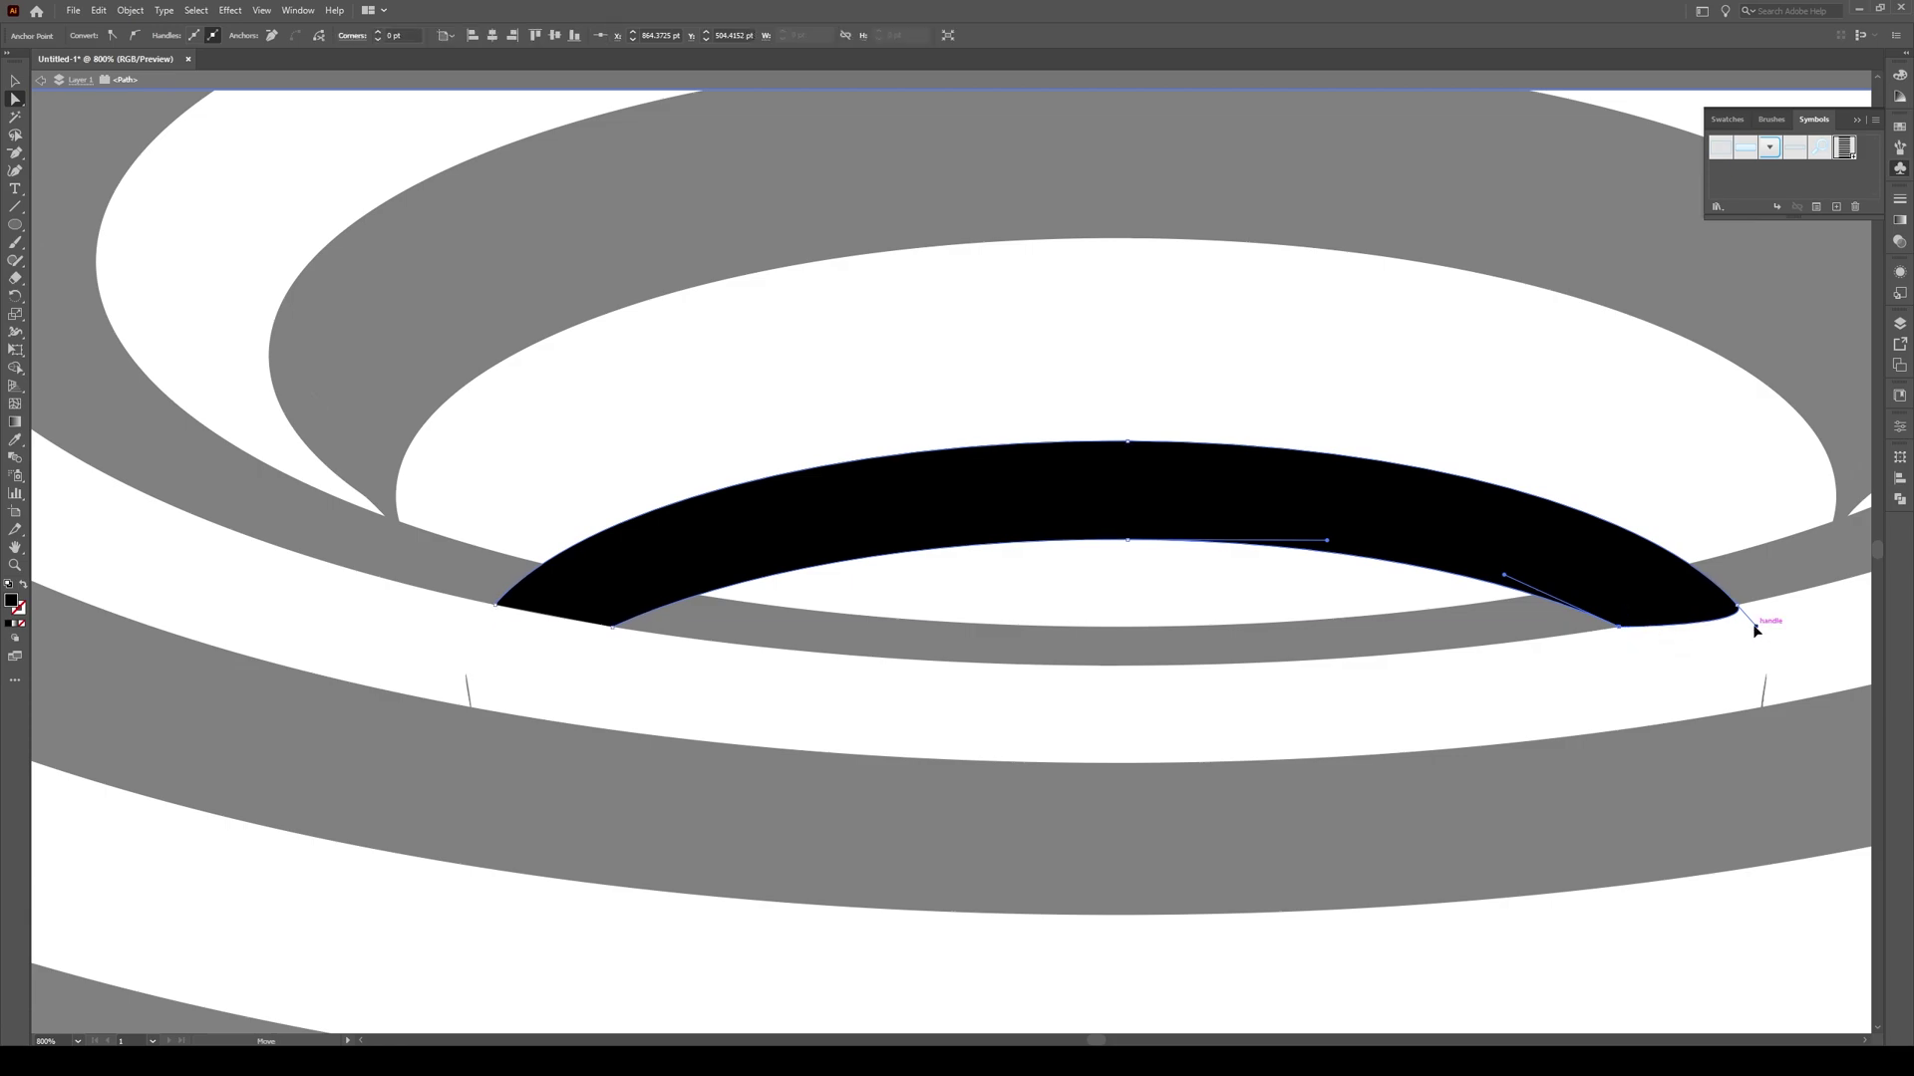
pyautogui.moveTo(1757, 631); pyautogui.dragTo(1736, 606)
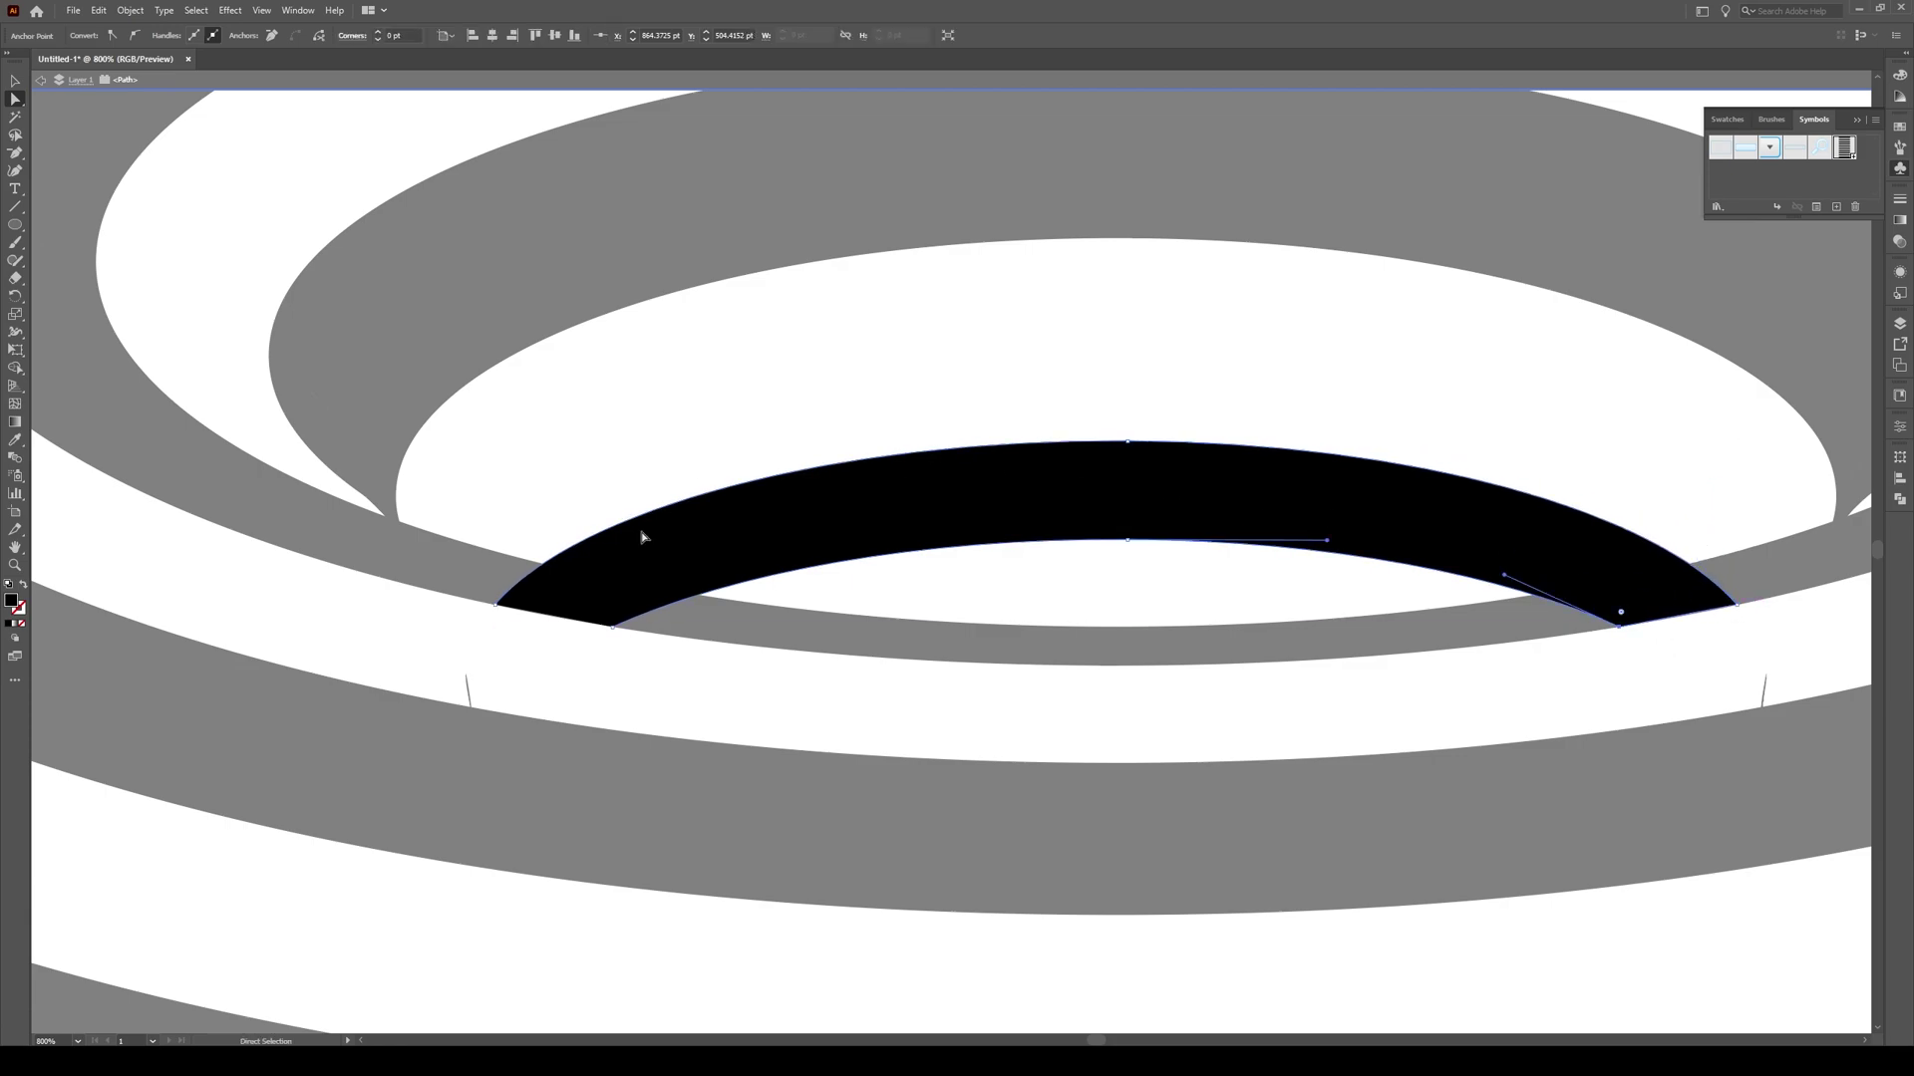
# Exit isolation mode and ungroup the stripe group around the donut's hole
pyautogui.press('v')
pyautogui.doubleClick(777, 697)
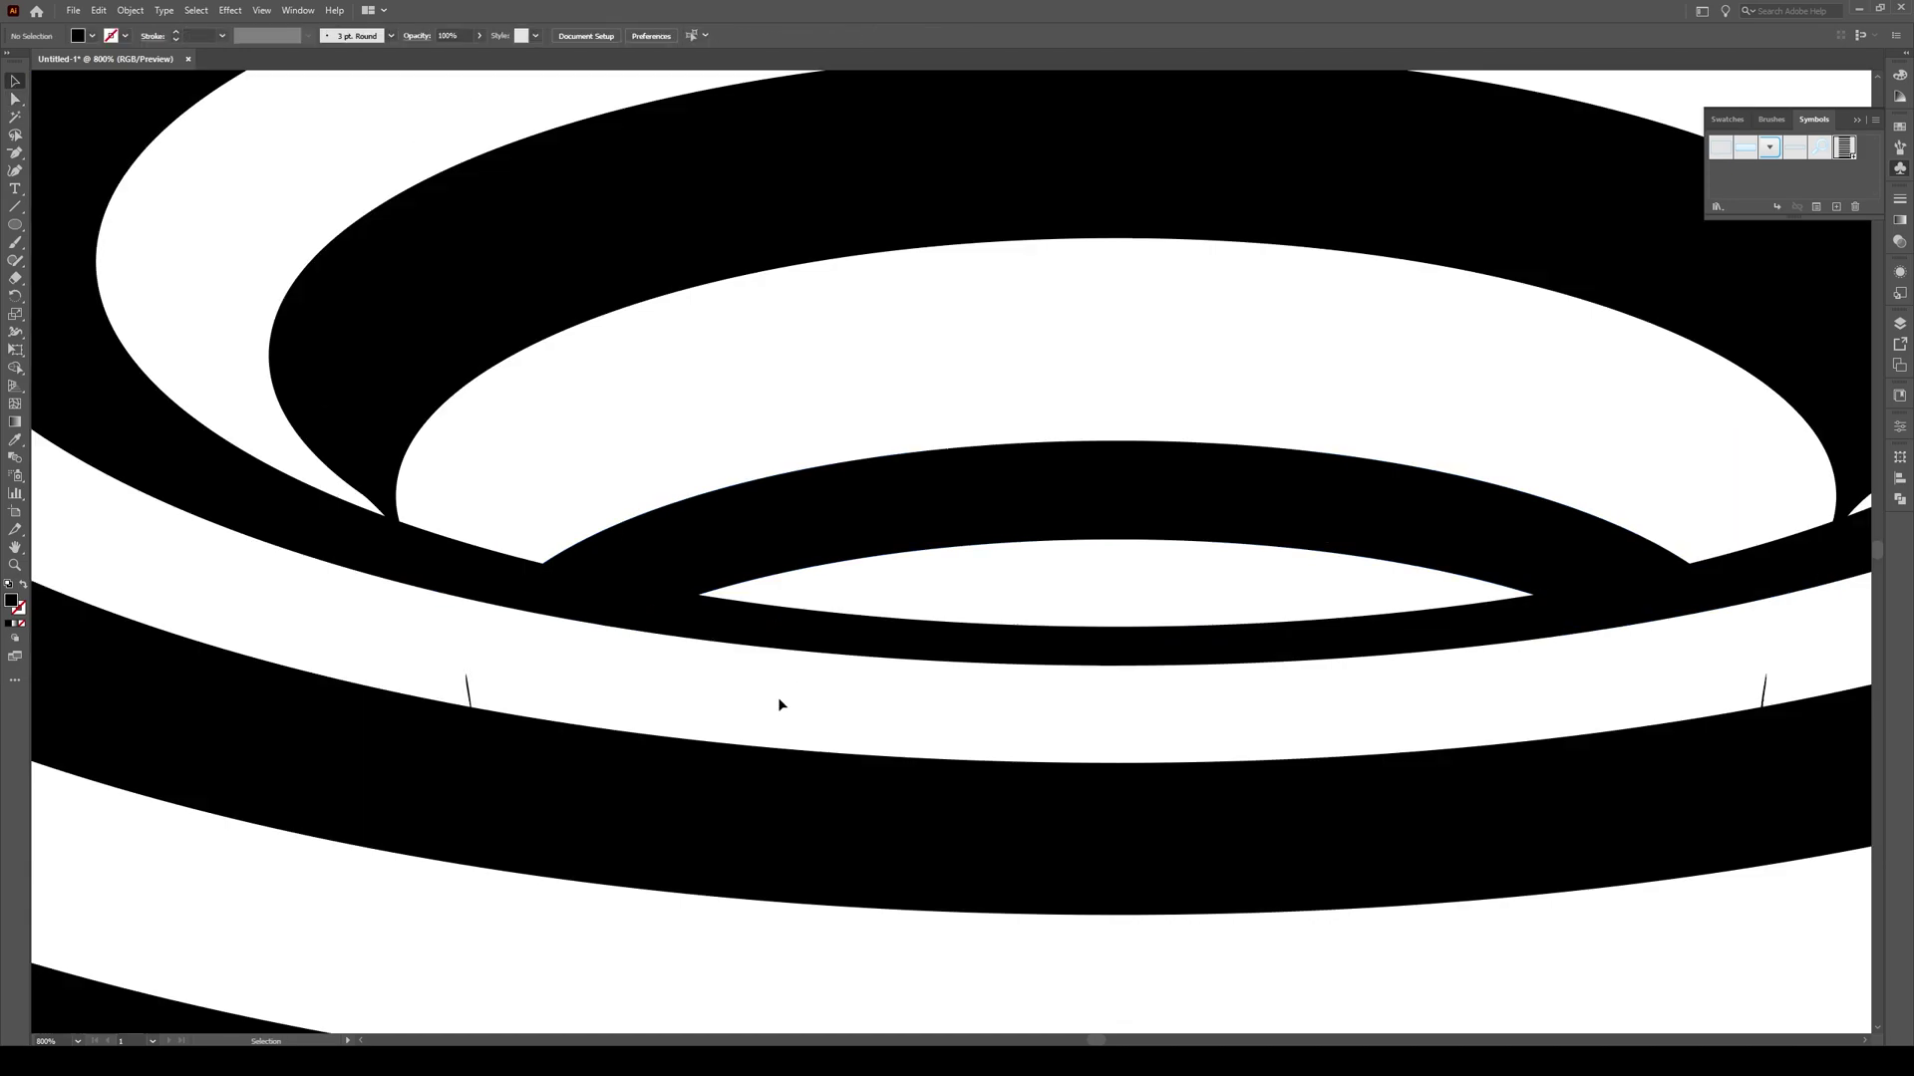
pyautogui.scroll(-4, 780, 704)
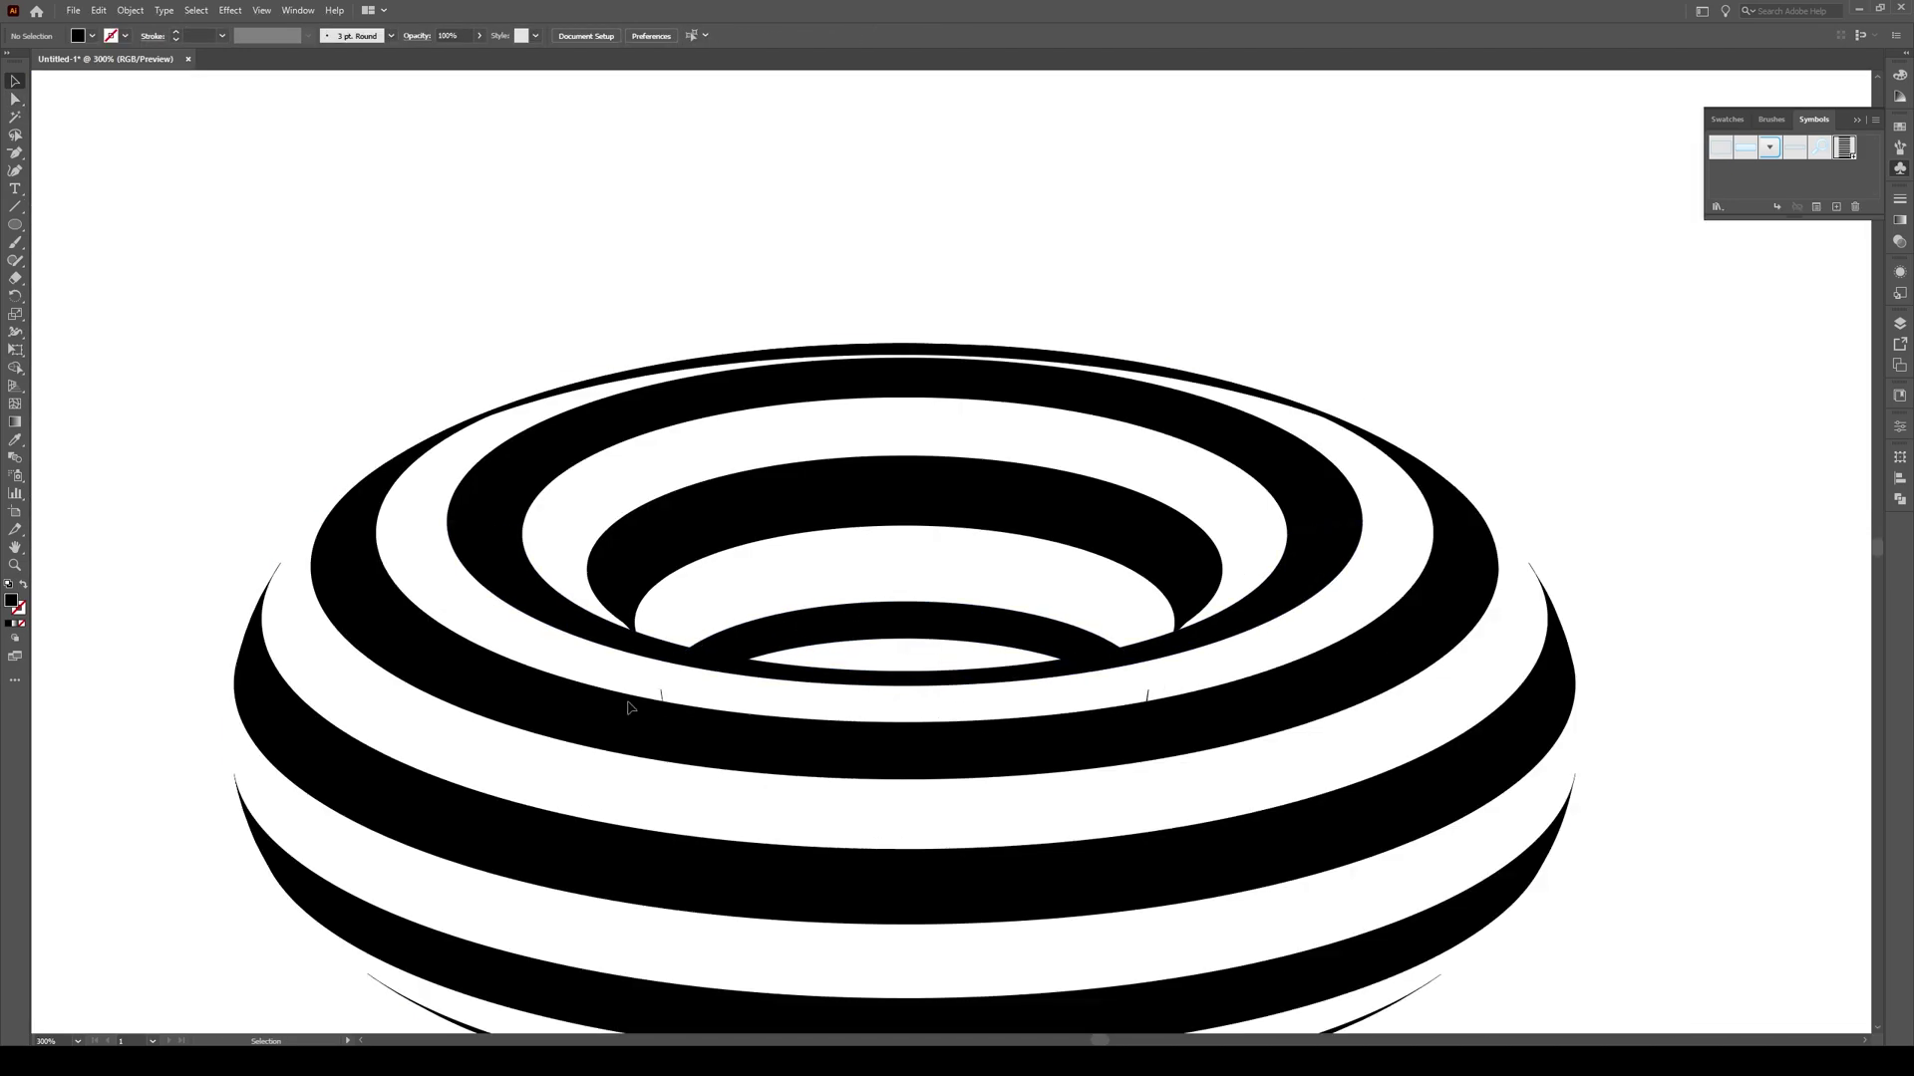
pyautogui.scroll(2, 1081, 738)
pyautogui.click(1146, 687)
pyautogui.rightClick(1243, 650)
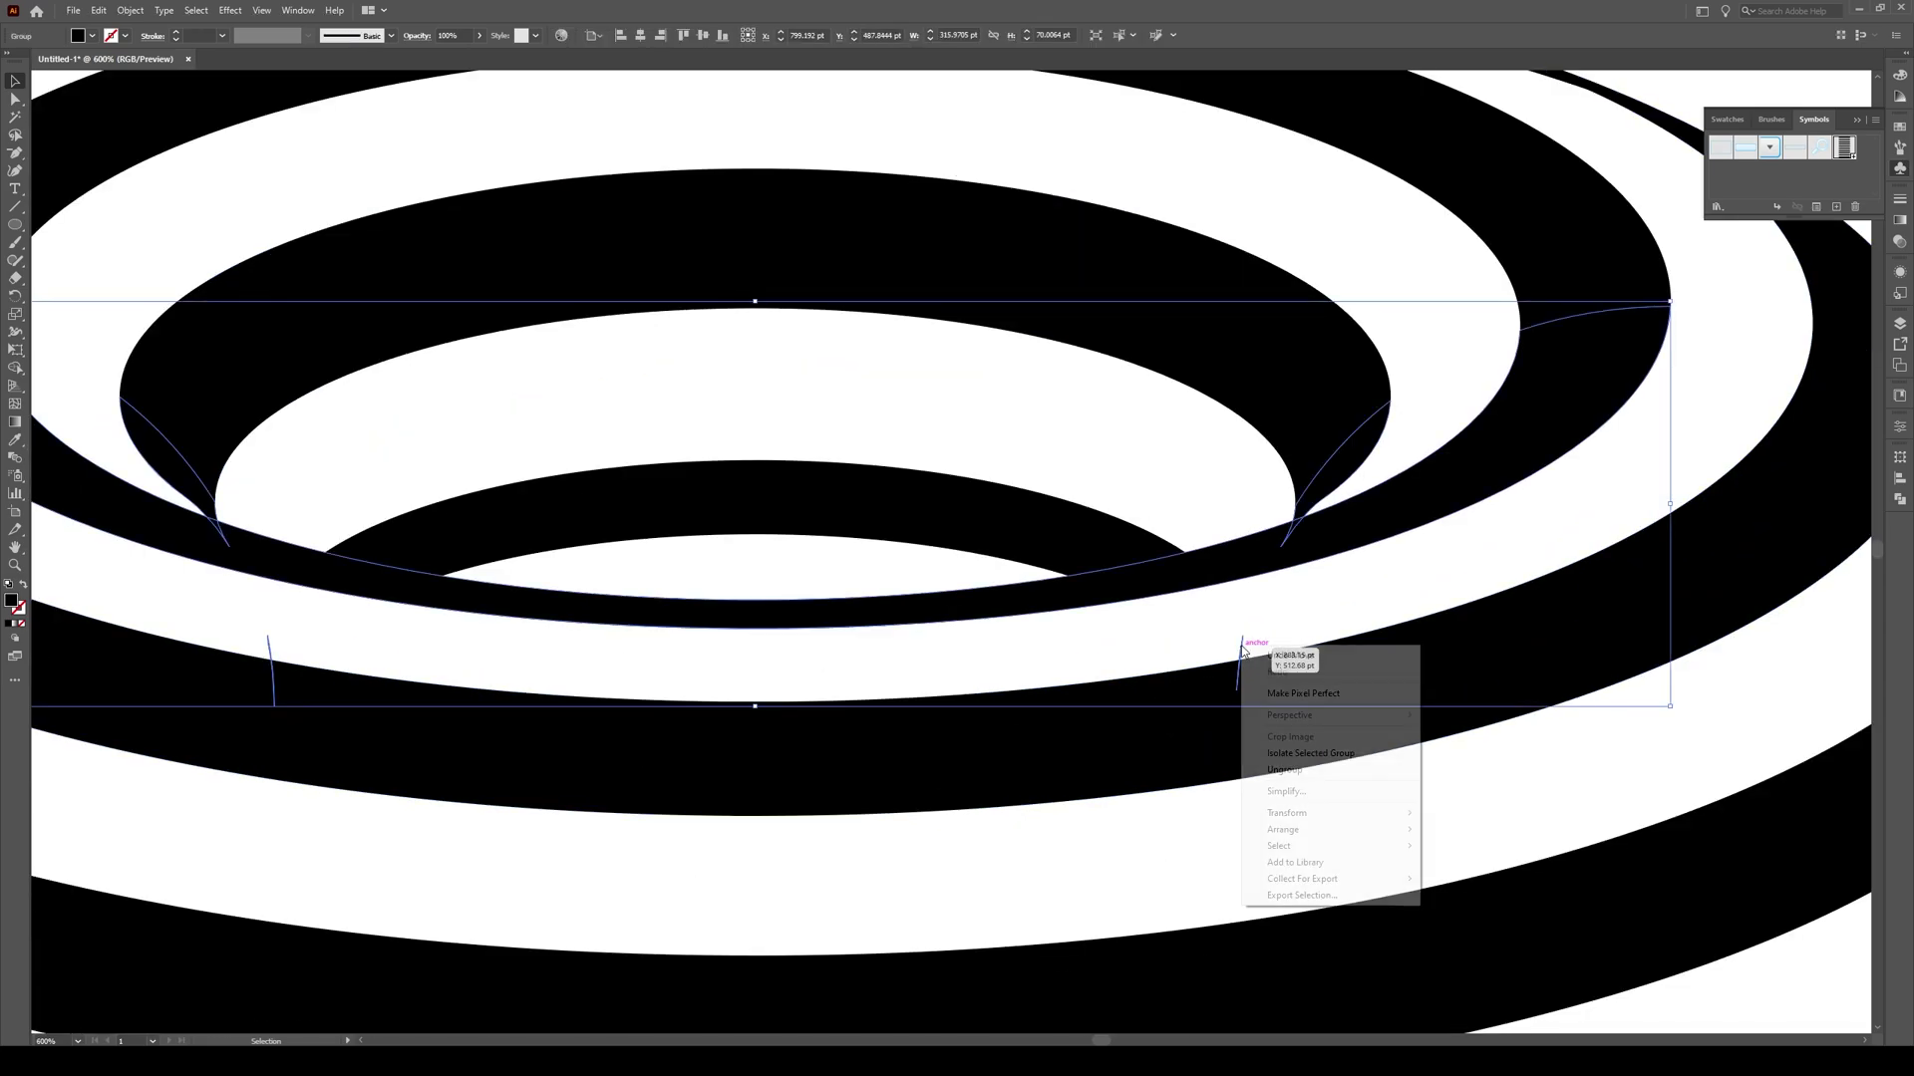
pyautogui.click(1326, 770)
# Inspect the thin curved path beside the inner ring by selecting and deselecting it
pyautogui.hotkey('ctrl', 'shift', 'a')
pyautogui.click(1243, 650)
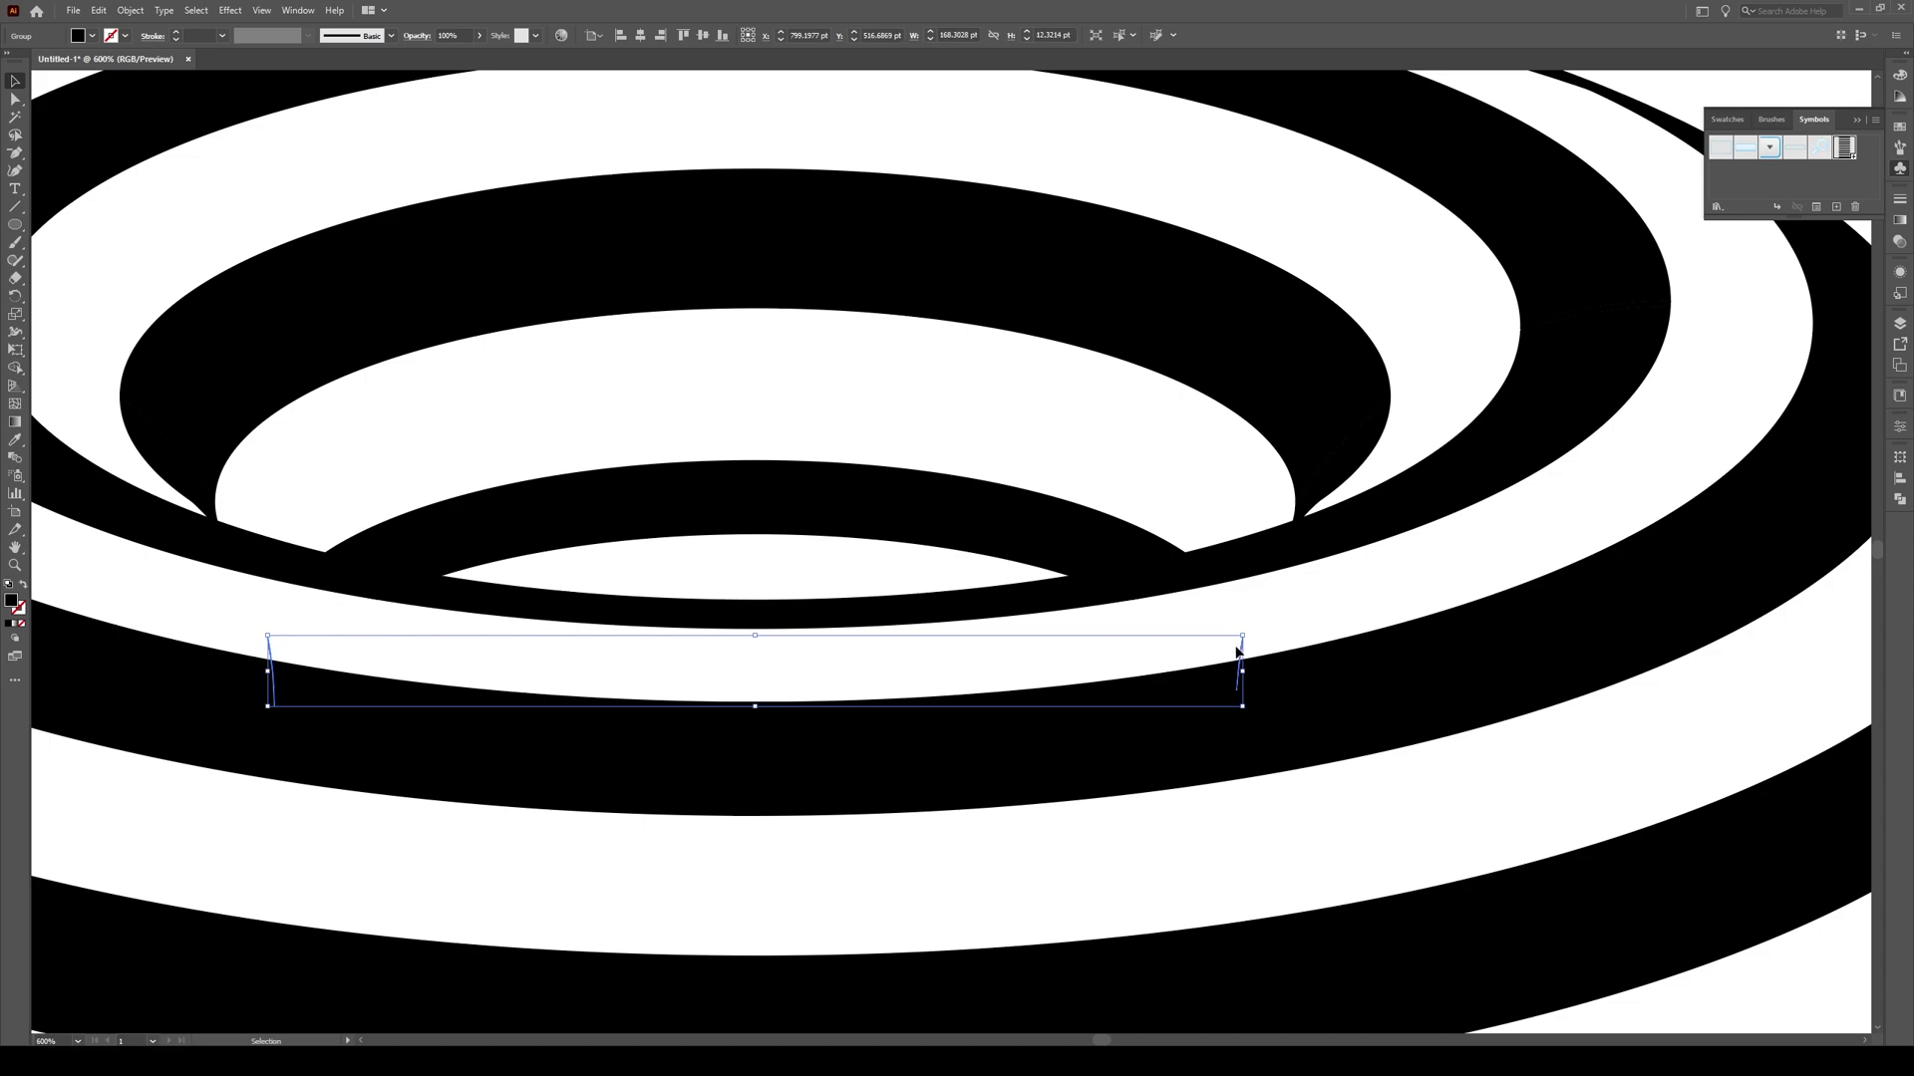
pyautogui.click(1164, 653)
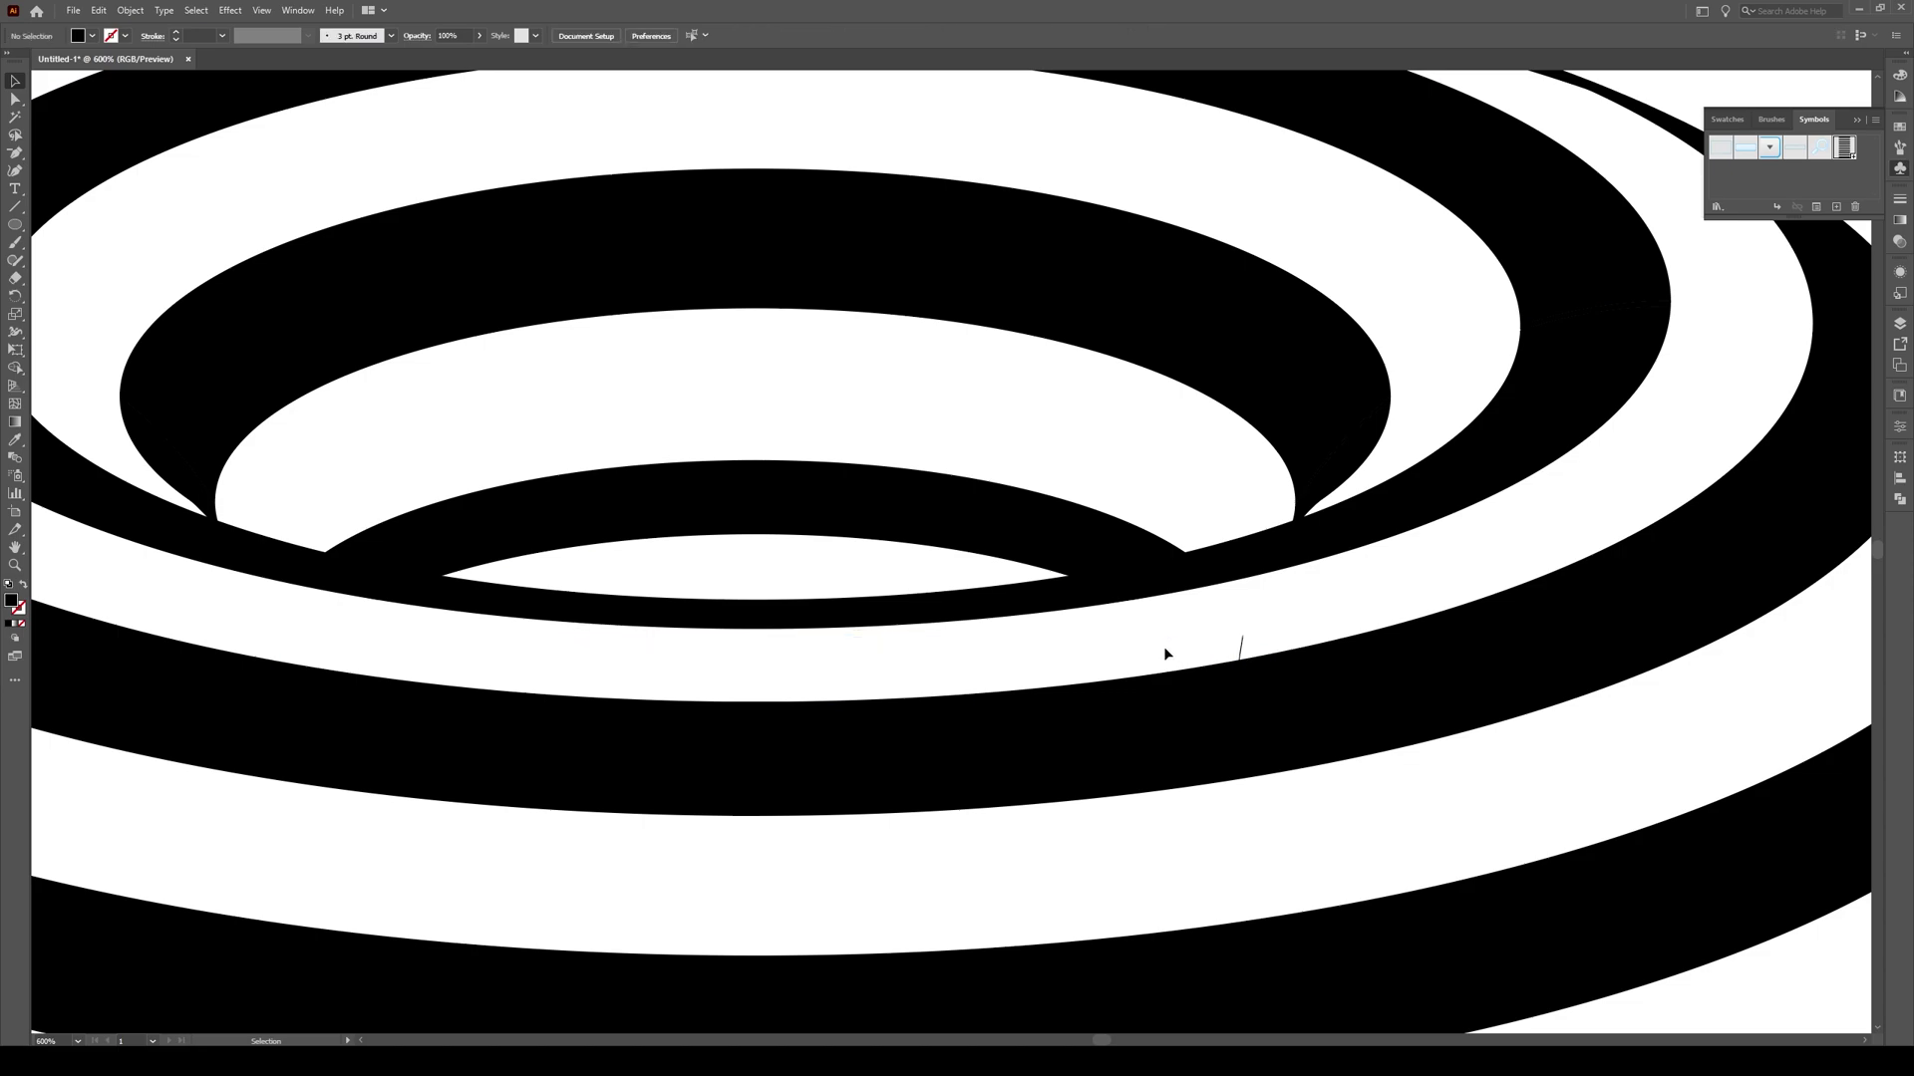
pyautogui.click(1241, 652)
pyautogui.rightClick(1238, 653)
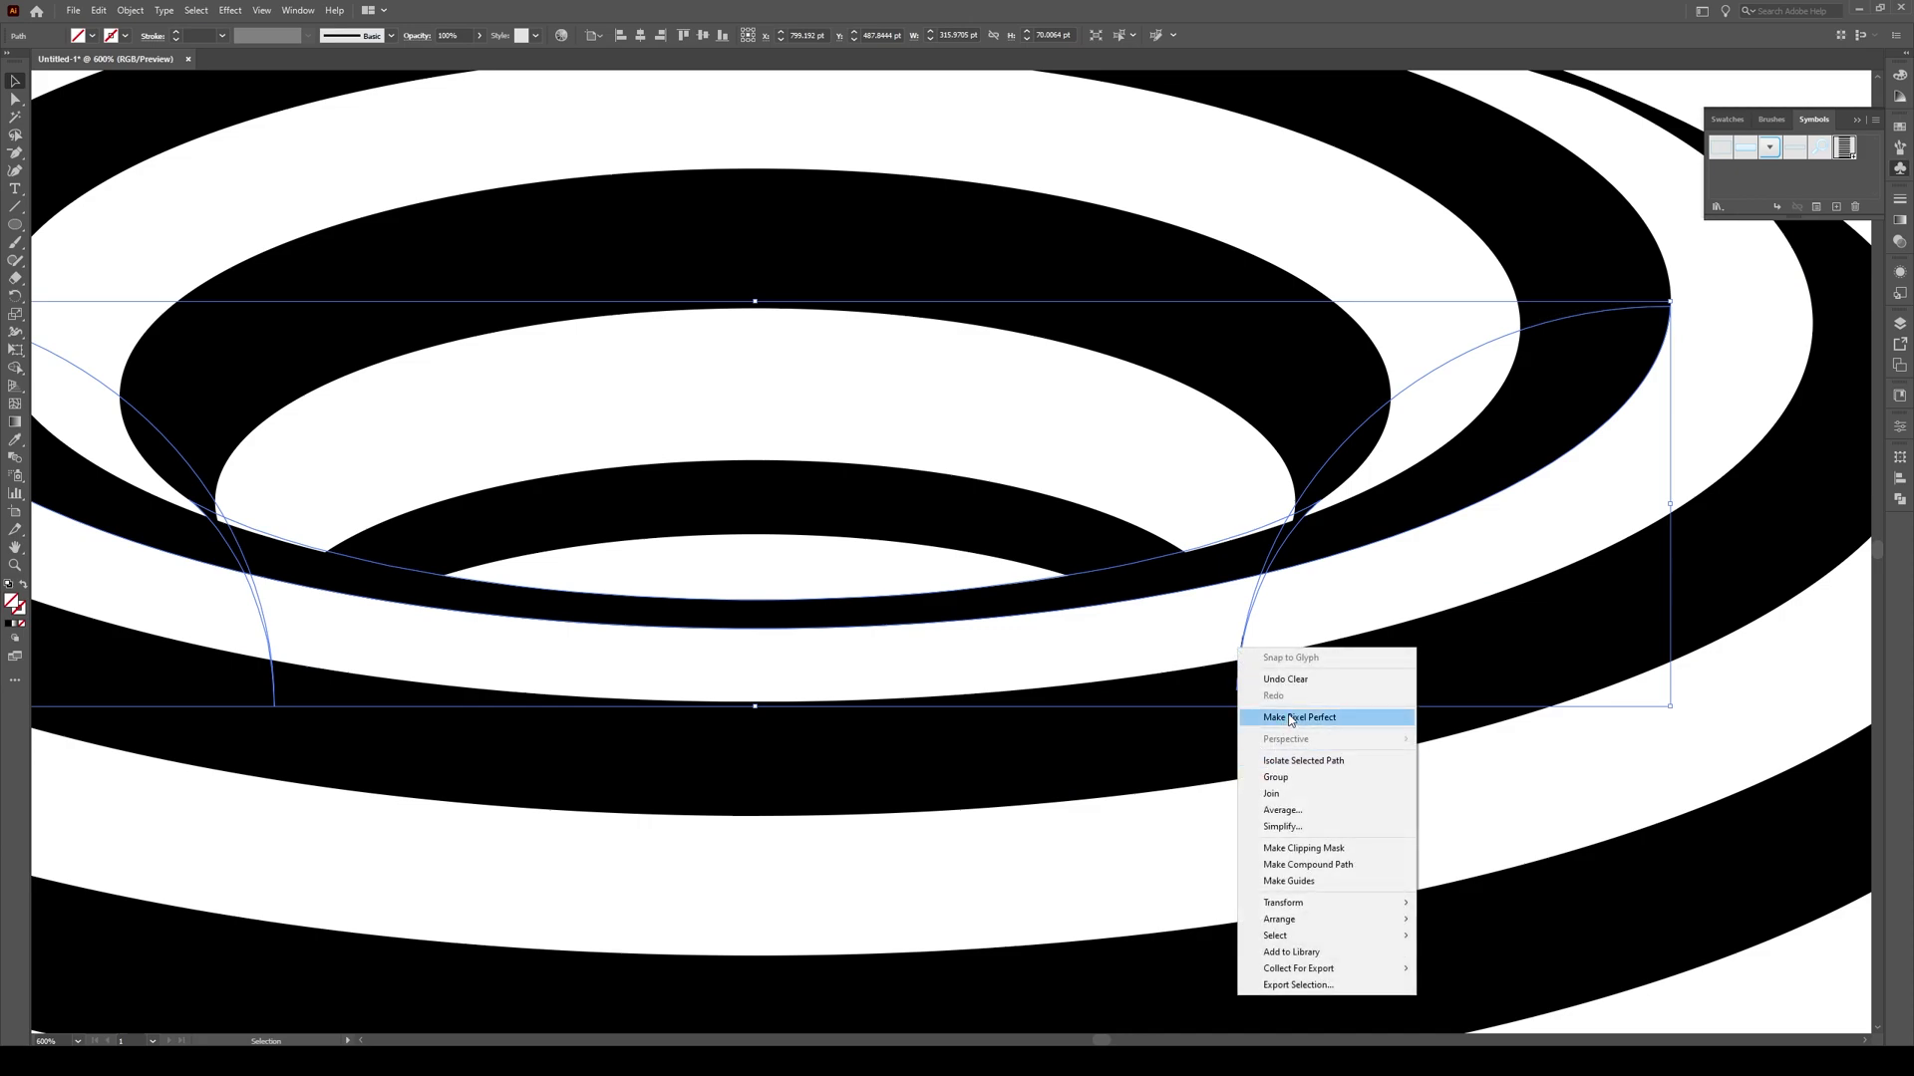
pyautogui.click(1316, 626)
pyautogui.click(1242, 653)
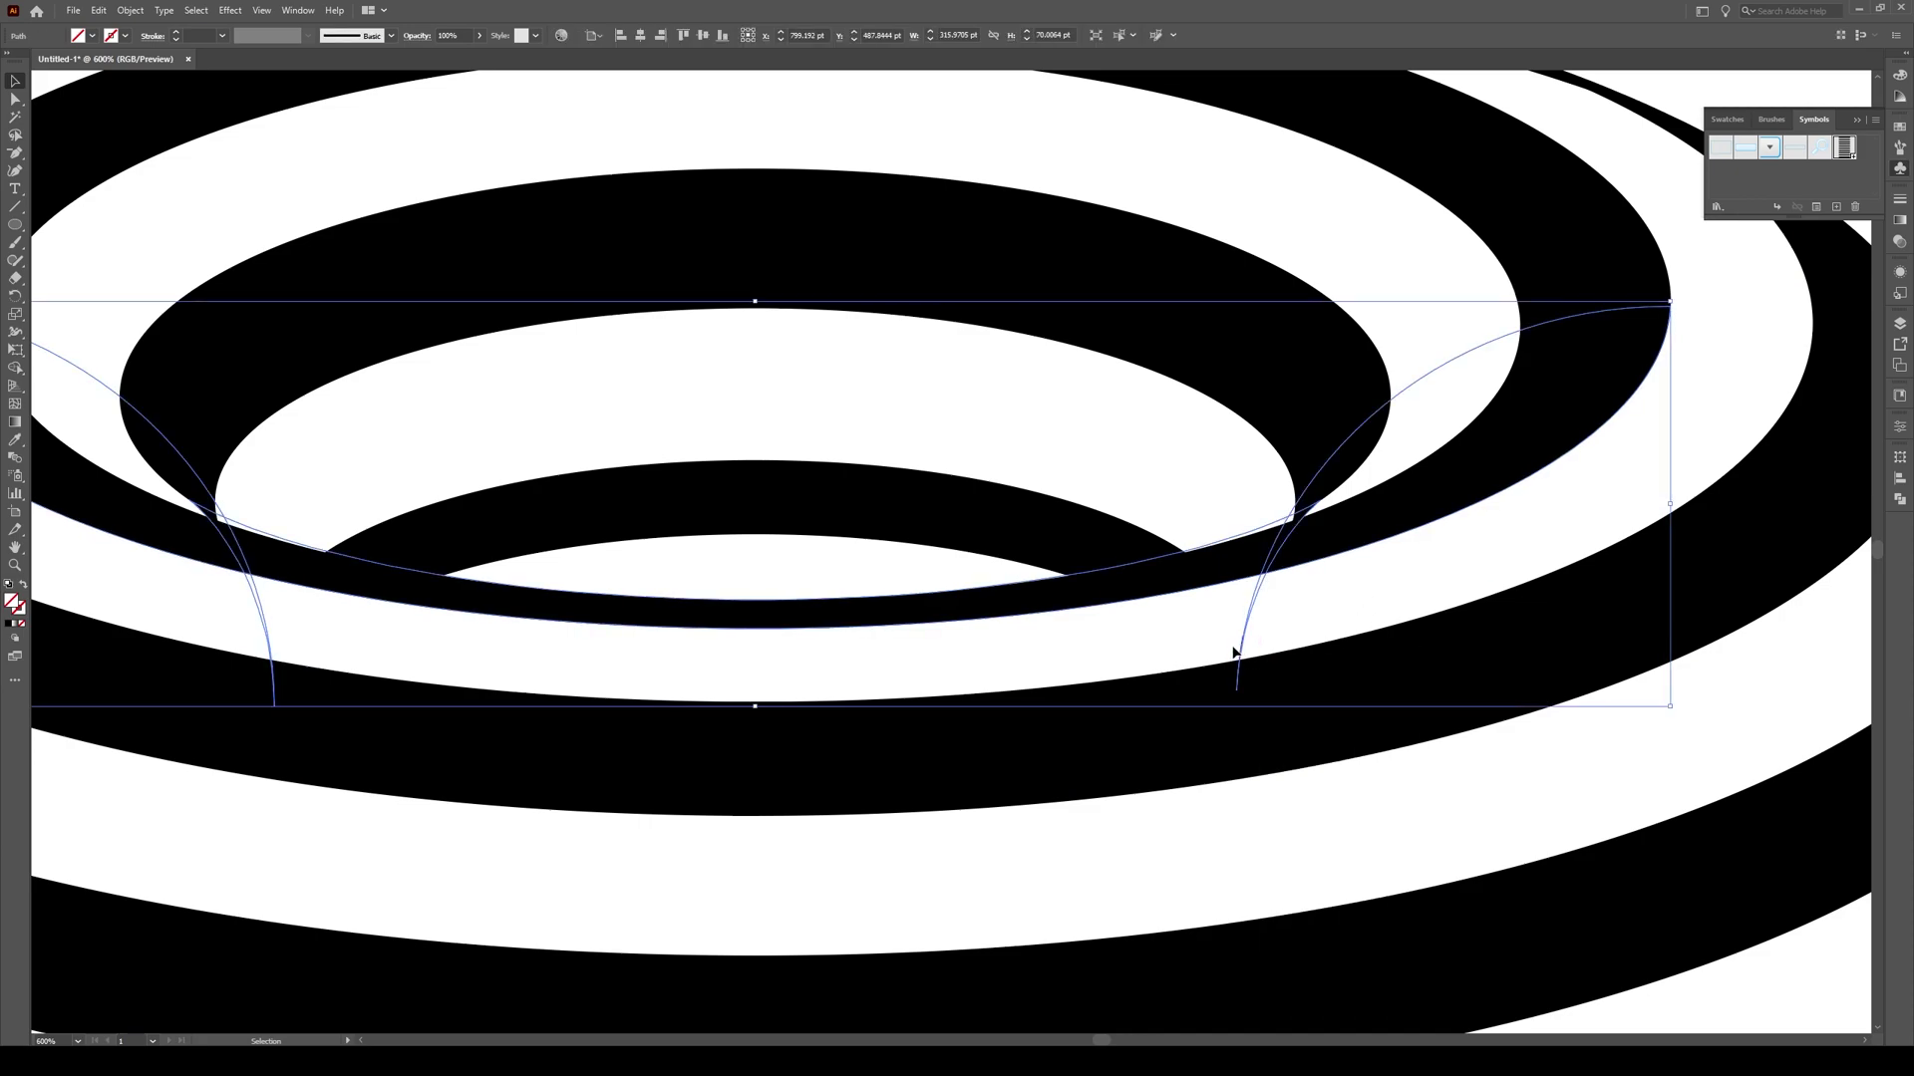
pyautogui.click(1234, 650)
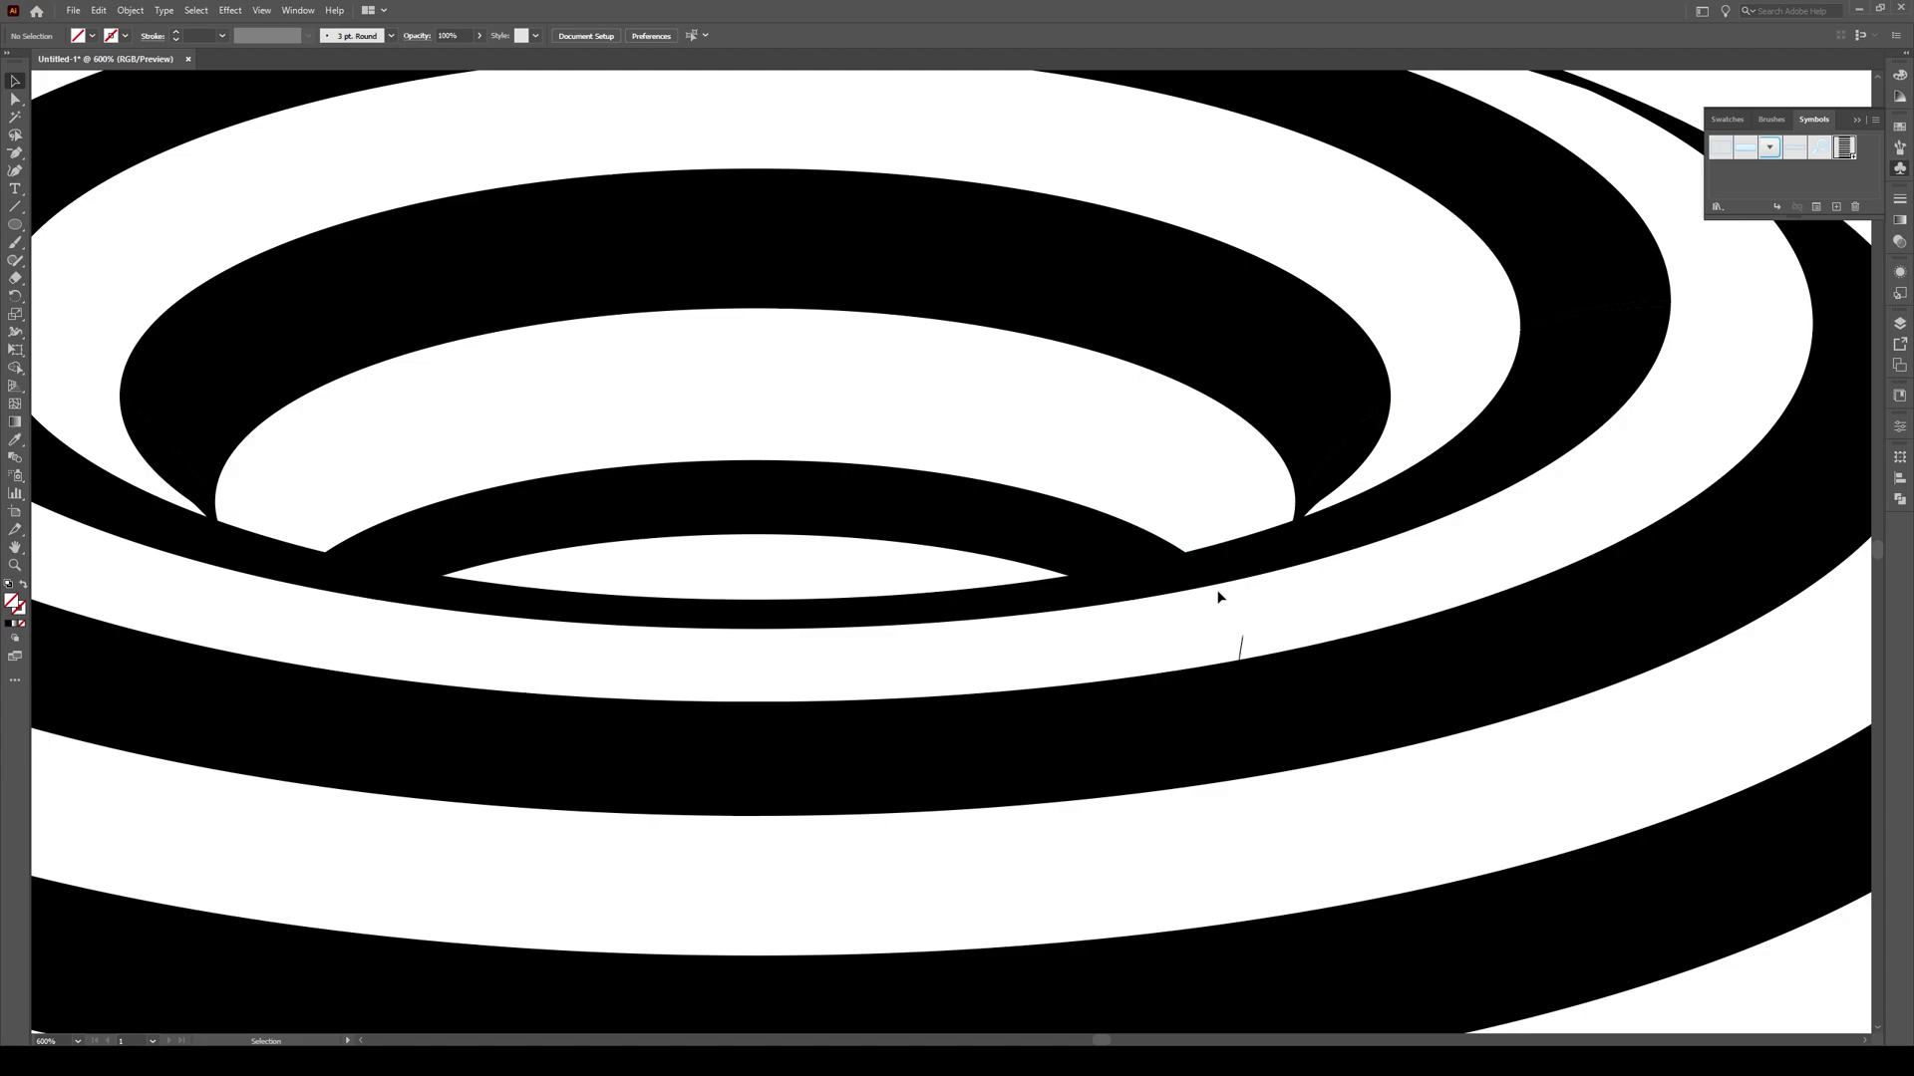
# Check the inner ring's individual paths with Direct Selection and pick the stray short line
pyautogui.press('a')
pyautogui.hscroll(1, 1218, 596)
pyautogui.scroll(-2, 1226, 596)
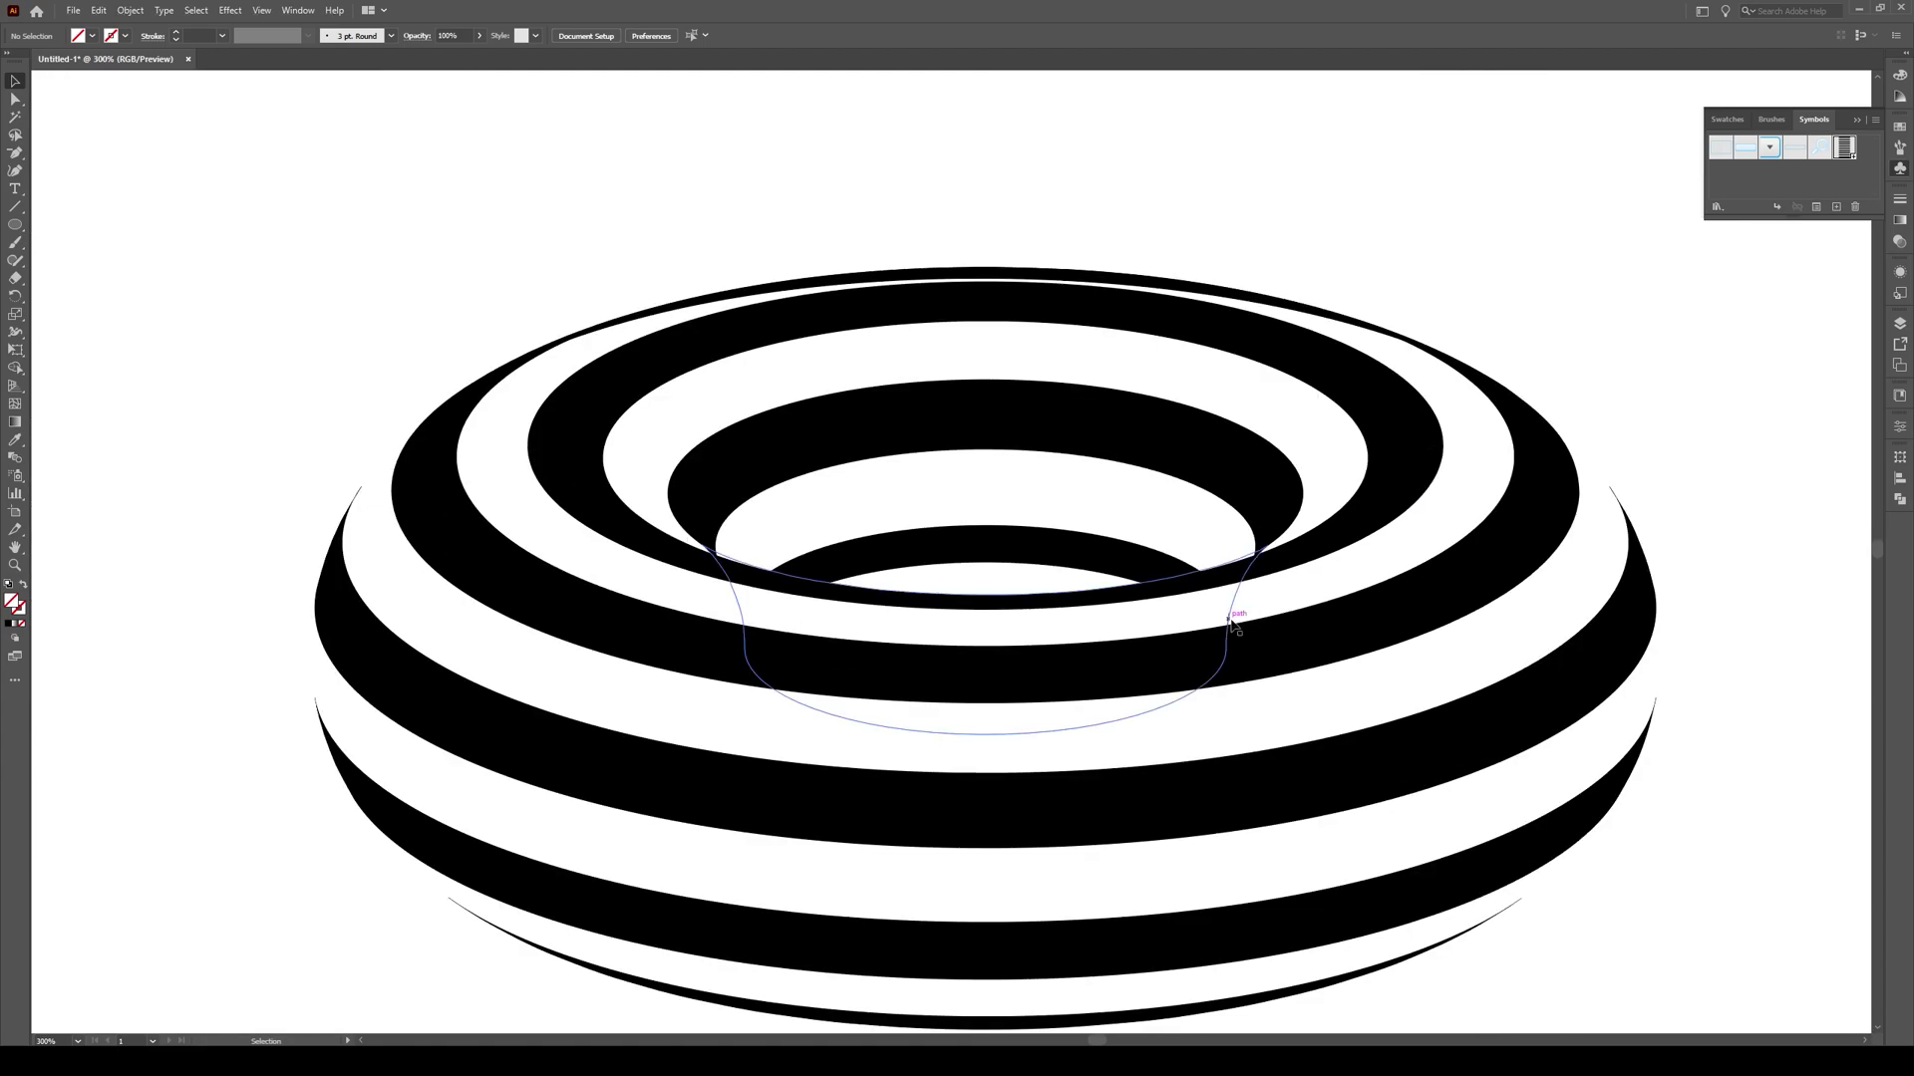
pyautogui.click(1234, 630)
pyautogui.click(1291, 649)
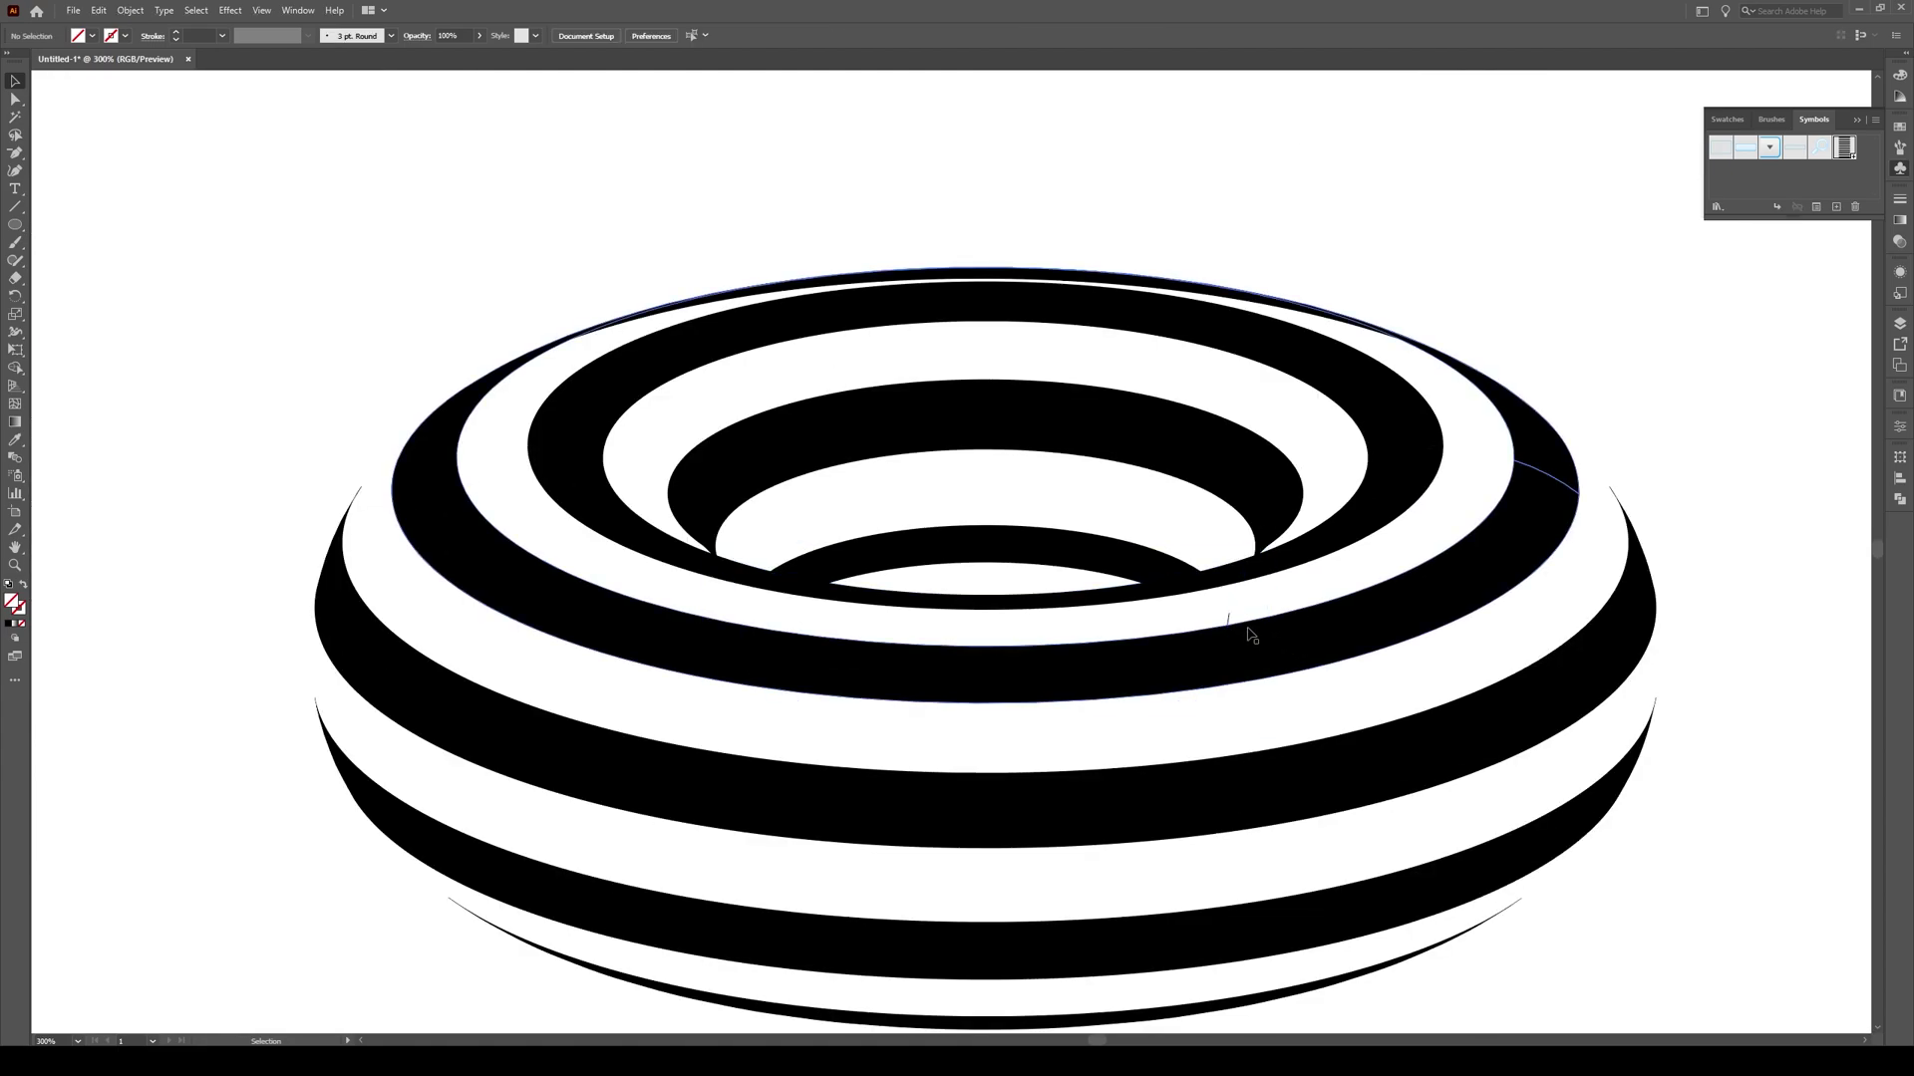
pyautogui.click(1228, 623)
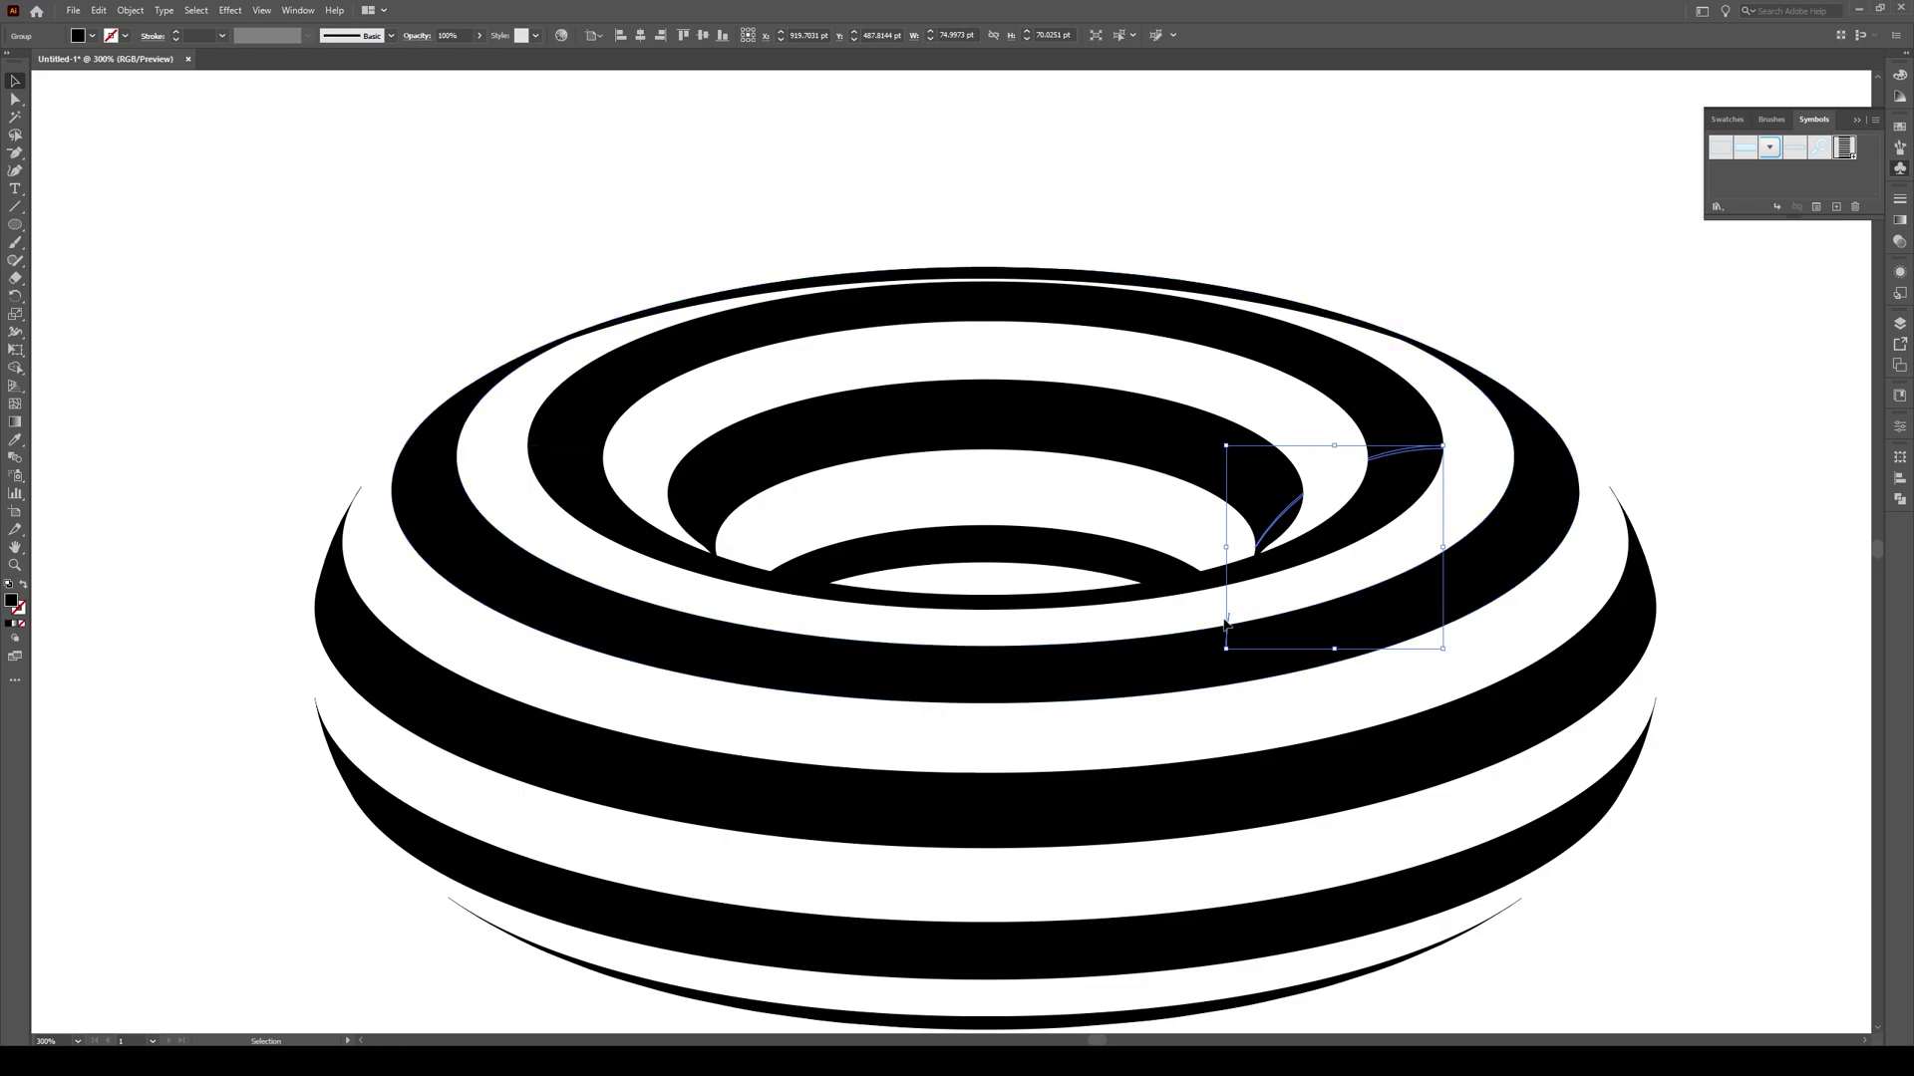
pyautogui.click(1233, 620)
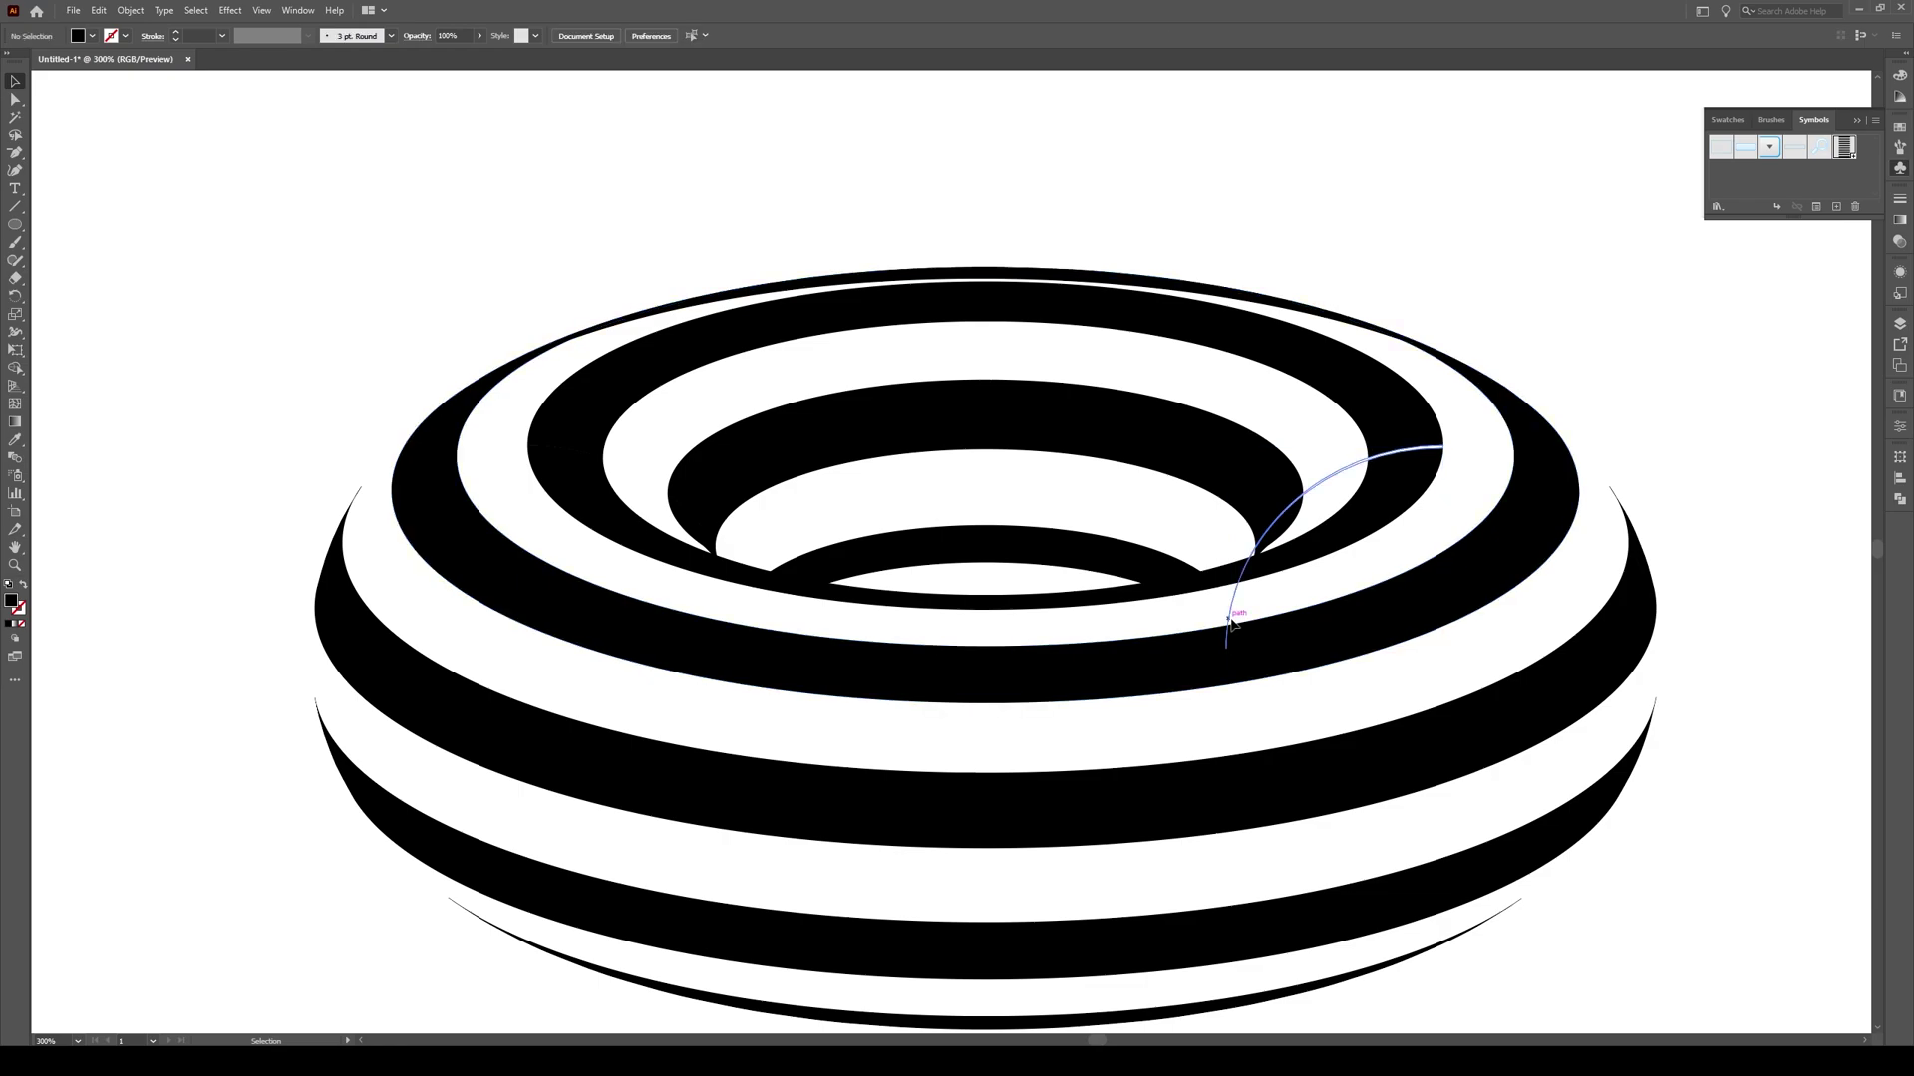
pyautogui.click(1303, 598)
# Isolate the stray line's group, strip its anchors to remove the fragment, and exit isolation
pyautogui.scroll(4, 1245, 618)
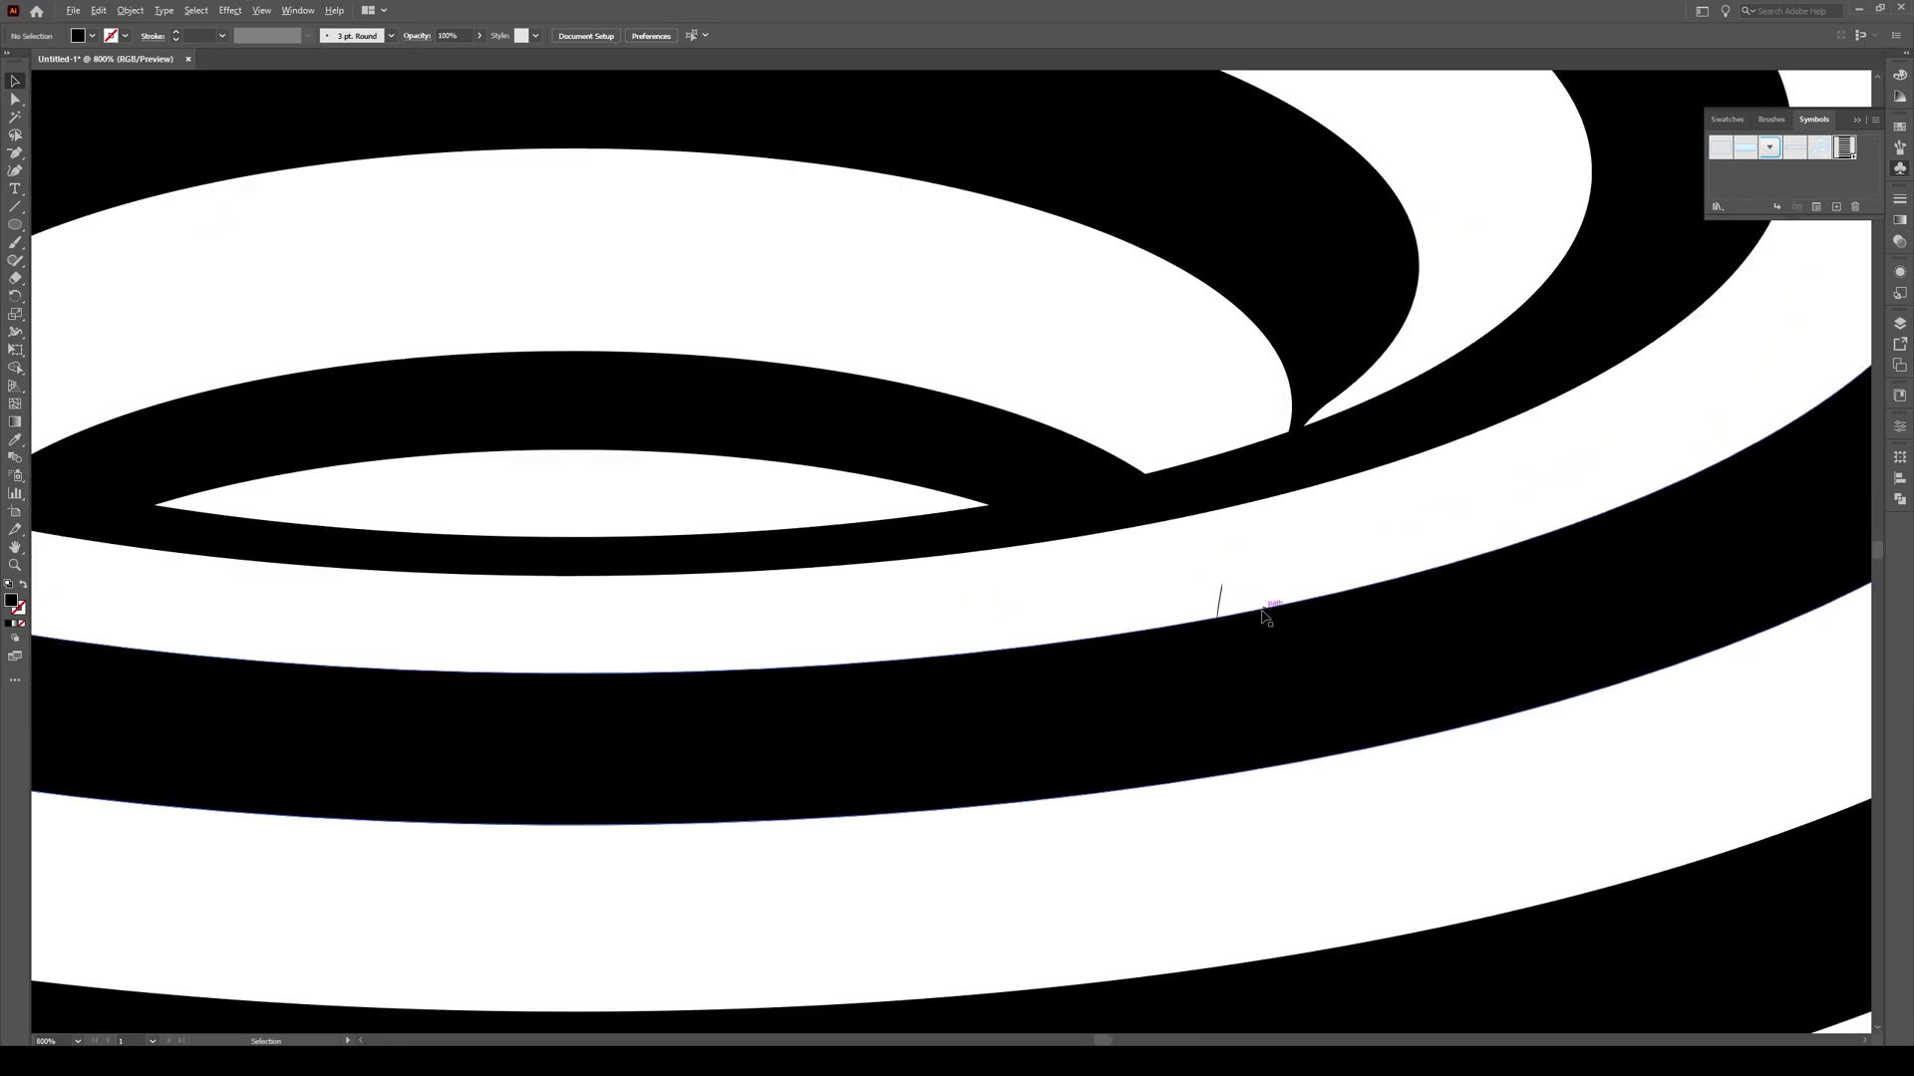
pyautogui.click(1222, 601)
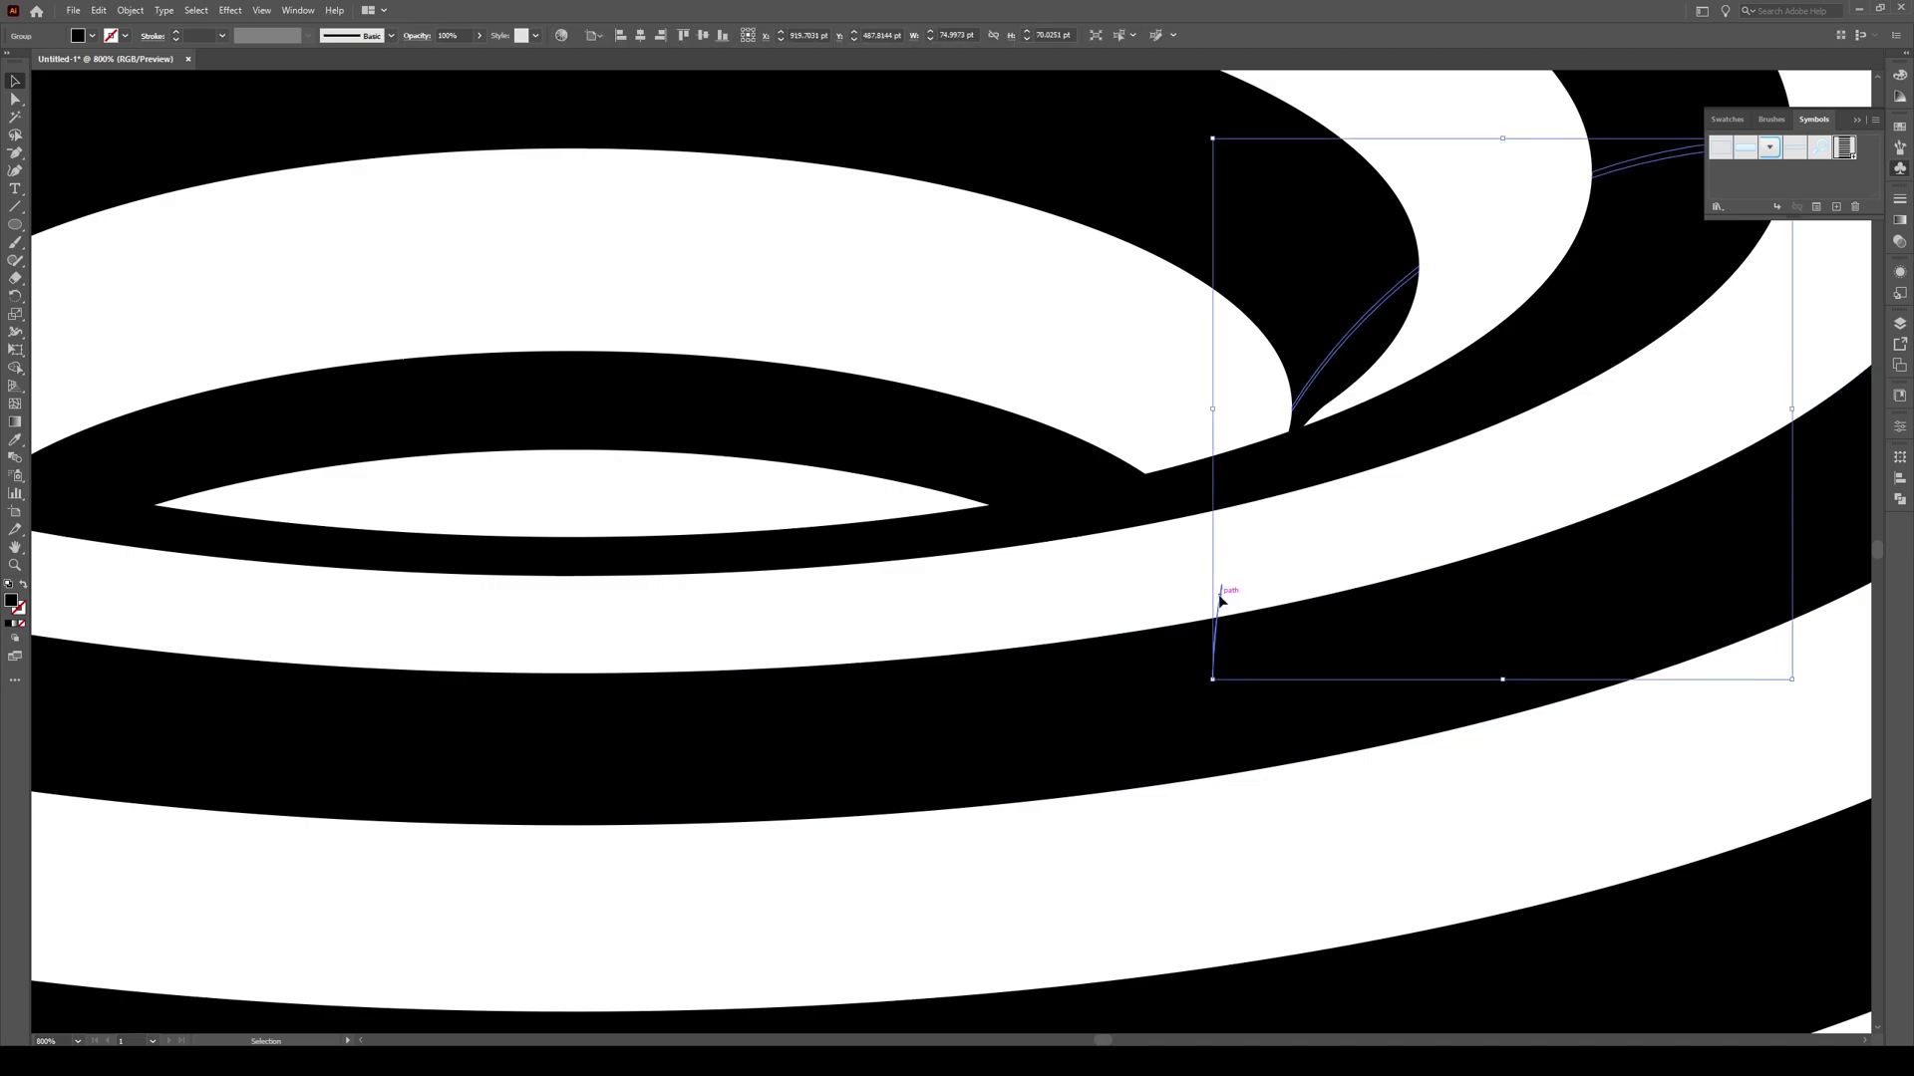
pyautogui.doubleClick(1220, 601)
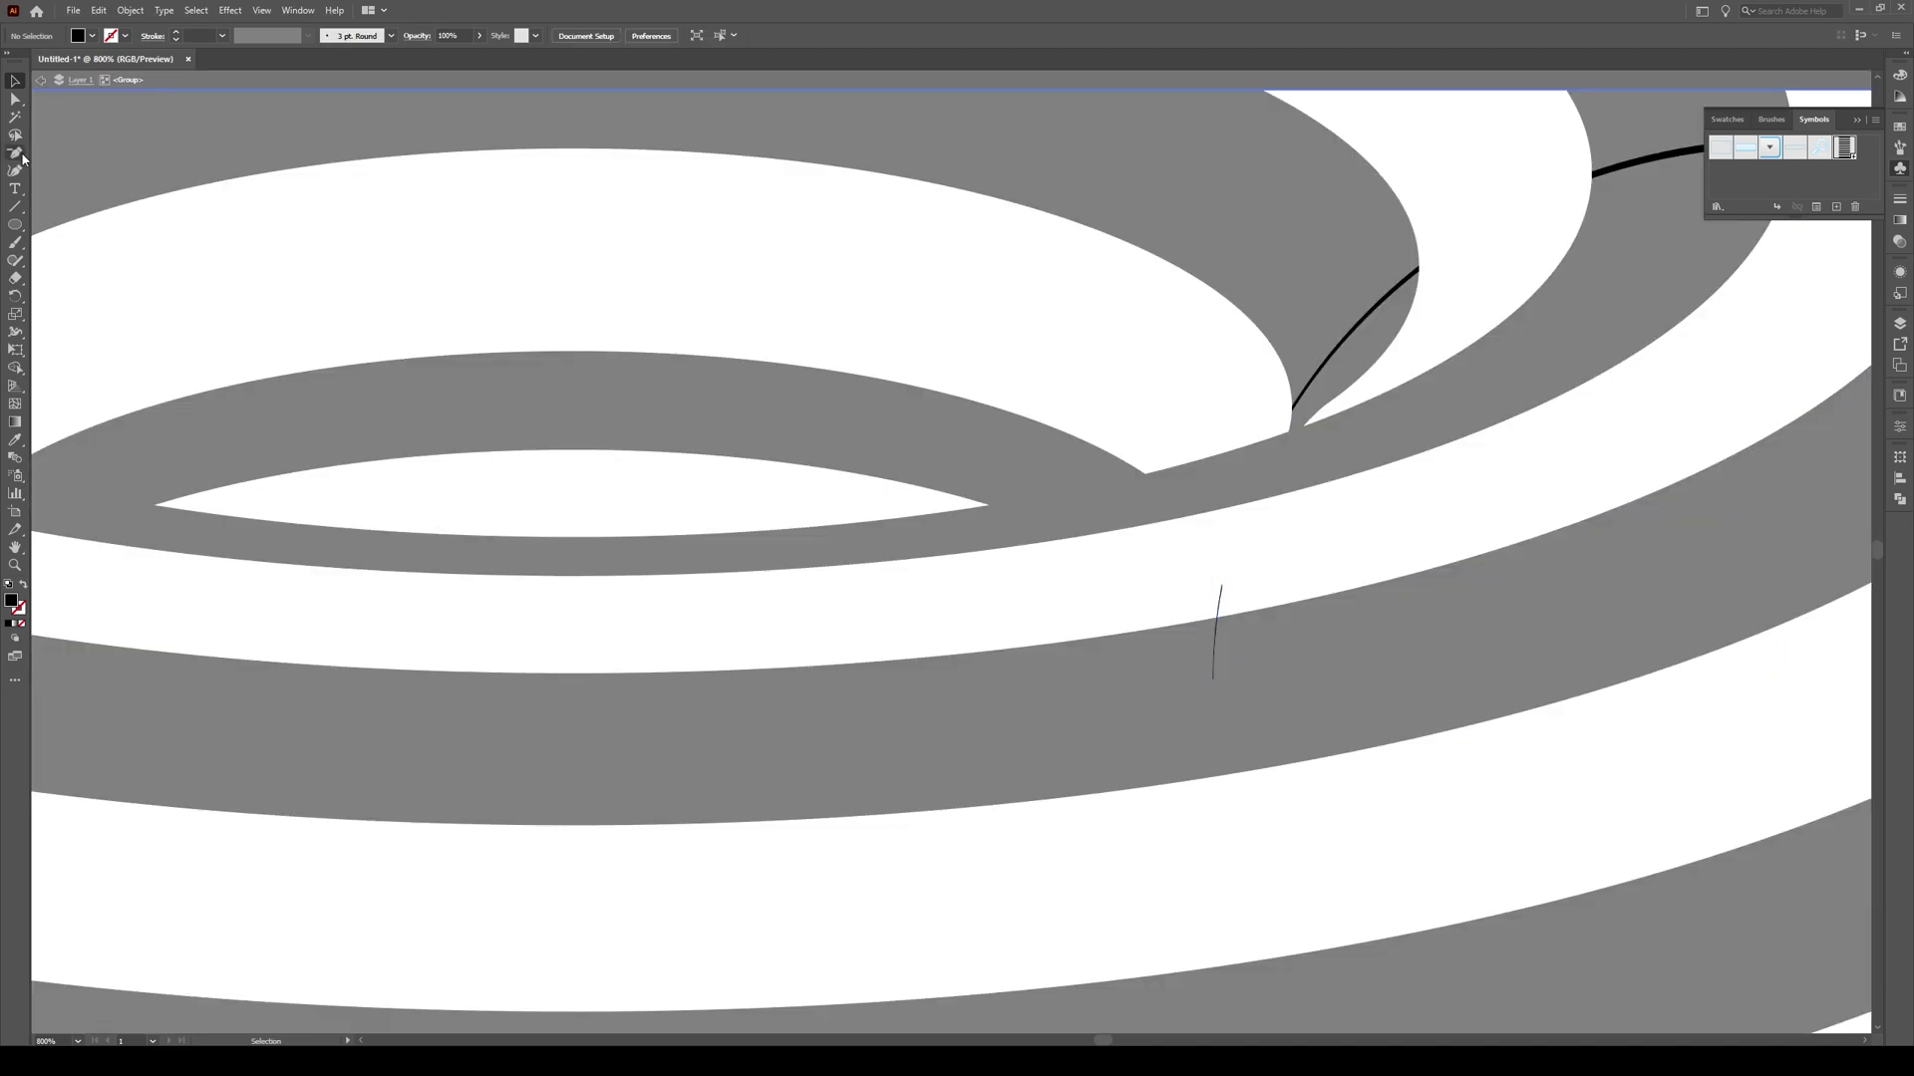
pyautogui.click(20, 155)
pyautogui.click(1214, 682)
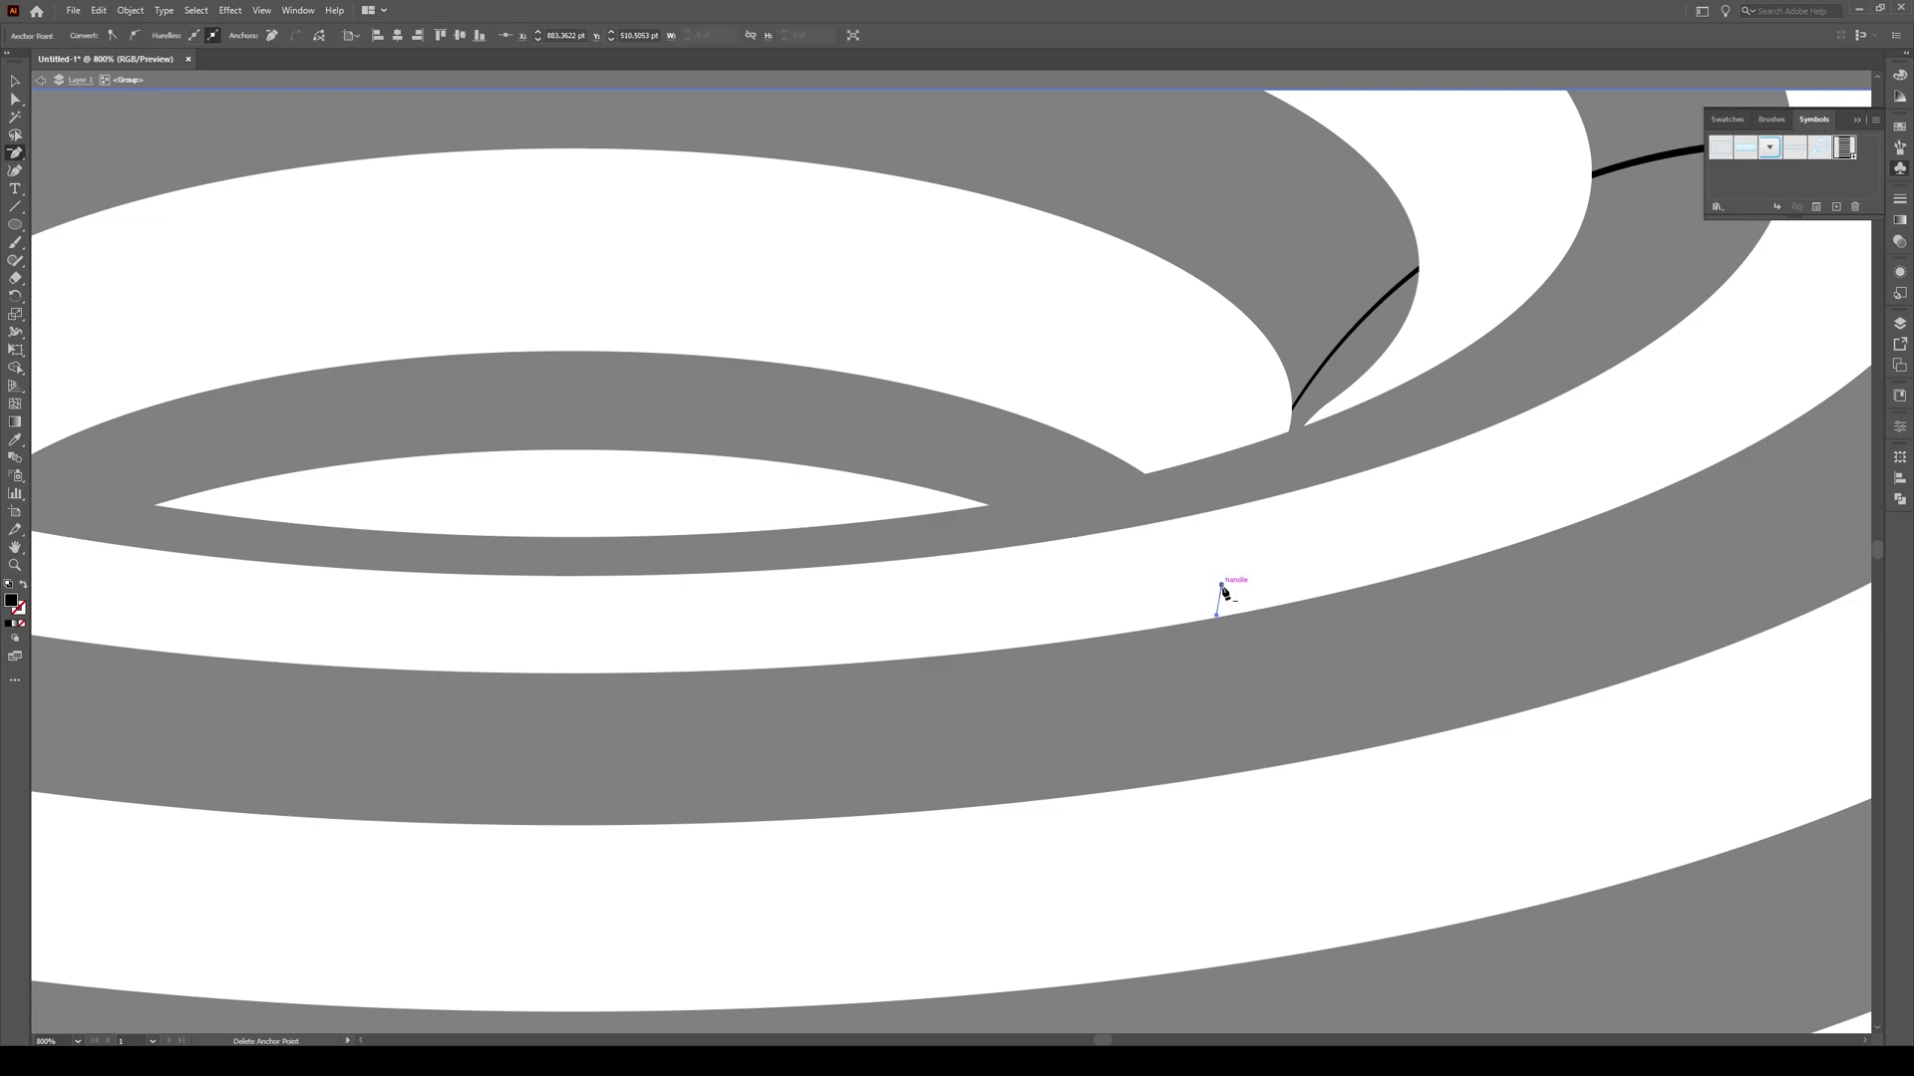
pyautogui.click(1228, 592)
pyautogui.click(1229, 590)
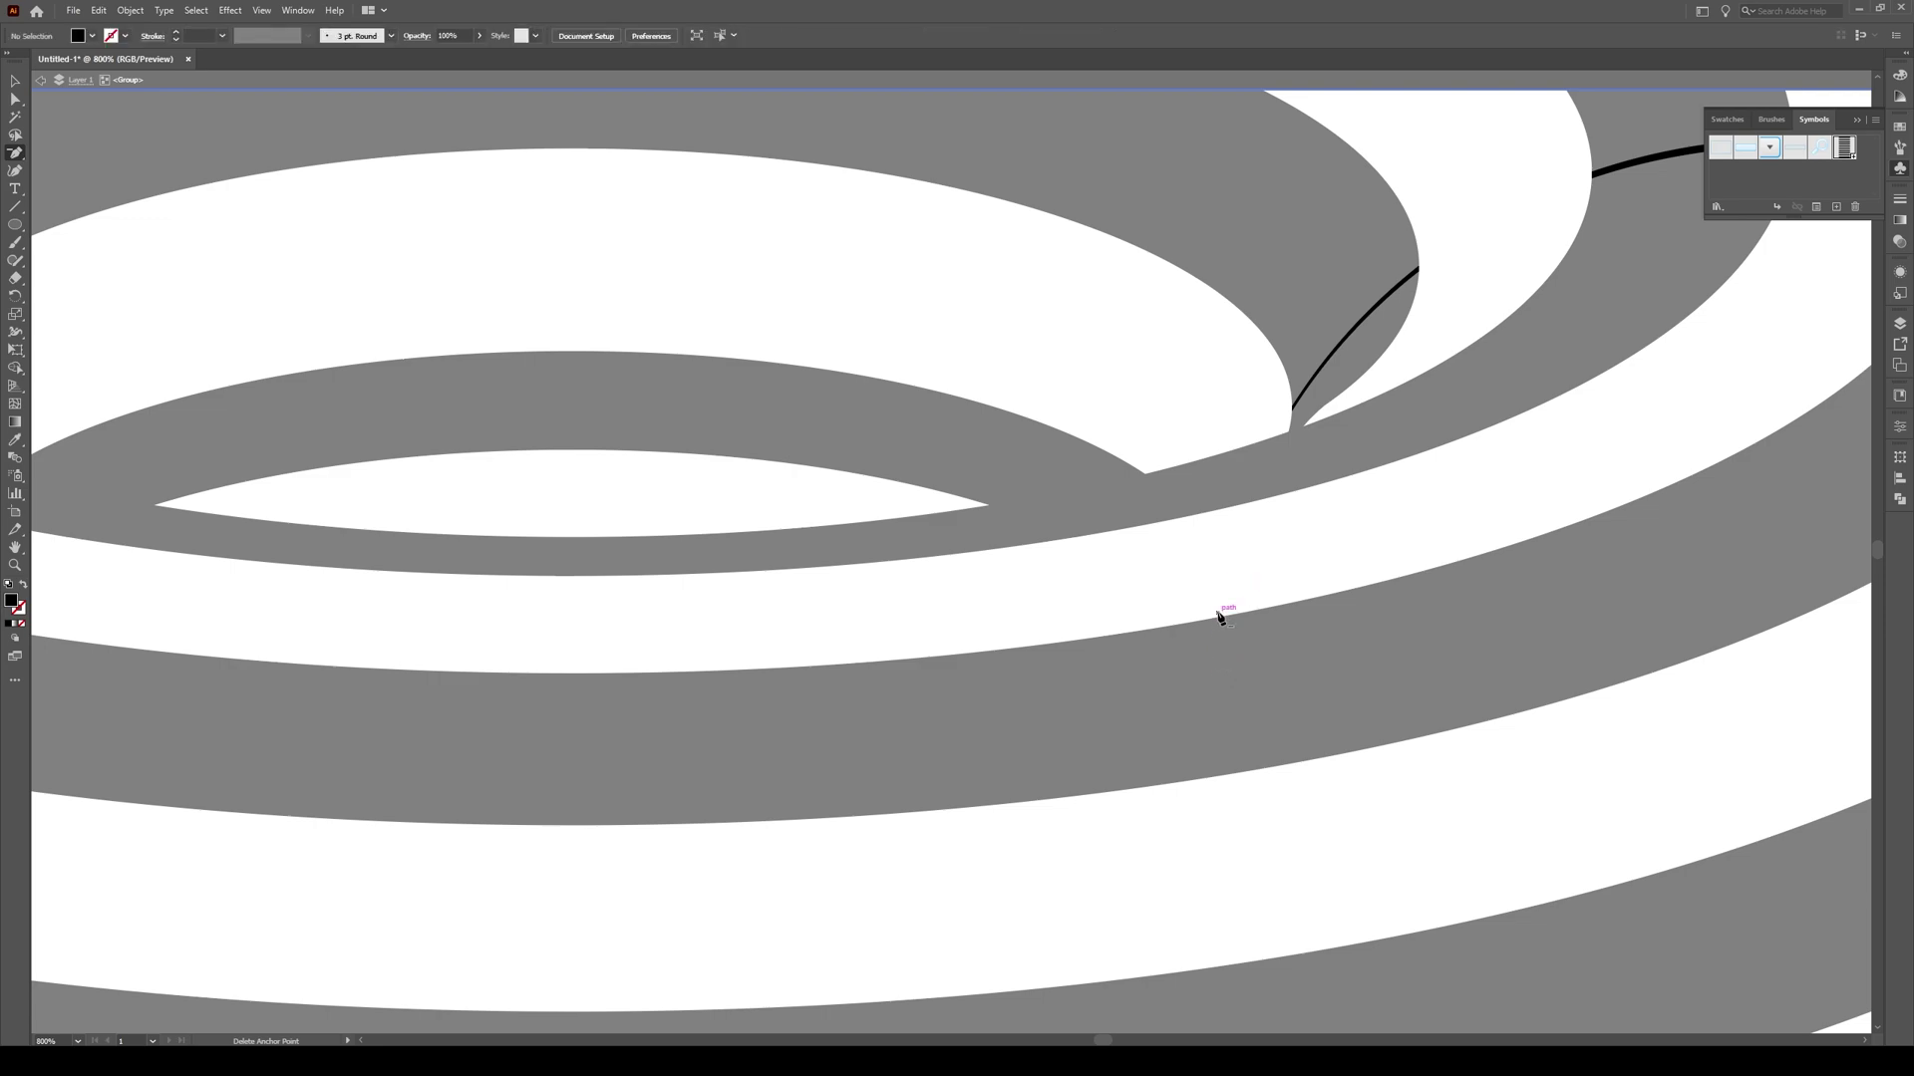
pyautogui.press('v')
pyautogui.scroll(-3, 1213, 583)
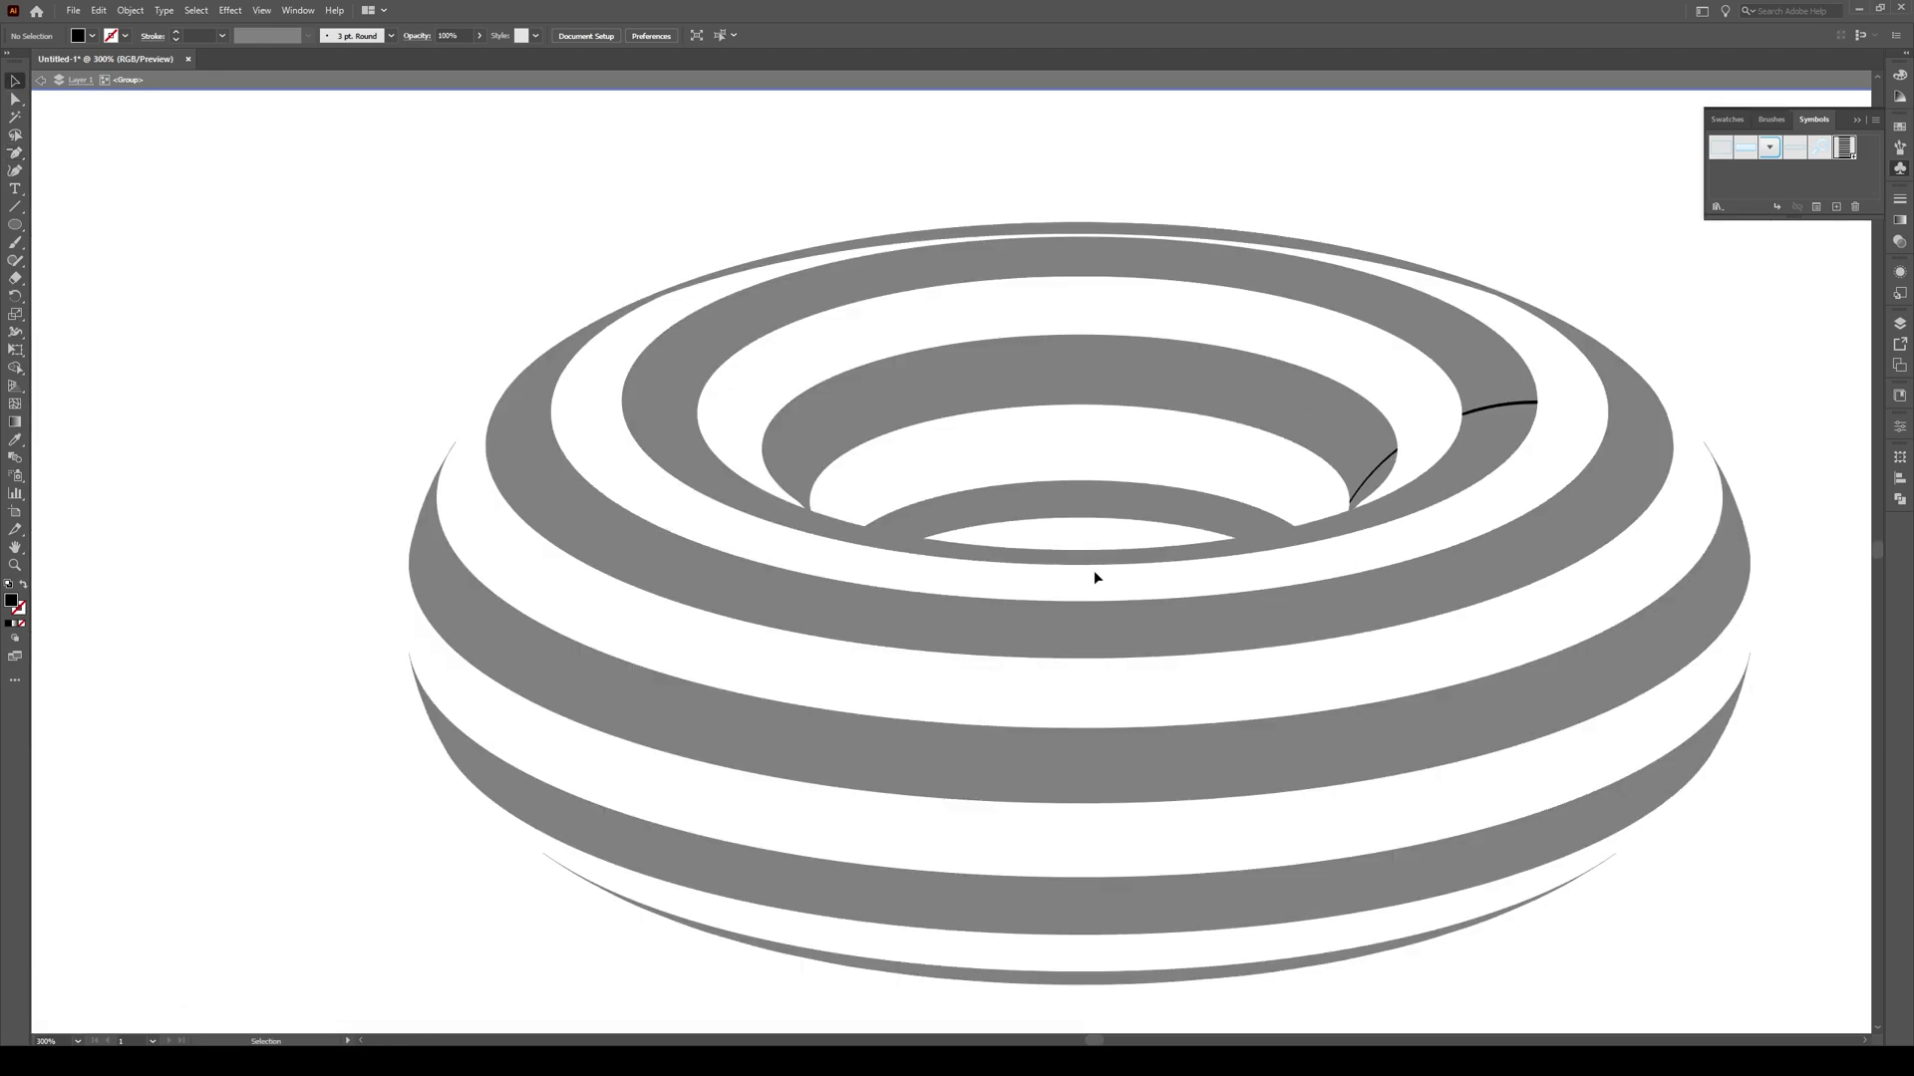
pyautogui.press('Escape')
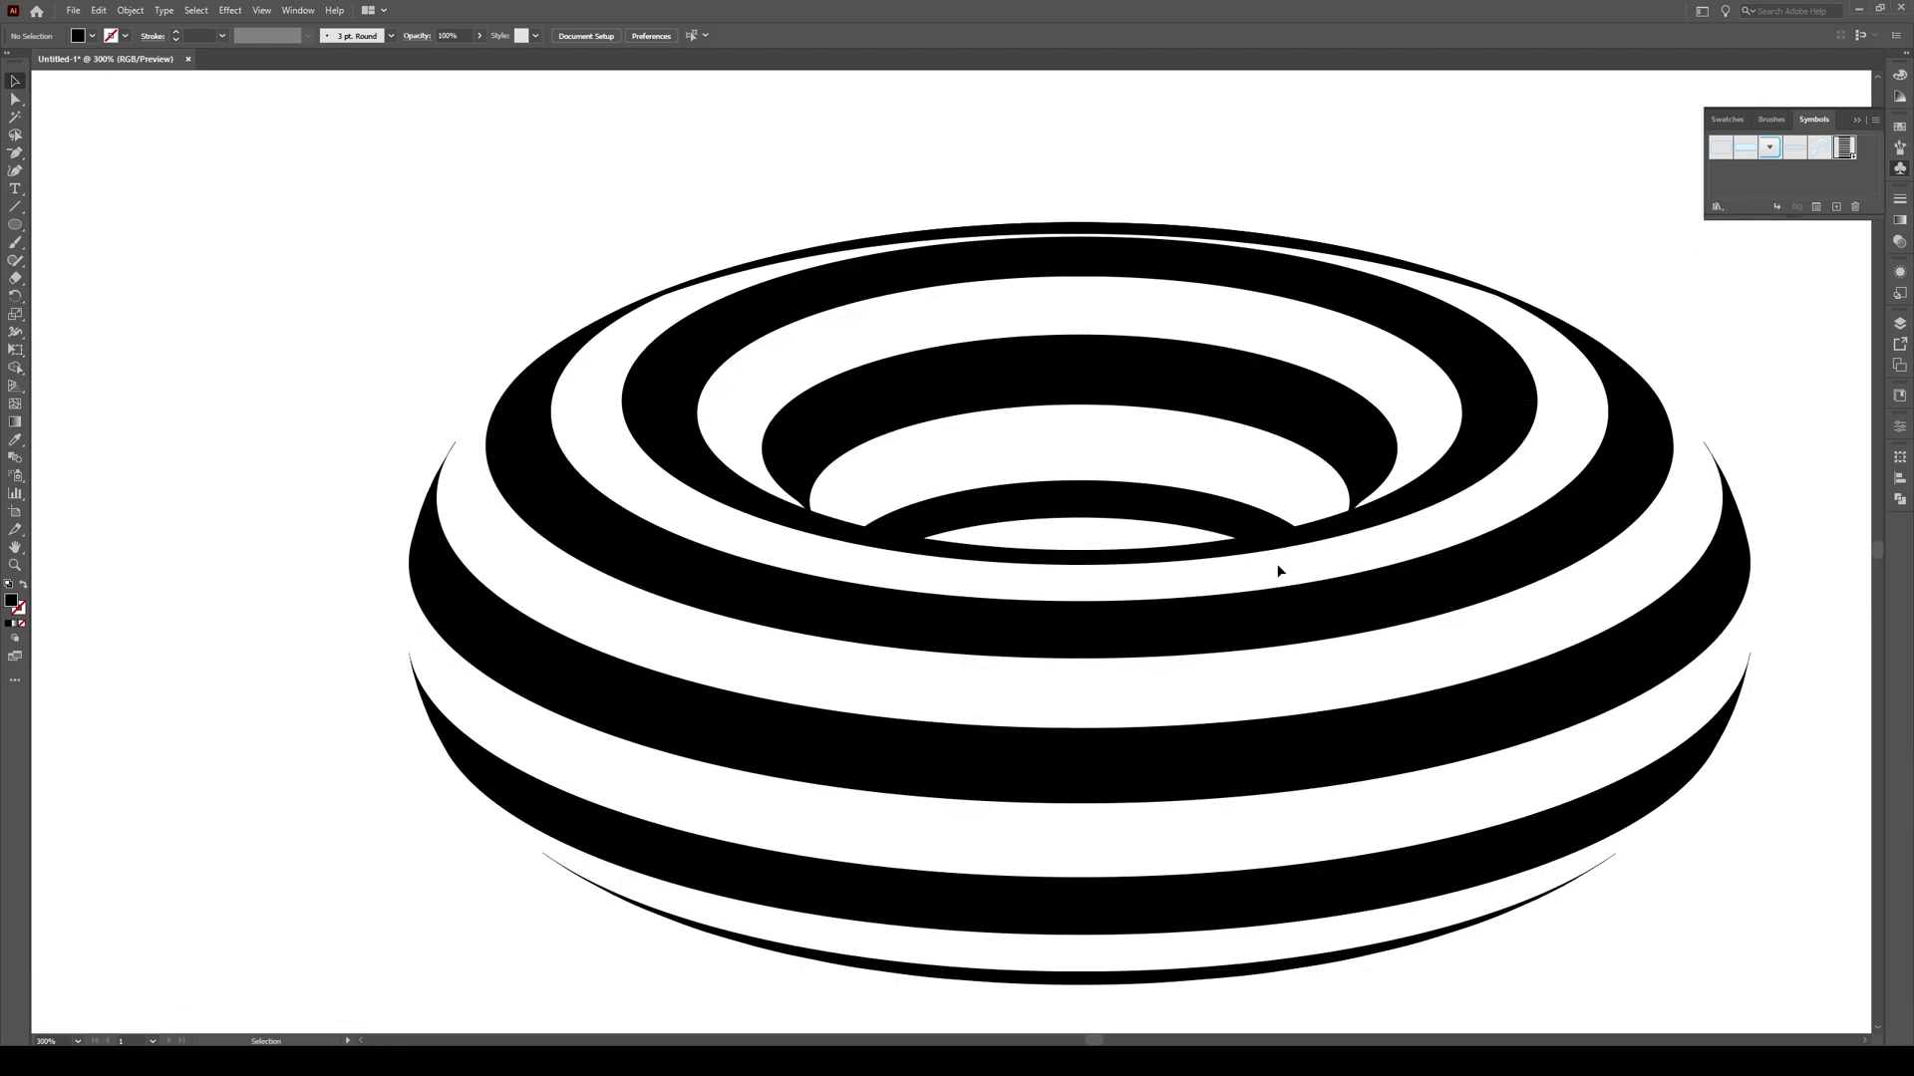
# Locate the hidden lower ellipse in Outline view and delete it
pyautogui.scroll(-1, 864, 655)
pyautogui.hotkey('ctrl', 'y')
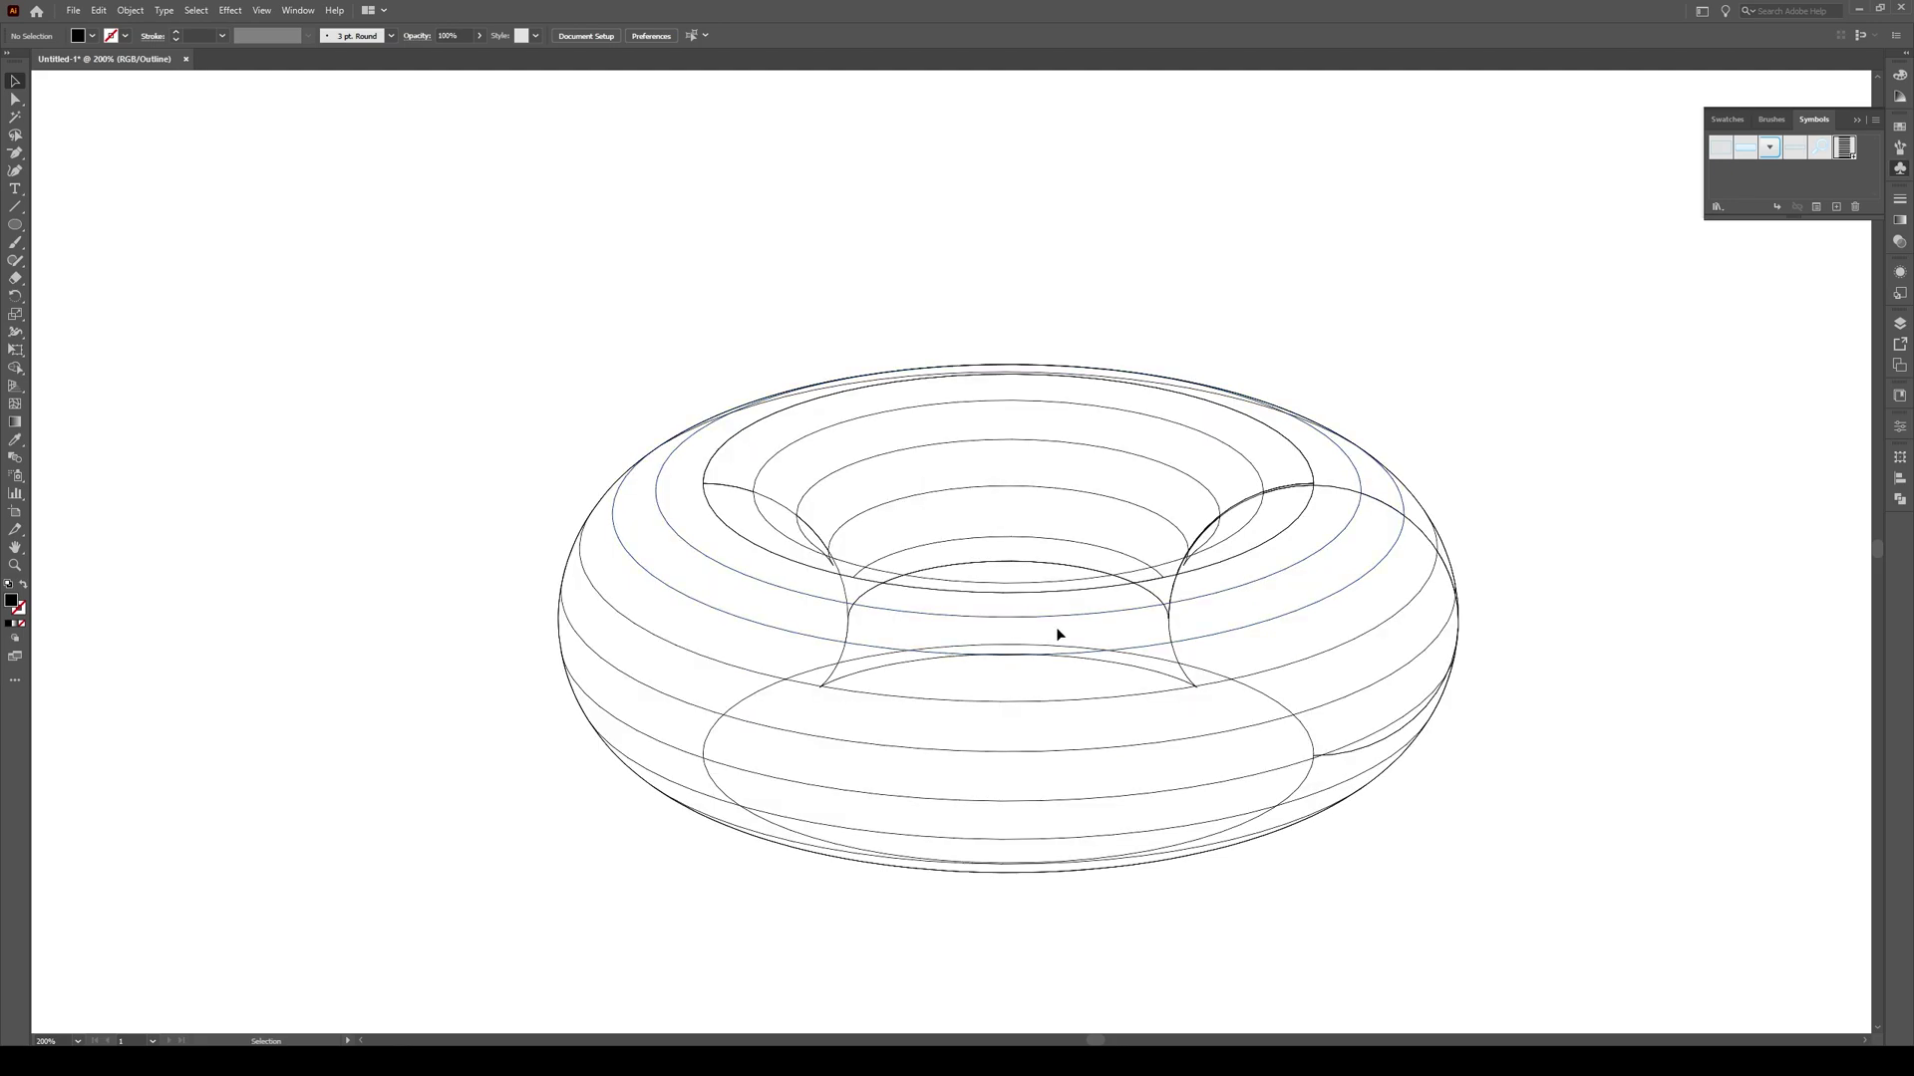
pyautogui.click(755, 697)
pyautogui.rightClick(754, 698)
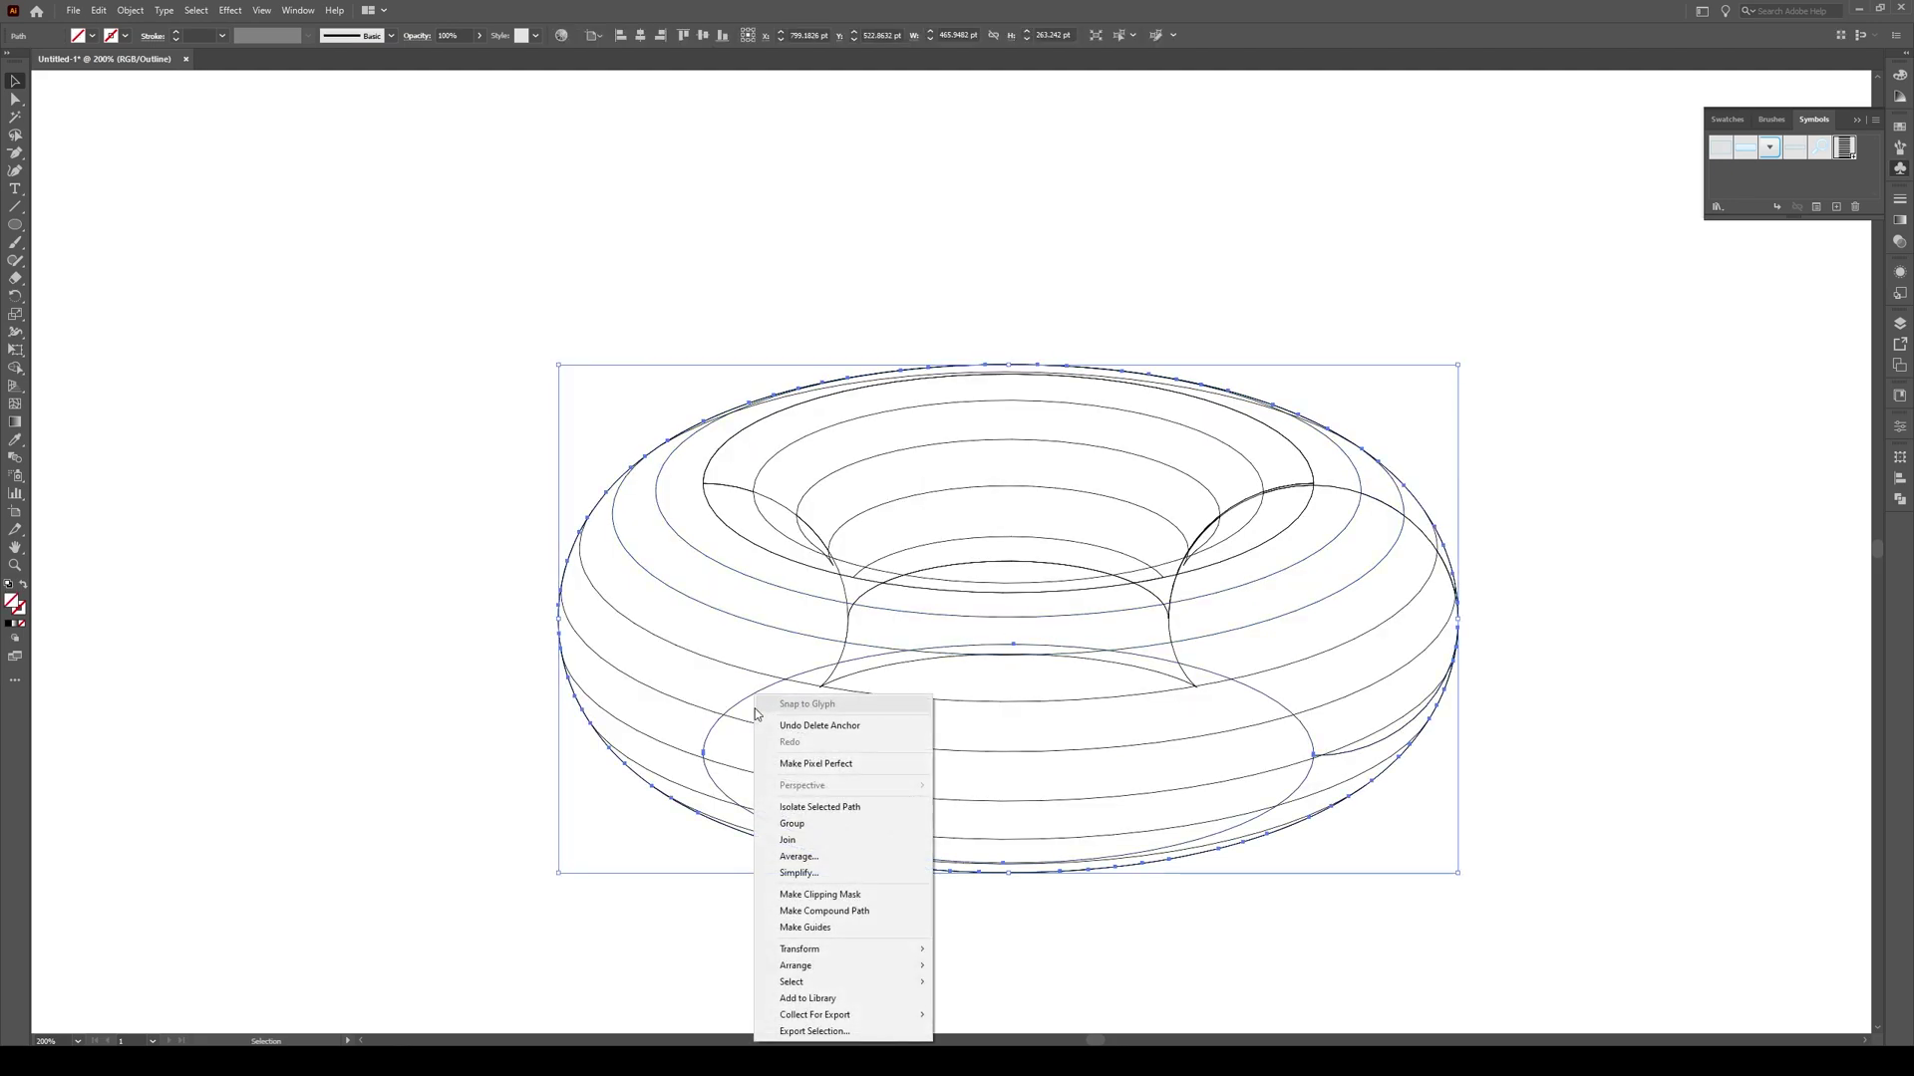
pyautogui.click(699, 697)
pyautogui.hotkey('ctrl', 'y')
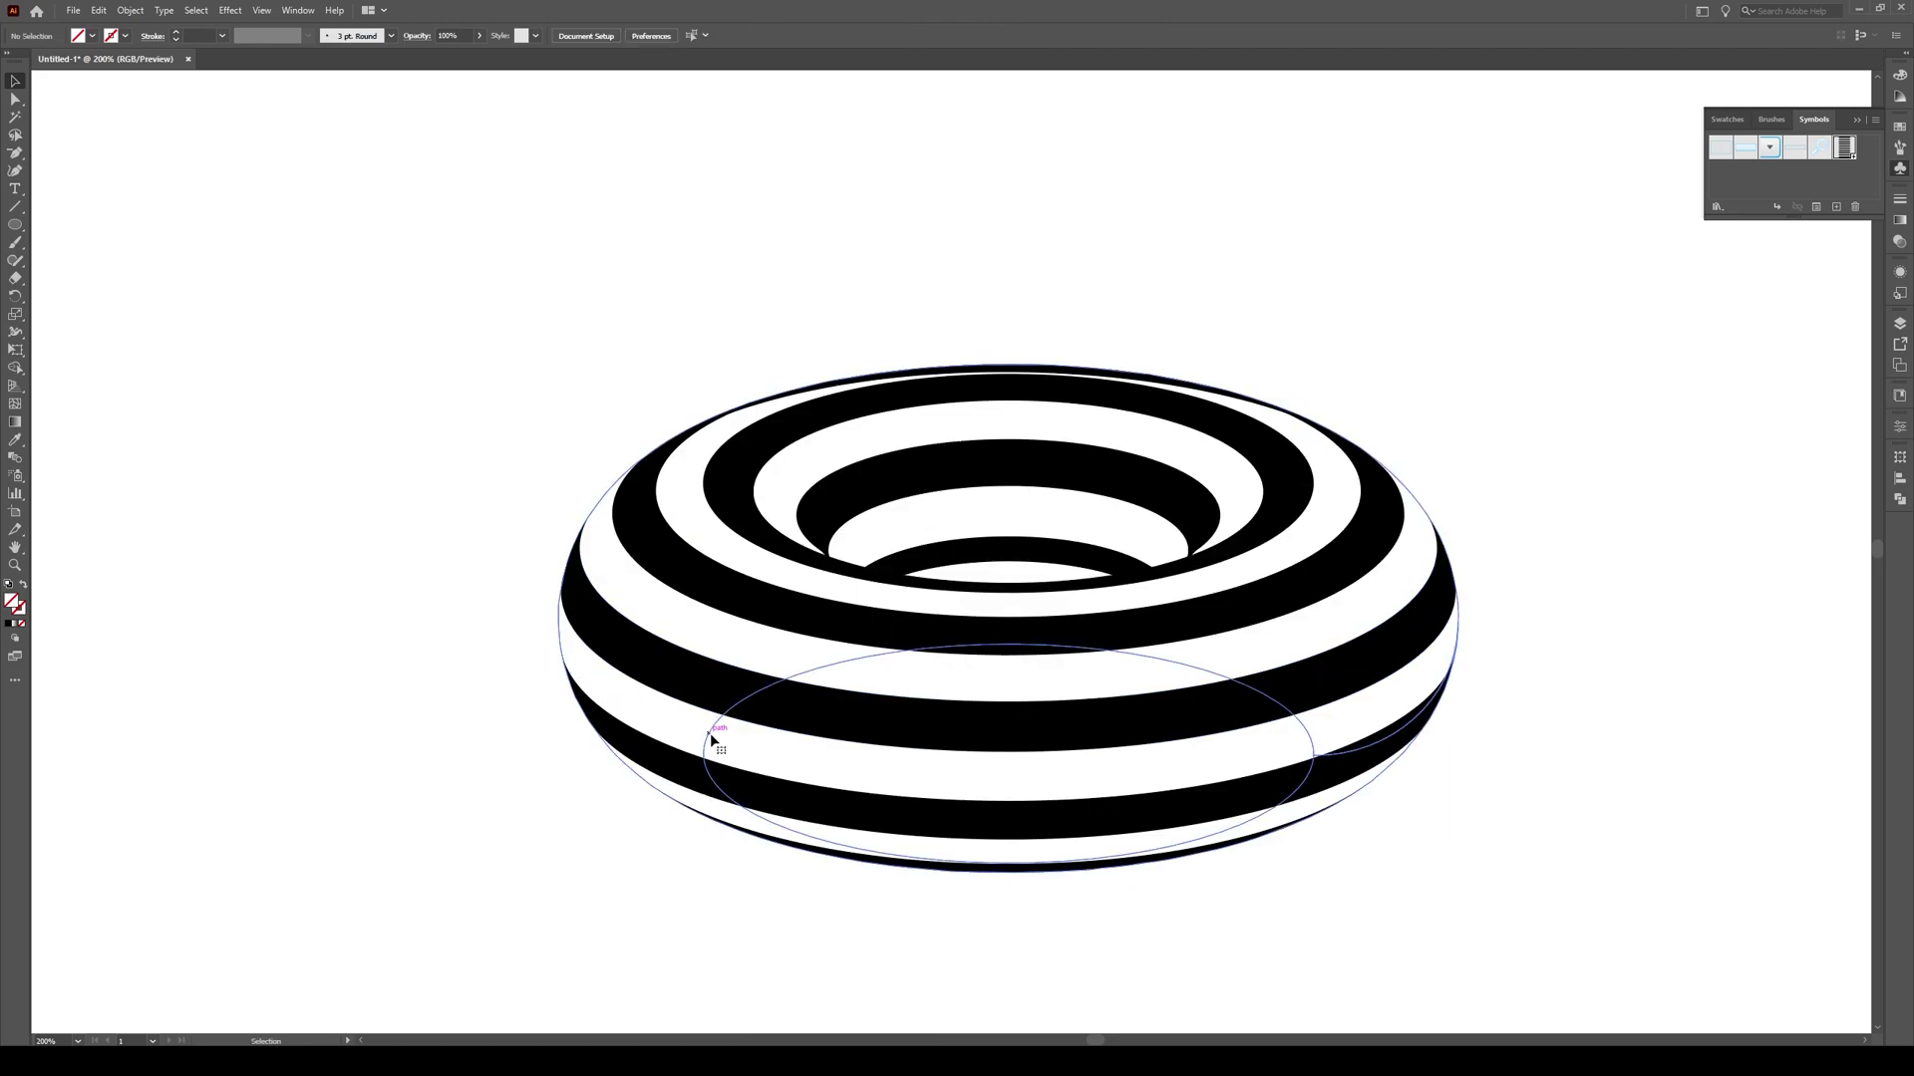
pyautogui.click(710, 733)
pyautogui.press('Delete')
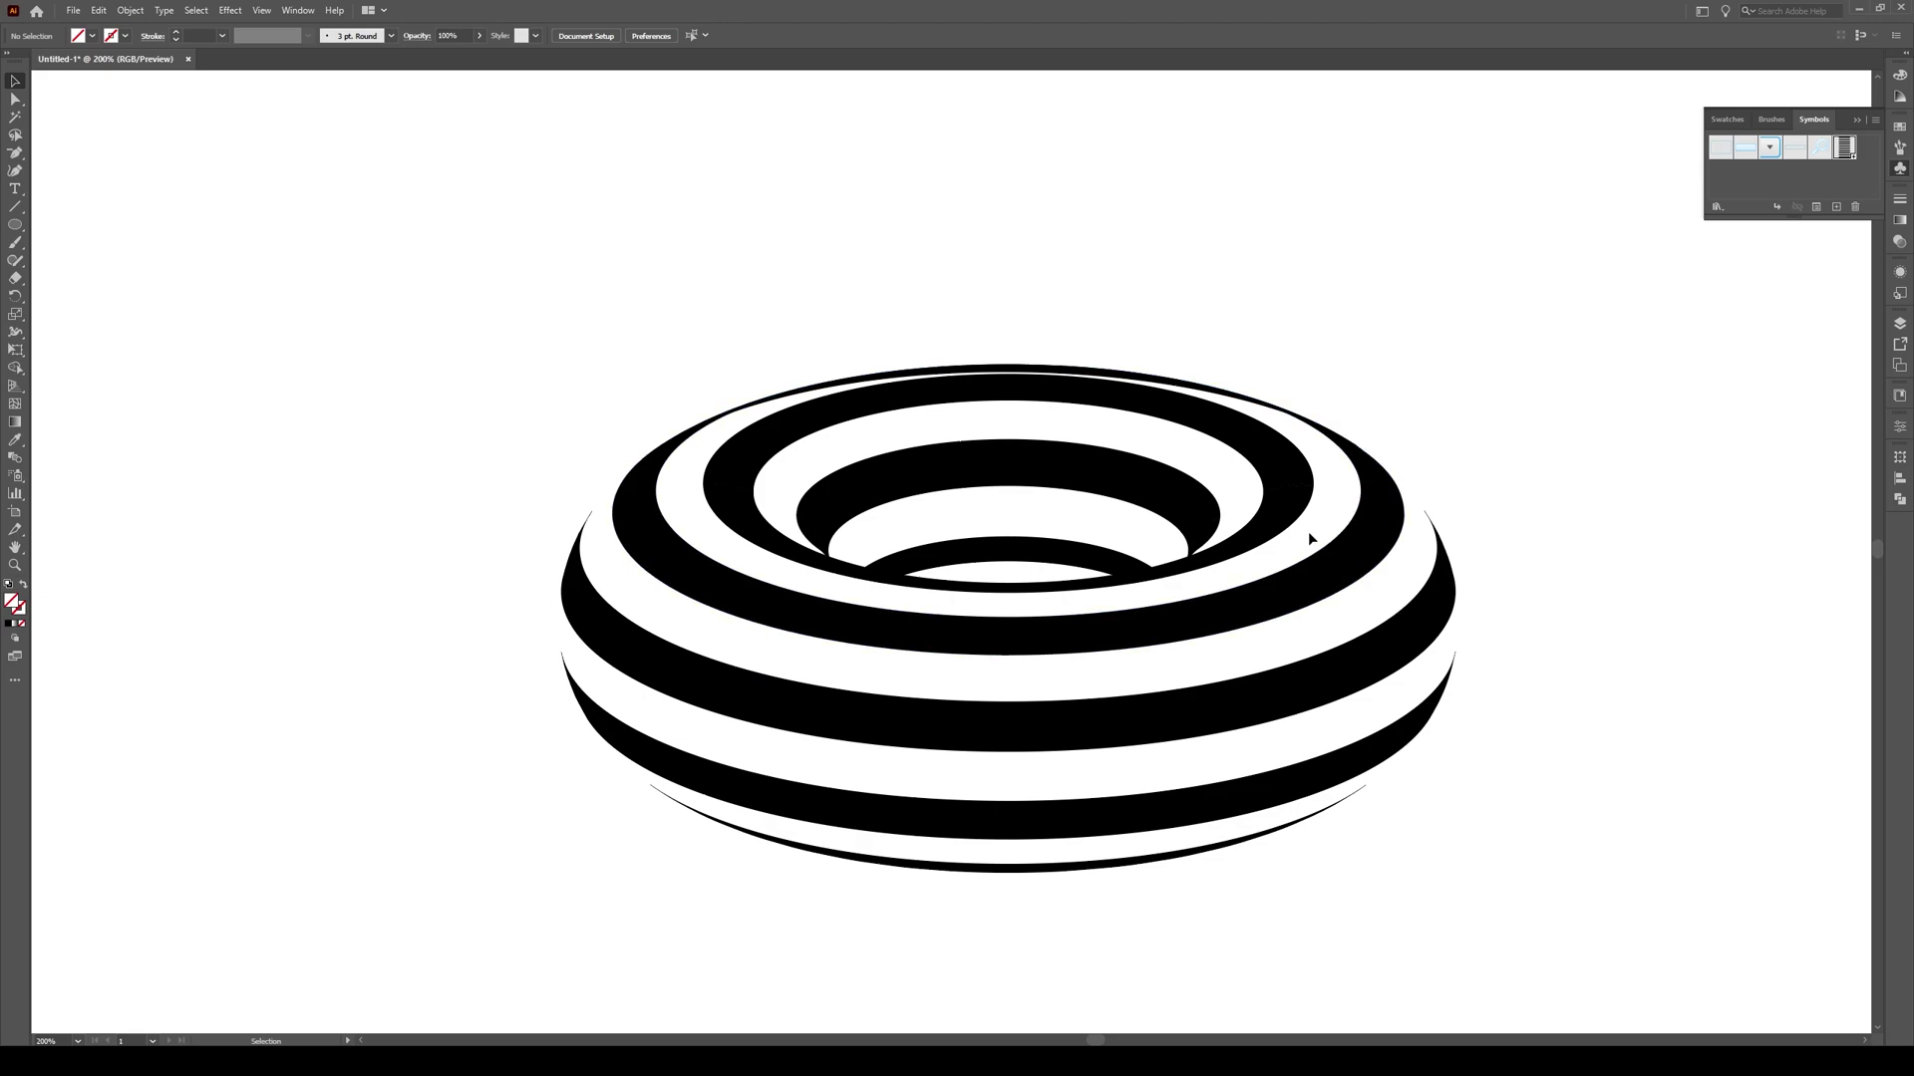
# Delete the donut's outer outline path, verify in Outline view, and zoom out
pyautogui.hotkey('ctrl', 'y')
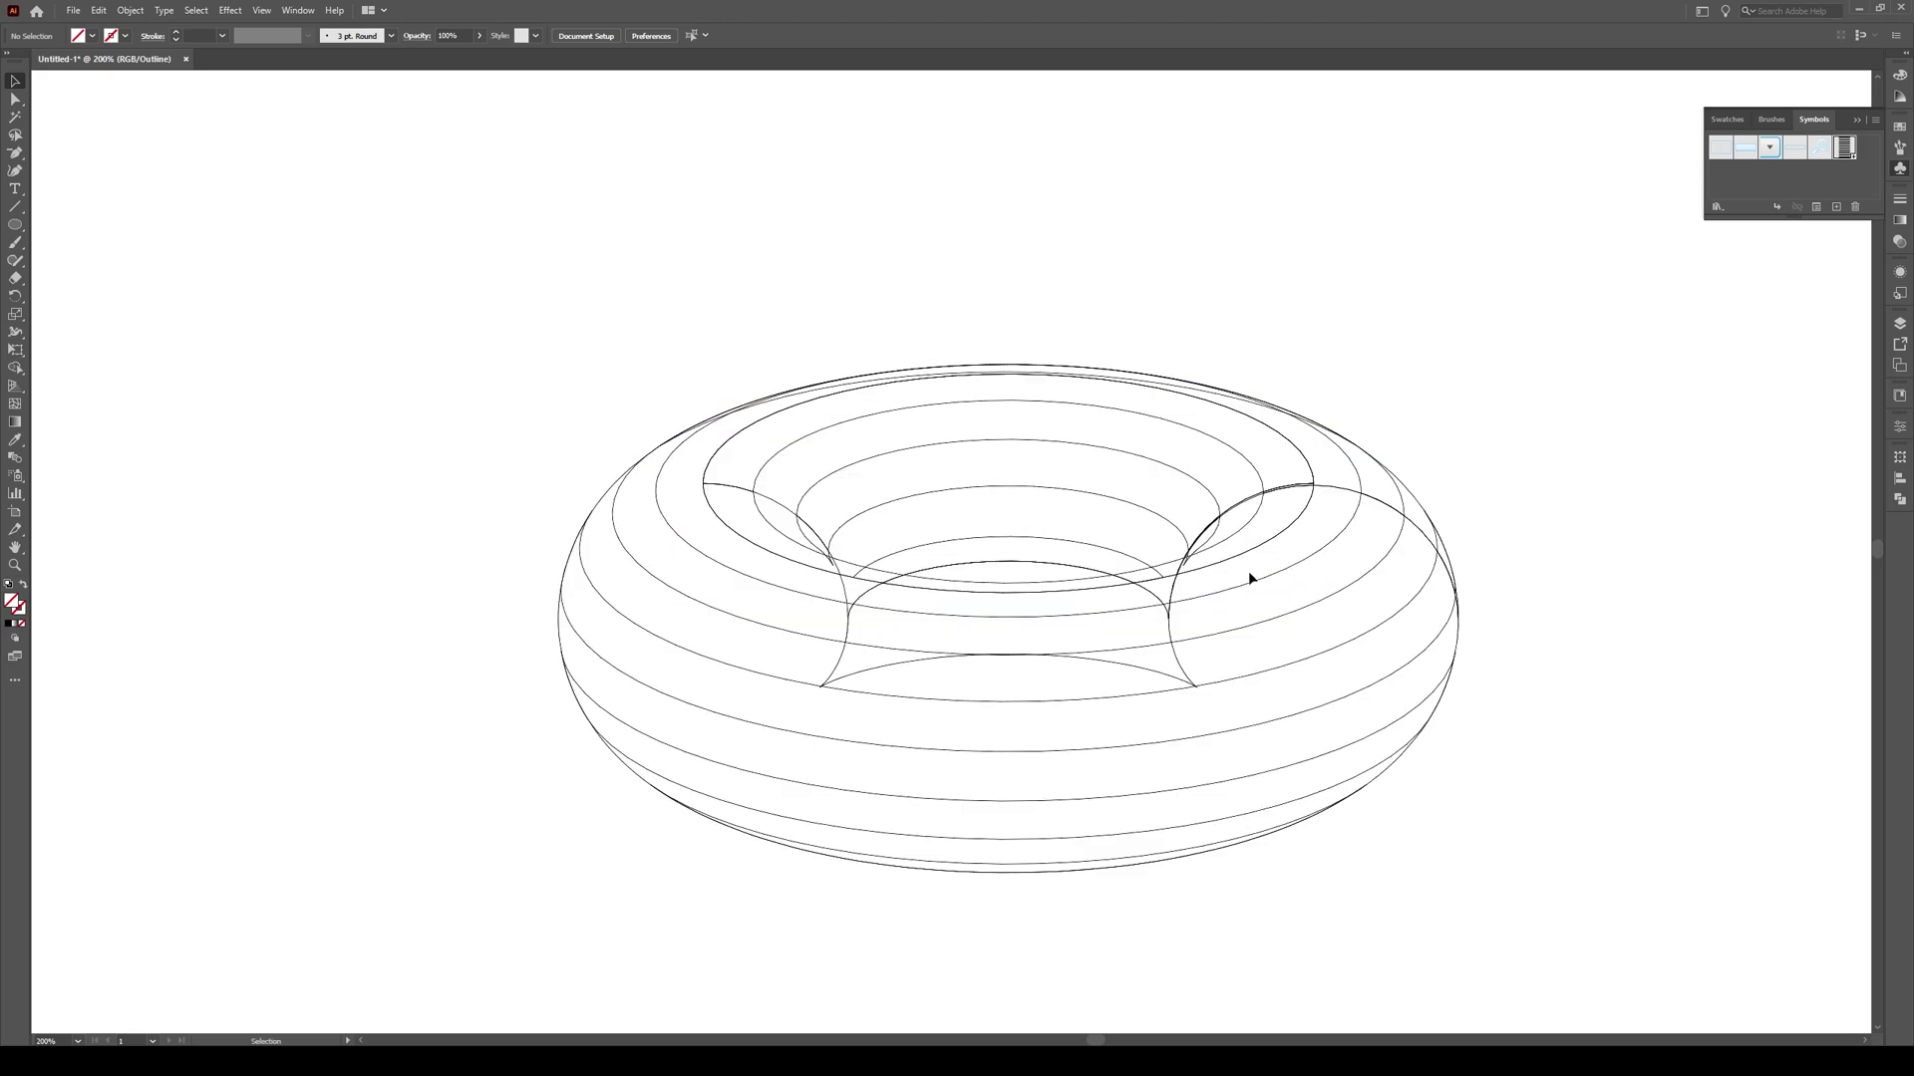
pyautogui.hotkey('ctrl', 'y')
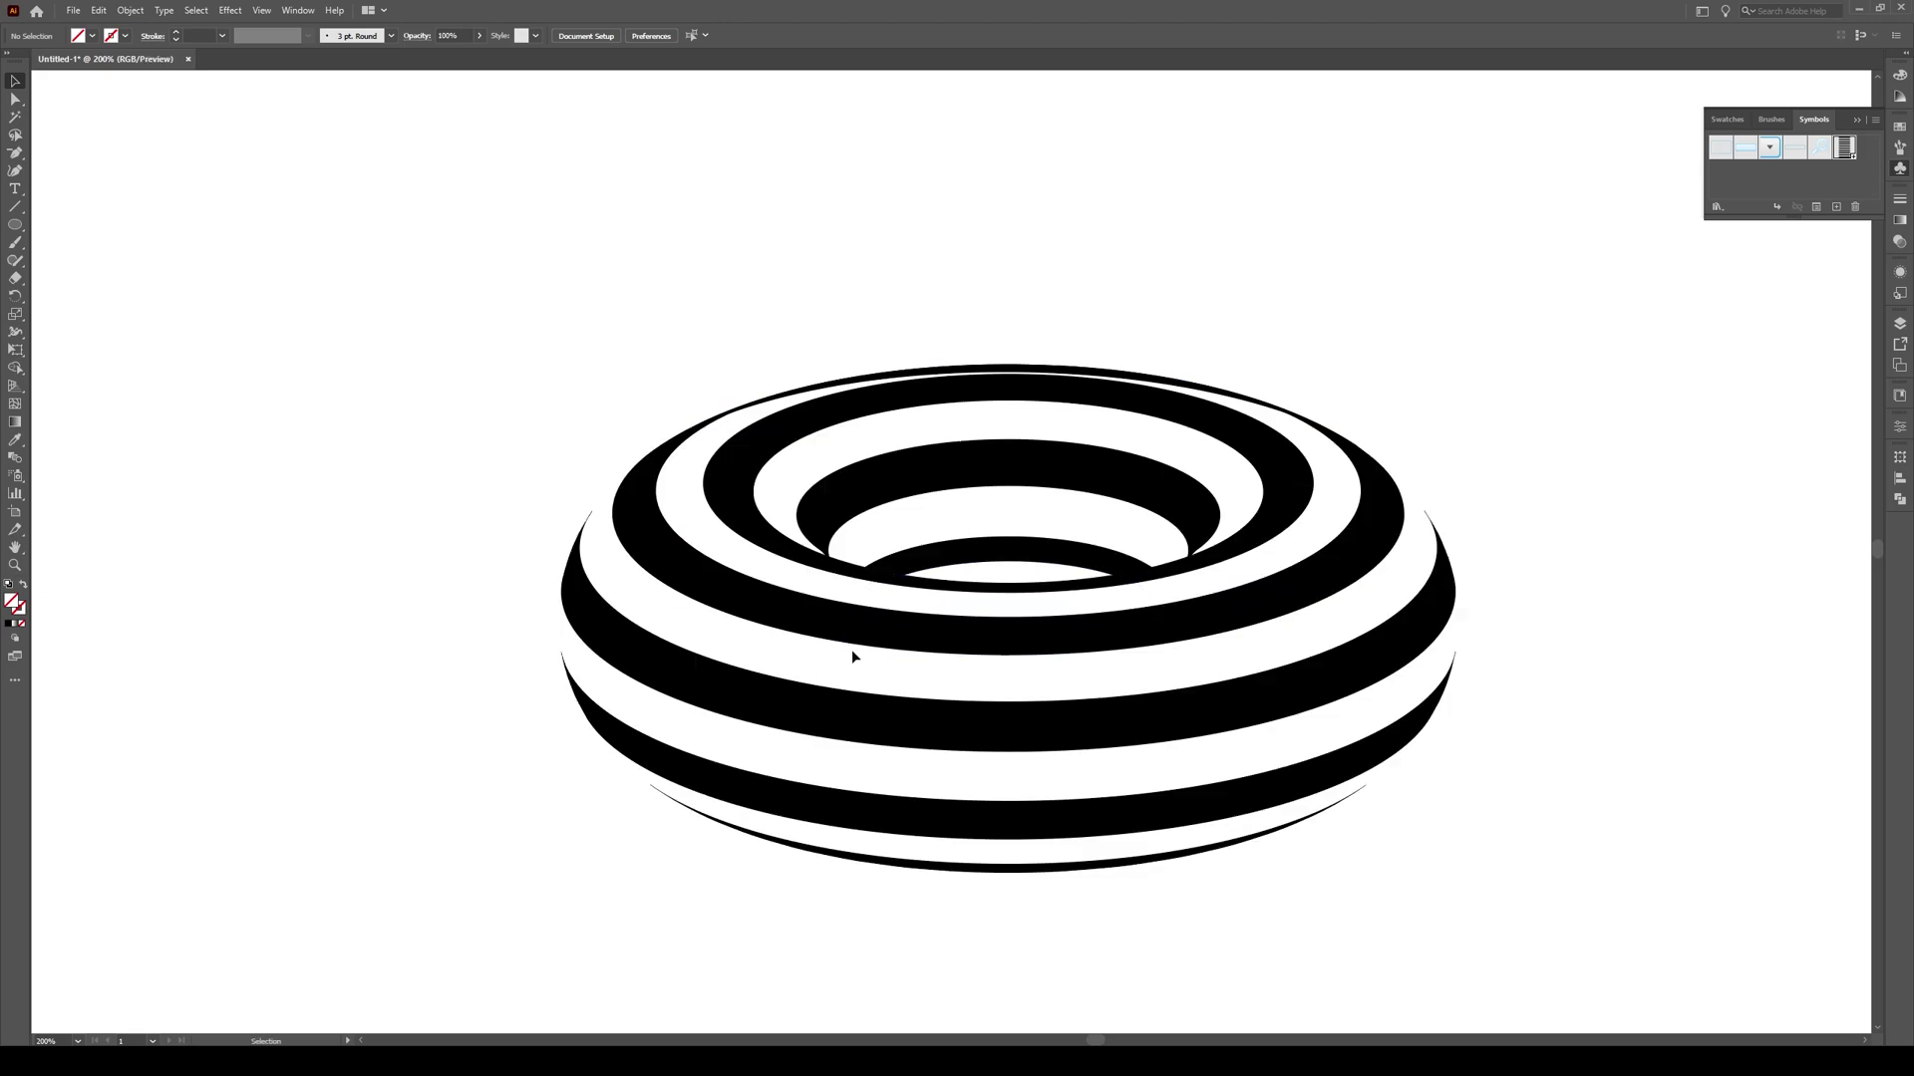
pyautogui.click(833, 662)
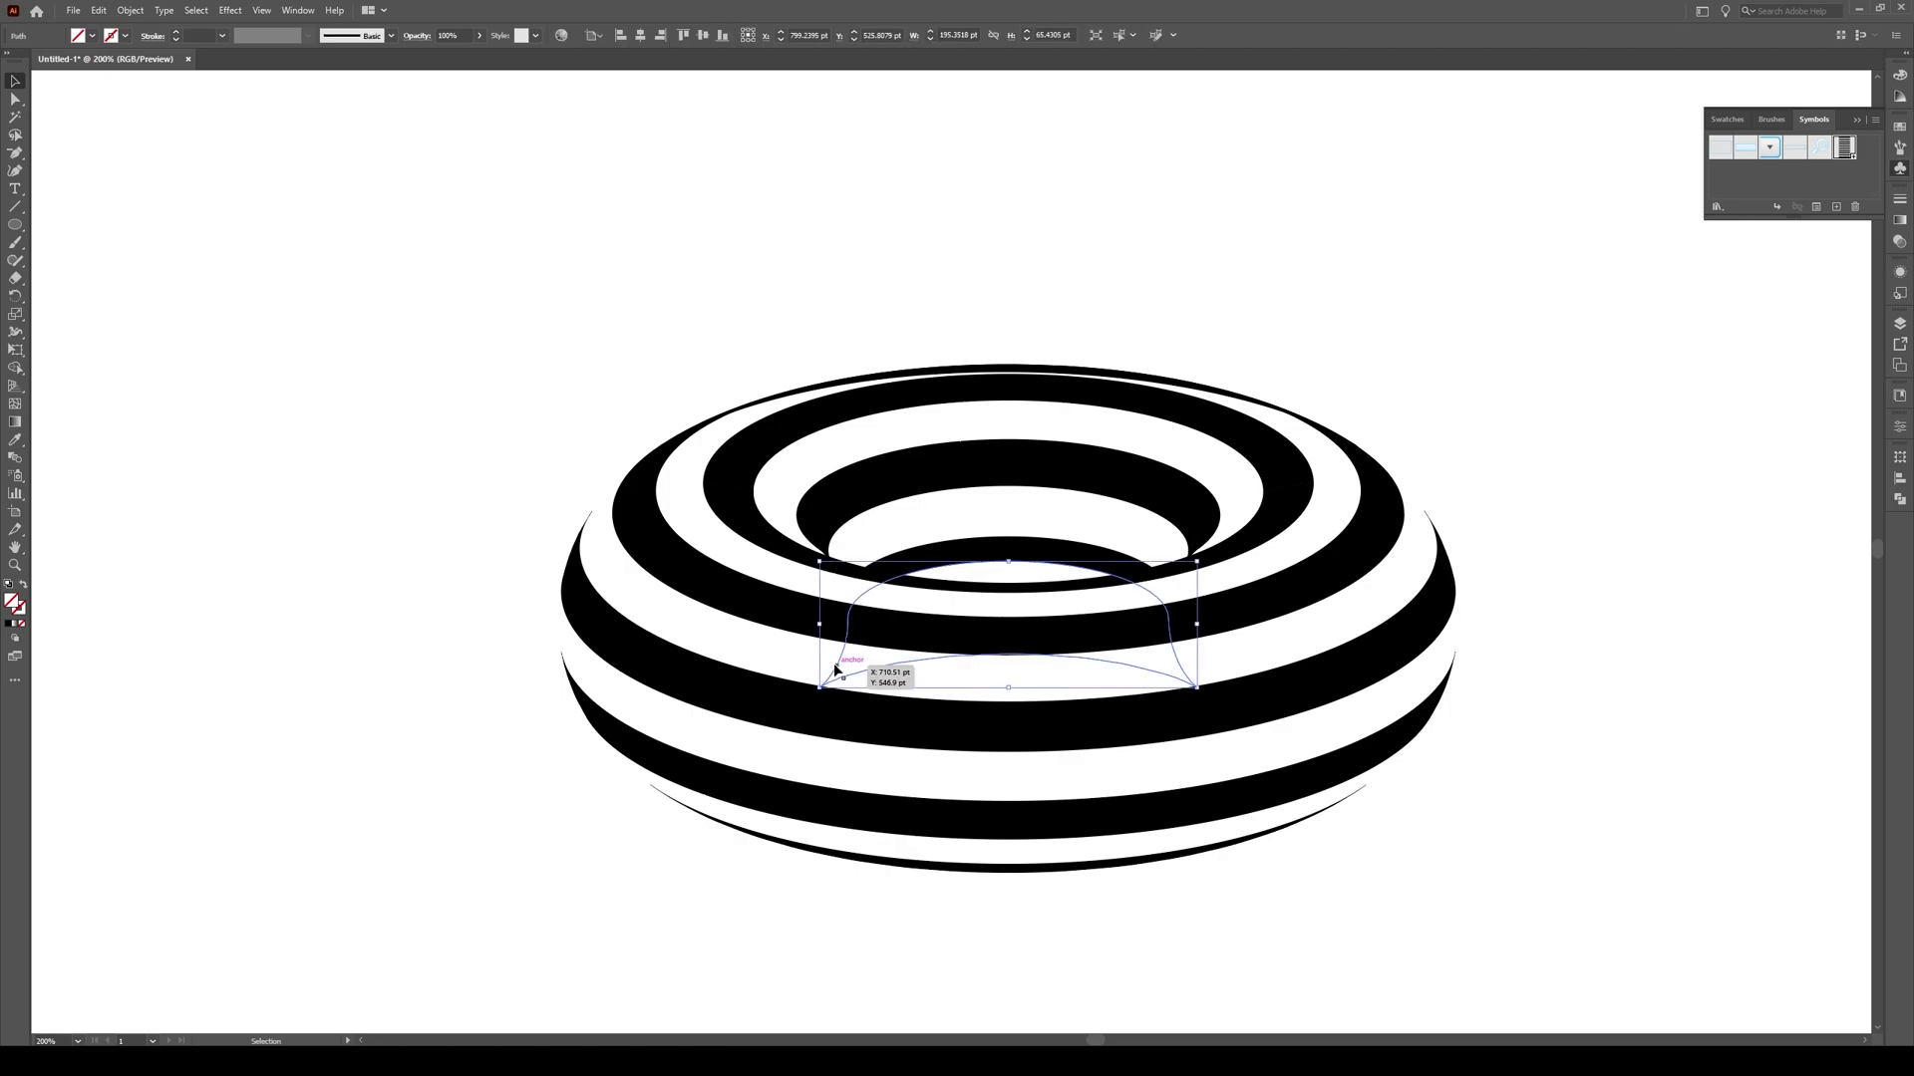
pyautogui.hotkey('ctrl', 'shift', 'a')
pyautogui.hotkey('ctrl', 'y')
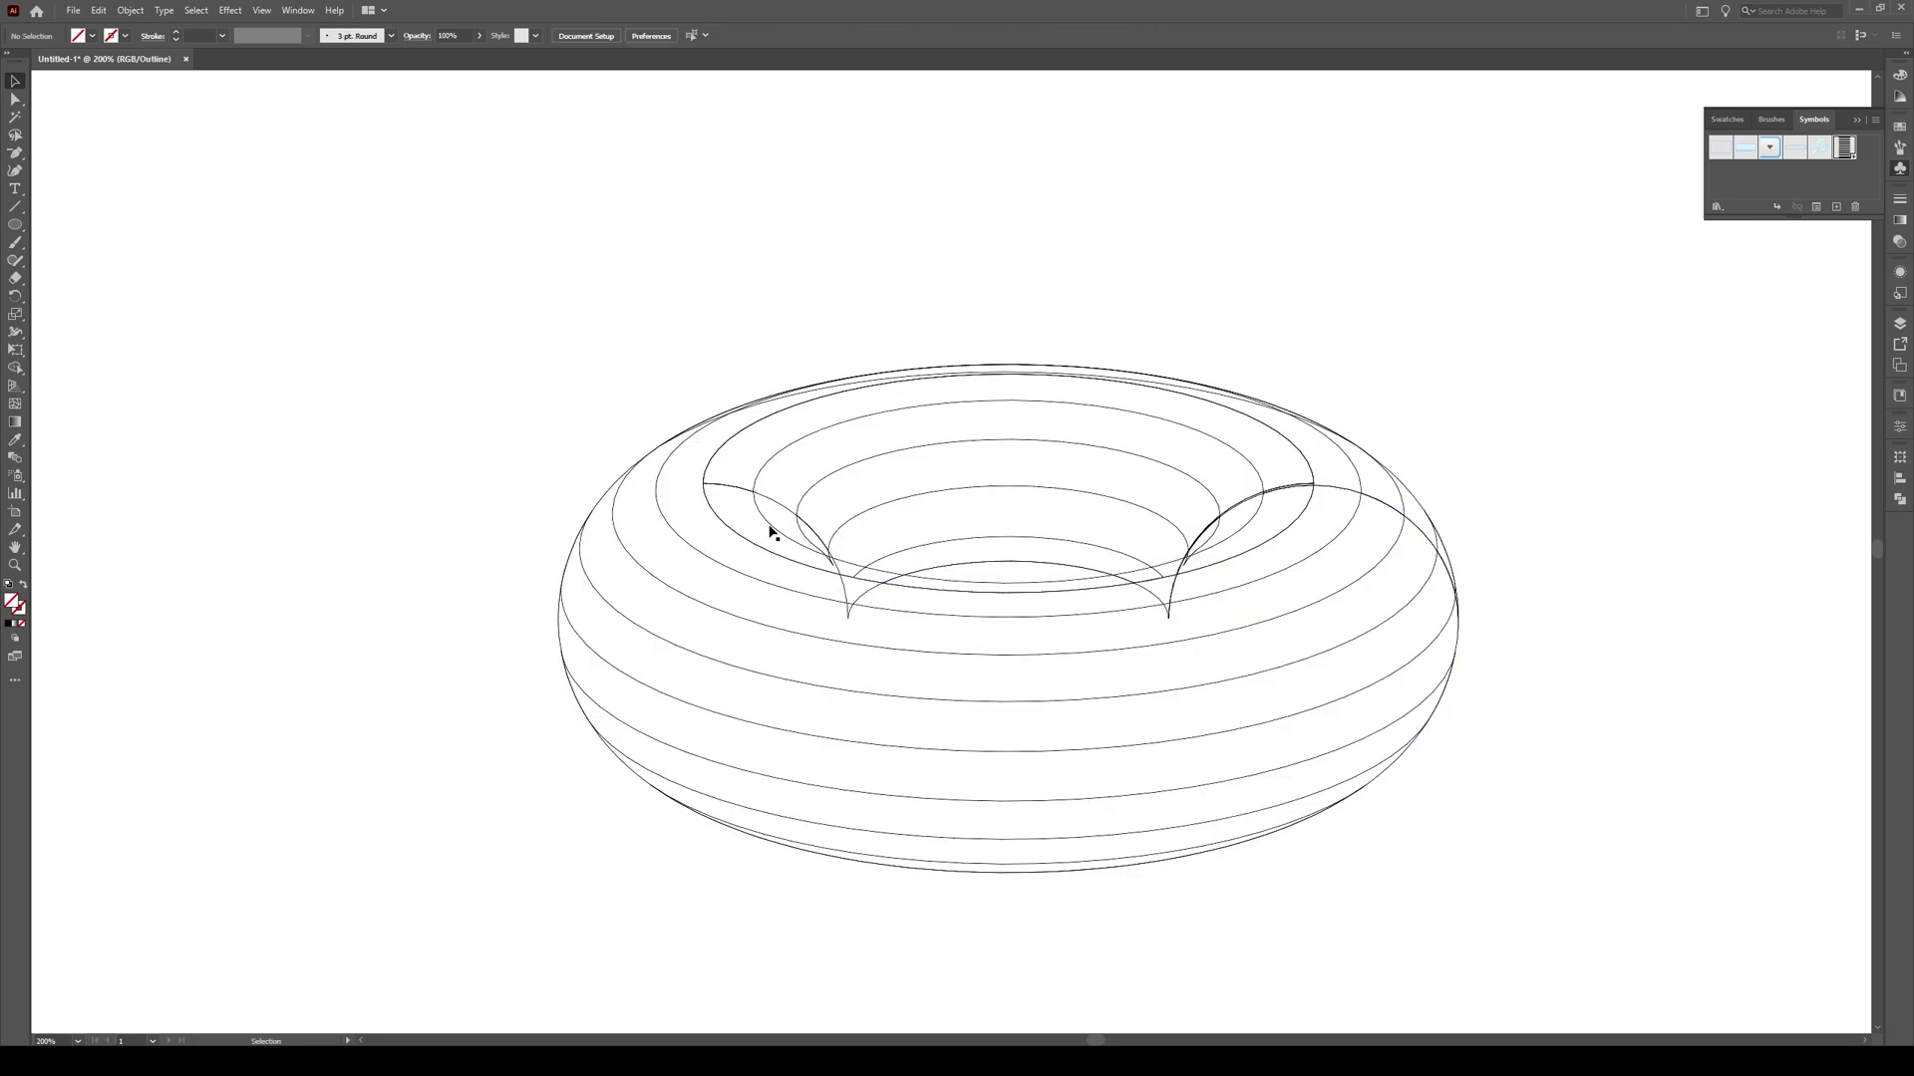
pyautogui.hotkey('ctrl', 'y')
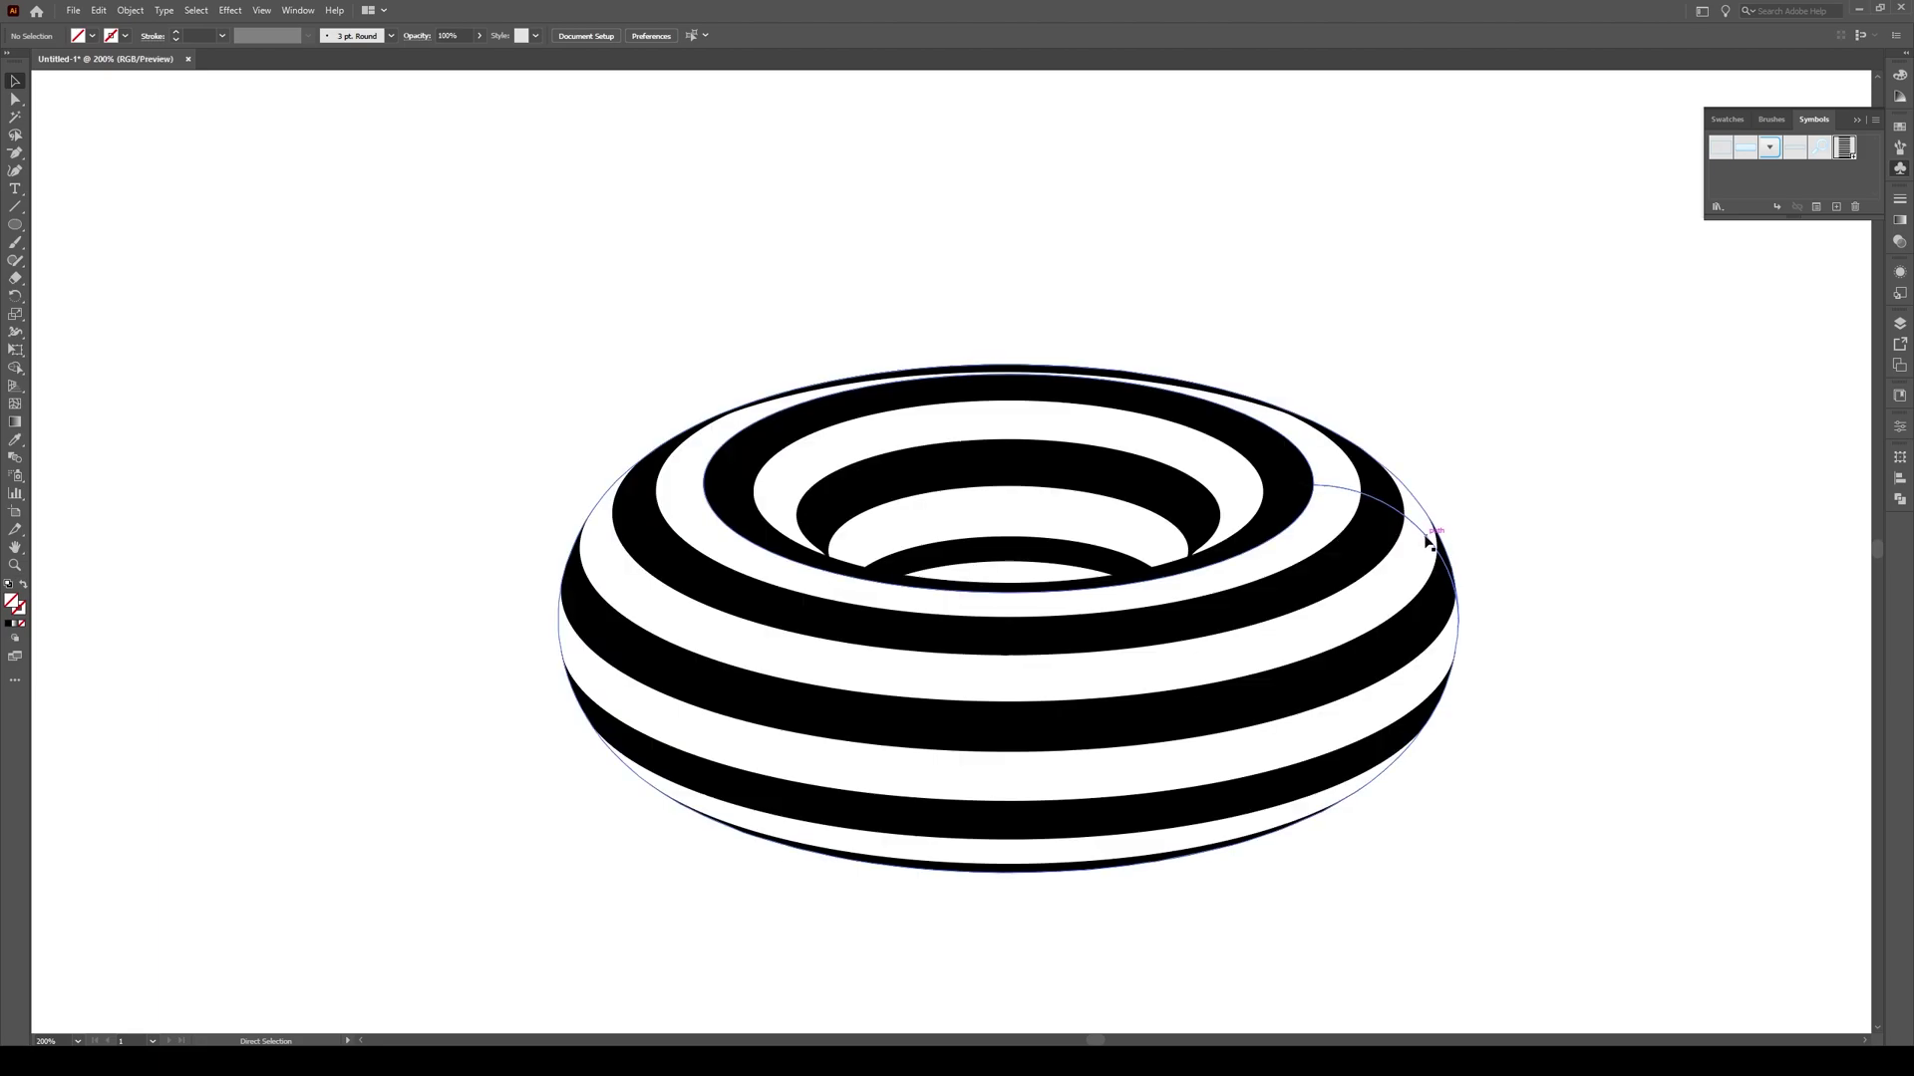
pyautogui.click(1426, 539)
pyautogui.press('Delete')
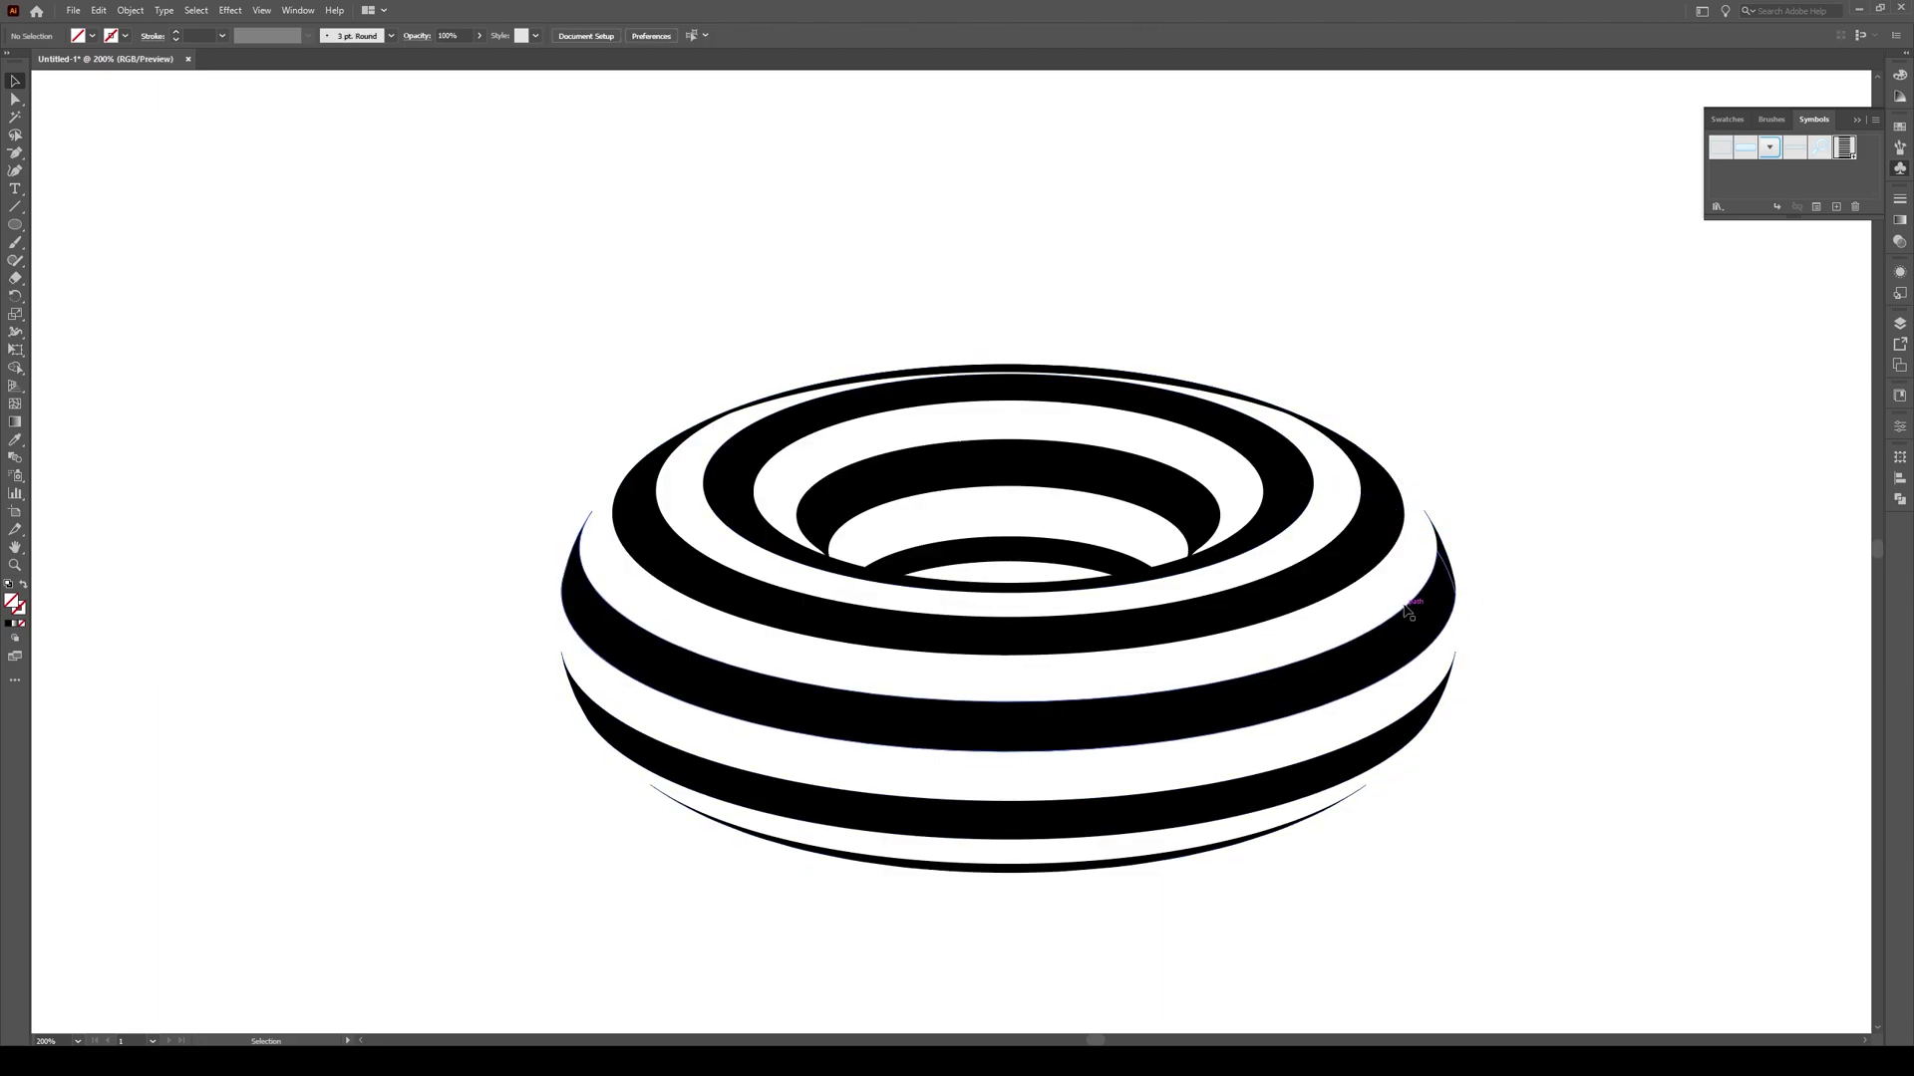
pyautogui.hotkey('ctrl', 'y')
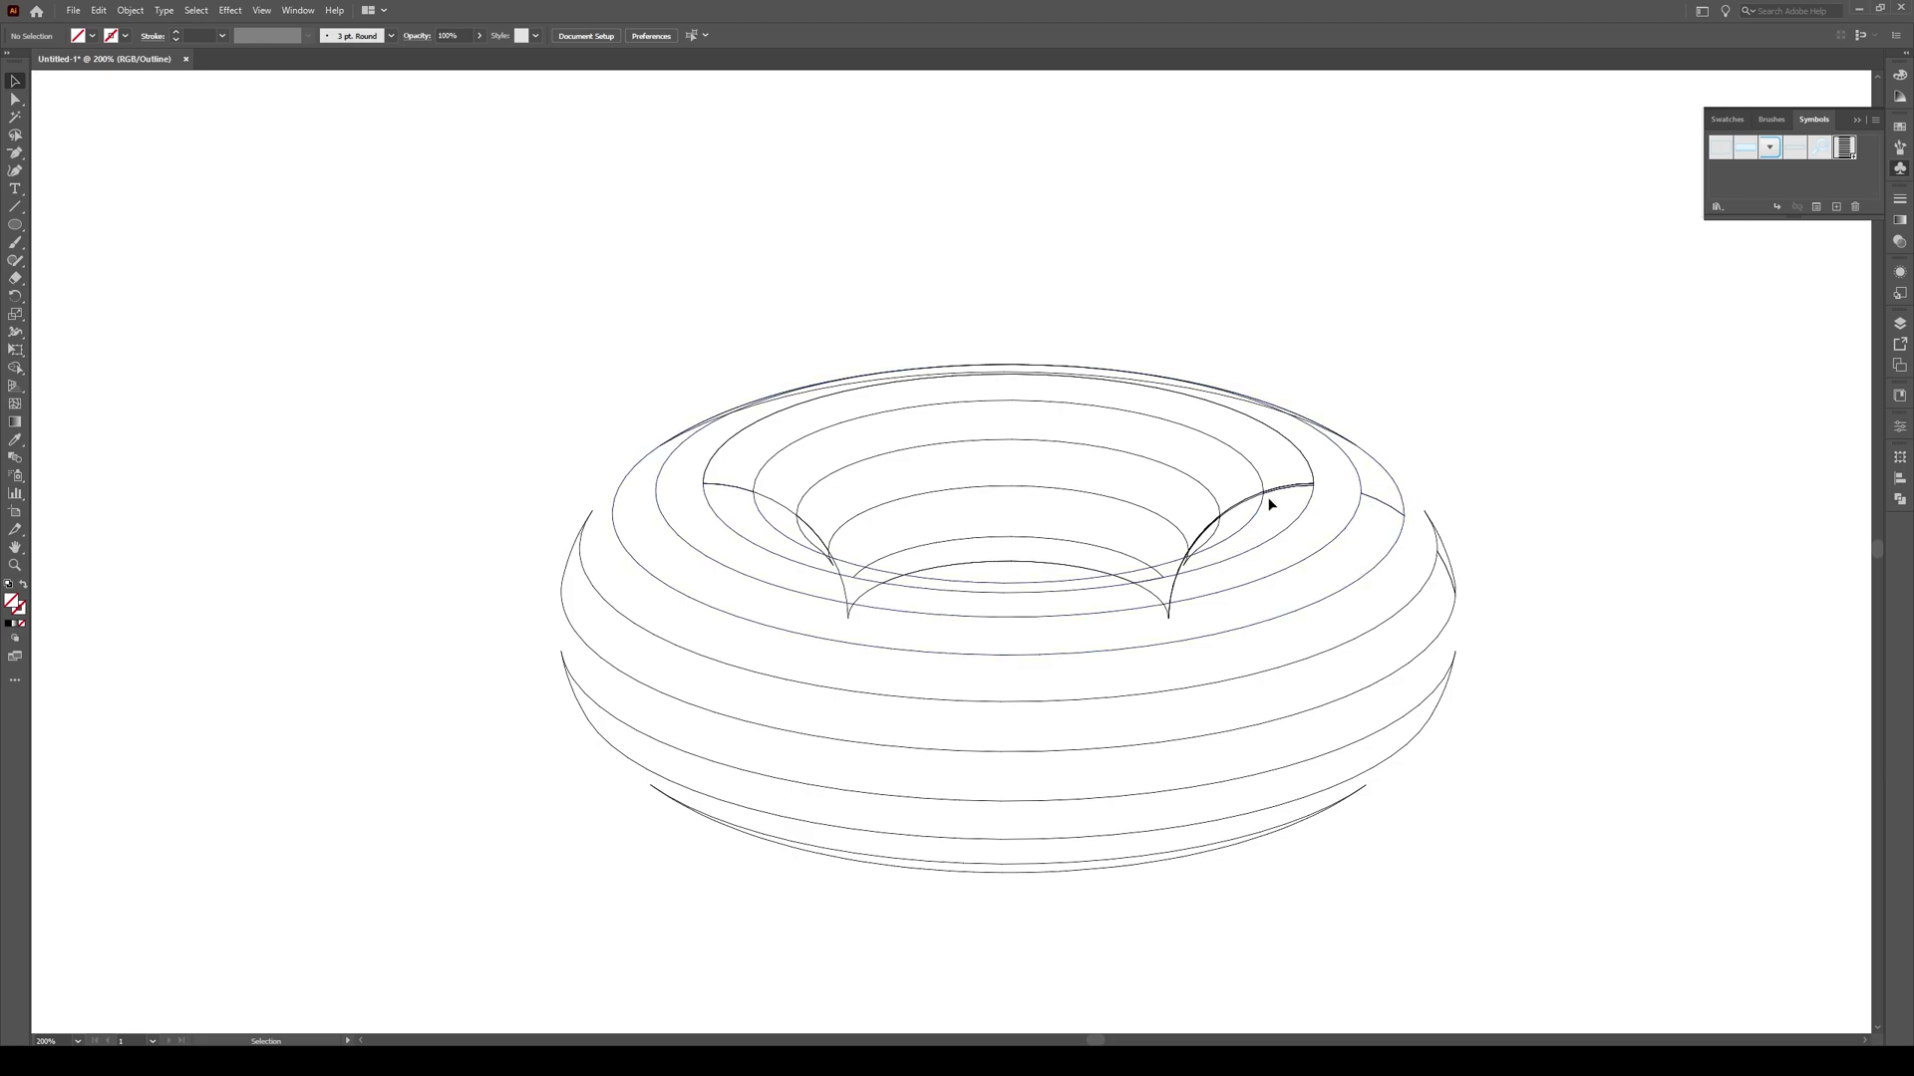
pyautogui.hotkey('ctrl', 'y')
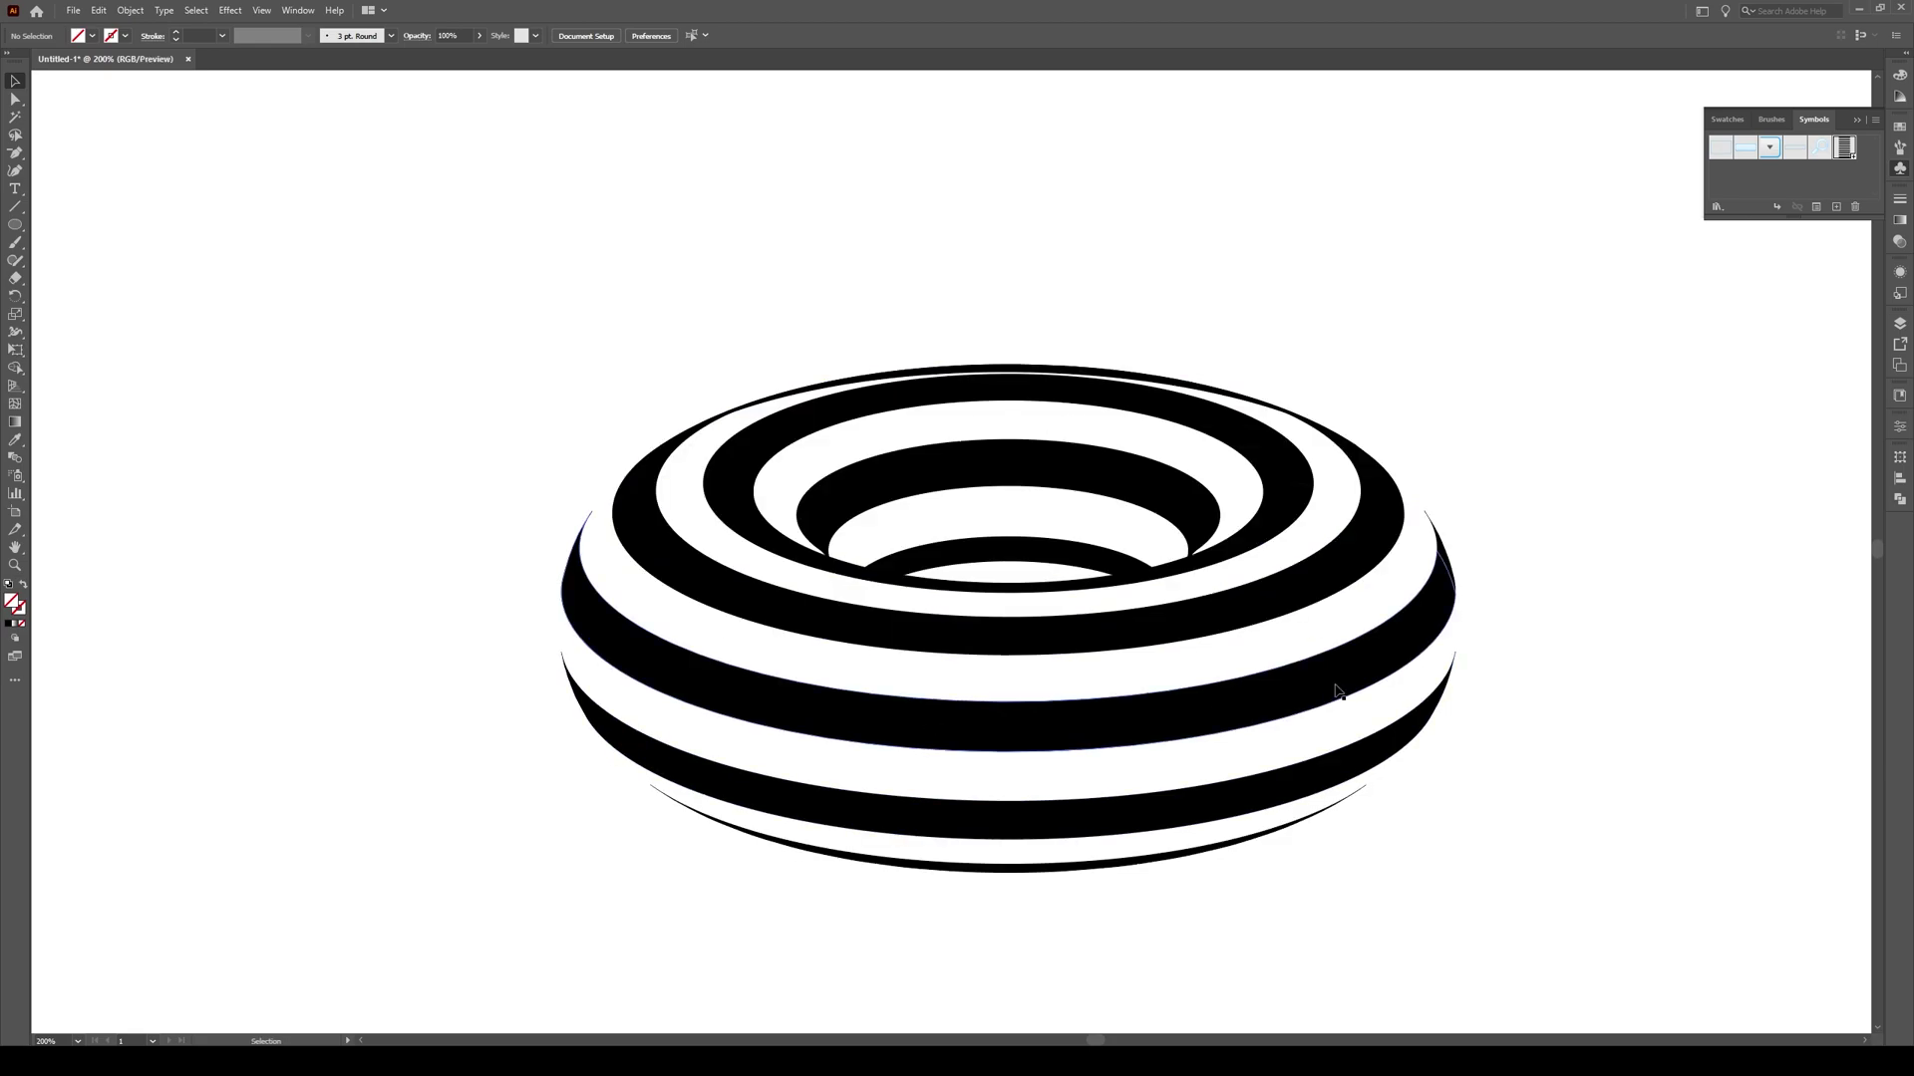
pyautogui.hotkey('ctrl', '-')
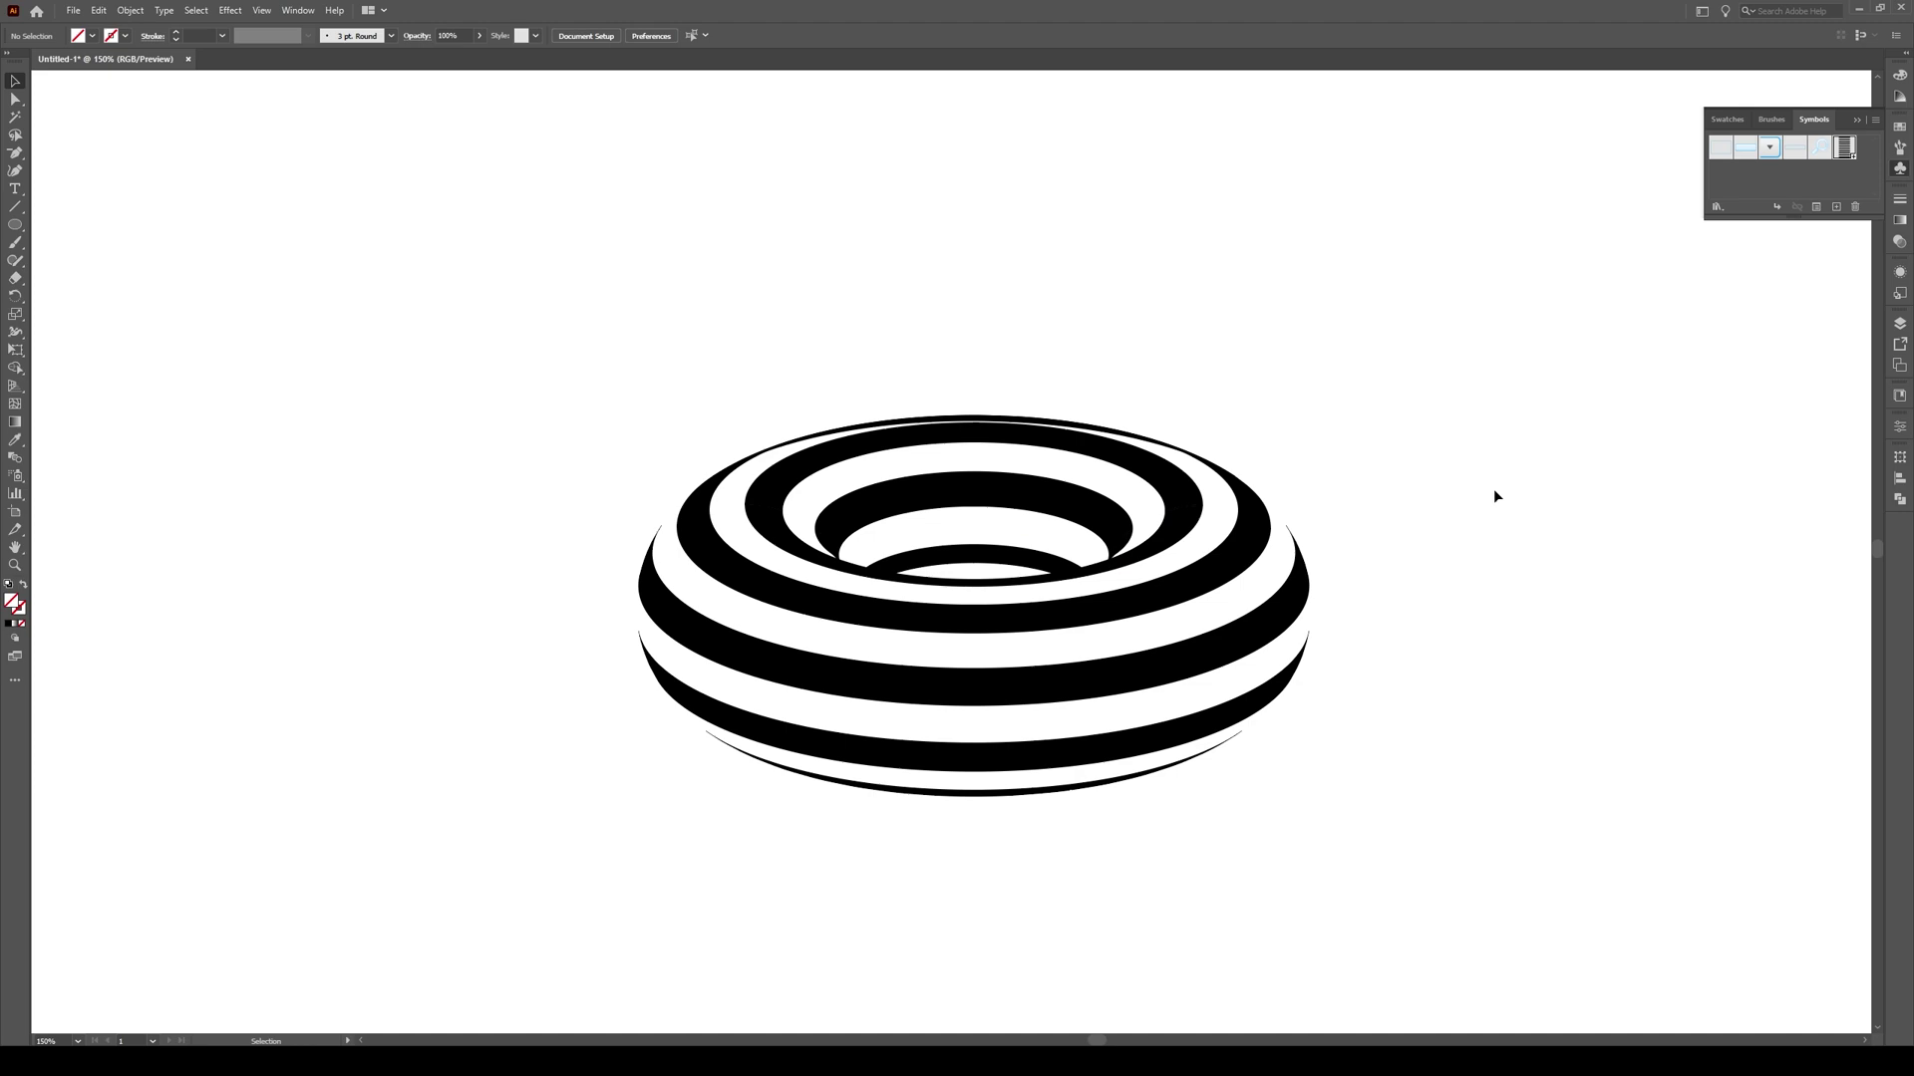